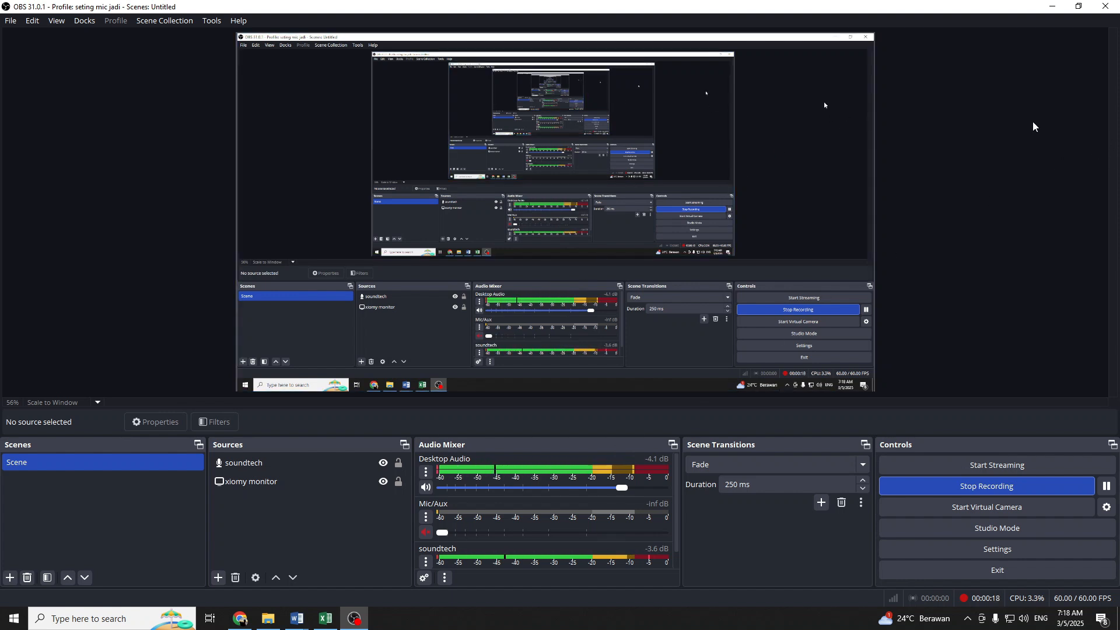
Switch to the report document in Word and search it for BAB IV, viewing both the outline mention and the chapter page
click(1061, 6)
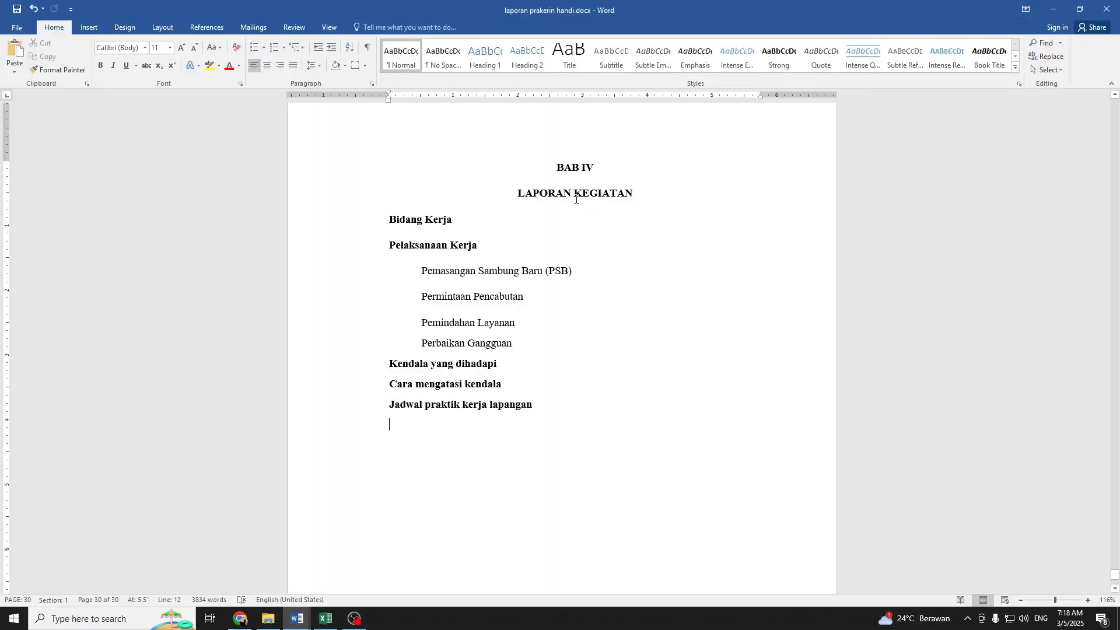
drag(618, 169, 547, 170)
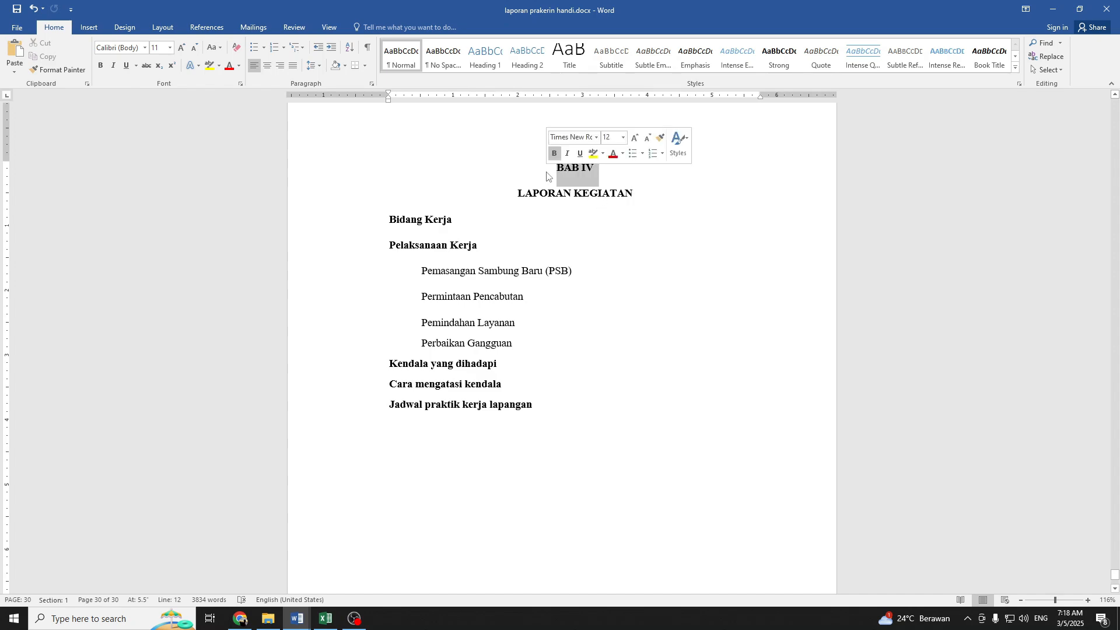
key(ctrl+f)
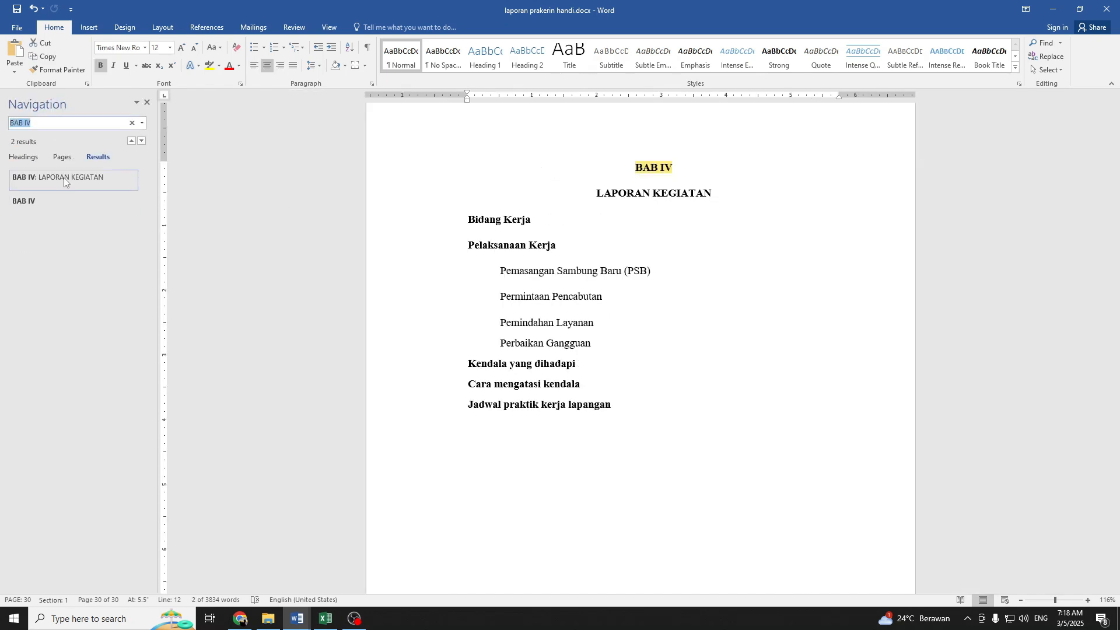
click(64, 180)
drag(516, 226, 534, 253)
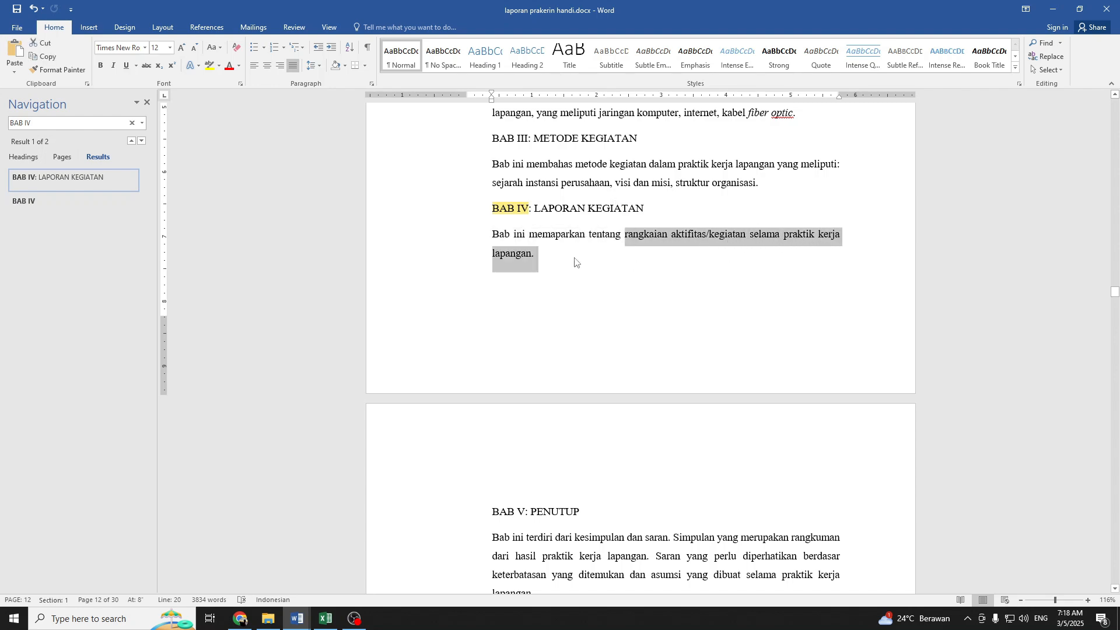
click(534, 253)
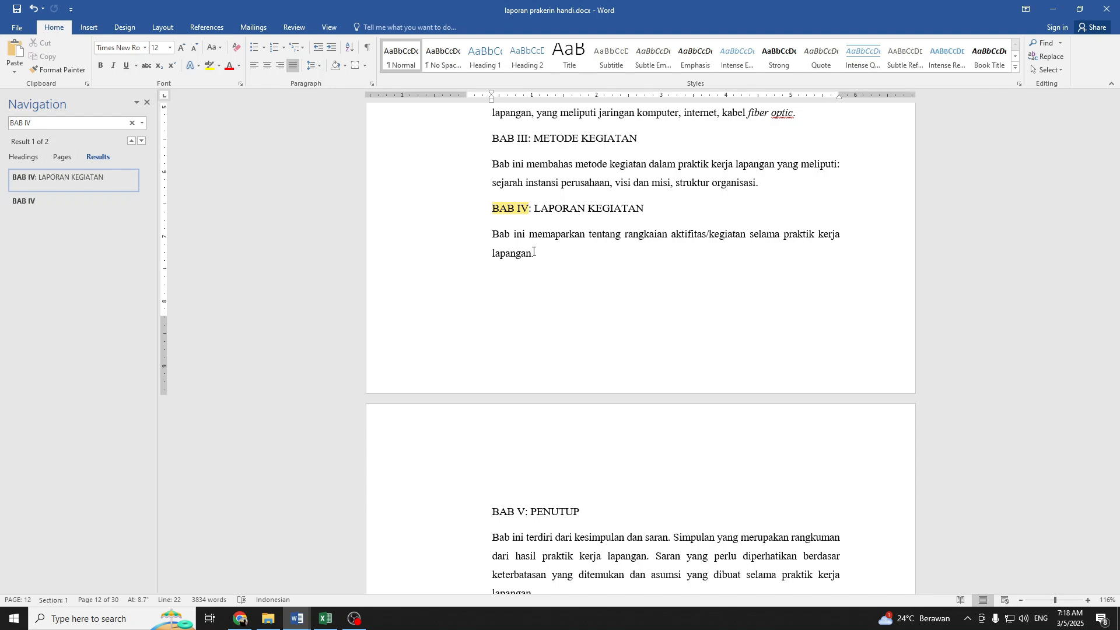
click(51, 198)
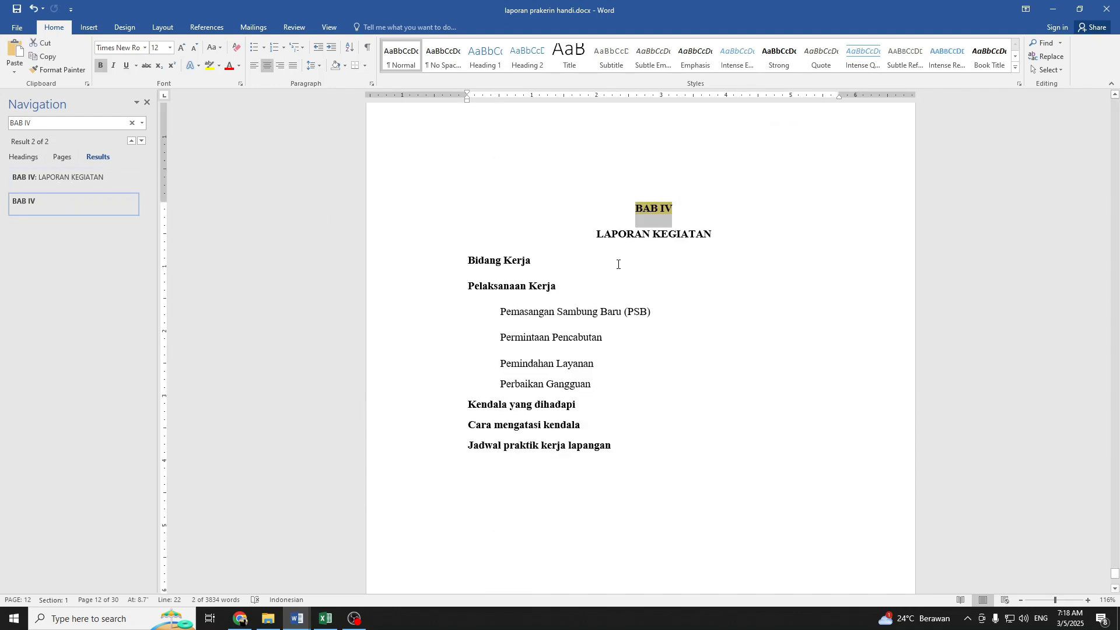
click(654, 219)
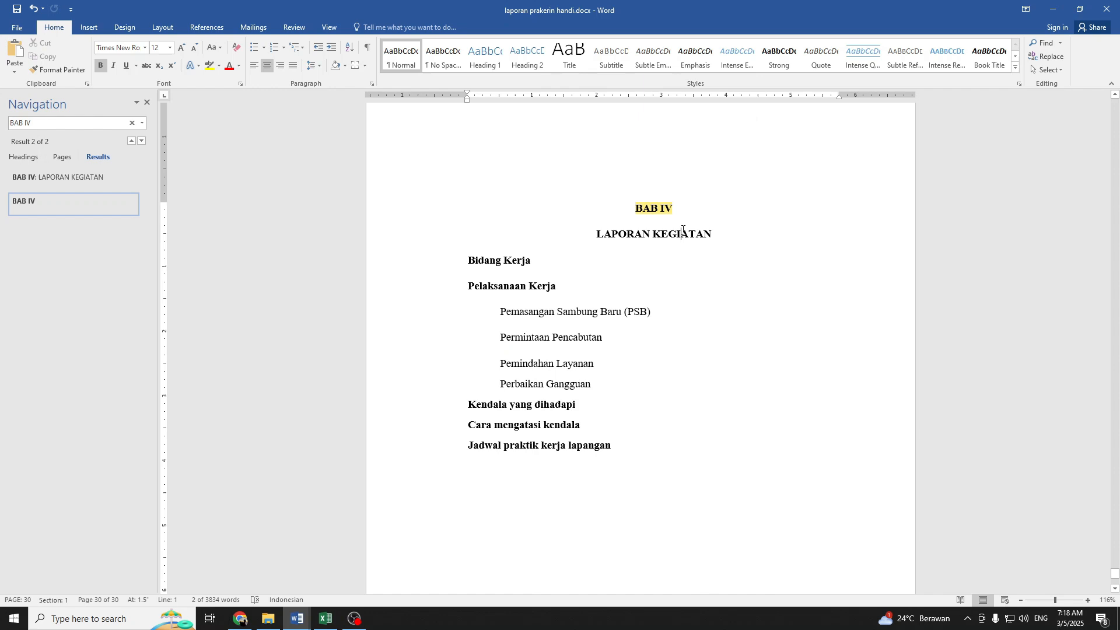
Review the BAB IV outline, covering Bidang Kerja, Pelaksanaan Kerja and the four activity lines indented beneath it
click(466, 261)
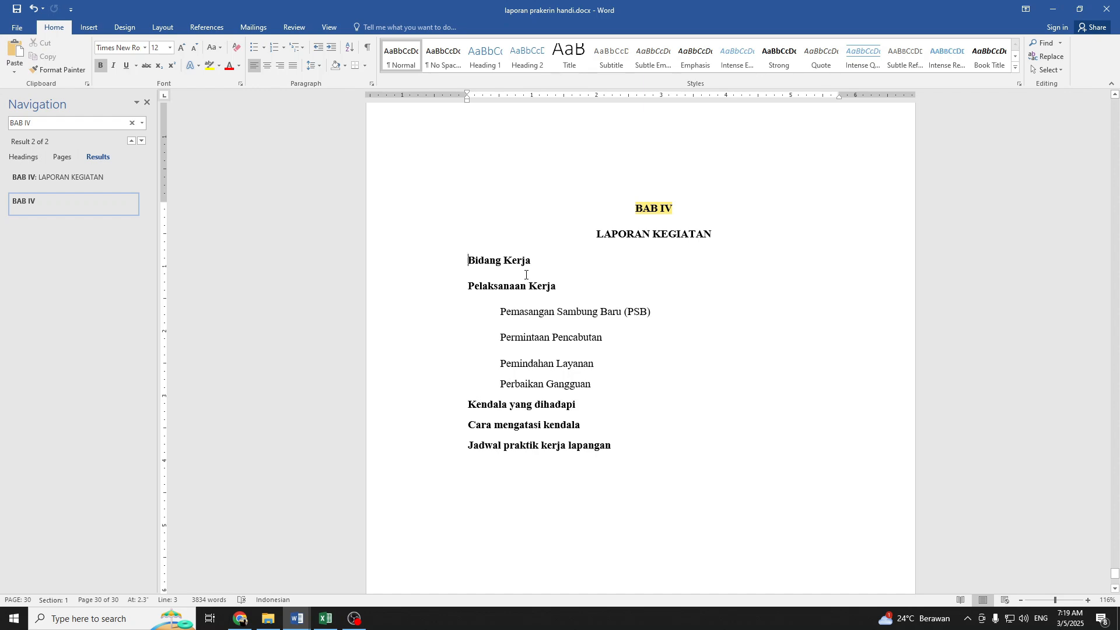
drag(484, 288, 561, 294)
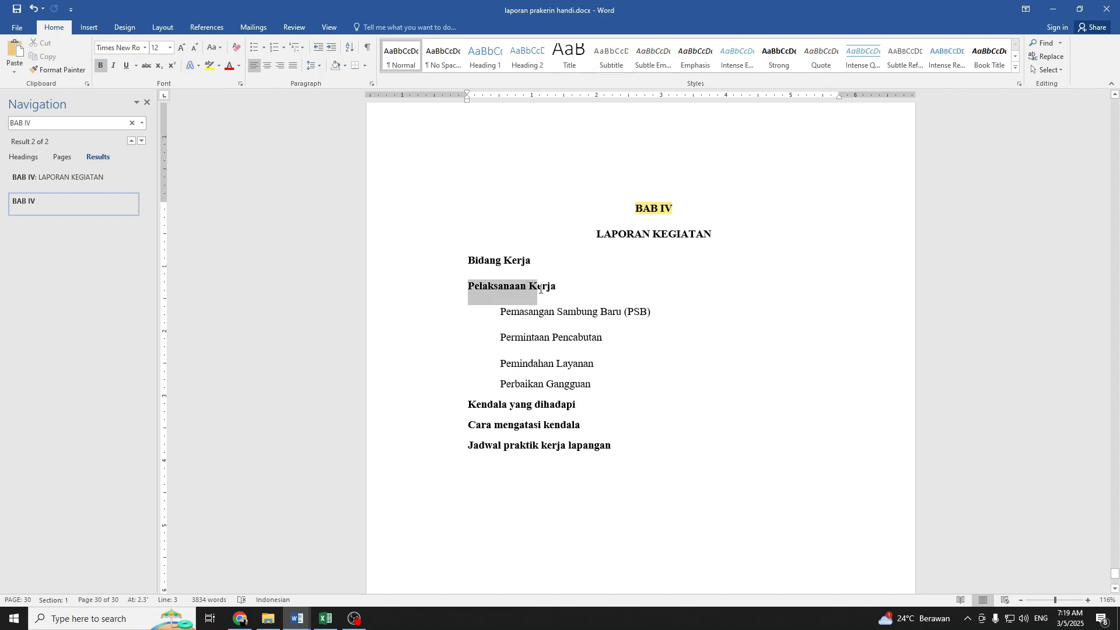
click(523, 261)
triple_click(498, 261)
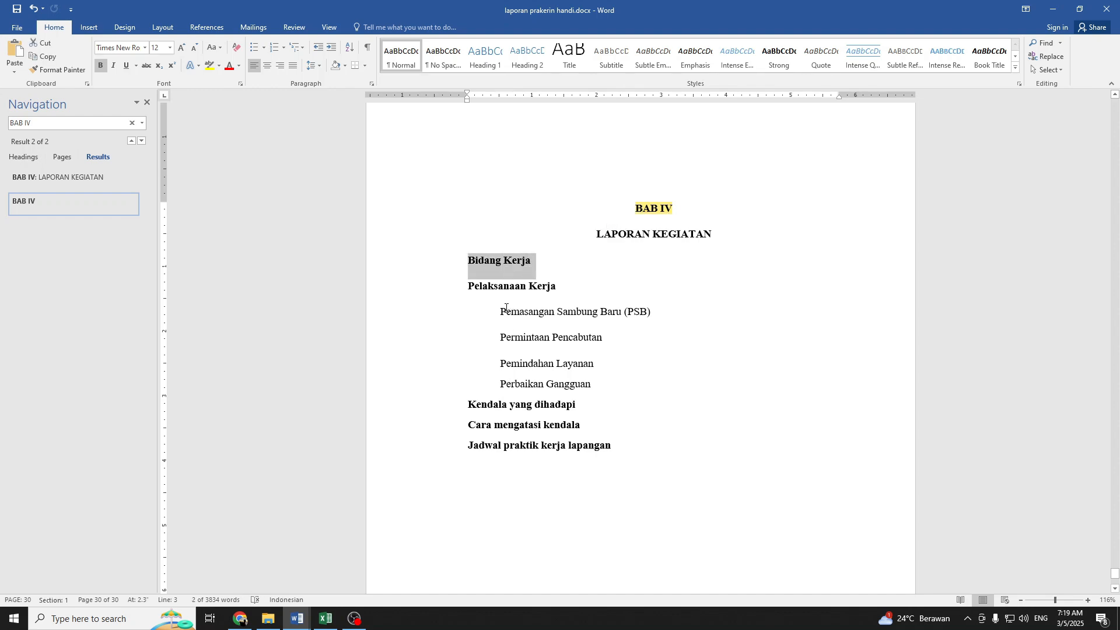
mouse_move(500, 315)
mouse_down()
mouse_move(524, 316)
mouse_move(581, 385)
mouse_move(589, 380)
mouse_move(485, 323)
mouse_up()
click(595, 382)
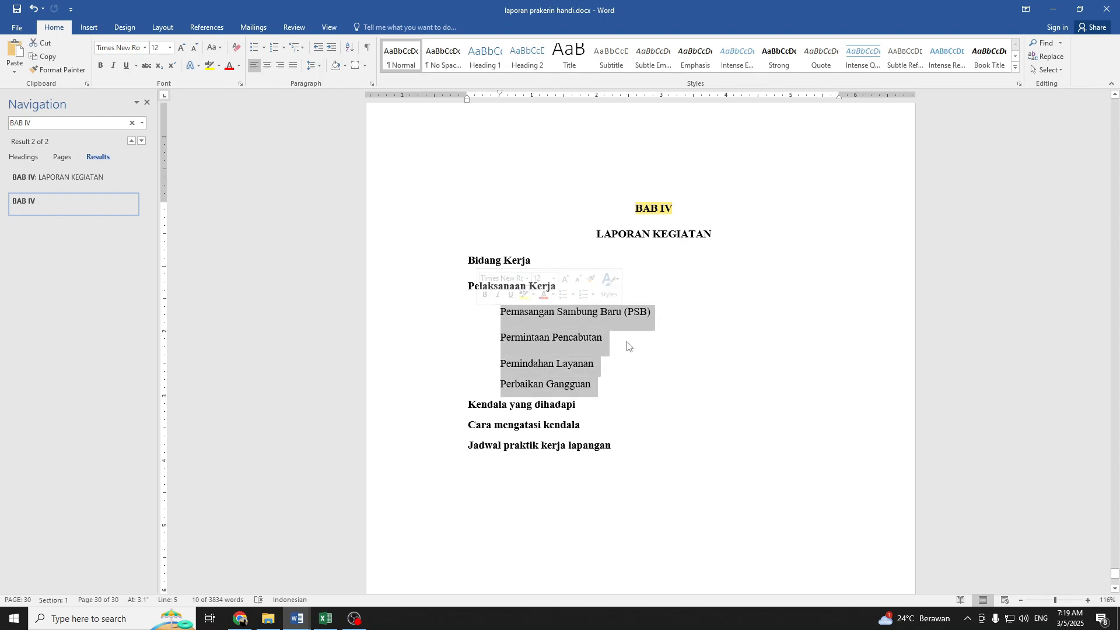
click(603, 384)
drag(603, 384, 497, 318)
click(640, 392)
drag(617, 387, 461, 321)
click(638, 366)
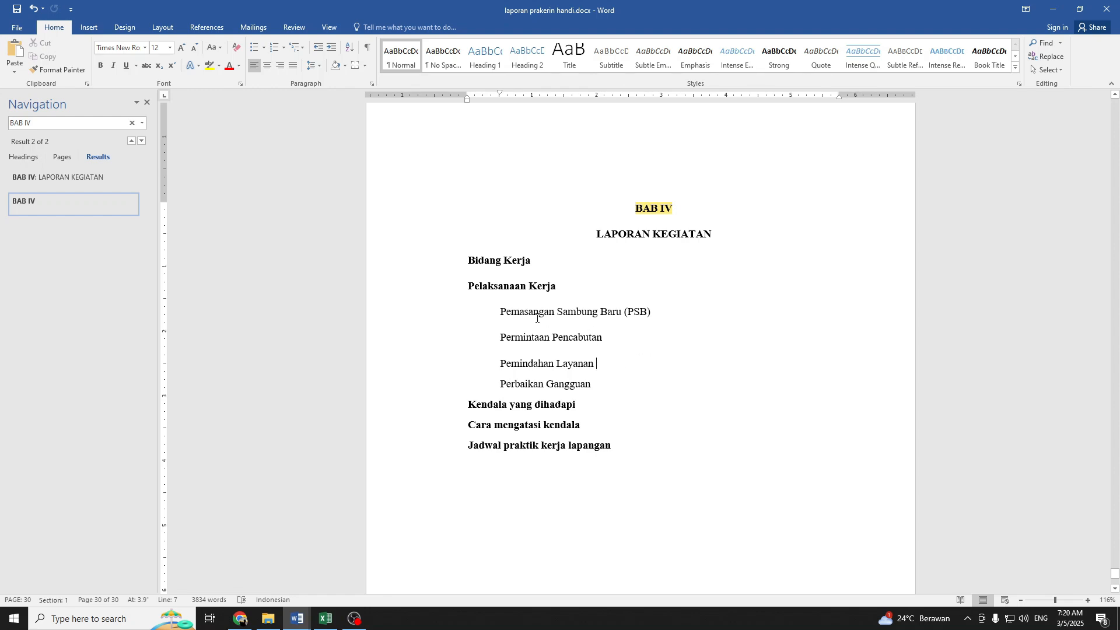
drag(513, 312, 613, 393)
click(613, 392)
Undo the last formatting change to the Kendala yang dihadapi heading
triple_click(513, 411)
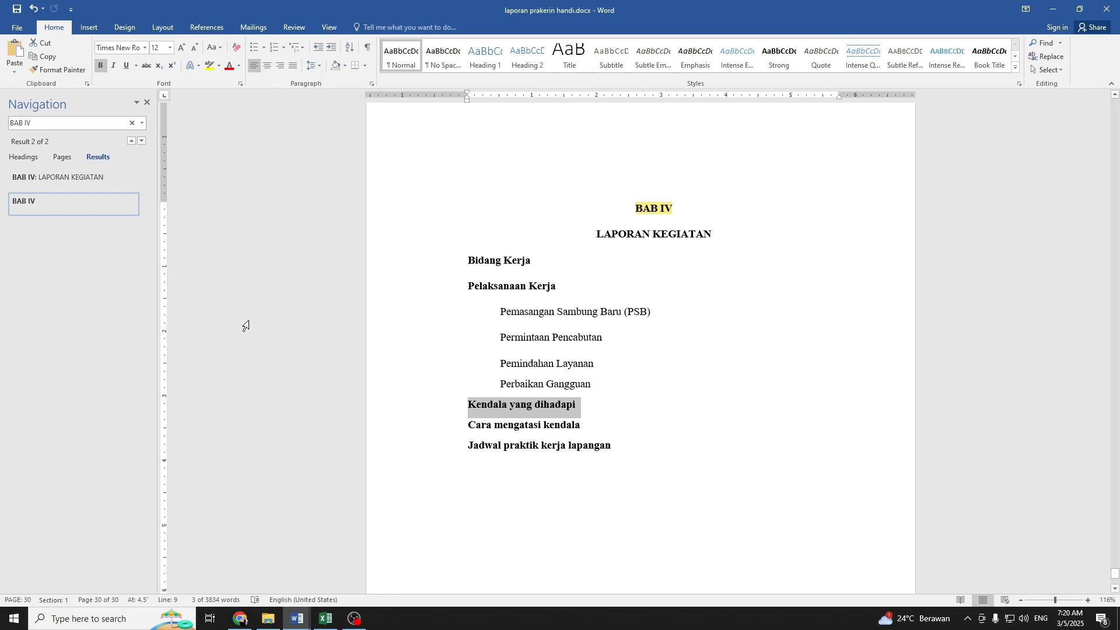
key(ctrl+z)
click(476, 260)
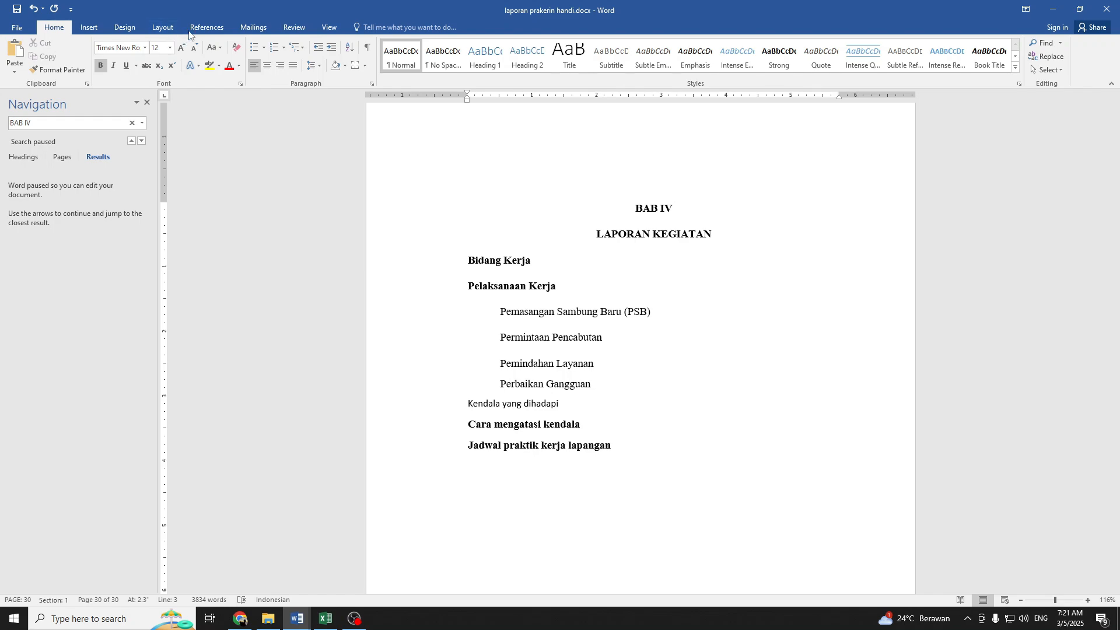
Copy the numbered heading format from Struktur Organisasi in the previous chapter onto the Bidang Kerja heading with Format Painter
scroll(584, 188, up, 3)
scroll(584, 188, up, 14)
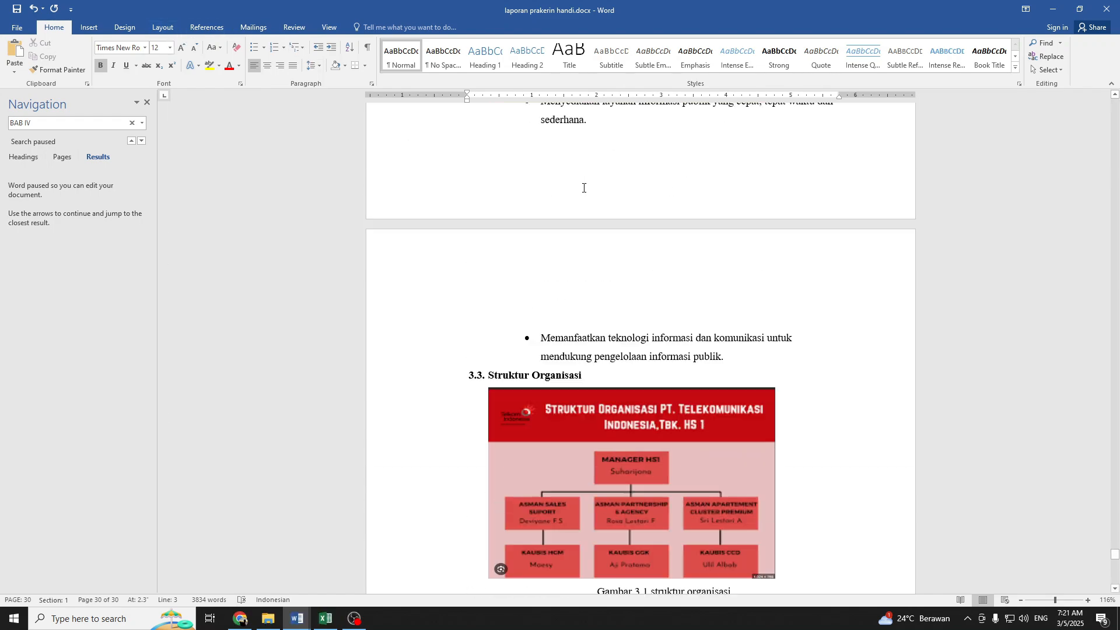
scroll(580, 284, down, 5)
click(462, 286)
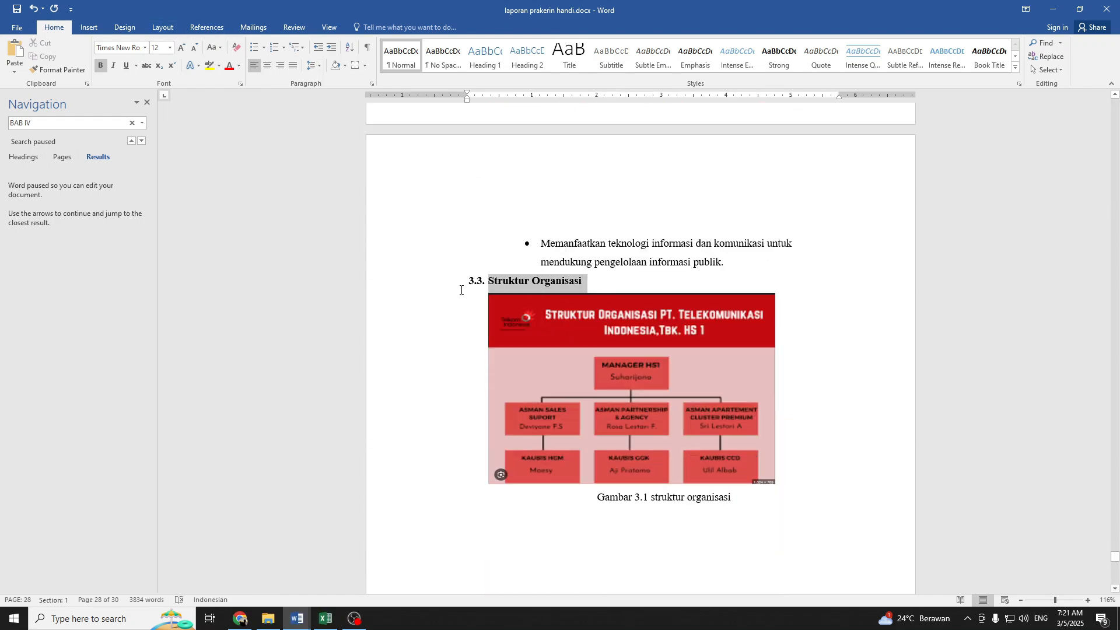
scroll(476, 142, down, 12)
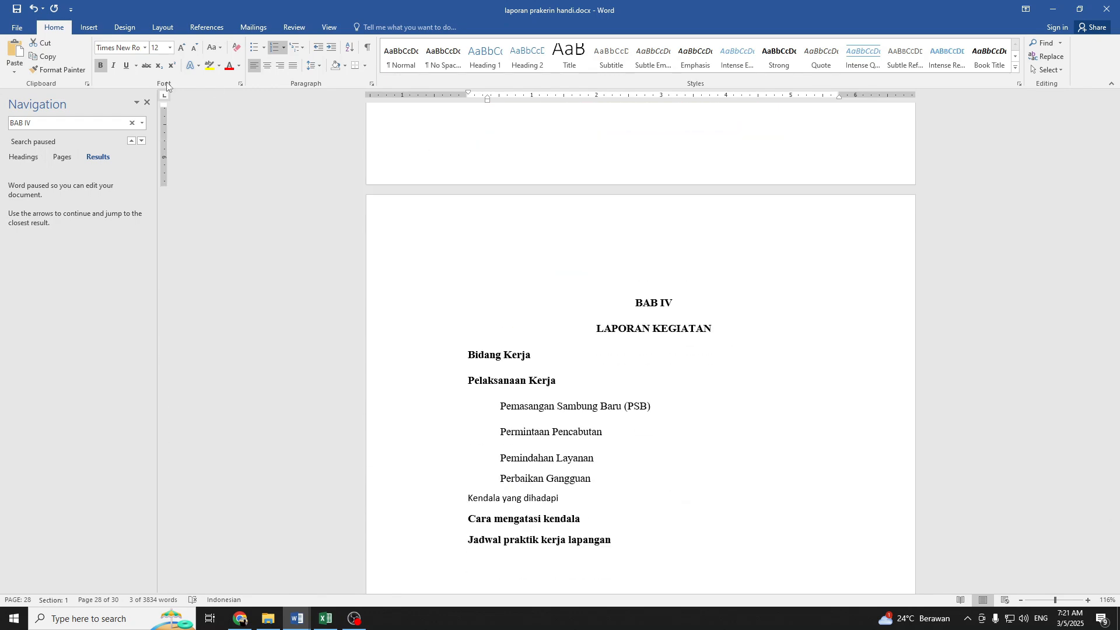
scroll(548, 170, up, 10)
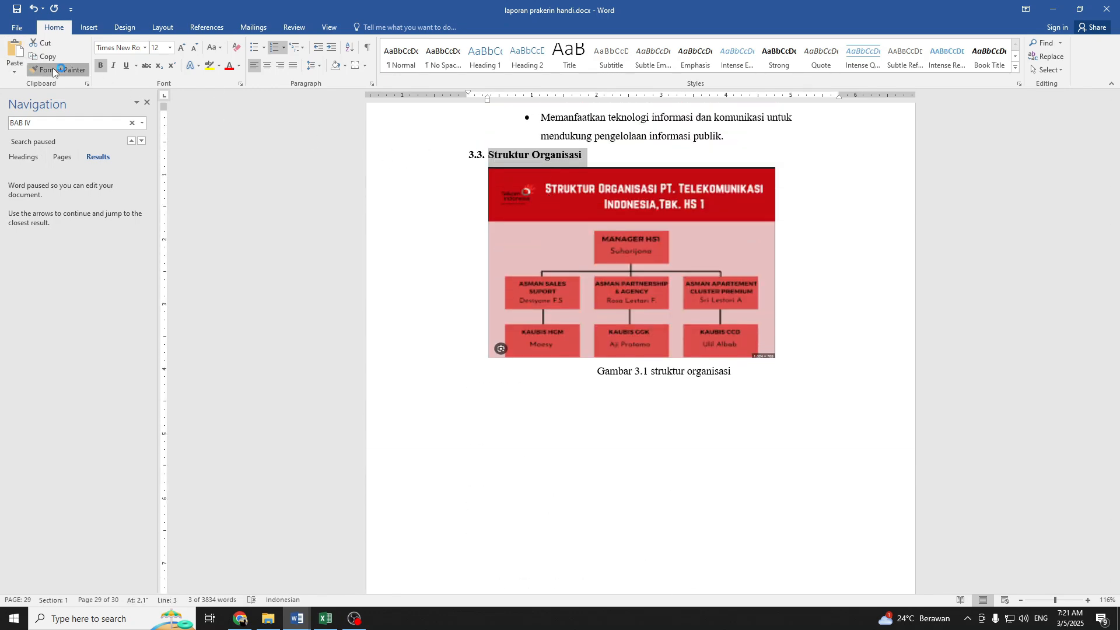
click(57, 69)
scroll(554, 169, down, 6)
scroll(551, 154, down, 3)
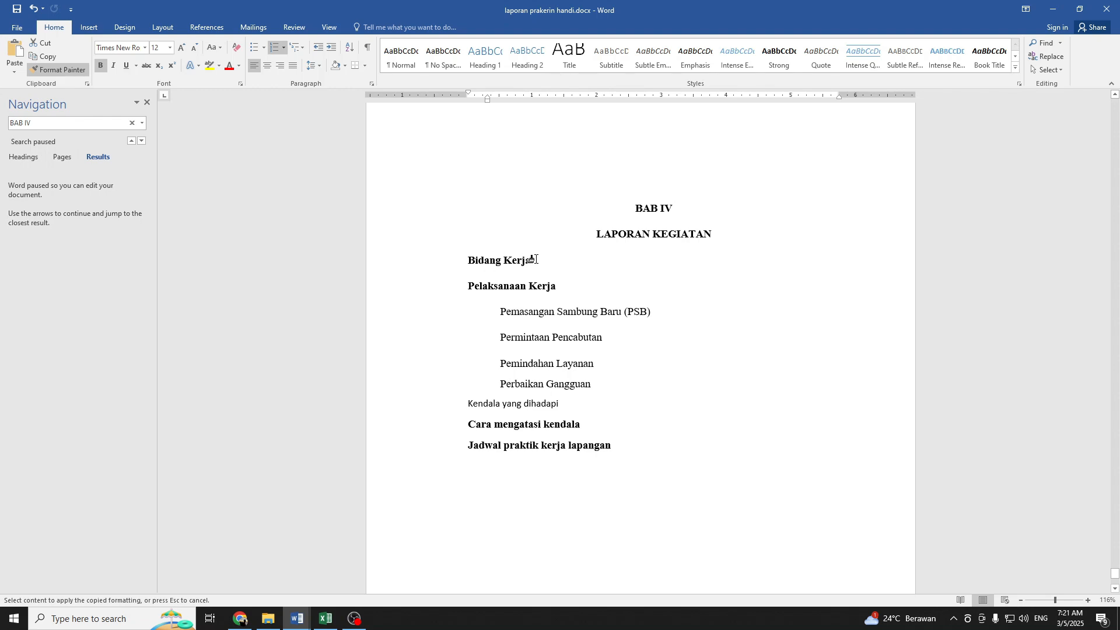
click(435, 260)
Set the Bidang Kerja heading's number to 4.1, continuing from the previous list with the advance value option enabled
click(475, 261)
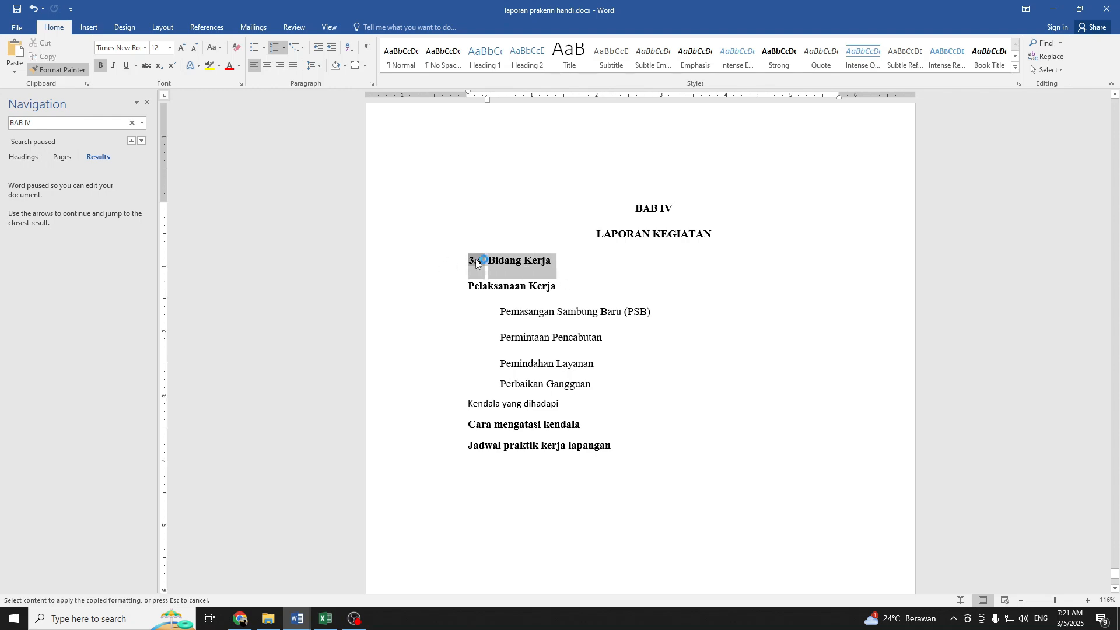
right_click(475, 261)
click(528, 368)
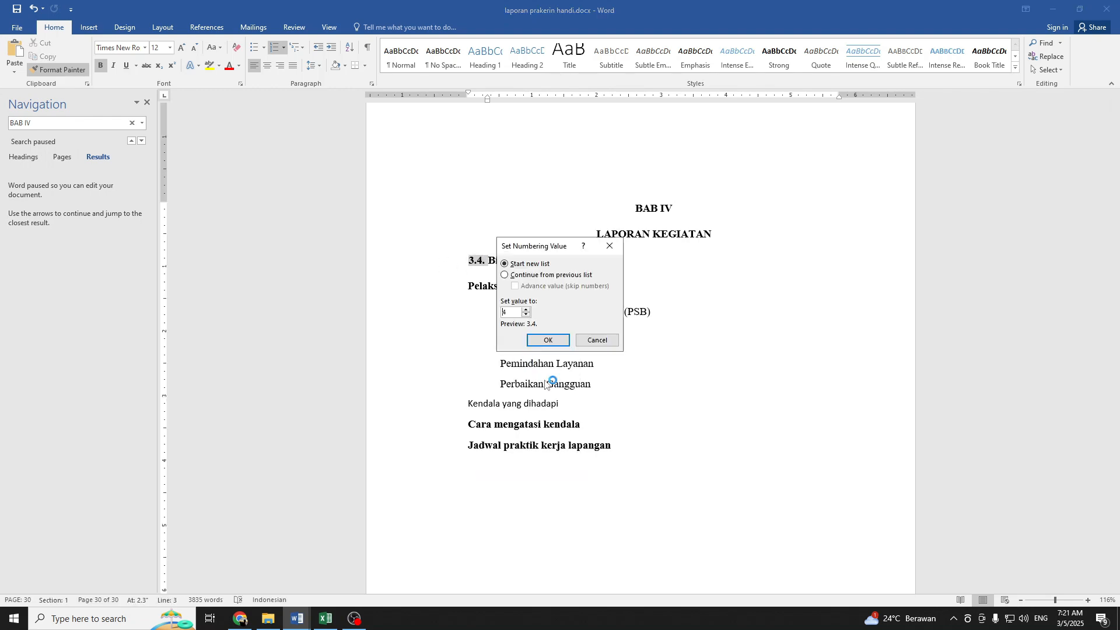
click(532, 275)
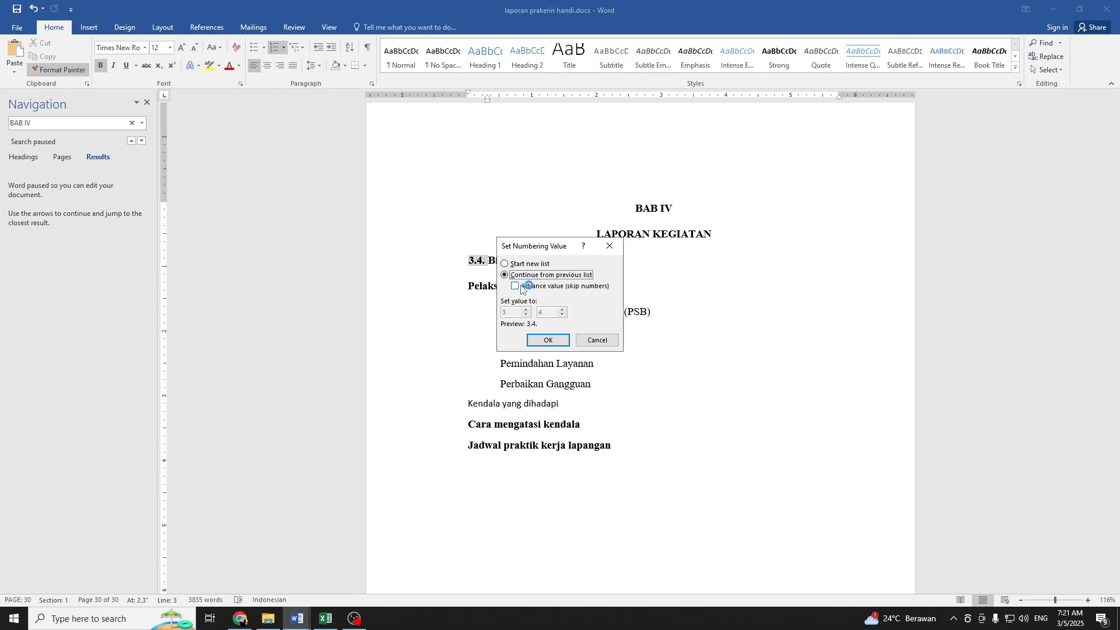
click(515, 286)
click(526, 310)
click(561, 315)
click(562, 315)
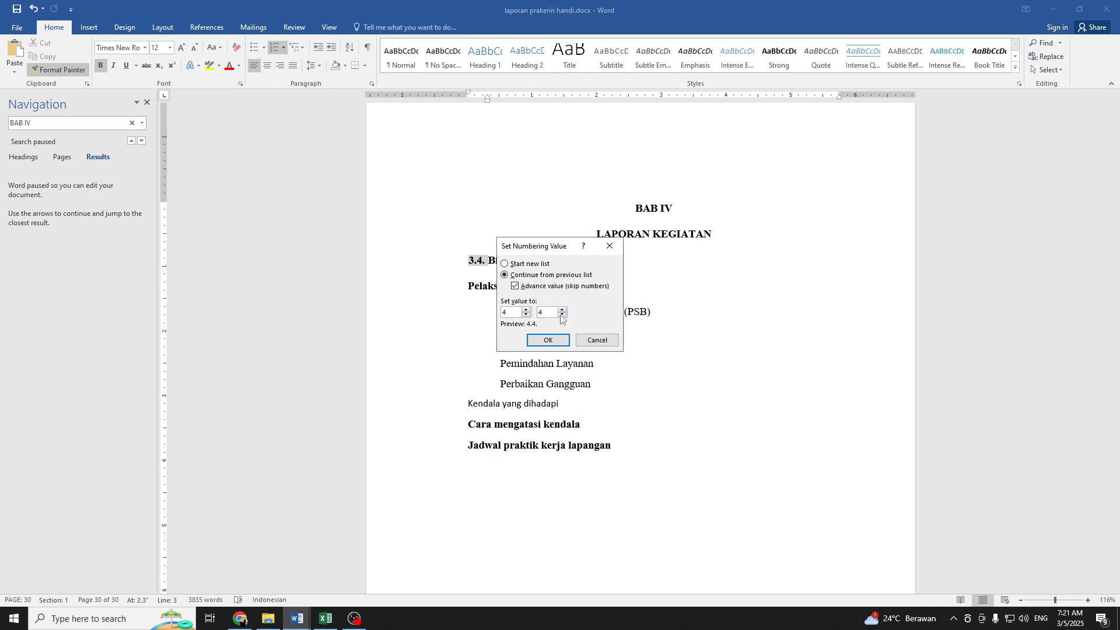
click(562, 315)
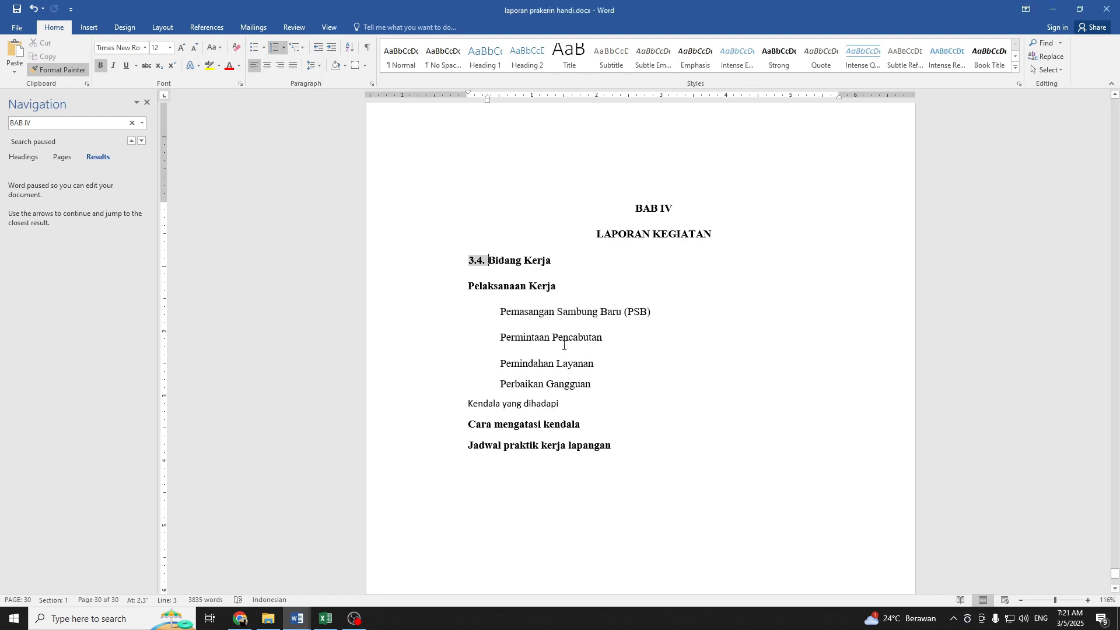
click(548, 340)
Apply the numbered heading format to Pelaksanaan Kerja, Cara mengatasi kendala and Jadwal praktik kerja lapangan with Format Painter
click(58, 70)
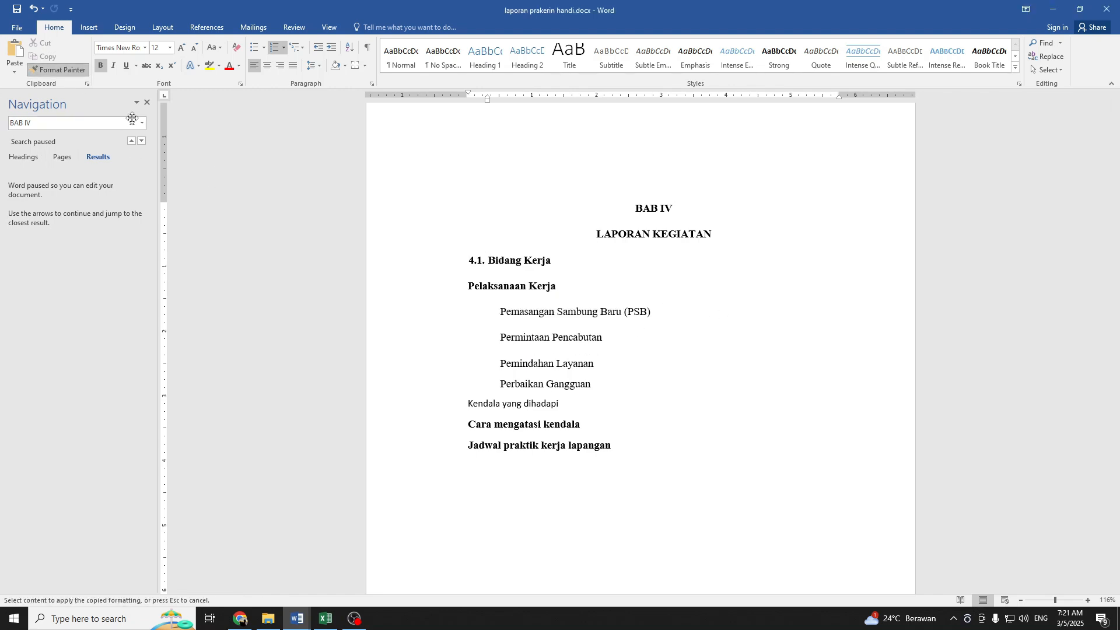
drag(557, 286, 453, 288)
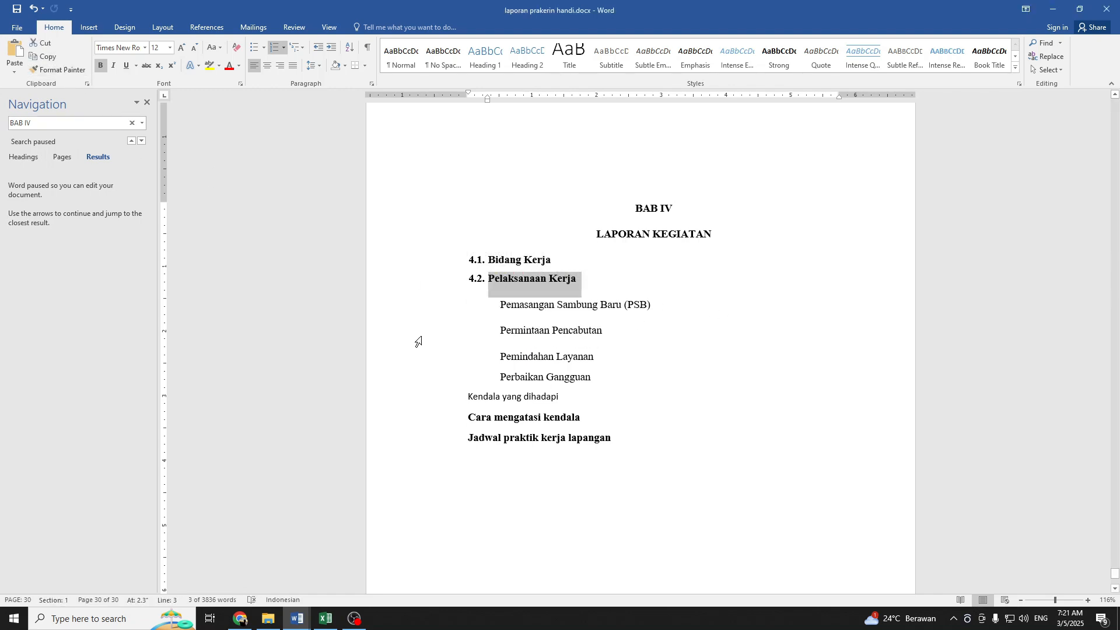
click(58, 69)
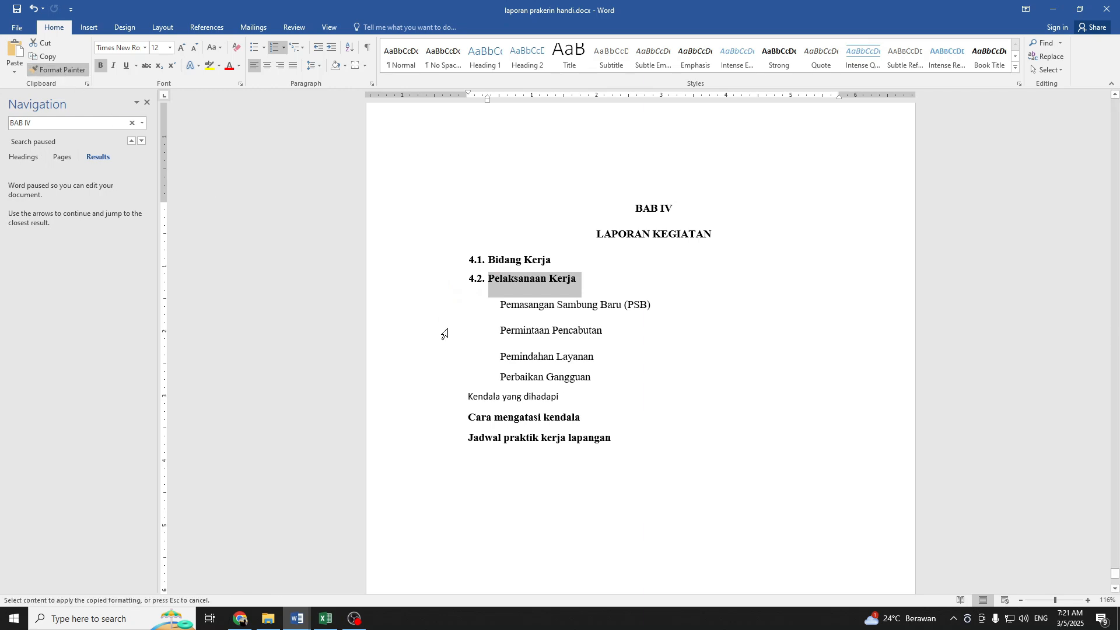
drag(584, 417, 459, 413)
mouse_move(622, 438)
mouse_down()
mouse_move(450, 431)
mouse_move(441, 440)
mouse_up()
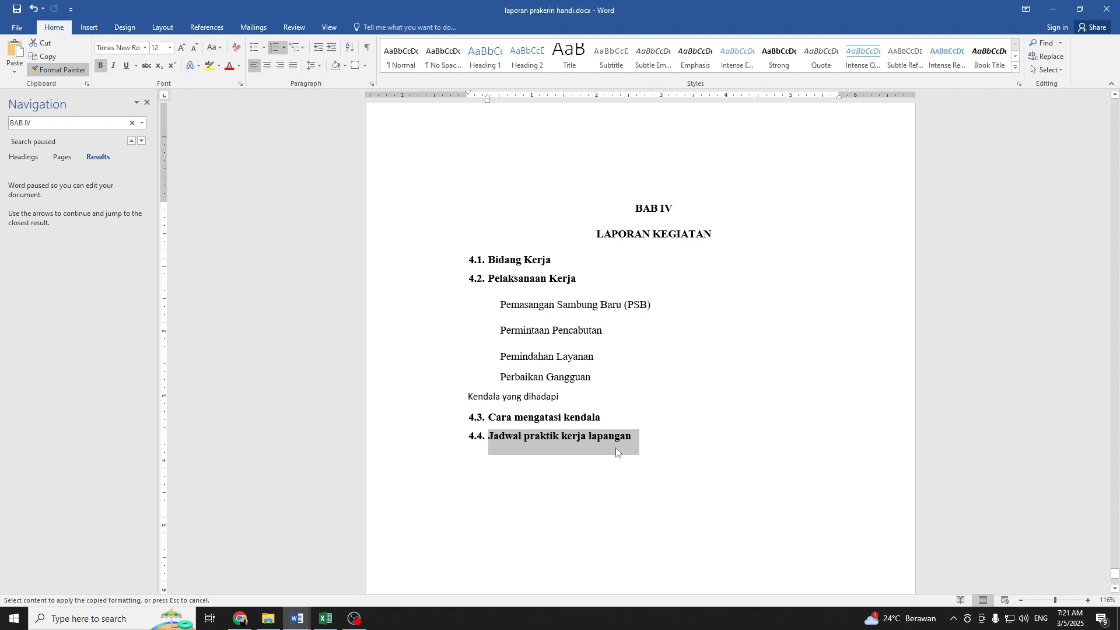
Copy the numbered heading format from Cara mengatasi kendala onto the plain Kendala yang dihadapi line
click(605, 390)
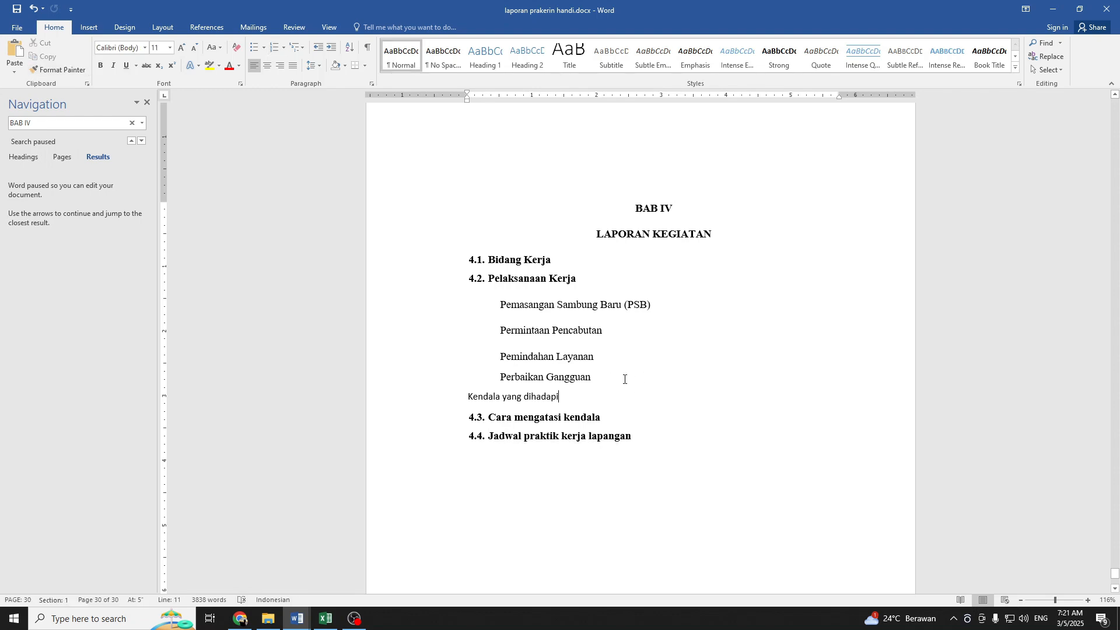
click(529, 416)
click(69, 70)
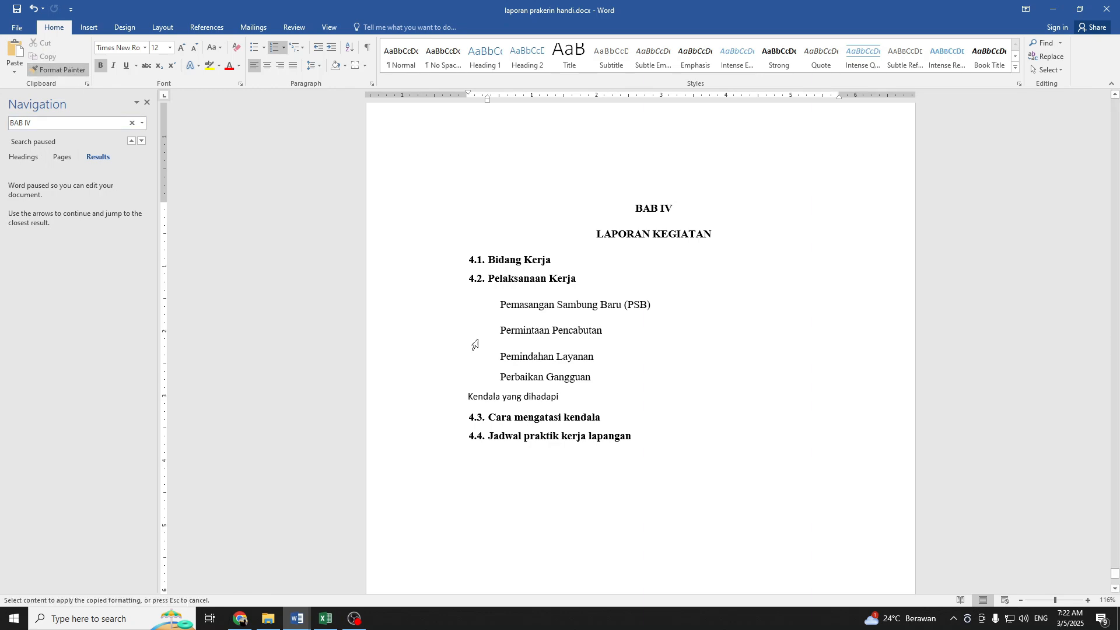
drag(560, 399, 450, 403)
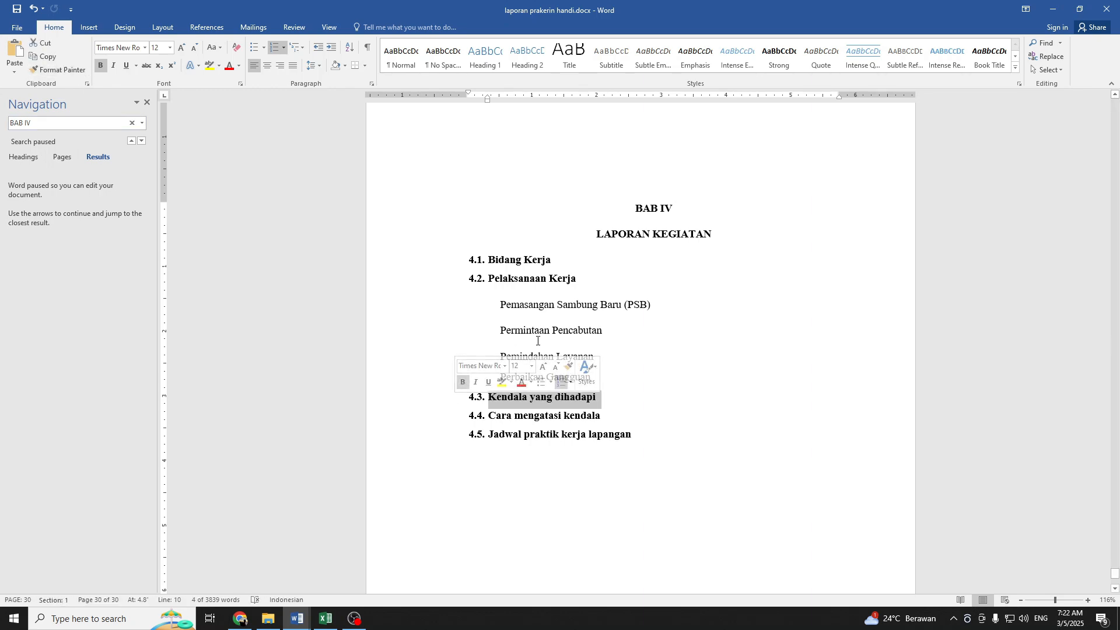
click(640, 417)
Apply the Pelaksanaan Kerja heading's numbered format to Pemasangan Sambung Baru (PSB), Permintaan Pencabutan, Pemindahan Layanan and Perbaikan Gangguan with Format Painter
click(500, 305)
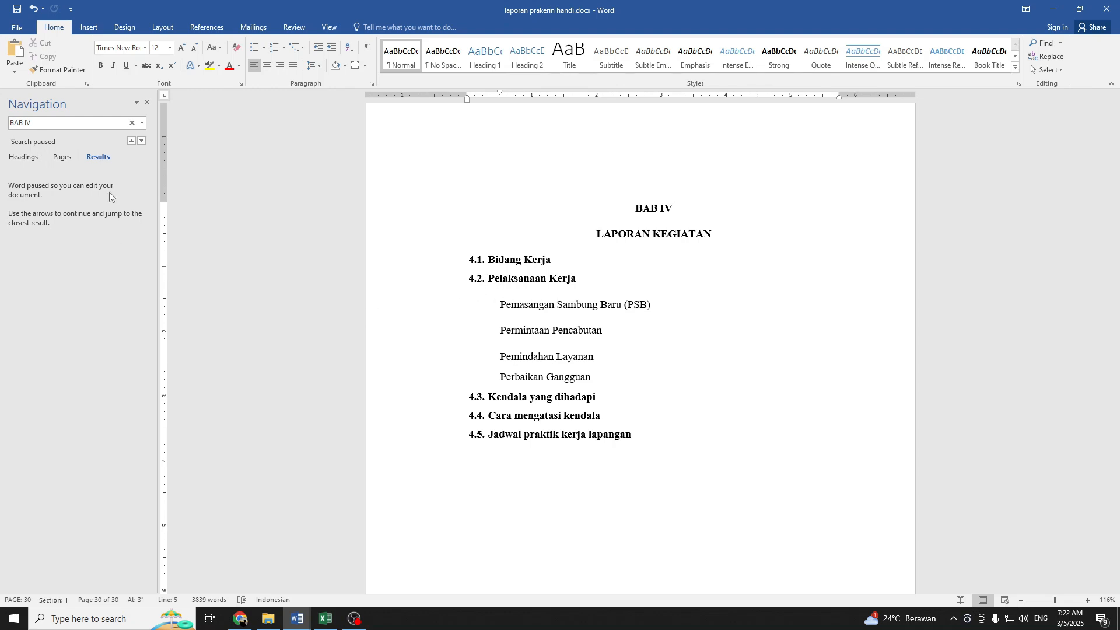
click(498, 282)
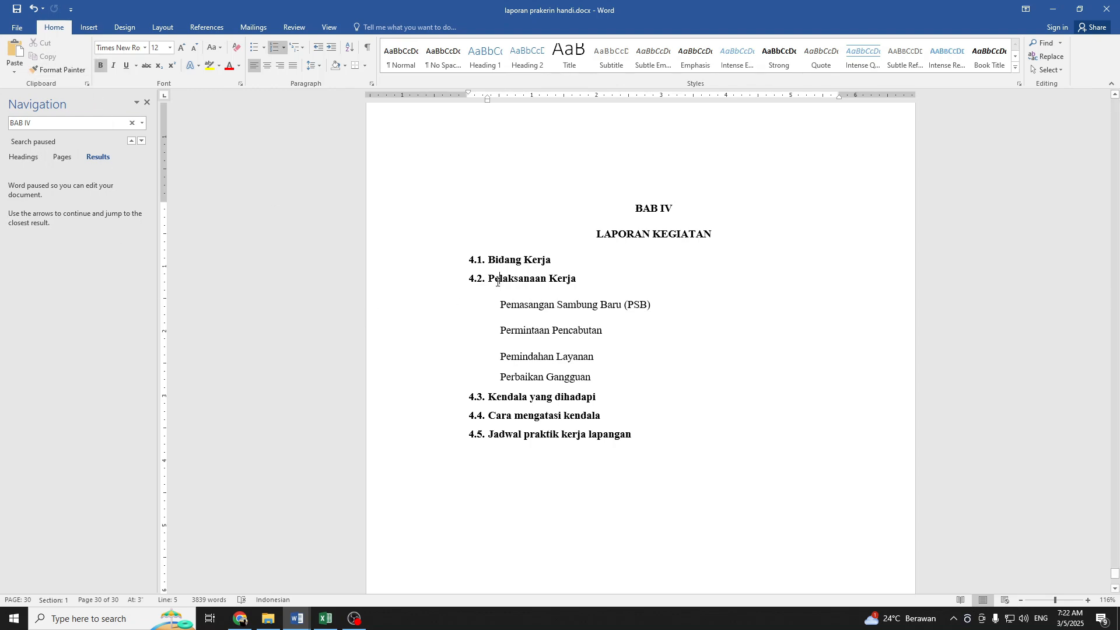
click(42, 72)
click(42, 72)
click(71, 71)
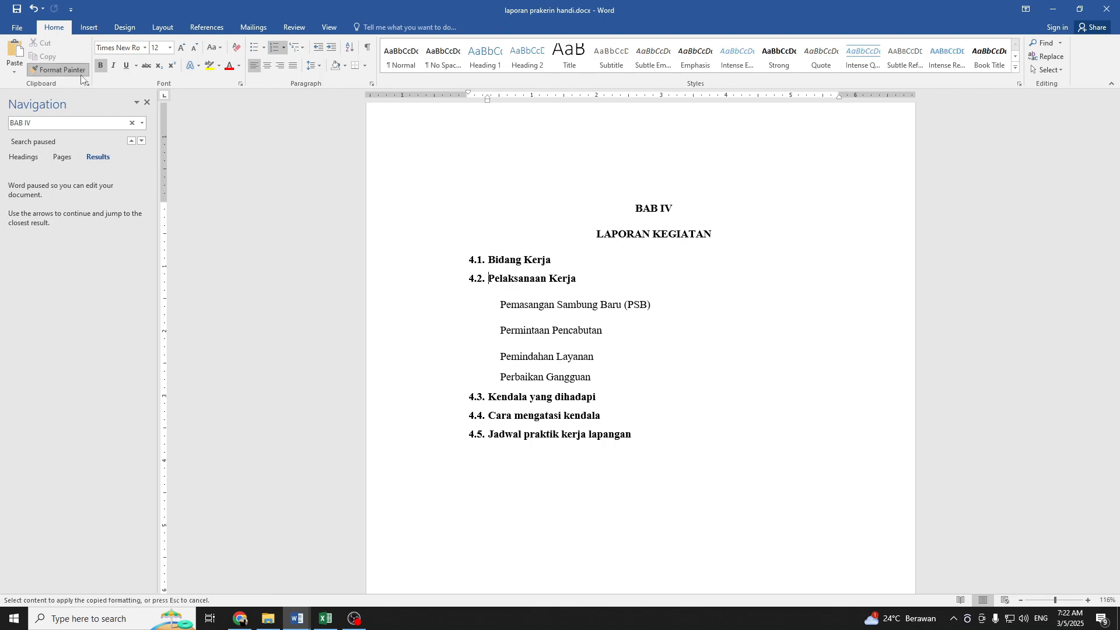
drag(653, 304, 506, 303)
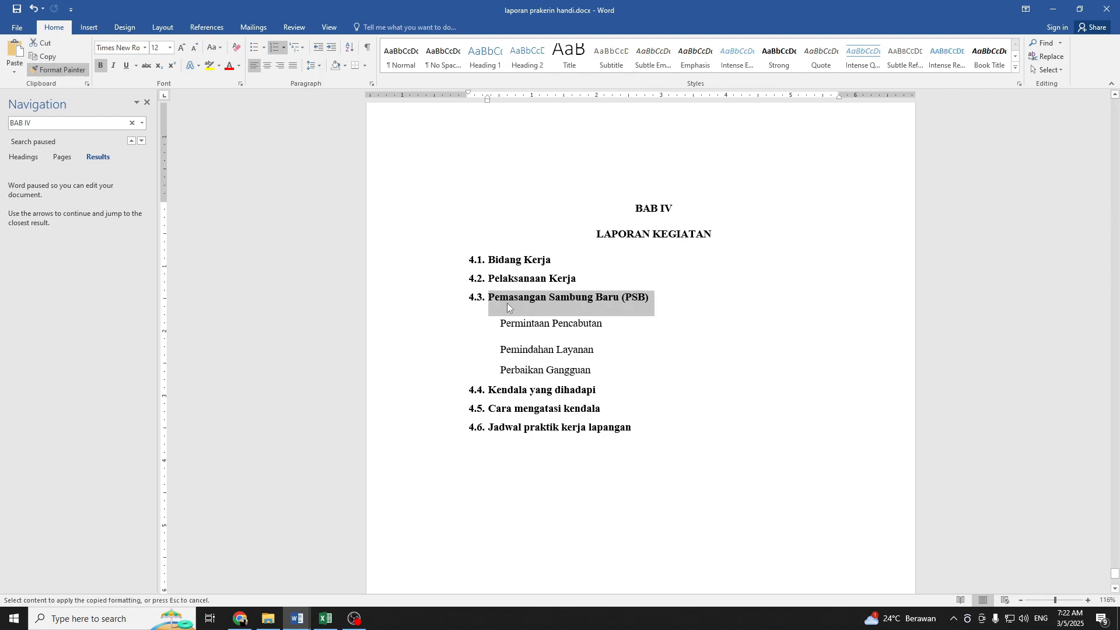
mouse_move(609, 332)
mouse_down()
mouse_move(506, 324)
mouse_move(502, 344)
mouse_up()
drag(594, 363, 501, 363)
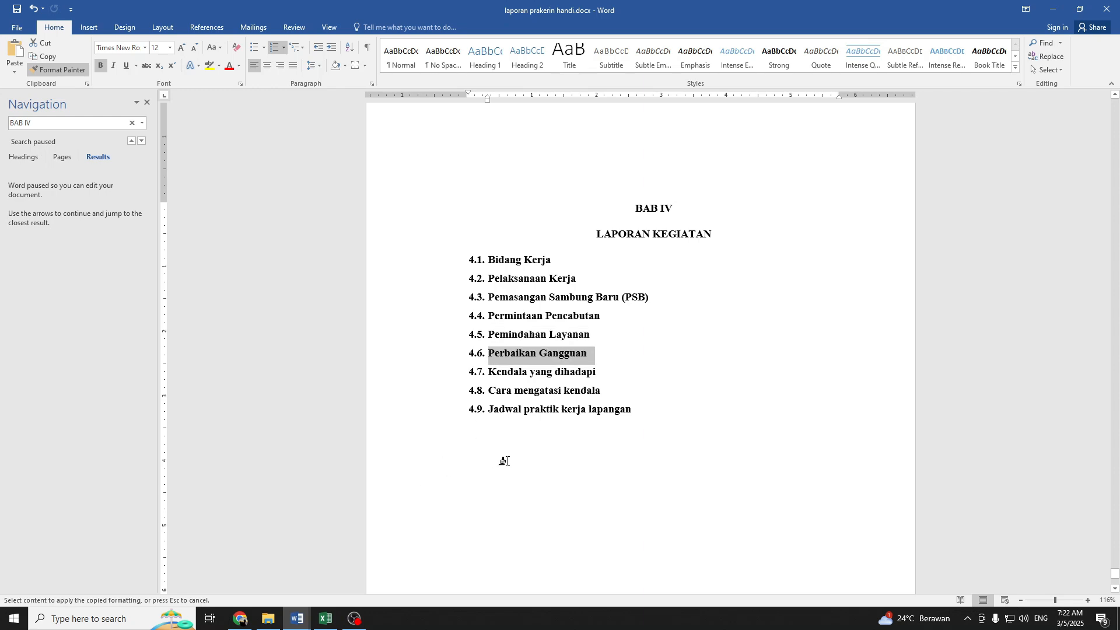
key(Escape)
Demote the four items from Pemasangan Sambung Baru (PSB) to Perbaikan Gangguan one list level, numbering them 4.2.1 to 4.2.4
click(608, 359)
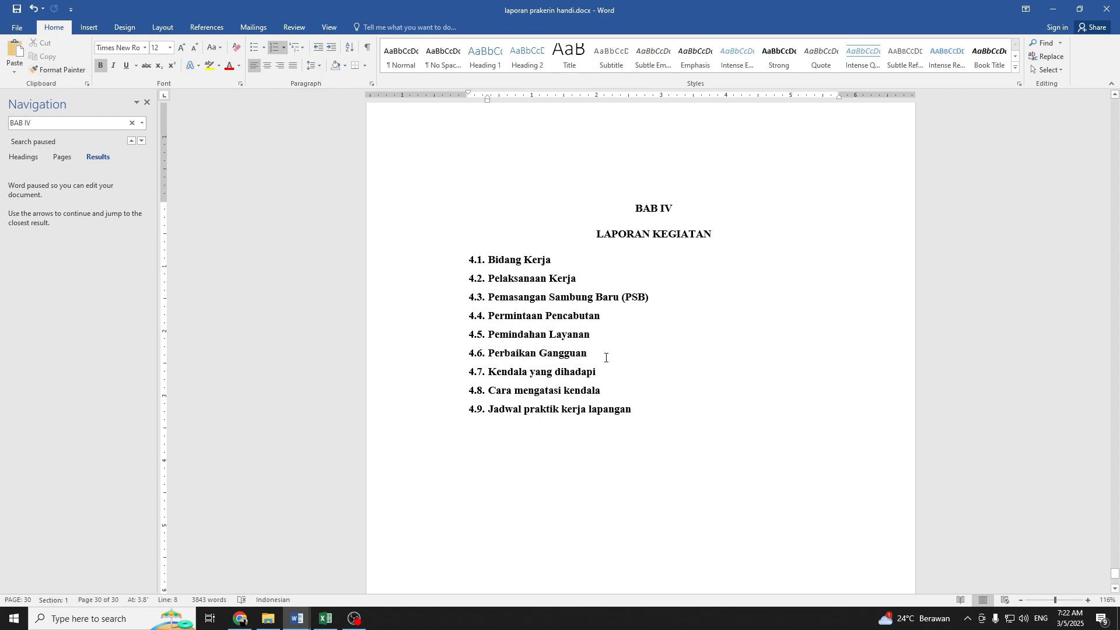
drag(603, 358, 432, 301)
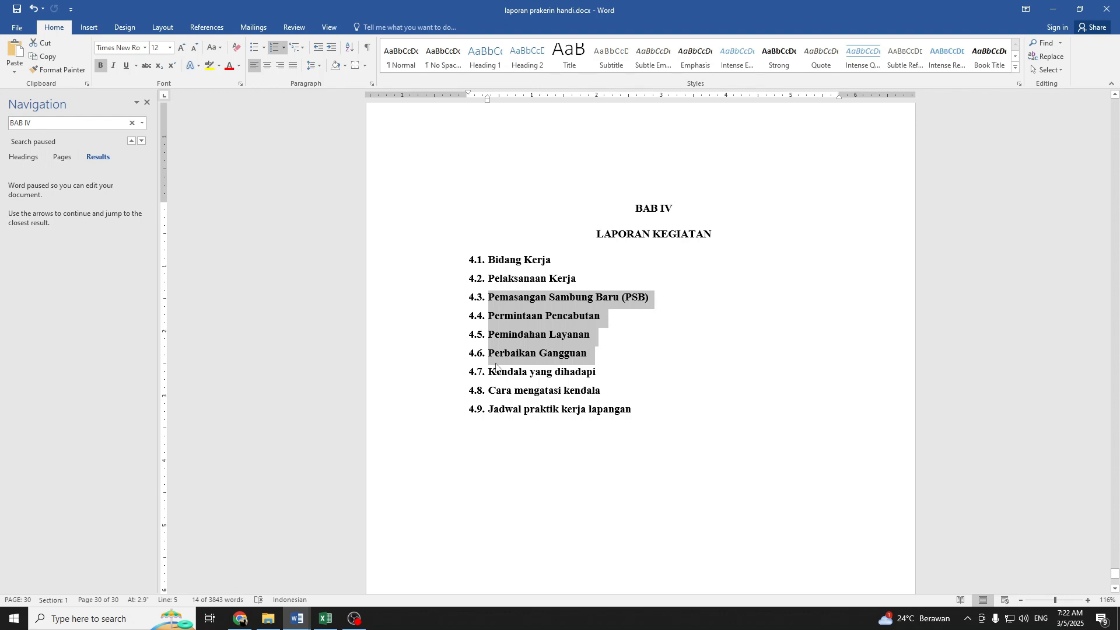
key(Tab)
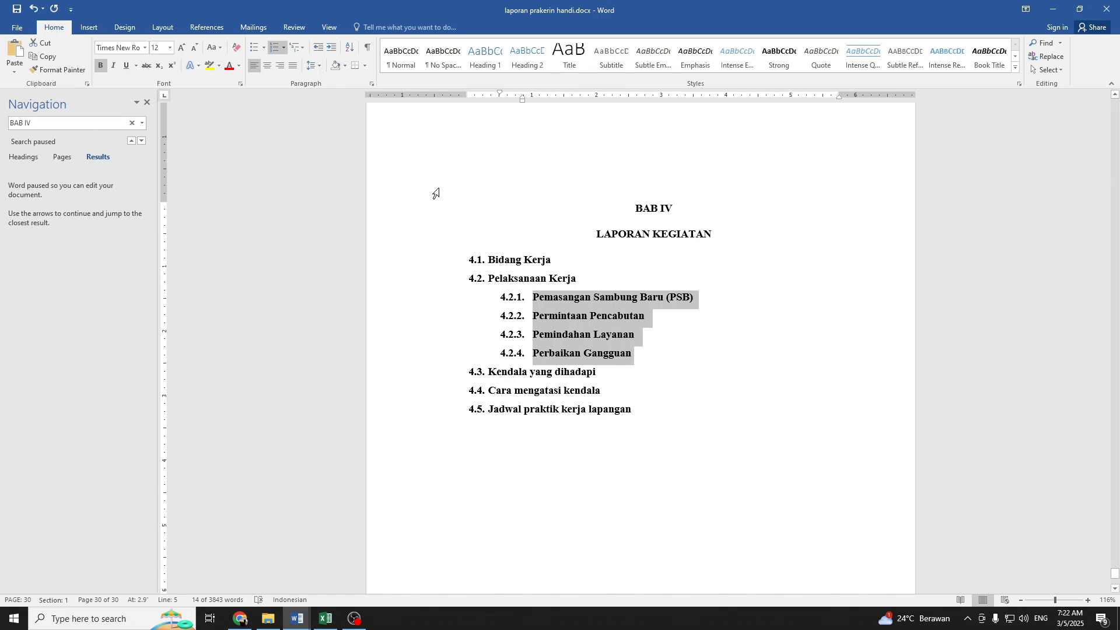
Remove the bold from the four sub-items under Pelaksanaan Kerja, including the number of Perbaikan Gangguan, and save the document
key(ctrl+b)
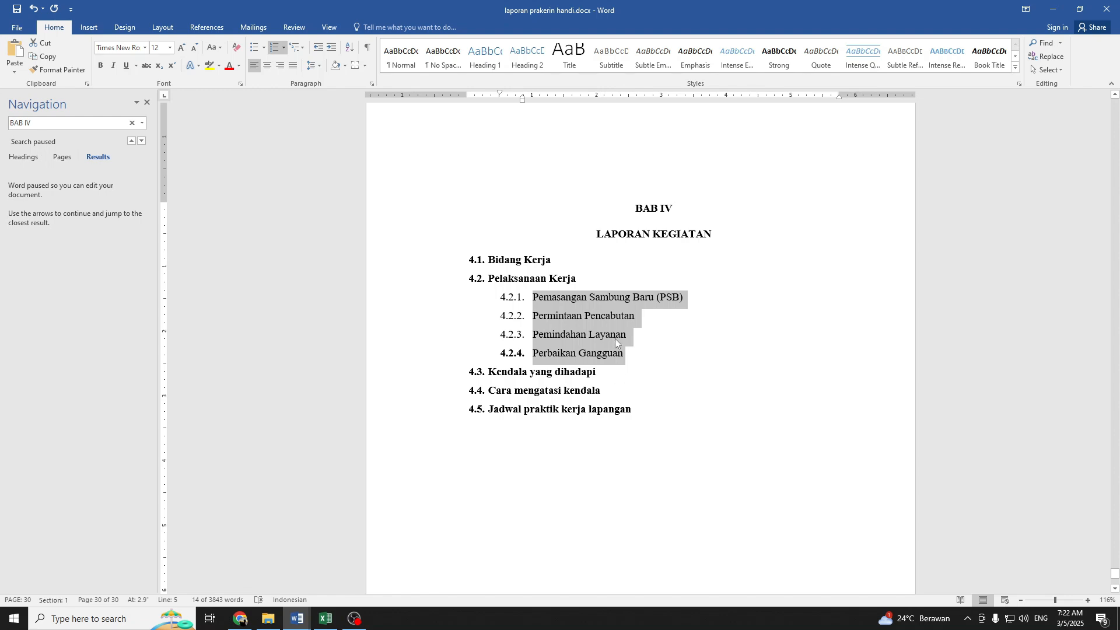
click(512, 353)
key(ctrl+b)
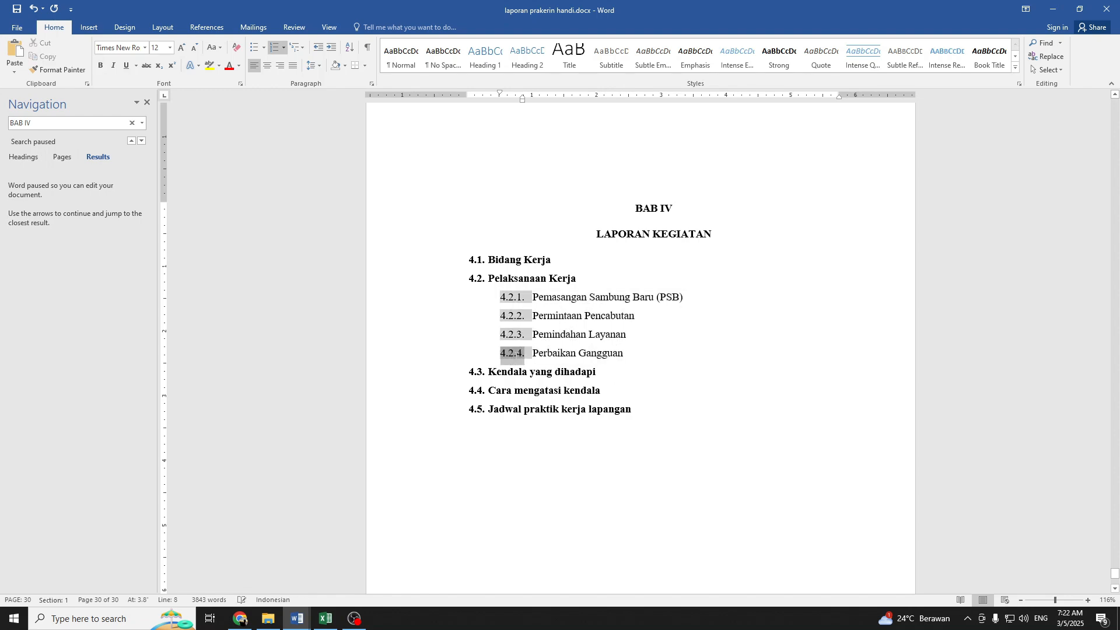
click(658, 362)
key(ctrl+s)
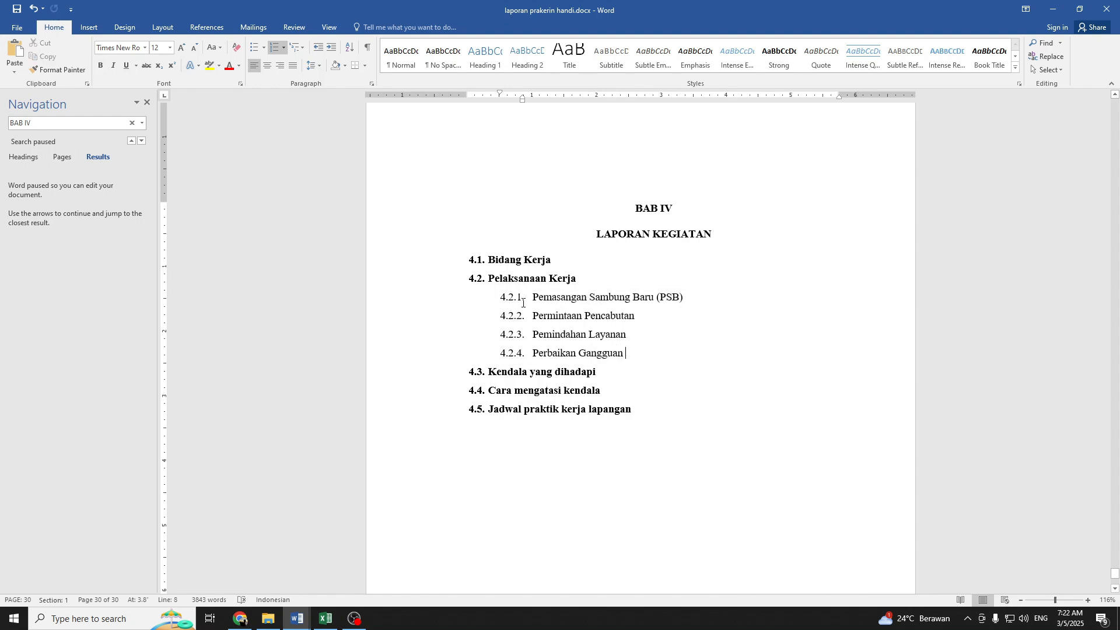
Add an unnumbered line below the Bidang Kerja heading and paste the copied section content there as text only
click(561, 261)
key(Return)
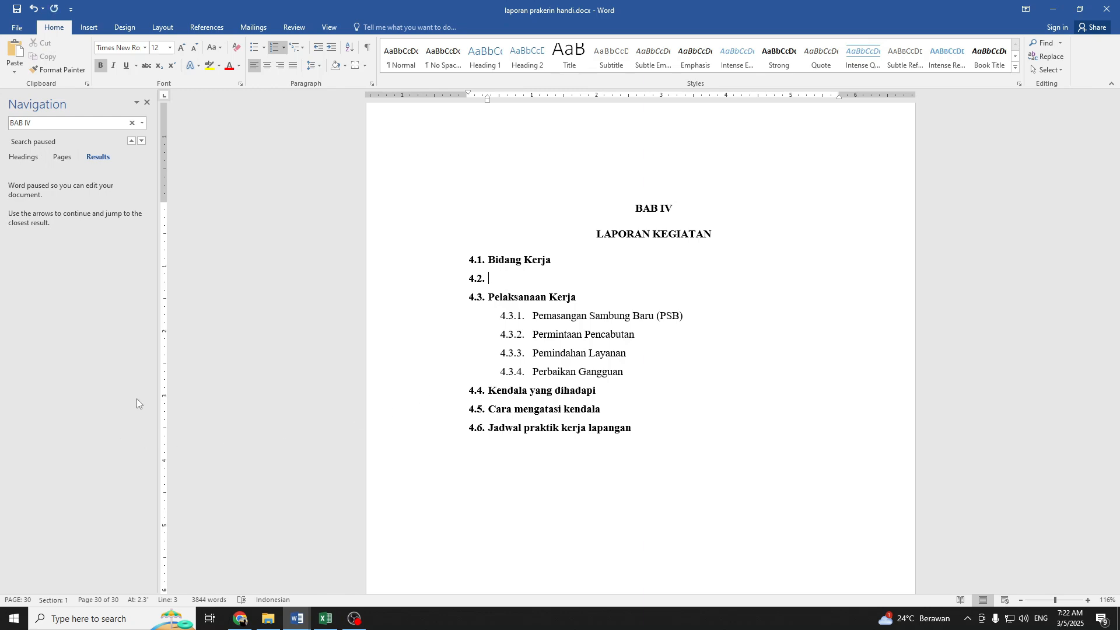
key(BackSpace)
right_click(490, 280)
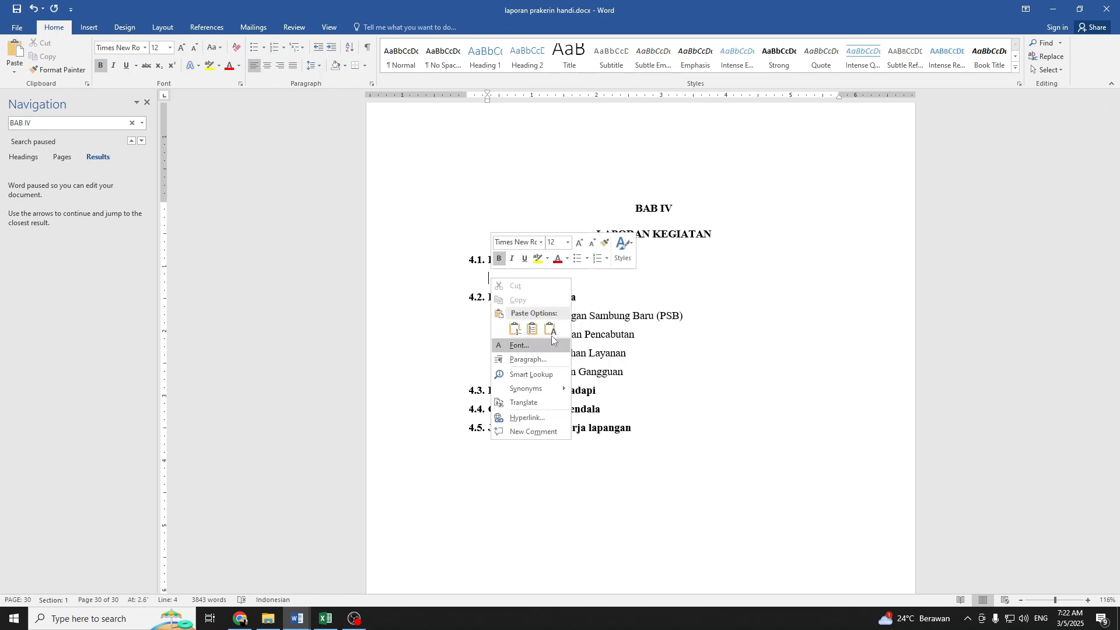
click(549, 328)
Remove the bold from the pasted Bidang Kerja paragraph and its task list, and justify the text
drag(620, 404, 445, 287)
key(ctrl+b)
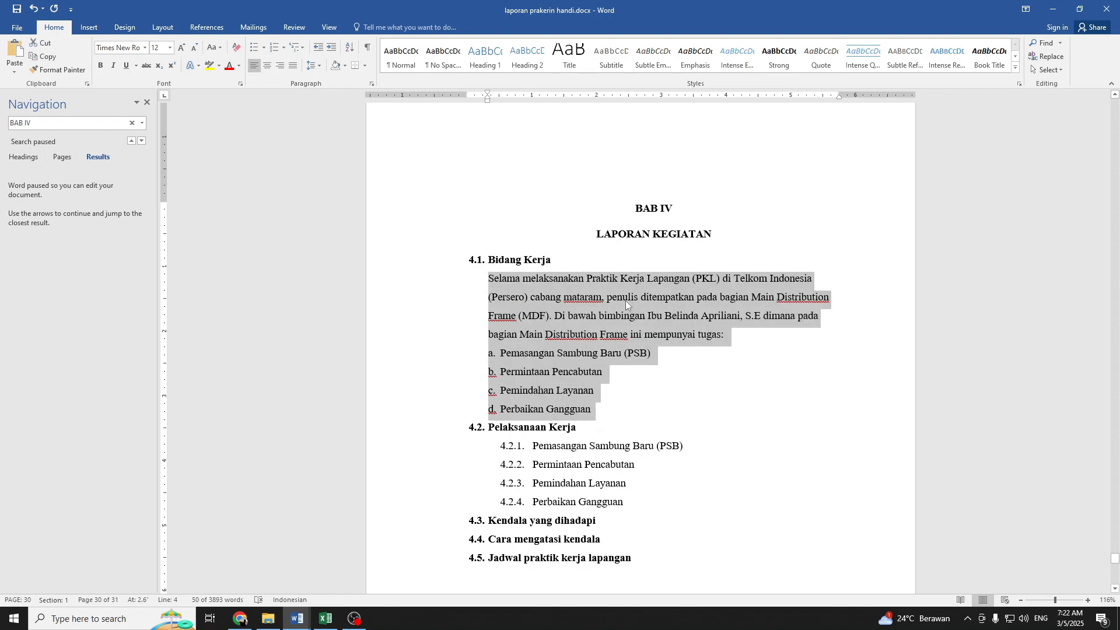
key(ctrl+j)
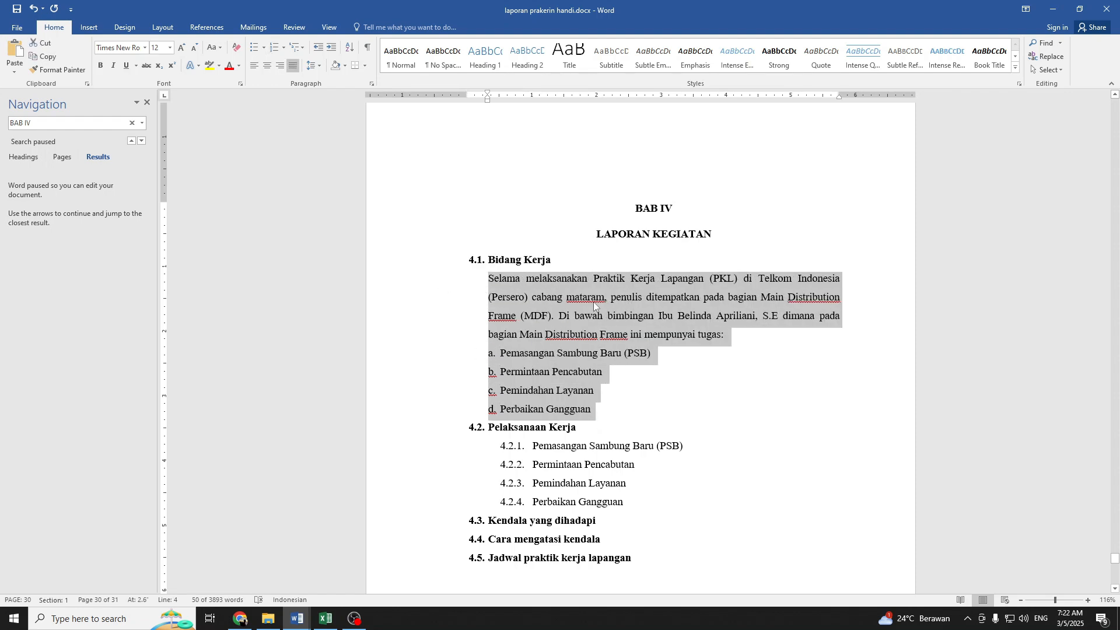
Replace the typed letter of Pemasangan Sambung Baru (PSB) under Bidang Kerja with automatic a. b. c. numbering restarted at a
click(606, 409)
drag(605, 409, 457, 347)
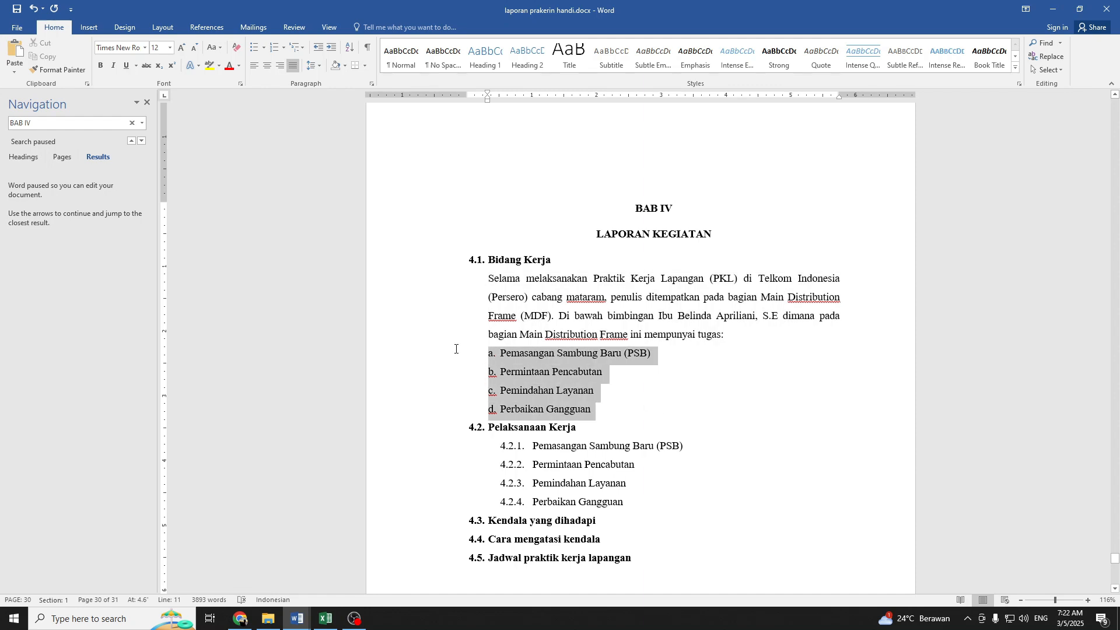
click(502, 355)
key(BackSpace)
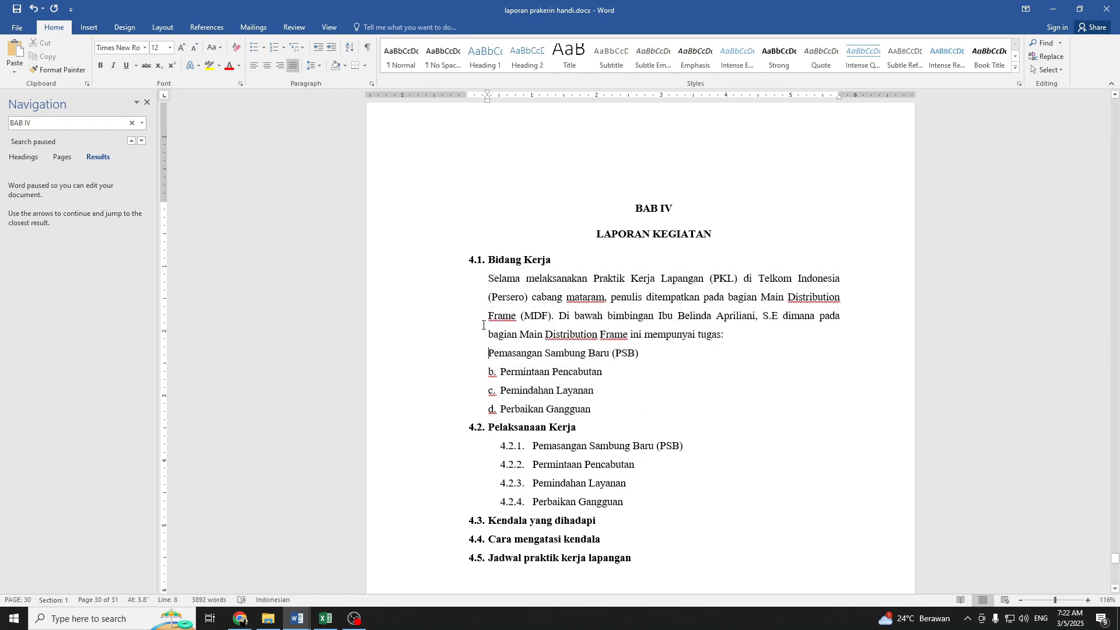
click(284, 48)
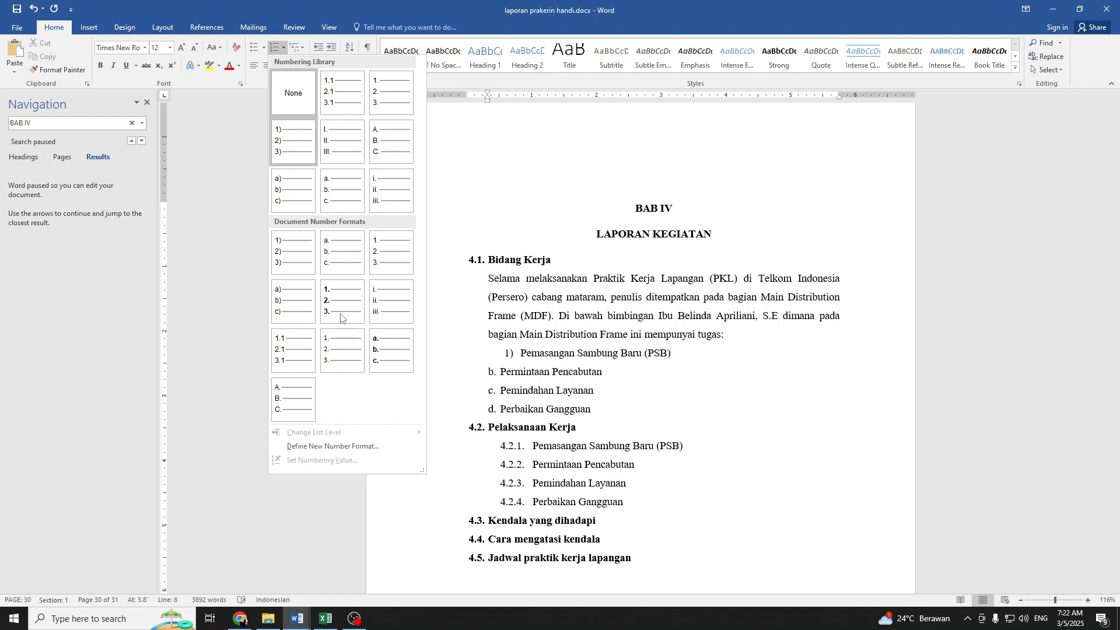
click(353, 281)
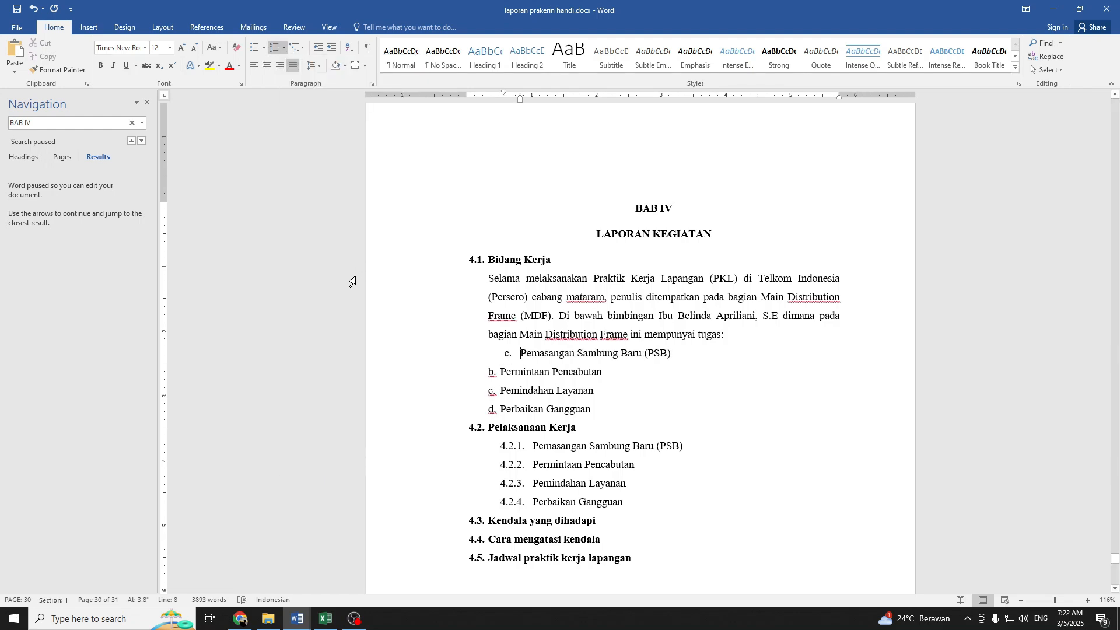
right_click(508, 354)
click(549, 438)
Copy the automatic lettered format onto the other three Bidang Kerja tasks and delete the typed "b." before Permintaan Pencabutan
click(49, 70)
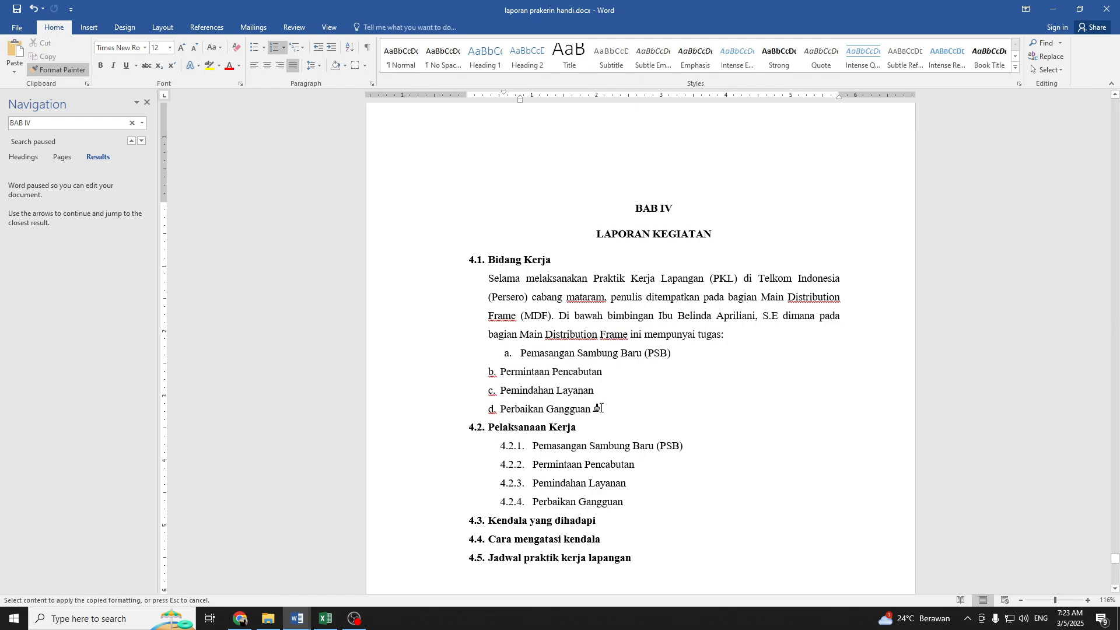
mouse_move(596, 409)
mouse_down()
mouse_move(490, 365)
mouse_move(460, 375)
mouse_move(472, 372)
mouse_up()
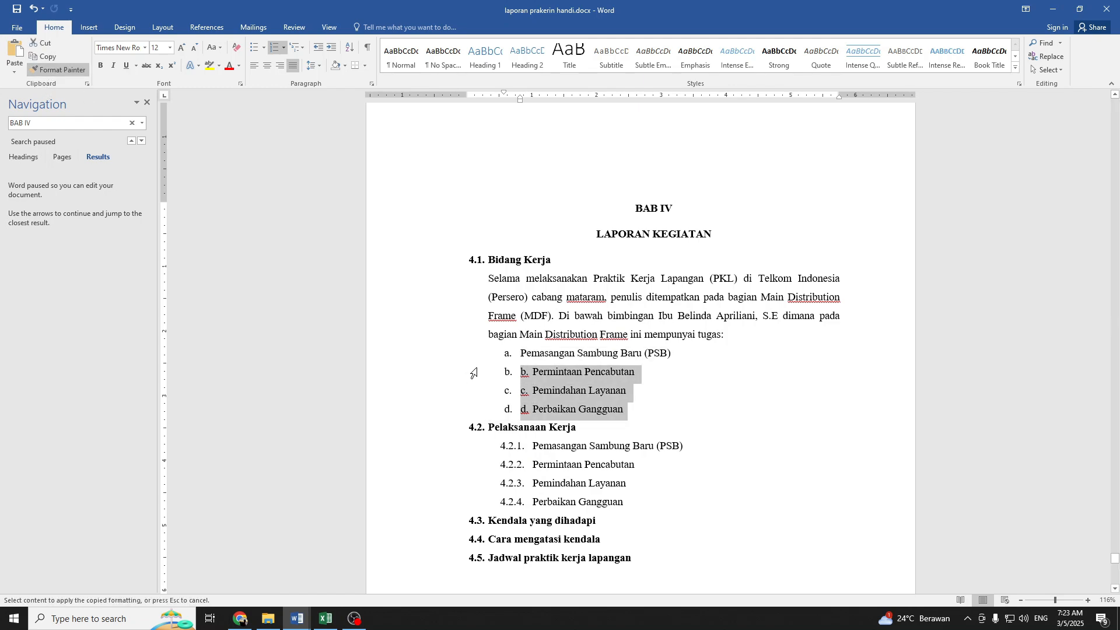
click(539, 370)
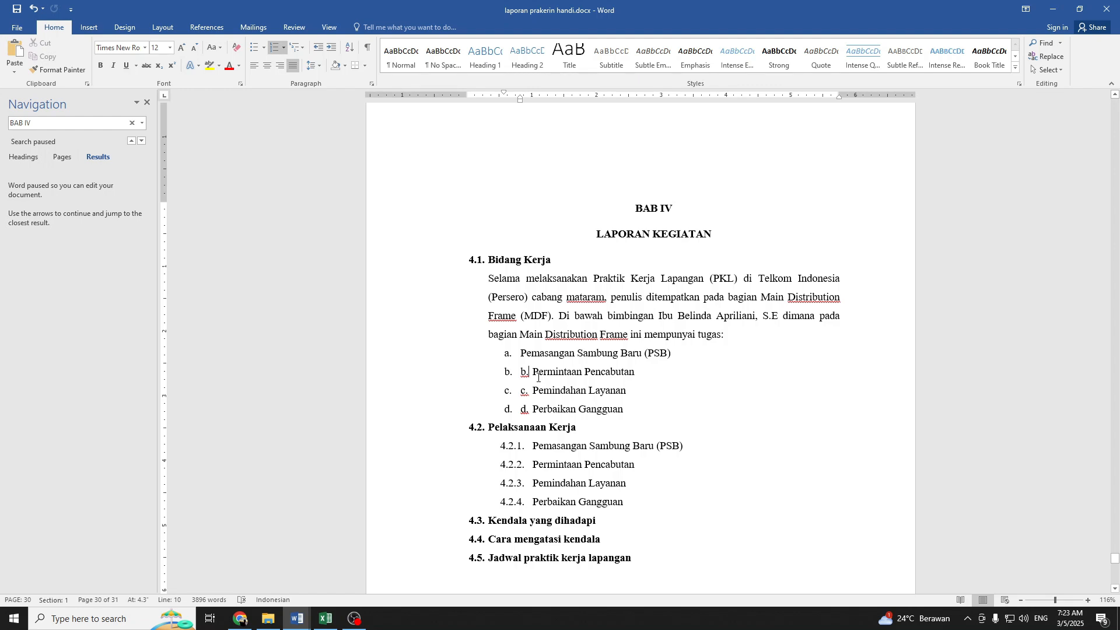
key(BackSpace)
key(BackSpace)
key(BackSpace)
key(BackSpace)
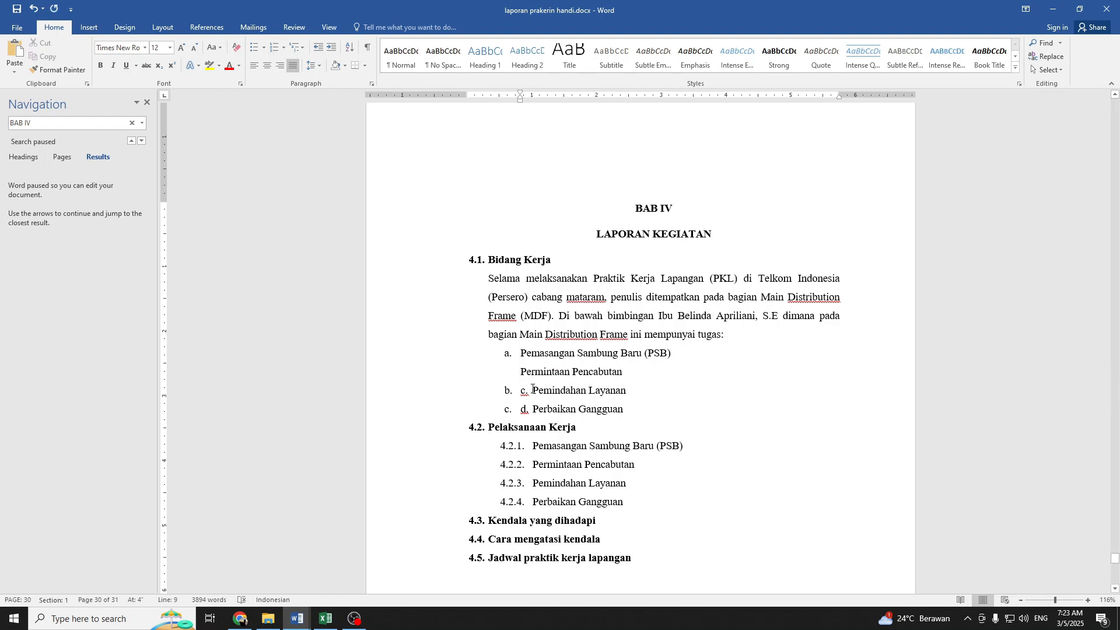
key(ctrl+z)
Delete the typed "c." before Pemindahan Layanan and the typed "d." before Perbaikan Gangguan, keeping their automatic letters
click(534, 392)
key(BackSpace)
key(BackSpace)
key(BackSpace)
click(532, 409)
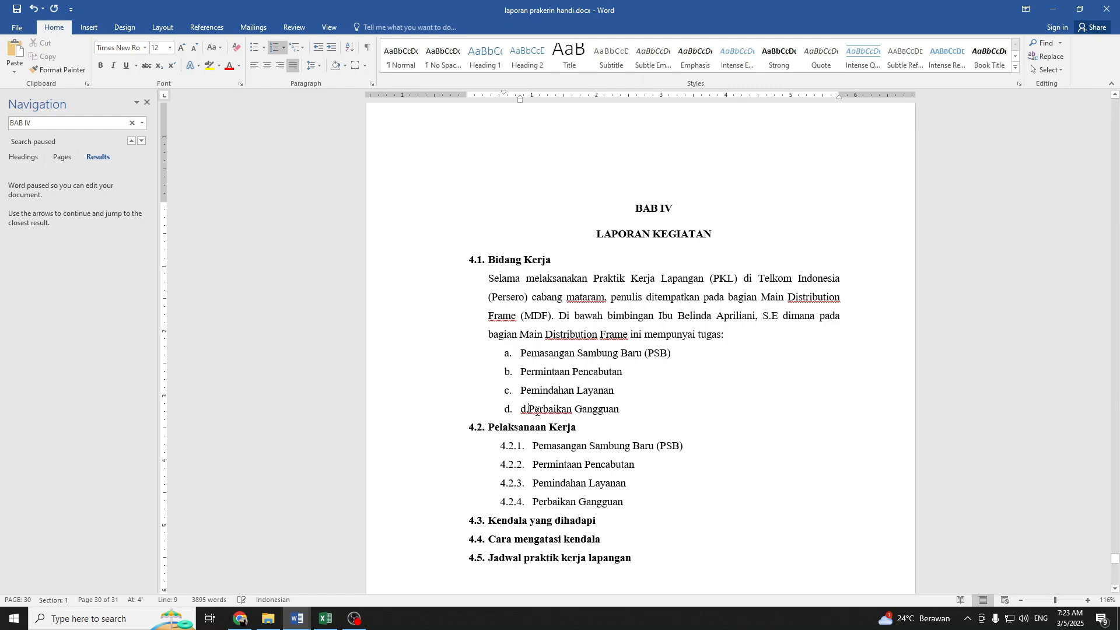
key(BackSpace)
key(BackSpace)
key(BackSpace)
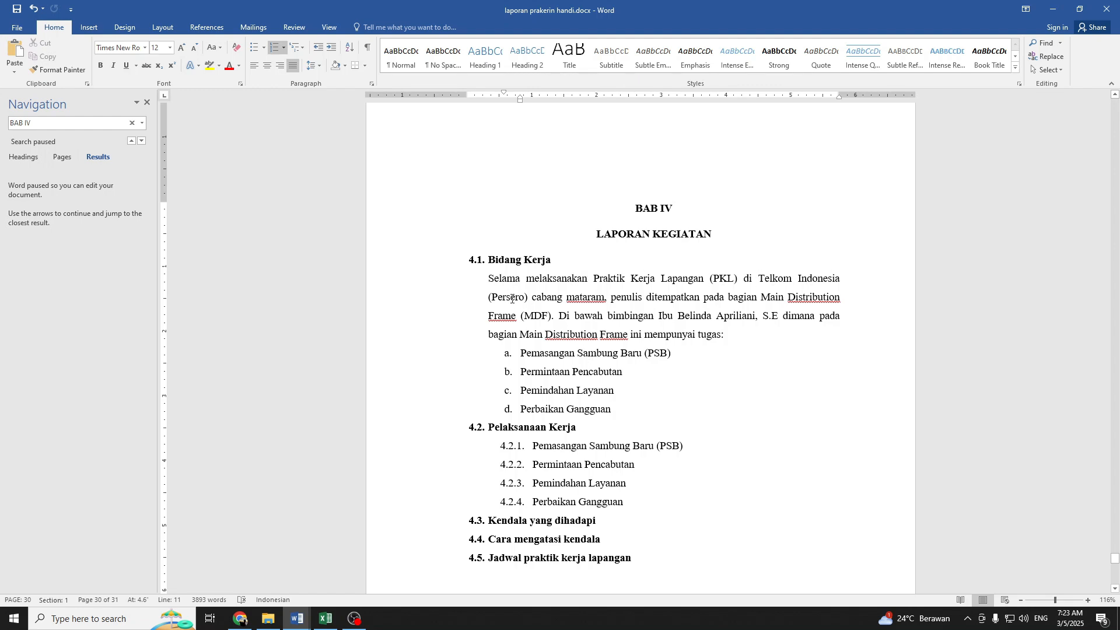
Italicize both occurrences of Main Distribution Frame in the Bidang Kerja paragraph
drag(788, 298, 845, 301)
drag(753, 297, 518, 311)
click(762, 296)
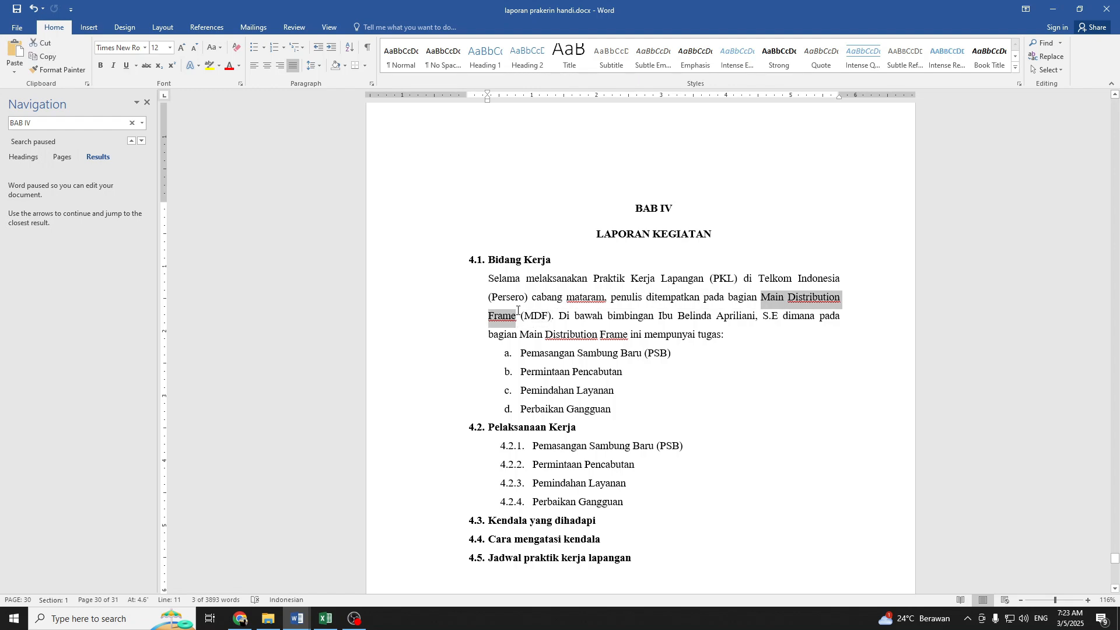
key(ctrl+i)
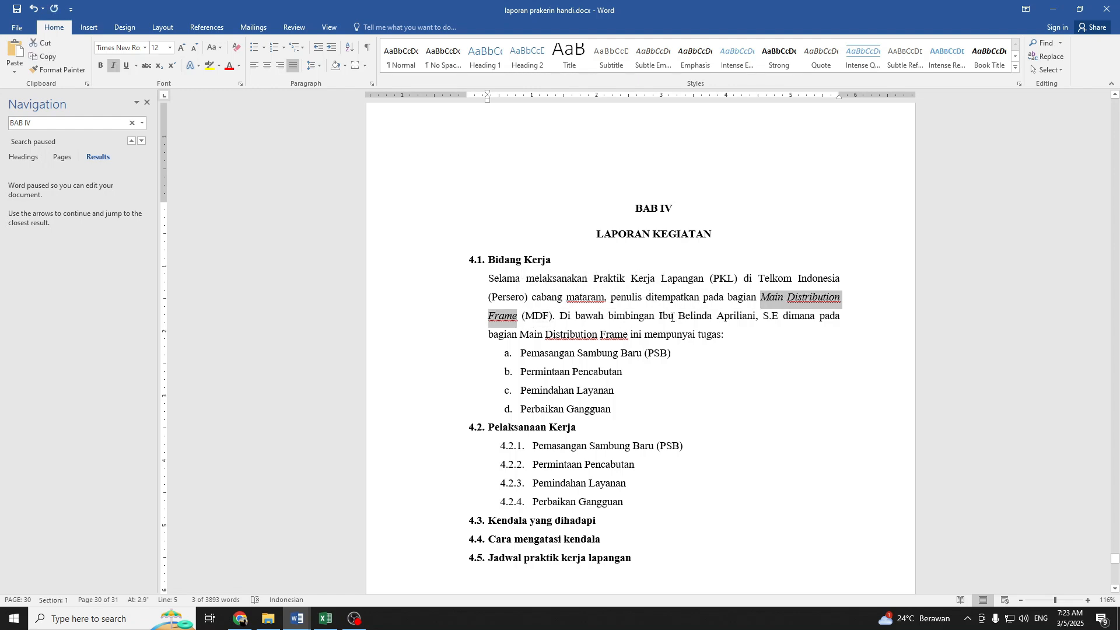
drag(677, 315, 756, 318)
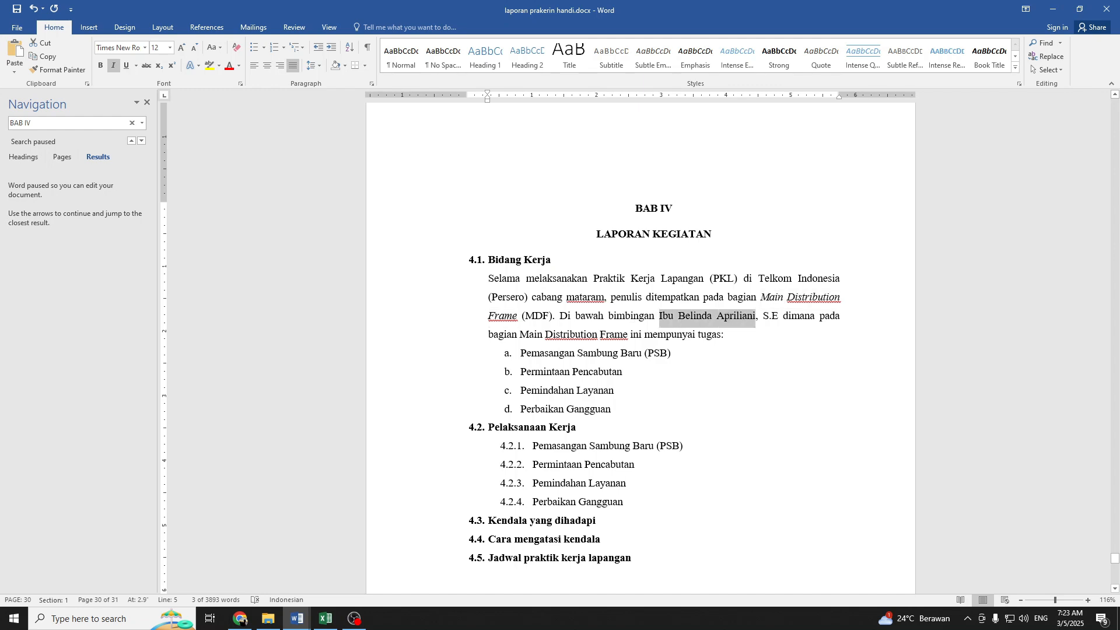
key(Left)
click(782, 315)
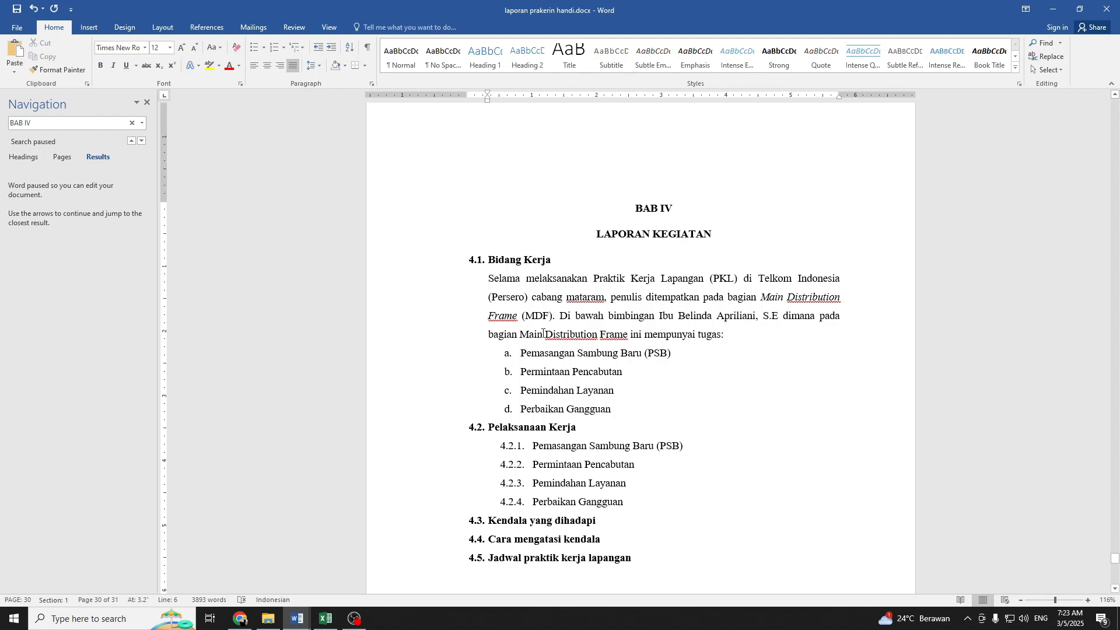
drag(521, 333, 622, 340)
key(ctrl+i)
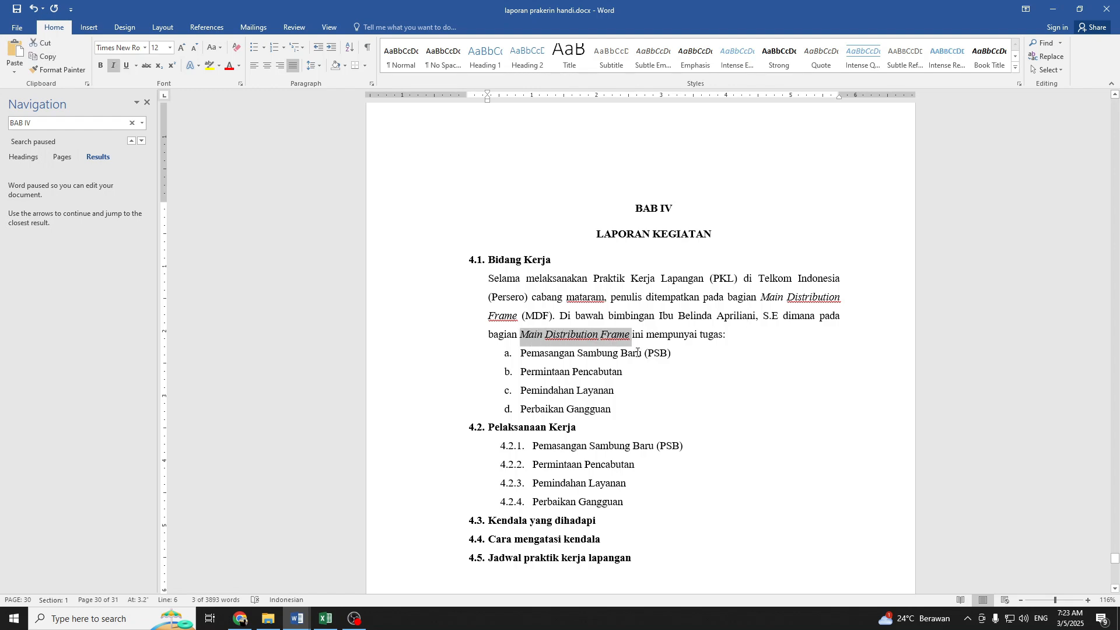
Review the four lettered tasks under Bidang Kerja and the numbered sub-items under Pelaksanaan Kerja
click(680, 355)
drag(554, 353, 640, 358)
click(629, 372)
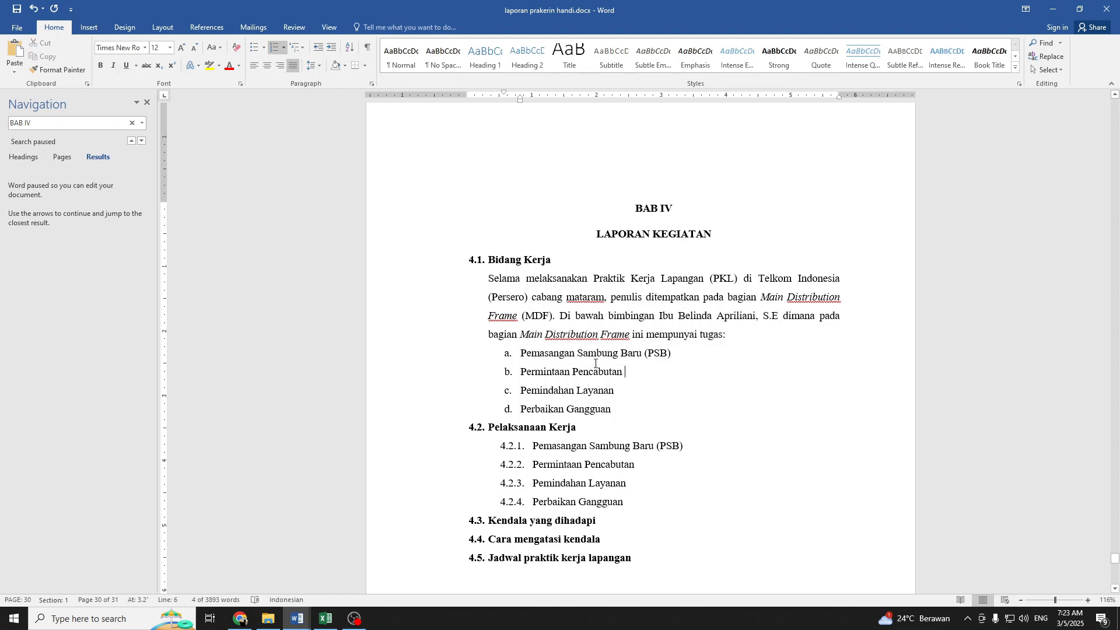
triple_click(589, 372)
triple_click(577, 391)
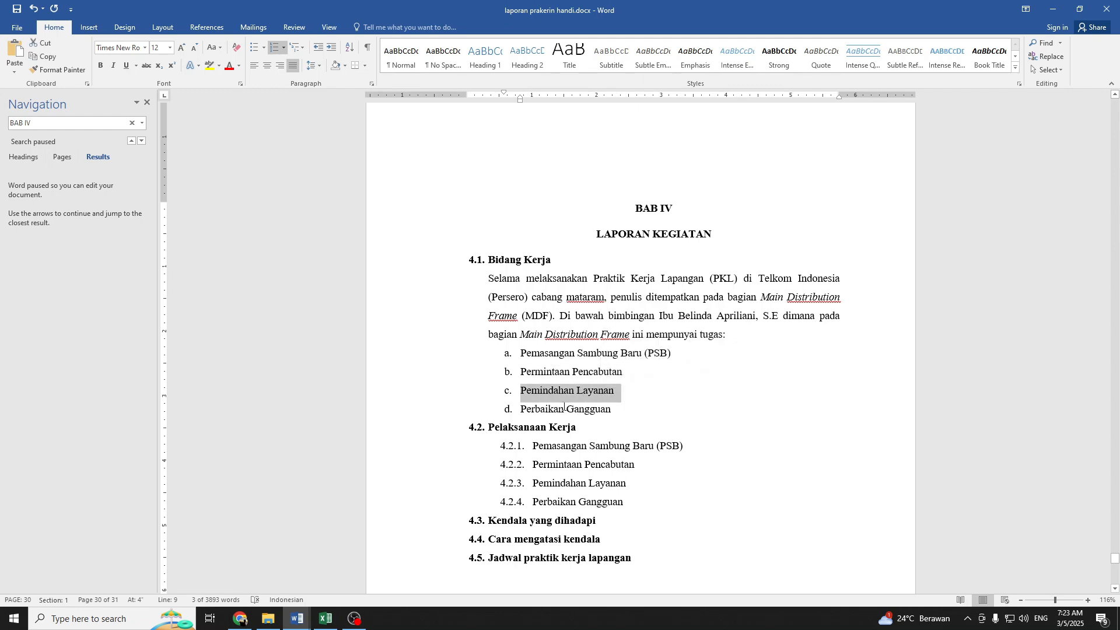
triple_click(547, 410)
scroll(601, 302, down, 3)
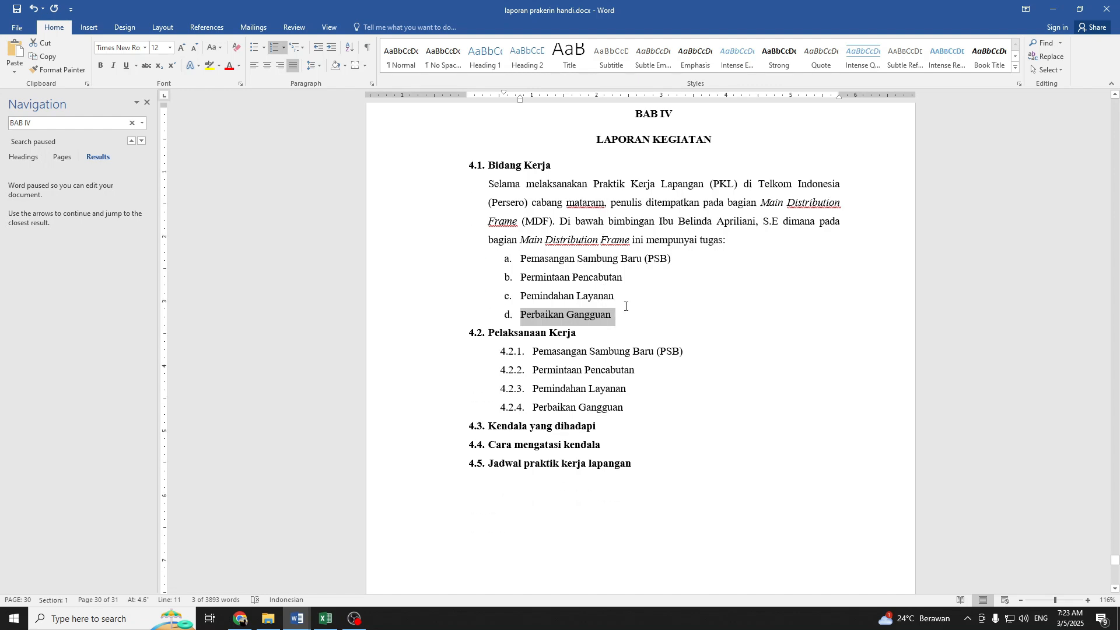
click(625, 304)
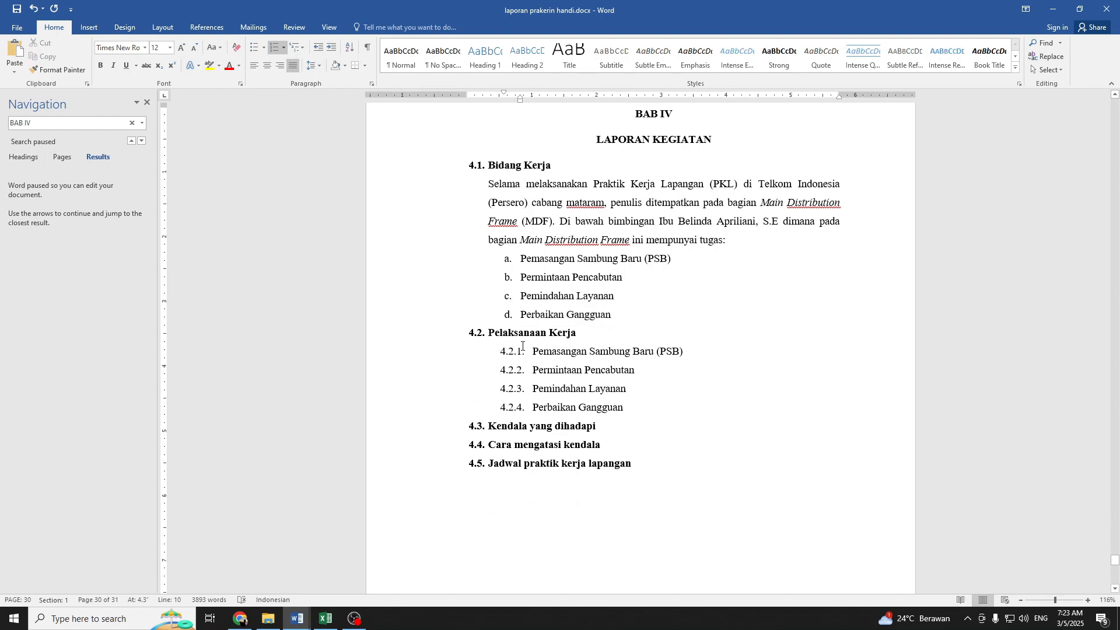
click(516, 351)
click(597, 330)
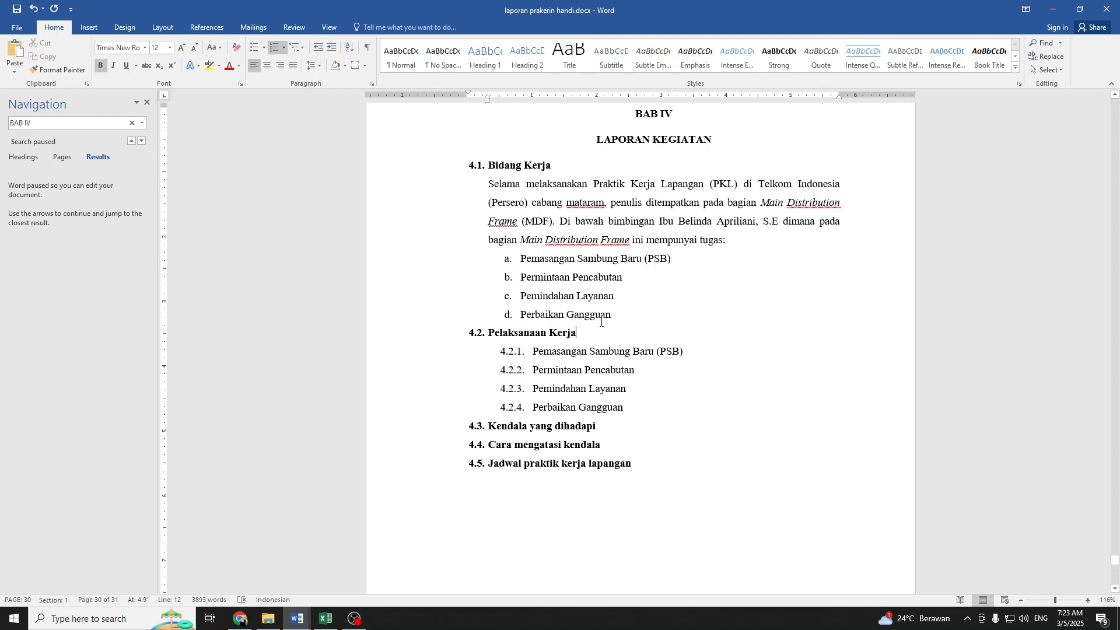
Add a new line with cleared character formatting below the Pelaksanaan Kerja heading and paste the copied activity description as text only
key(ctrl+space)
key(Return)
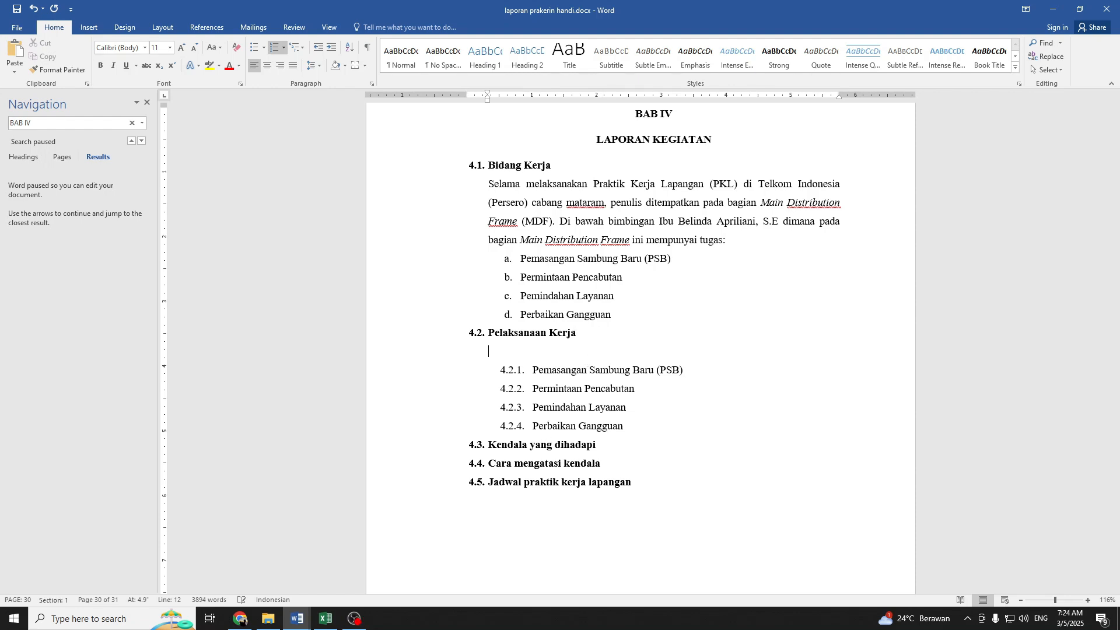
right_click(494, 351)
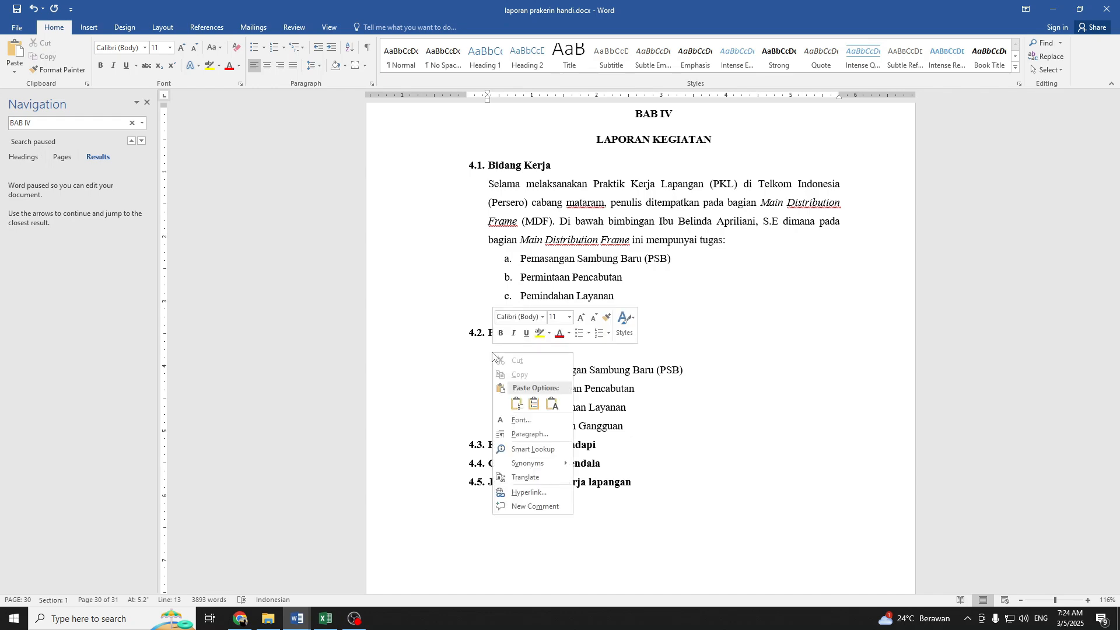
click(551, 403)
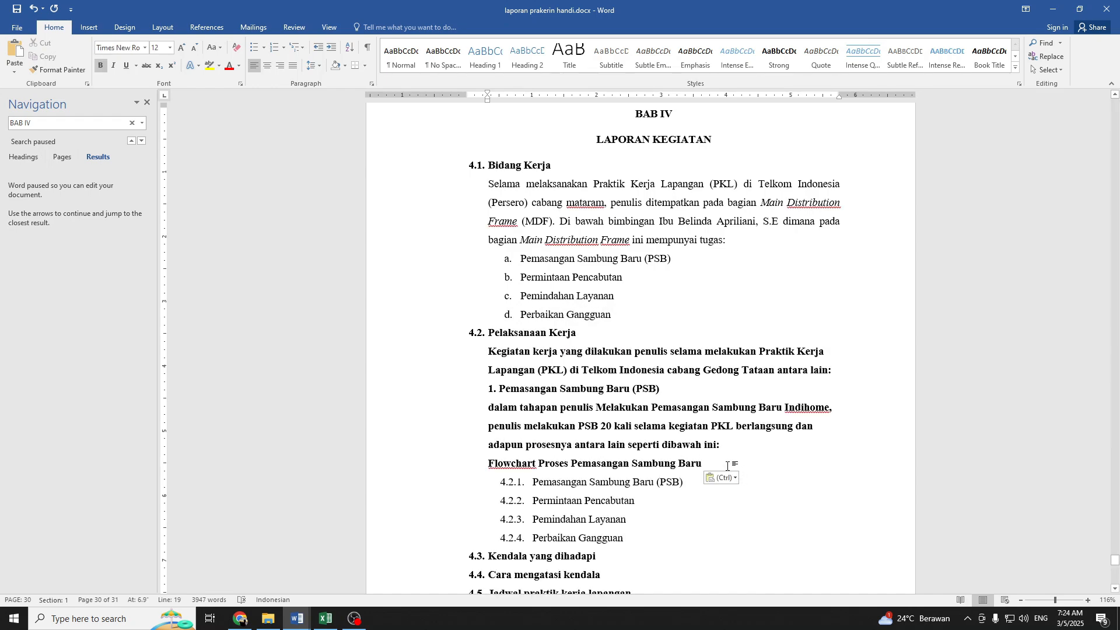
Remove the bold from all the text pasted under Pelaksanaan Kerja and justify it
drag(703, 463, 445, 357)
key(ctrl+b)
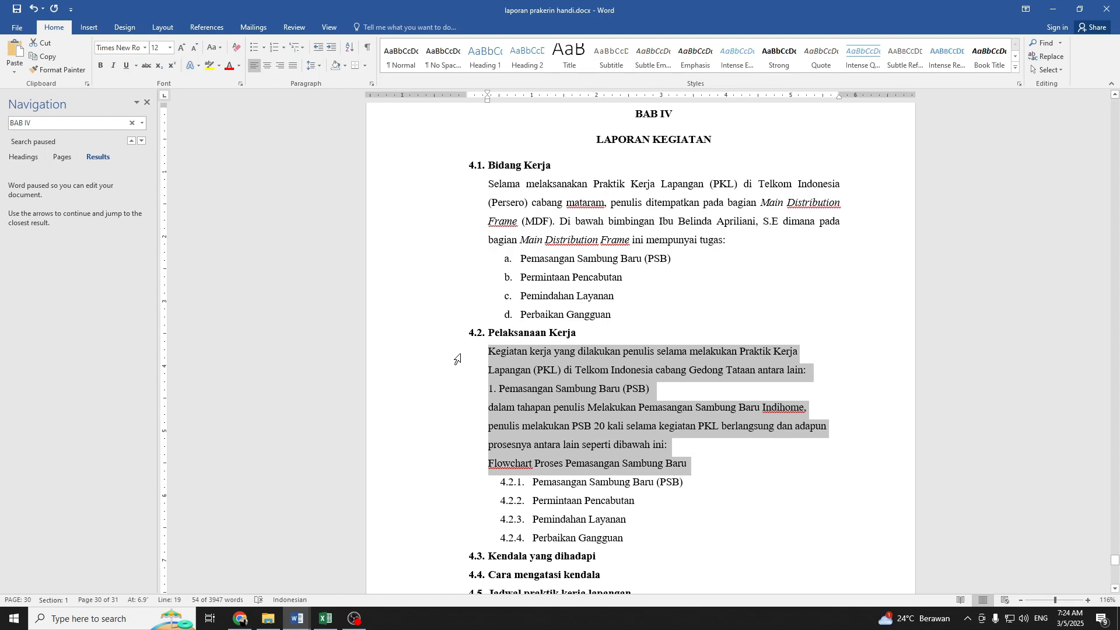
key(ctrl+j)
Indent the first lines of the opening paragraphs under Pelaksanaan Kerja and Bidang Kerja
click(499, 366)
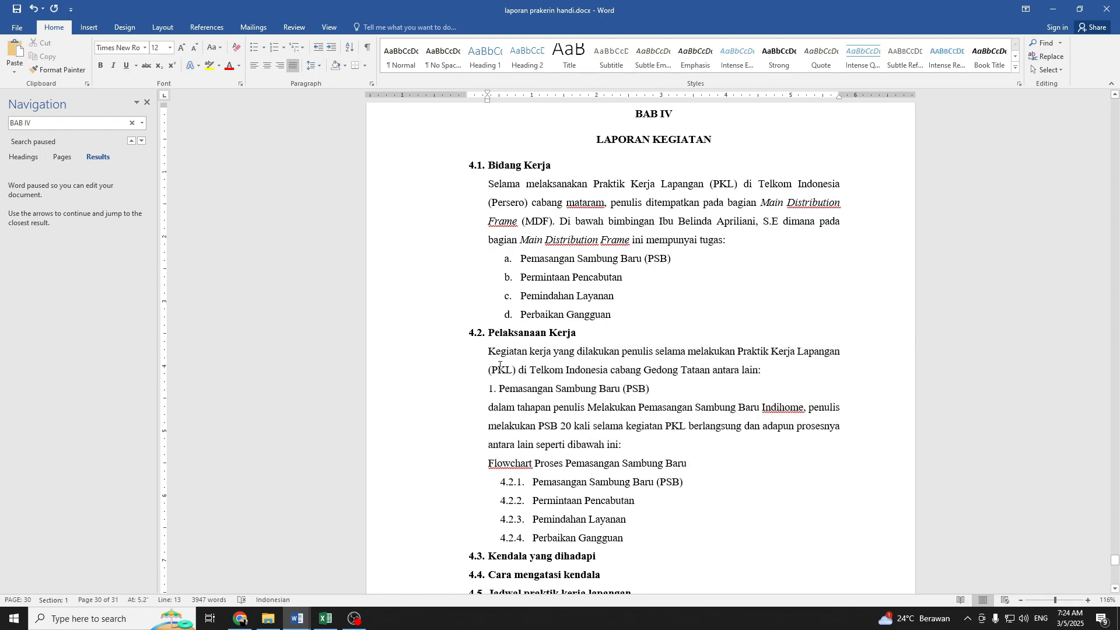
key(Tab)
click(488, 185)
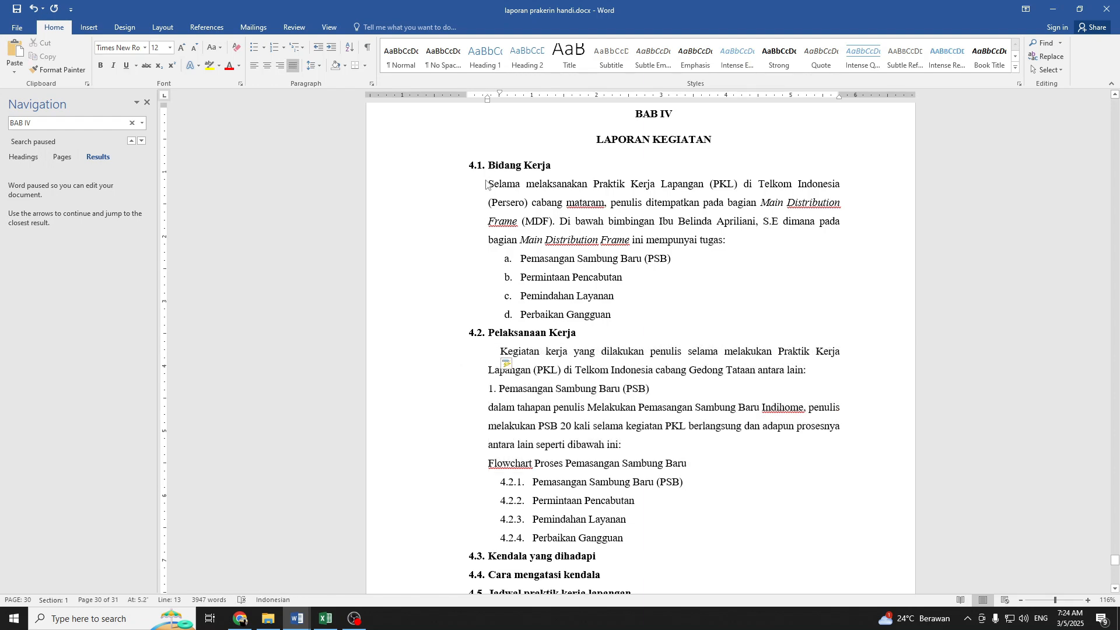
key(Tab)
Close the Navigation pane and set the page zoom to 136%
ctrl+scroll(588, 388, up, 4)
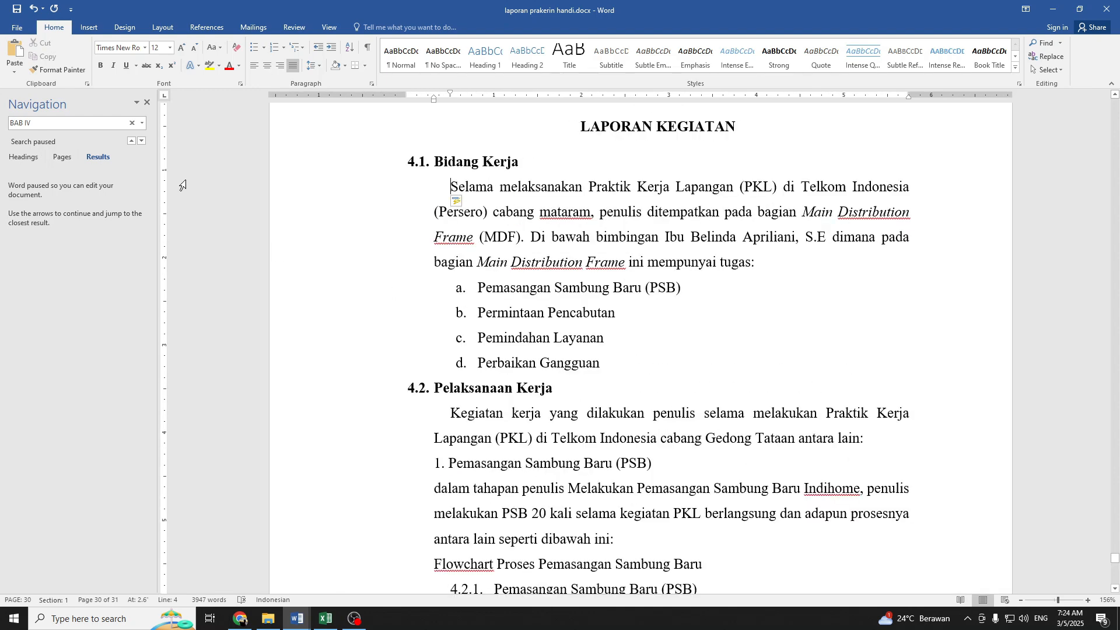
click(146, 102)
ctrl+scroll(602, 334, down, 2)
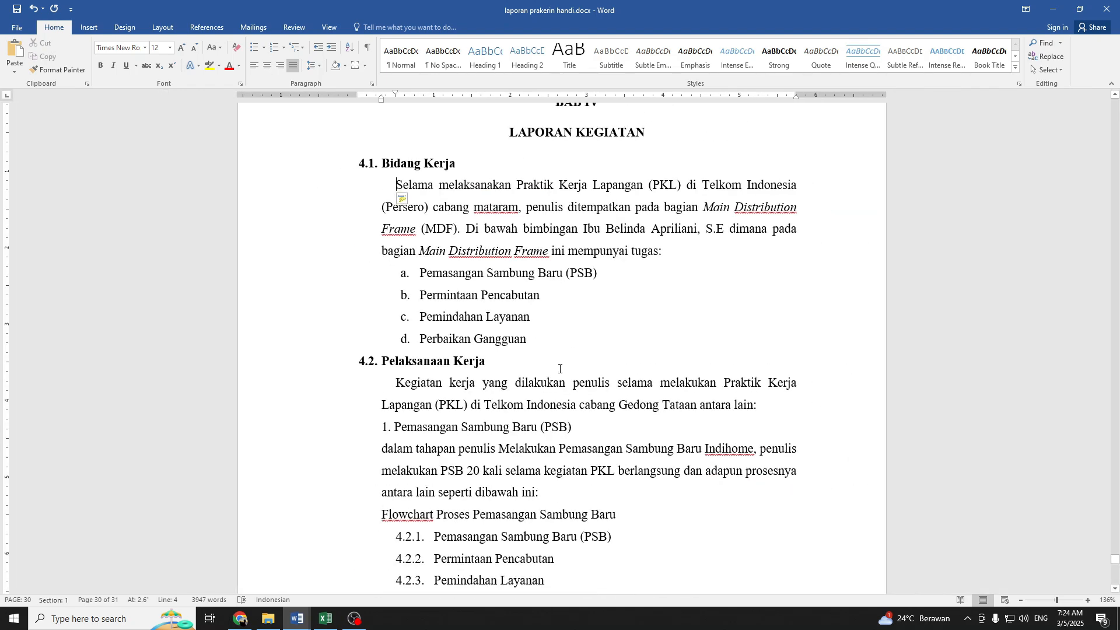
Replace the branch name "Gedong Tataan" with "gunung jati" in the Pelaksanaan Kerja opening paragraph
scroll(462, 354, down, 2)
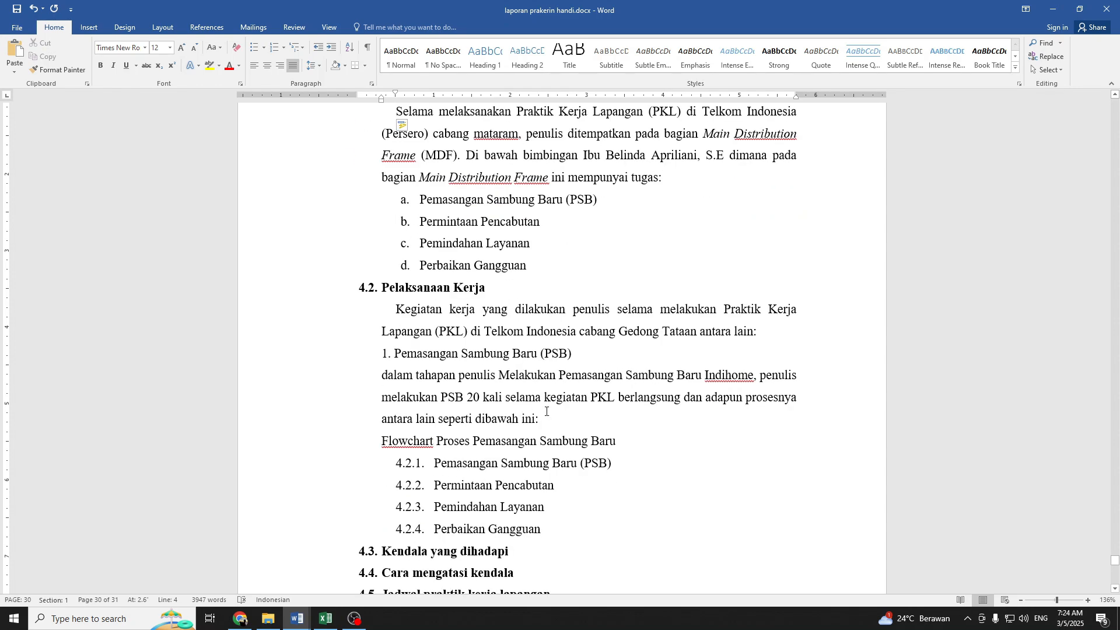
scroll(546, 412, up, 2)
scroll(552, 411, down, 2)
drag(435, 309, 649, 313)
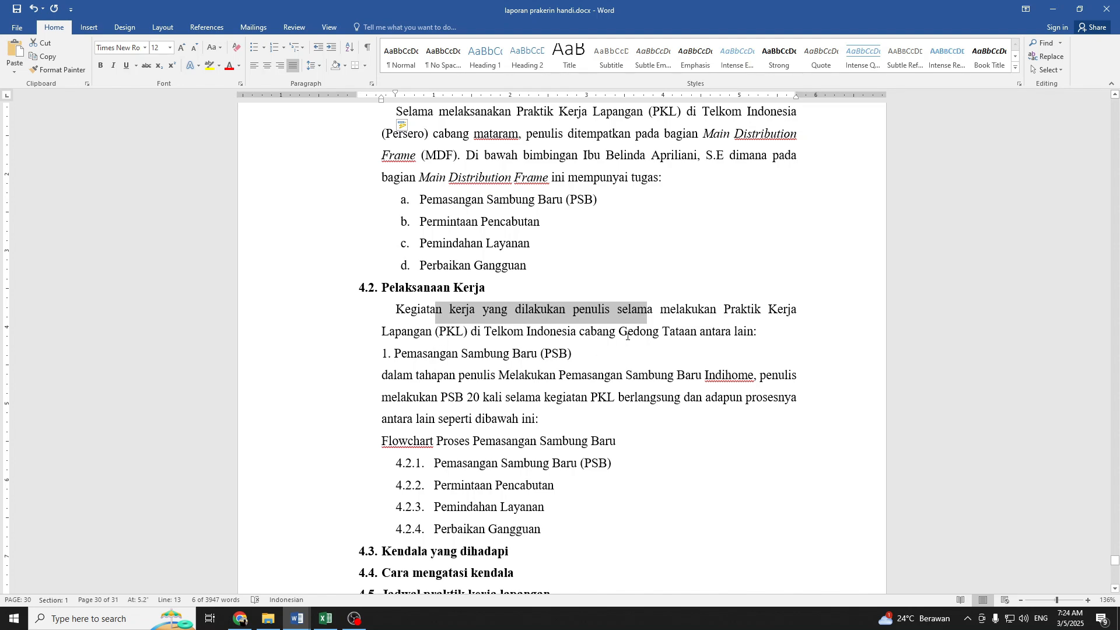
drag(627, 336, 683, 344)
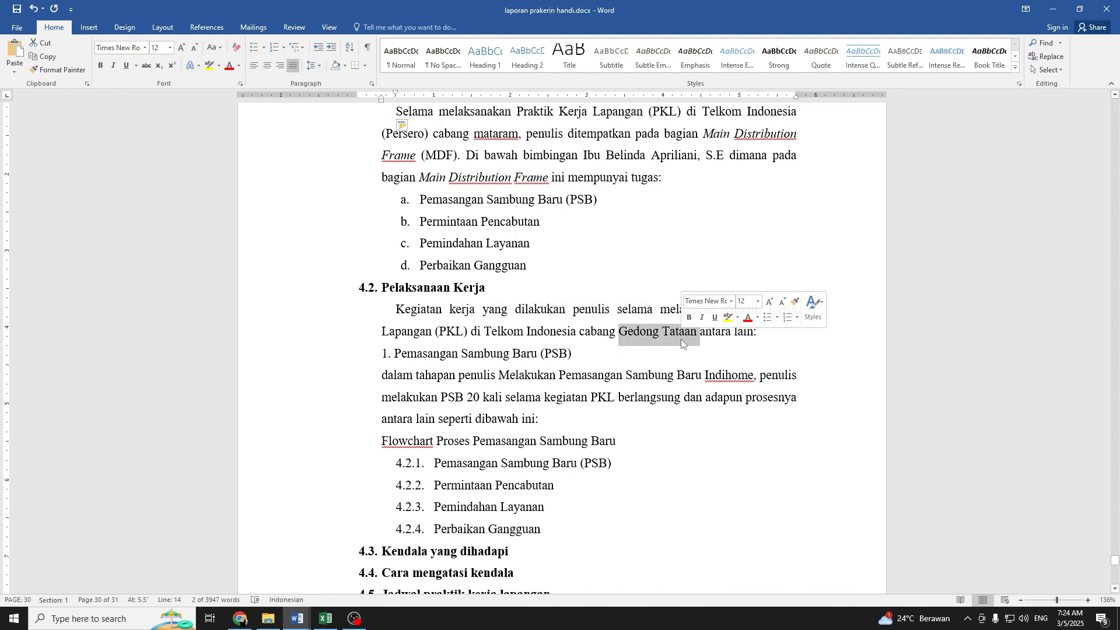
text(gunung jad)
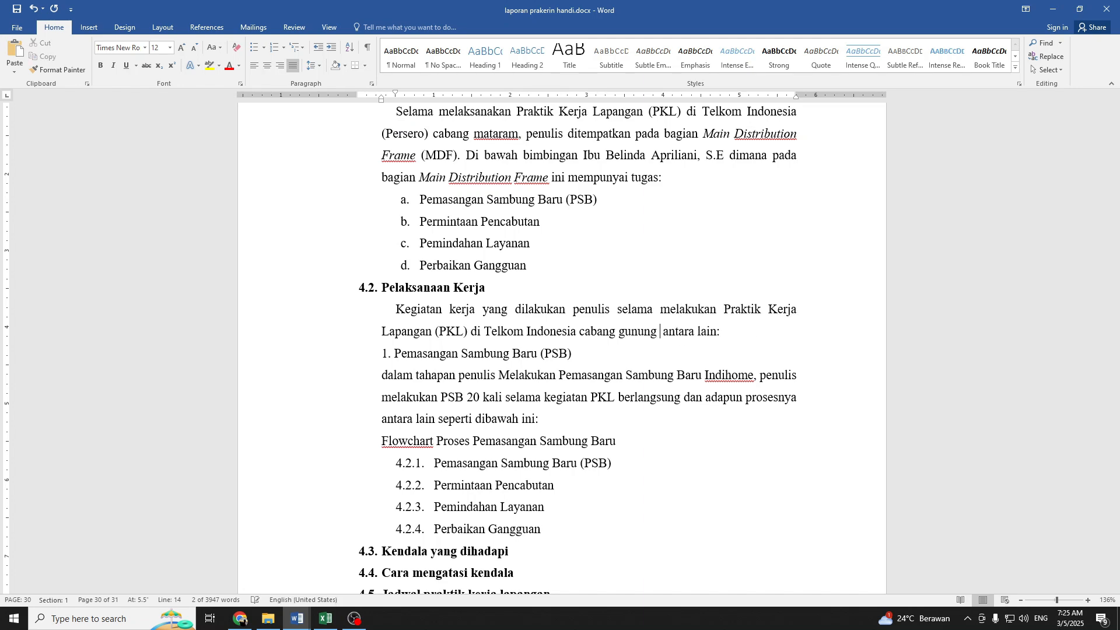
key(BackSpace)
text(ti)
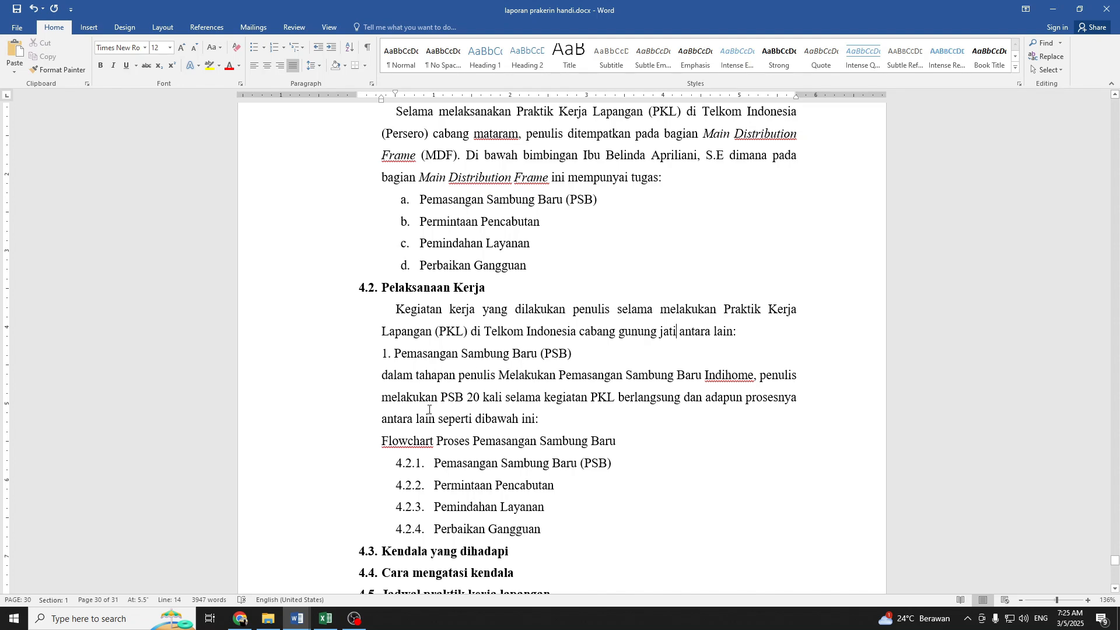
Delete the typed "1." before Pemasangan Sambung Baru (PSB) in the pasted Pelaksanaan Kerja text
double_click(387, 354)
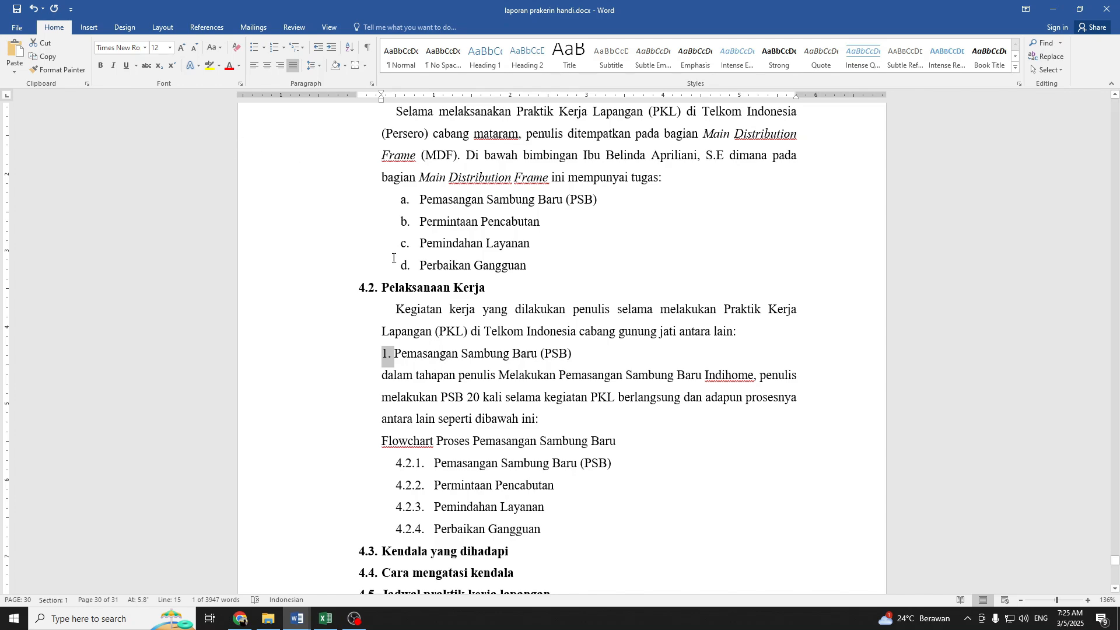
scroll(475, 345, down, 1)
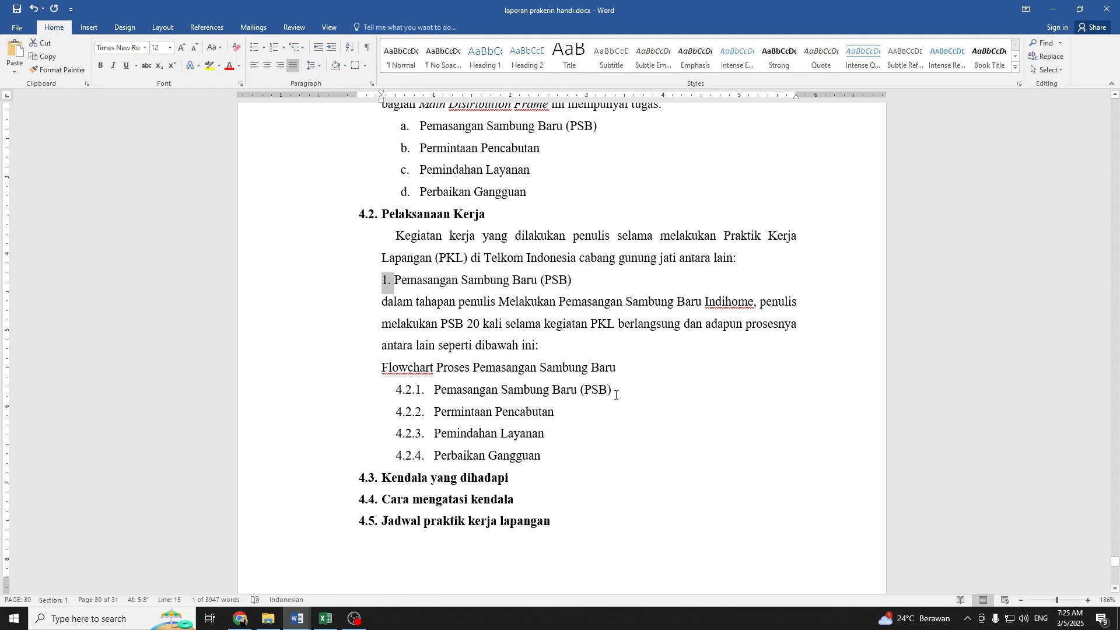
drag(615, 395, 435, 390)
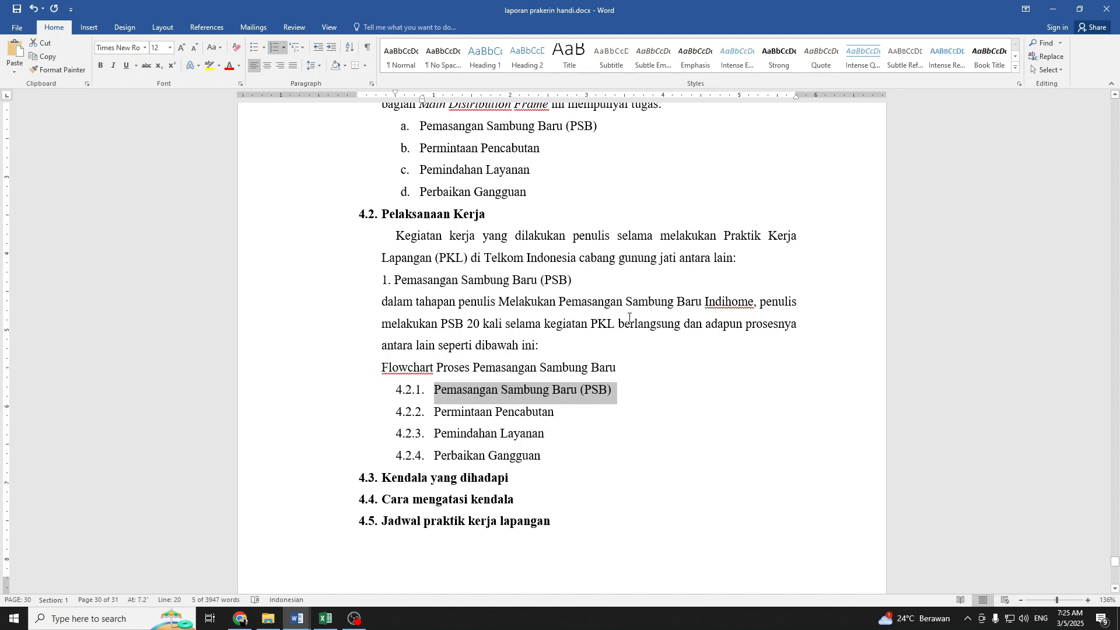
click(385, 279)
key(BackSpace)
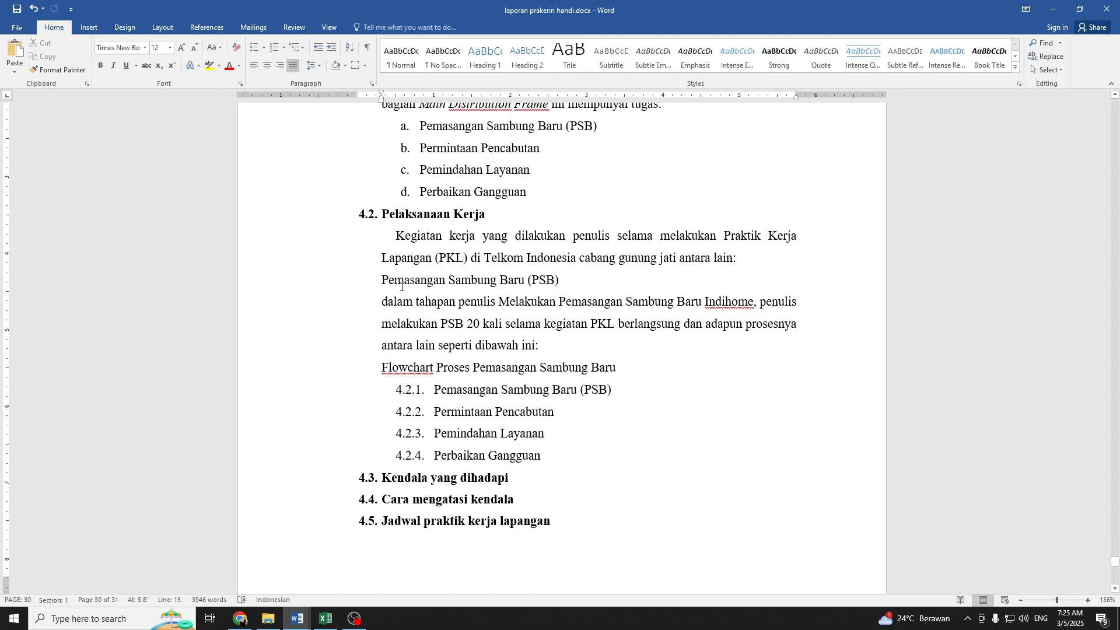
Move the "dalam tahapan penulis" paragraph and the Flowchart line to a new line beneath sub-item 4.2.1
drag(383, 301, 625, 370)
key(ctrl+c)
key(BackSpace)
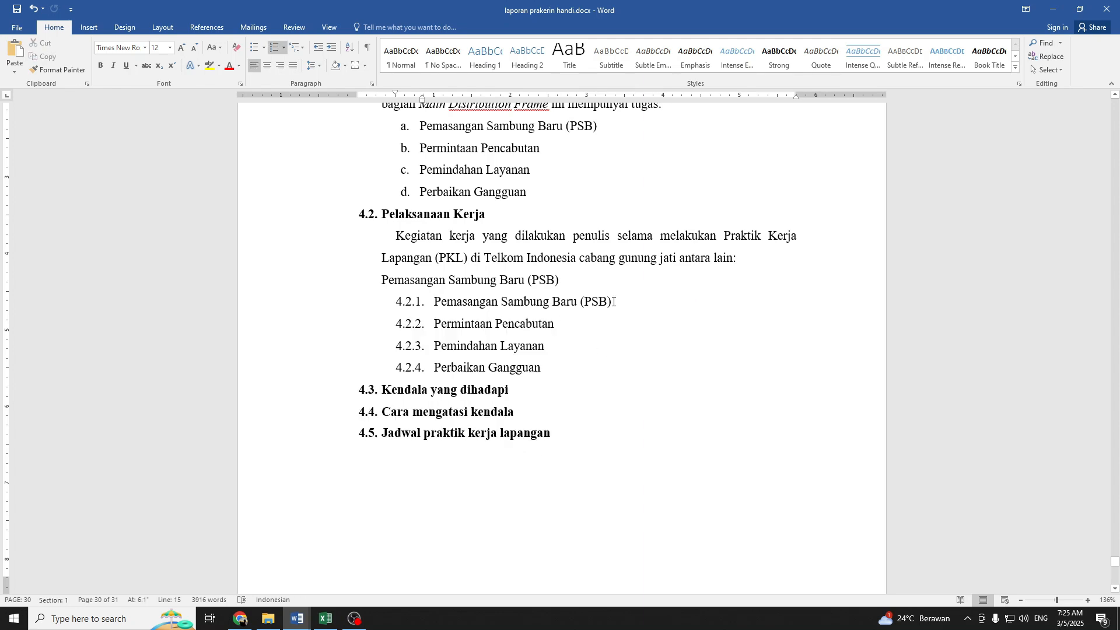
key(Return)
key(BackSpace)
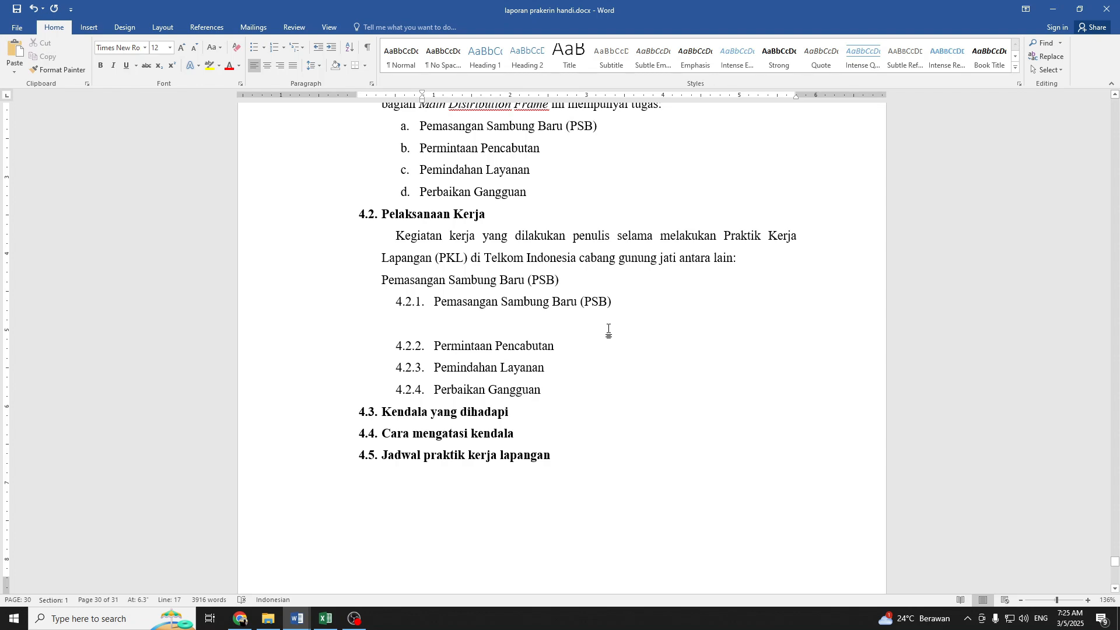
key(ctrl+v)
Remove the automatic numbers from the moved paragraph and Flowchart line, leaving them as unnumbered text under 4.2.1
click(377, 389)
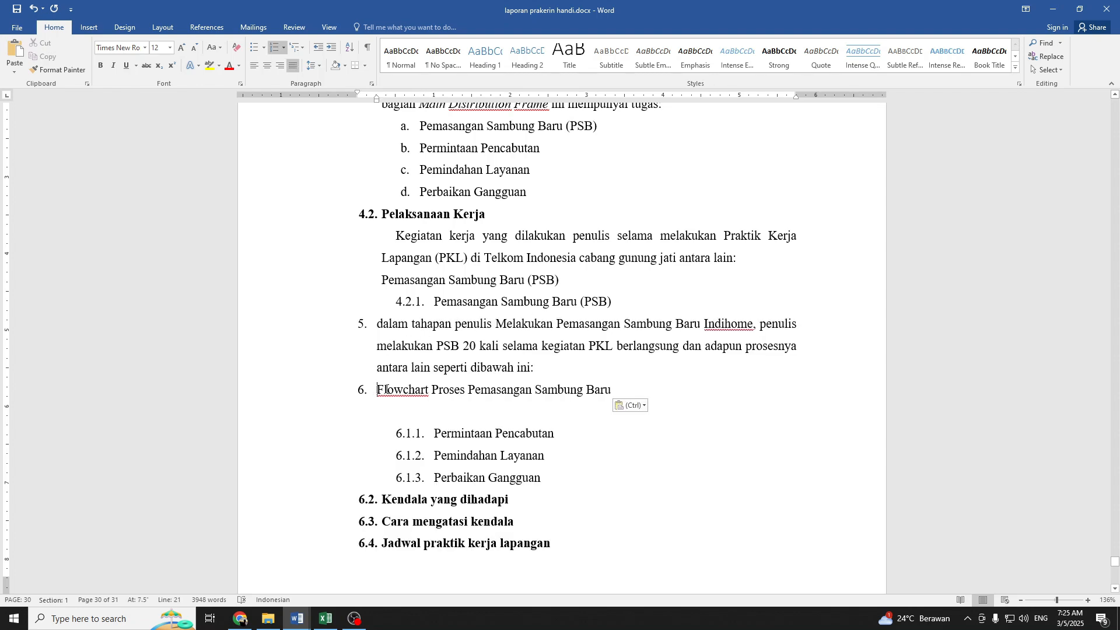
key(BackSpace)
key(BackSpace)
key(BackSpace)
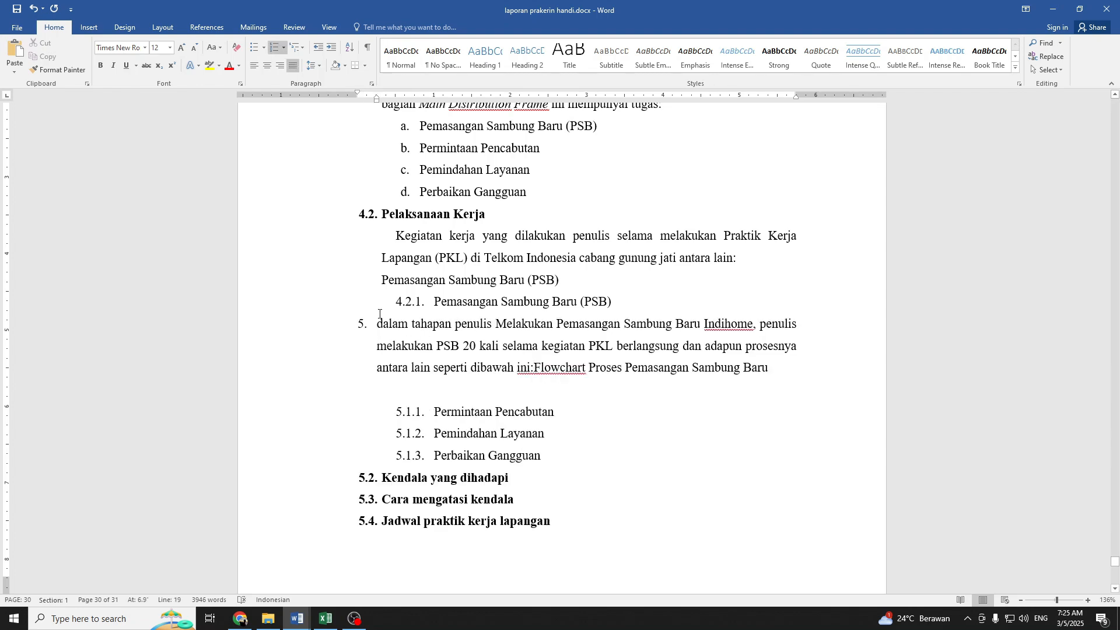
click(380, 314)
key(BackSpace)
key(BackSpace)
key(Return)
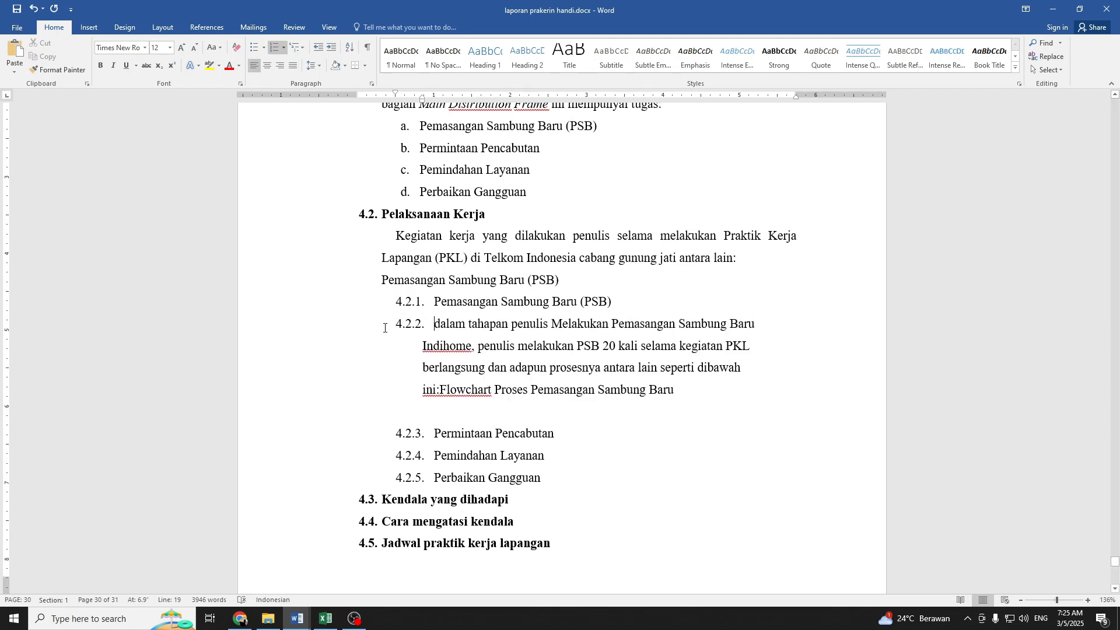
key(BackSpace)
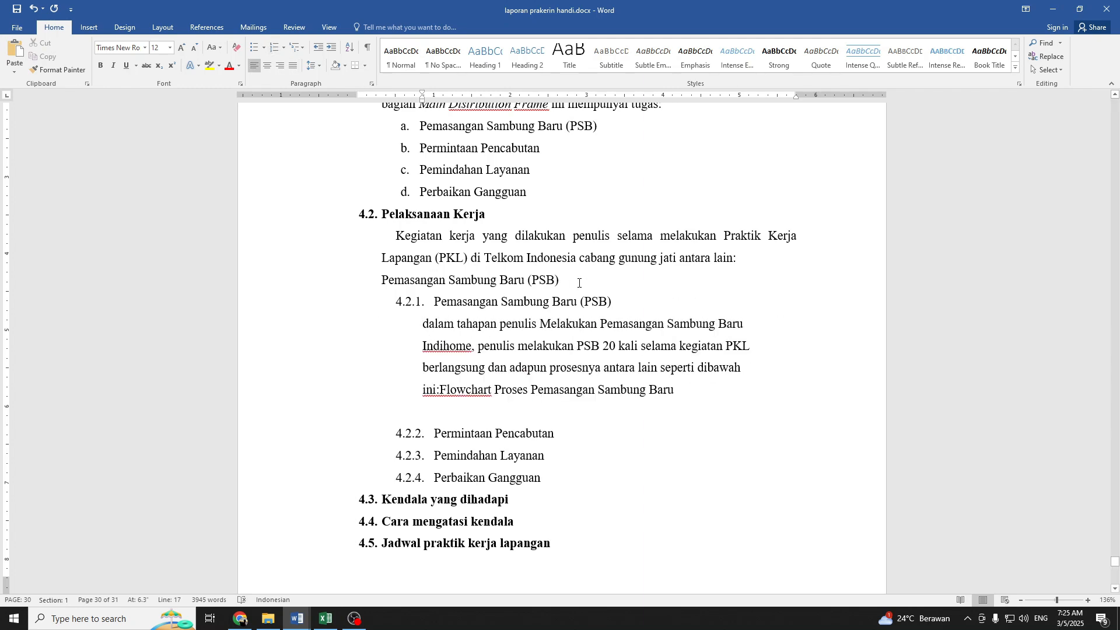
Delete the duplicate unnumbered Pemasangan Sambung Baru (PSB) line above sub-item 4.2.1
drag(596, 279, 383, 261)
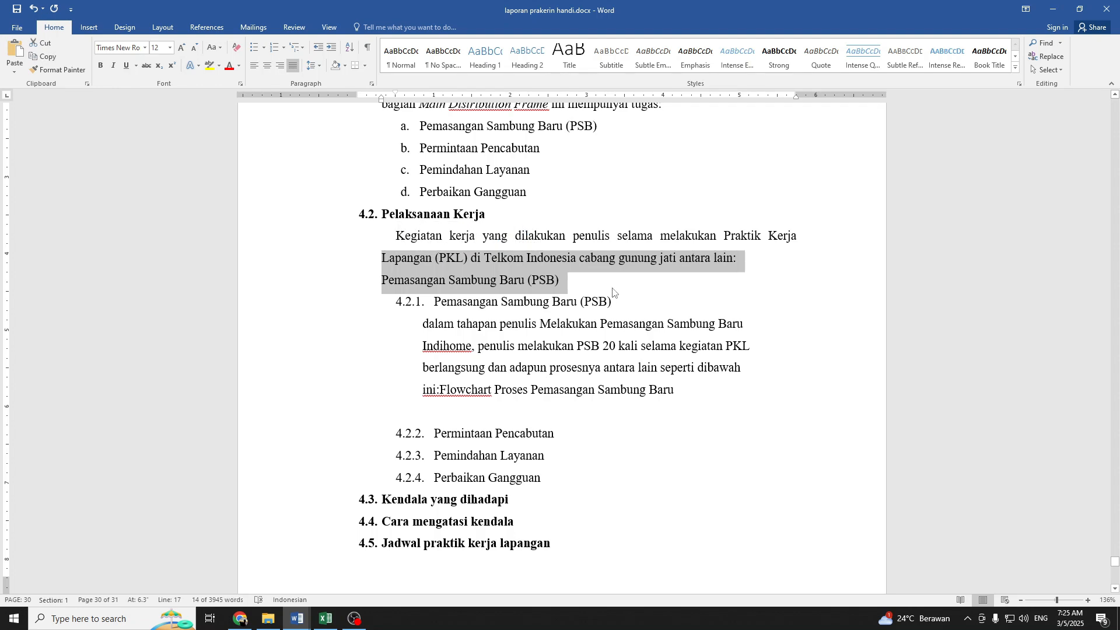
click(589, 285)
click(375, 283)
key(Delete)
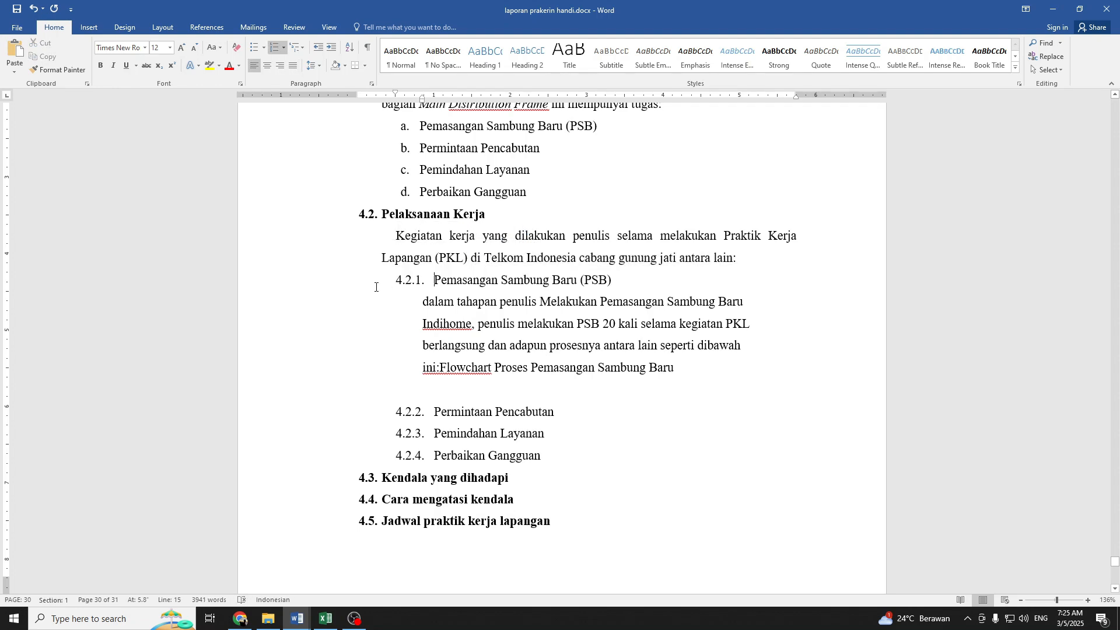
Increase the left indent of the 4.2.1 description so it aligns with the sub-item's title text
triple_click(693, 357)
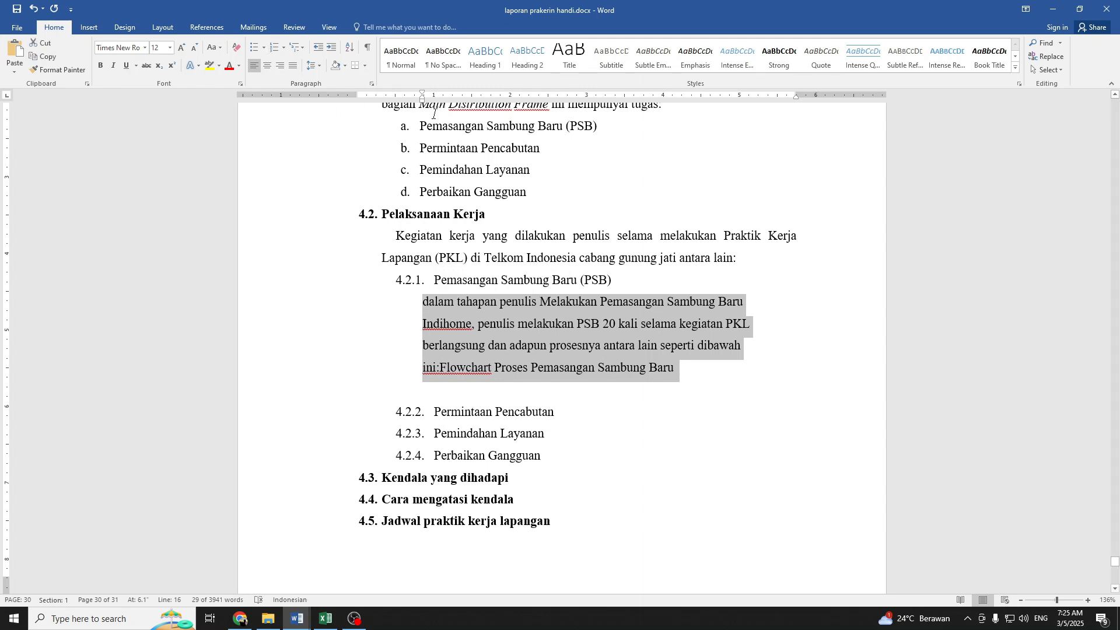
drag(424, 100, 434, 108)
click(640, 388)
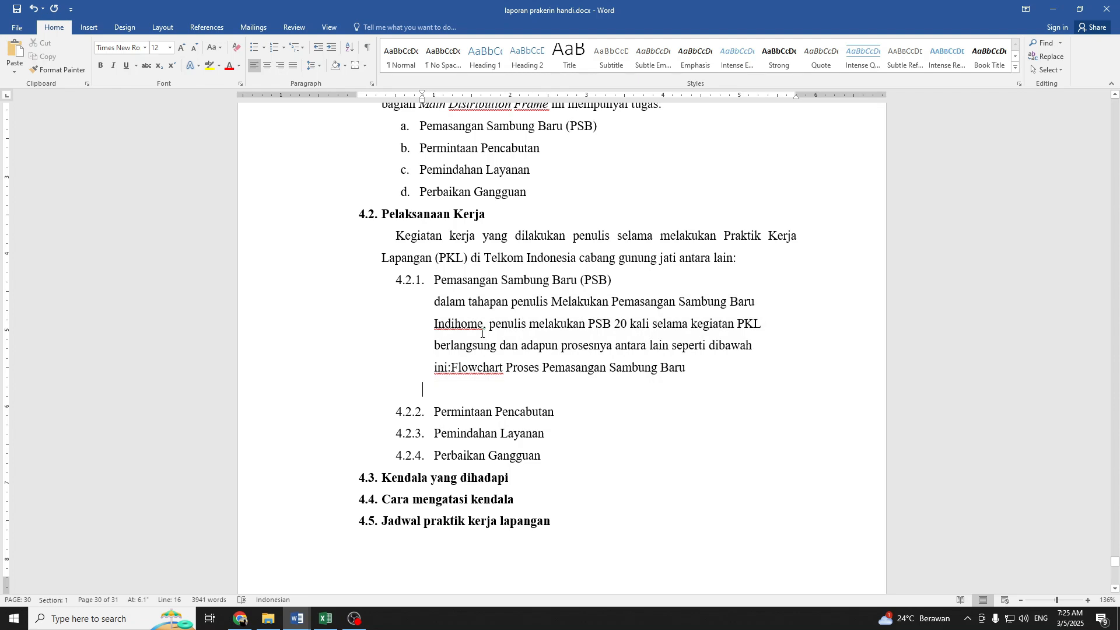
Read through the 4.2.1 description and put "Flowchart Proses Pemasangan Sambung Baru" on its own line after "ini:"
drag(458, 301, 680, 301)
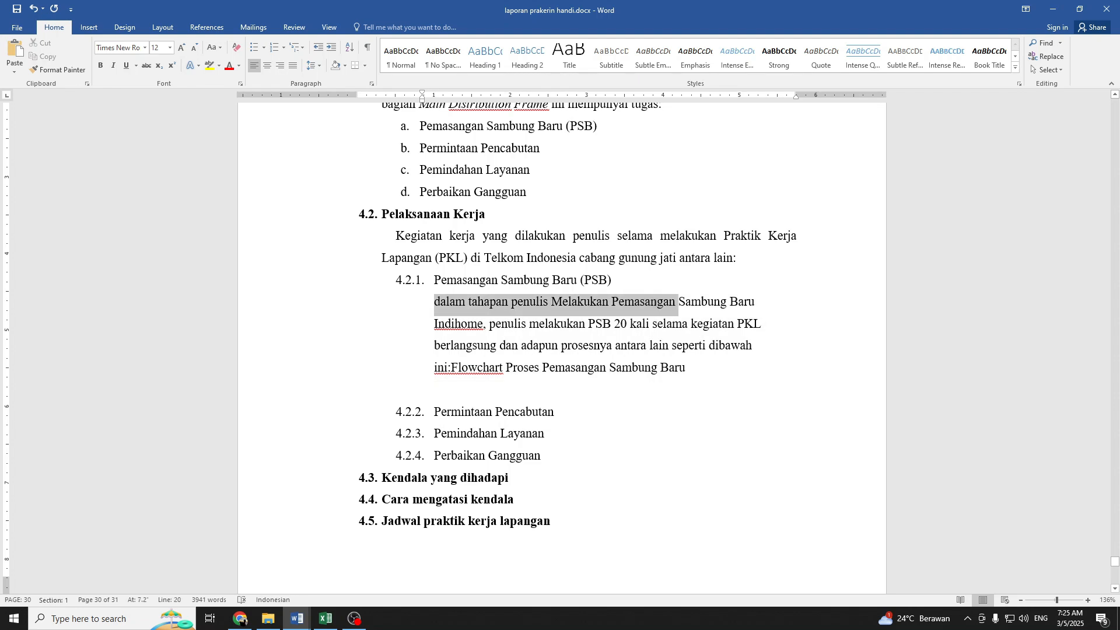
click(703, 302)
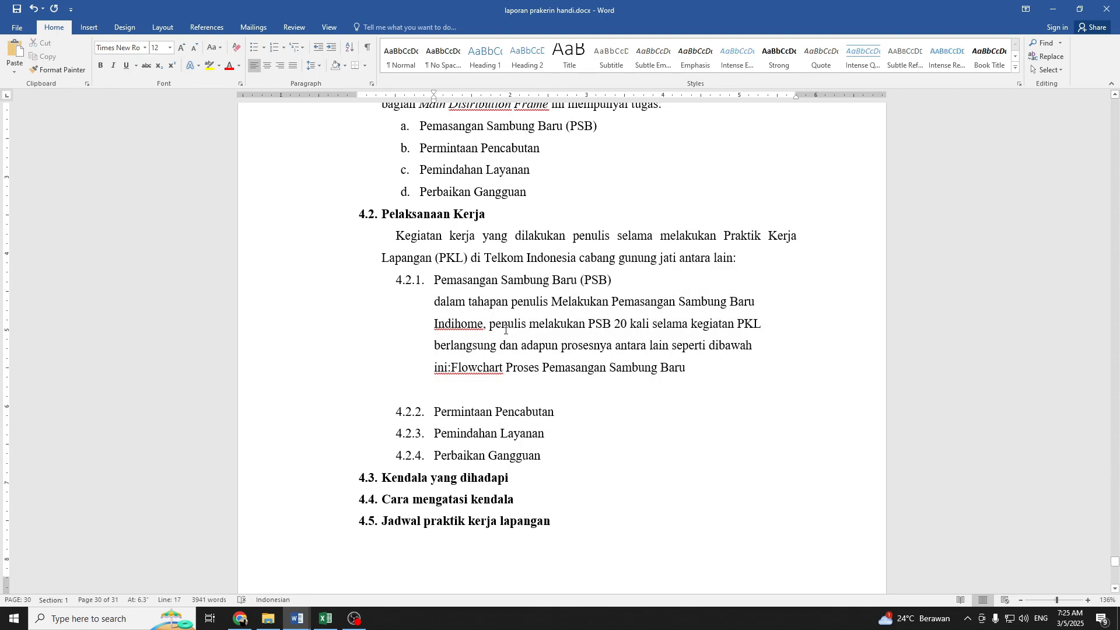
drag(489, 324, 736, 330)
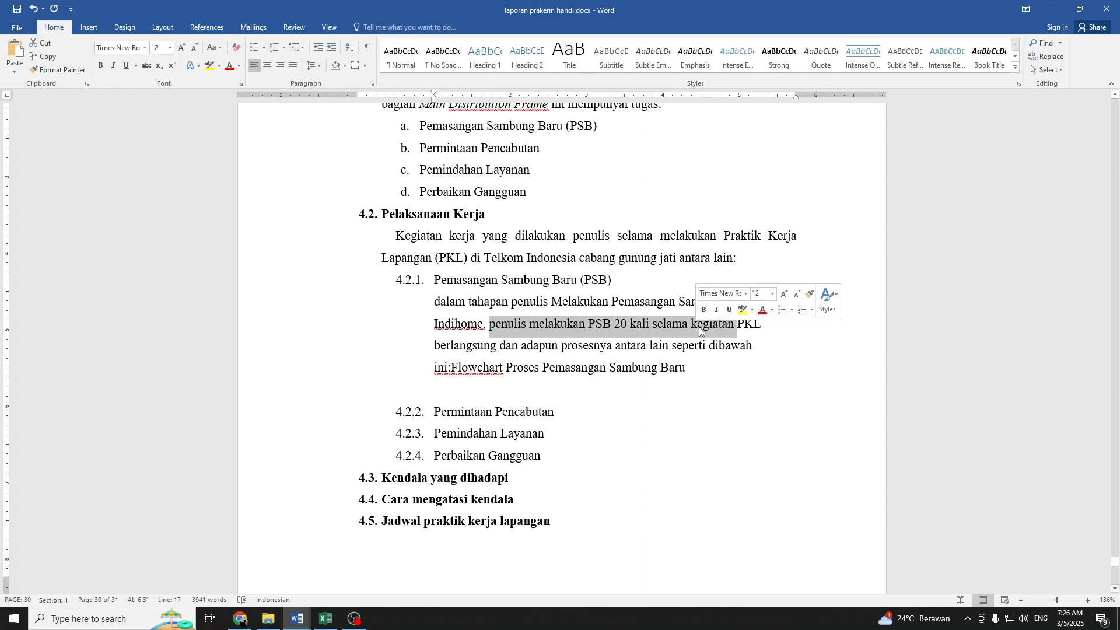
drag(445, 352, 716, 350)
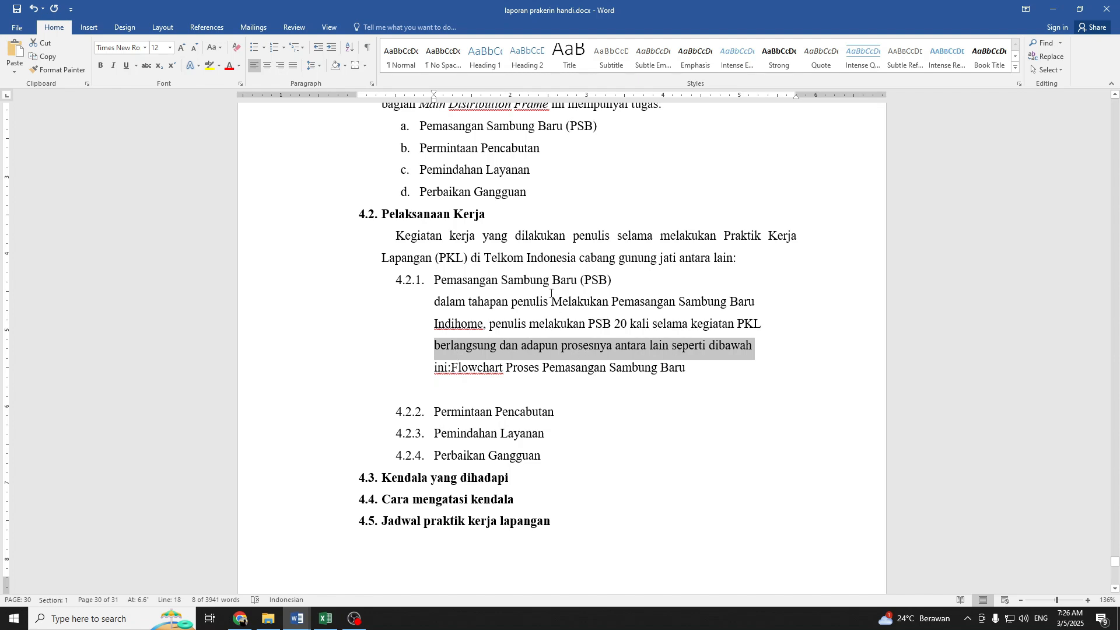
click(454, 367)
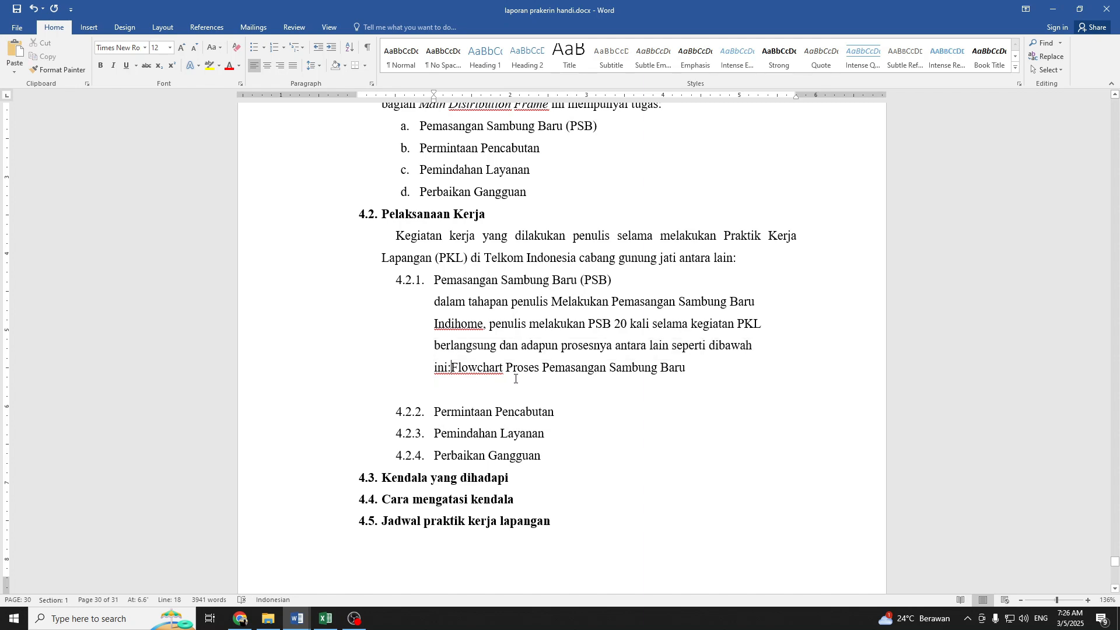
key(Return)
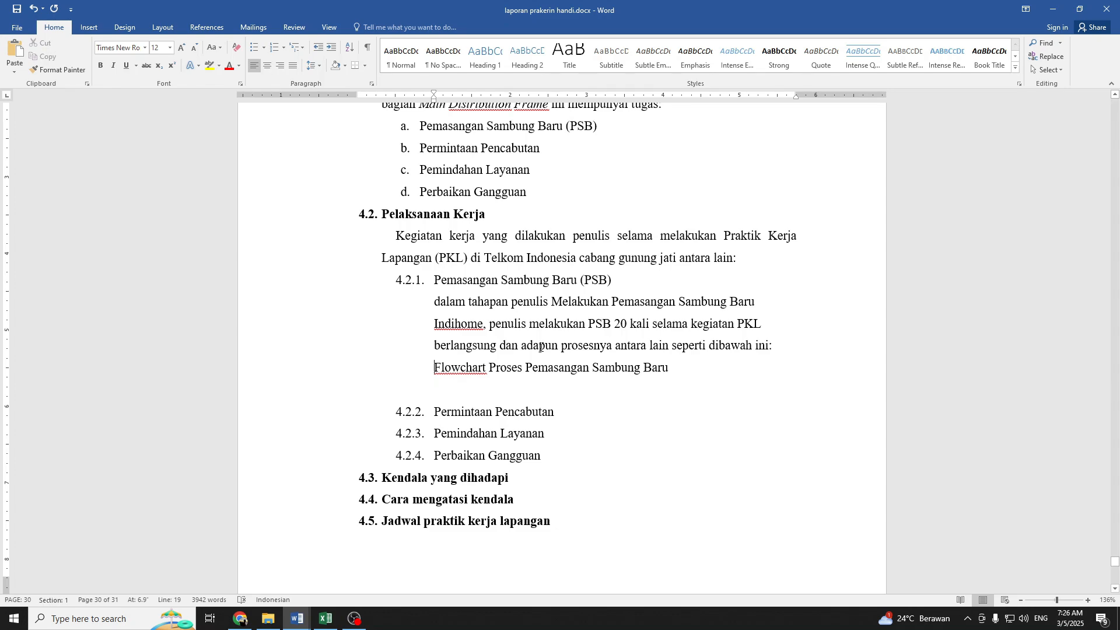
Switch to Chrome and open a blank tab in the full-size browser window
scroll(542, 344, down, 3)
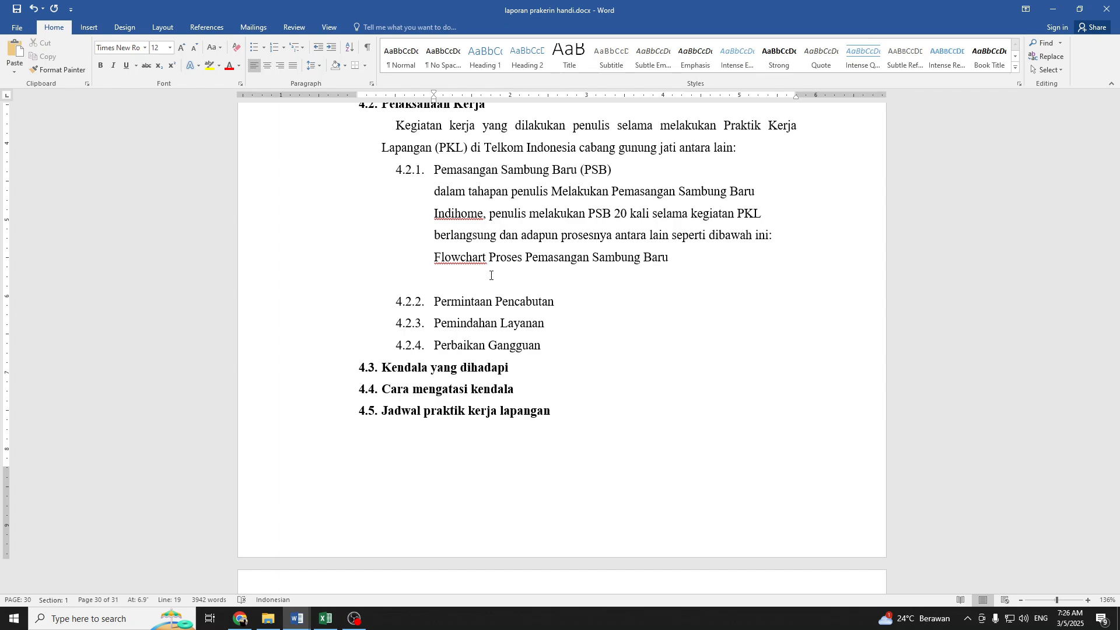
click(240, 618)
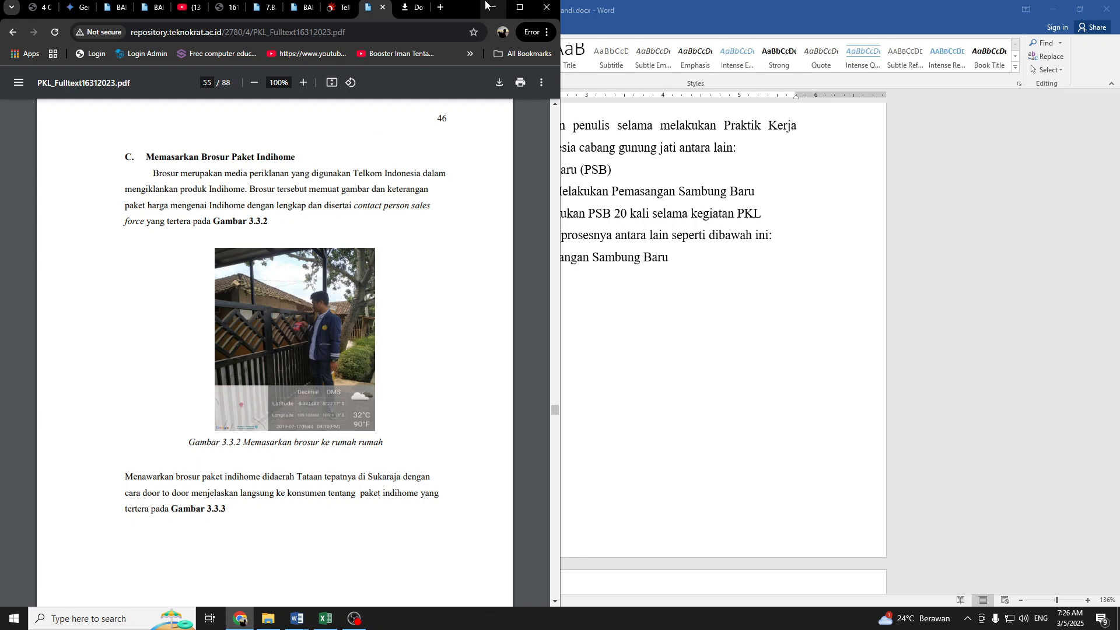
click(447, 9)
click(520, 7)
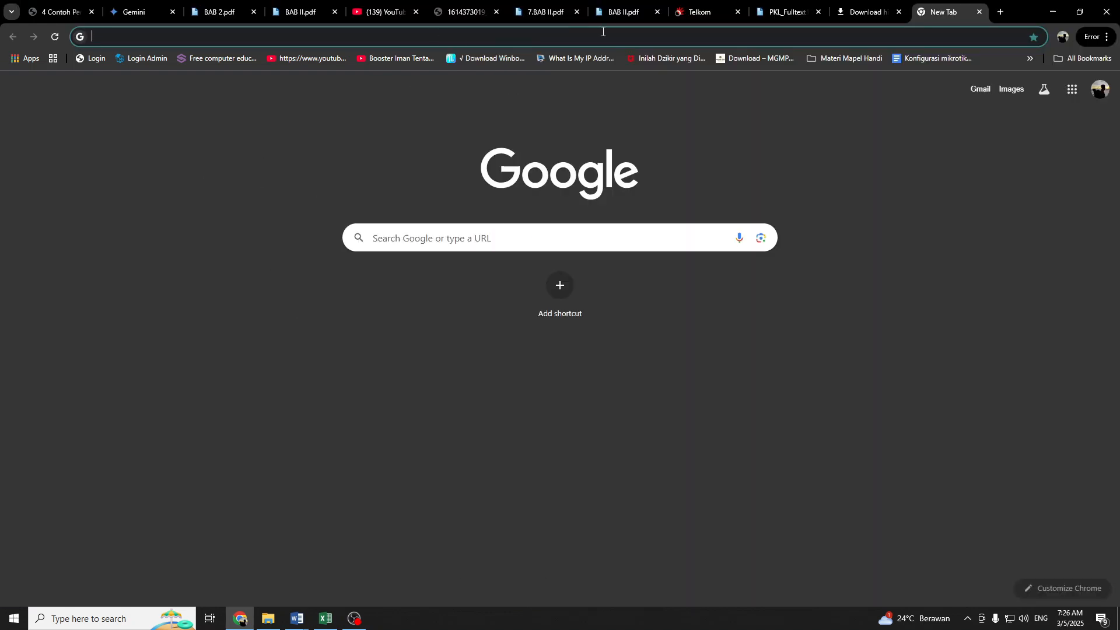
click(711, 36)
text(f)
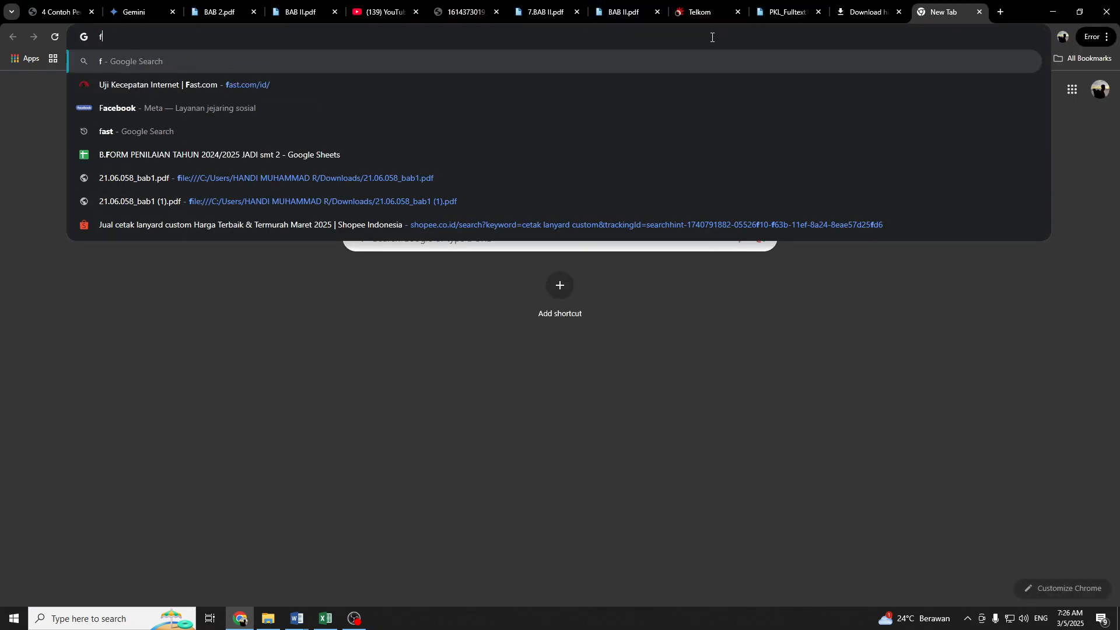
key(BackSpace)
text(diagram)
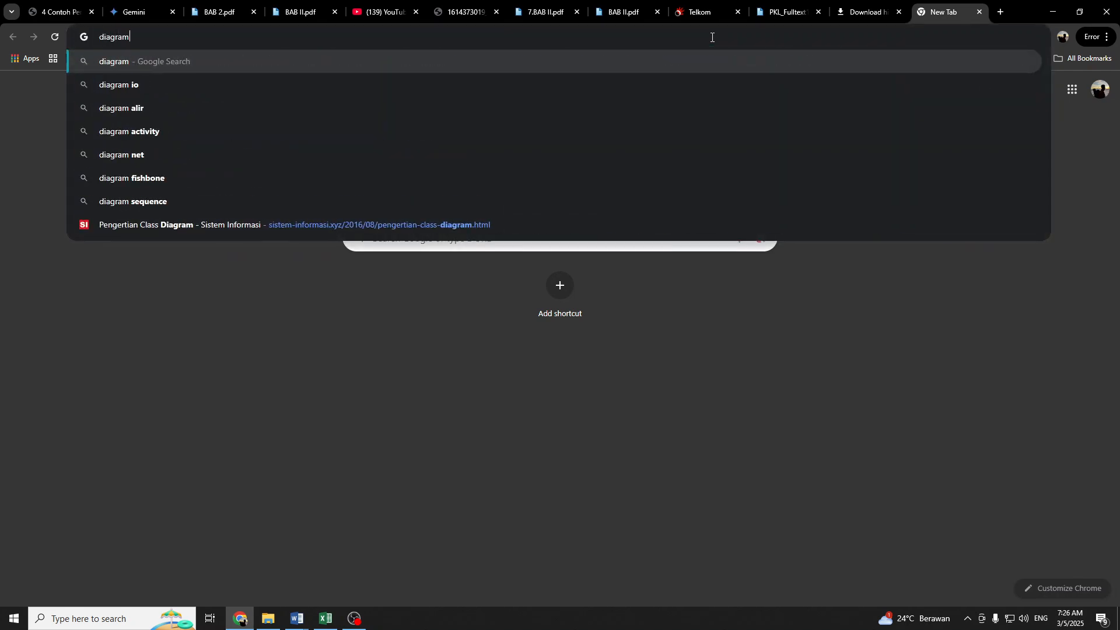
text( pemasang)
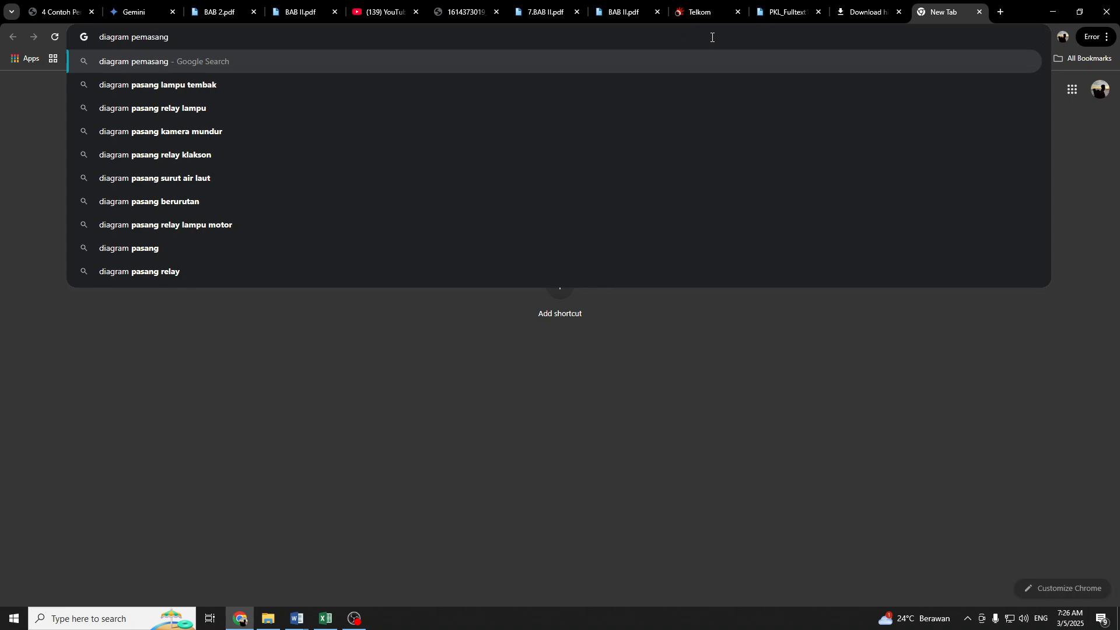
key(BackSpace)
key(BackSpace)
key(BackSpace)
key(BackSpace)
key(BackSpace)
key(BackSpace)
key(BackSpace)
key(BackSpace)
key(BackSpace)
key(BackSpace)
key(BackSpace)
key(BackSpace)
key(BackSpace)
key(BackSpace)
key(BackSpace)
key(BackSpace)
Search Google for "alur pendaftaran indohome"
text(a)
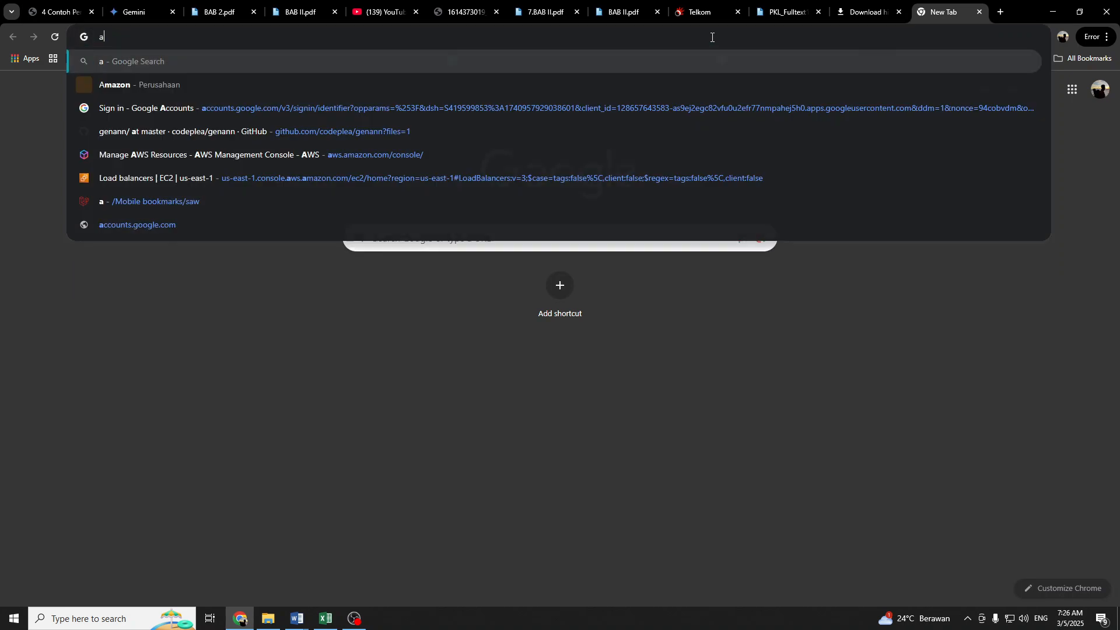
text(lui)
key(BackSpace)
key(BackSpace)
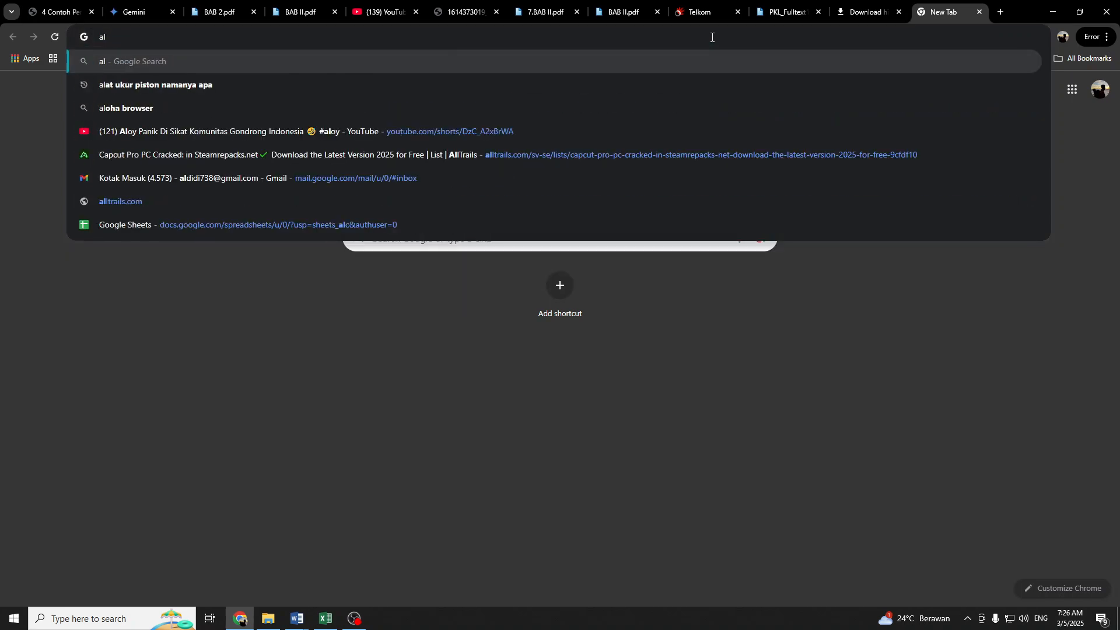
text(ur p)
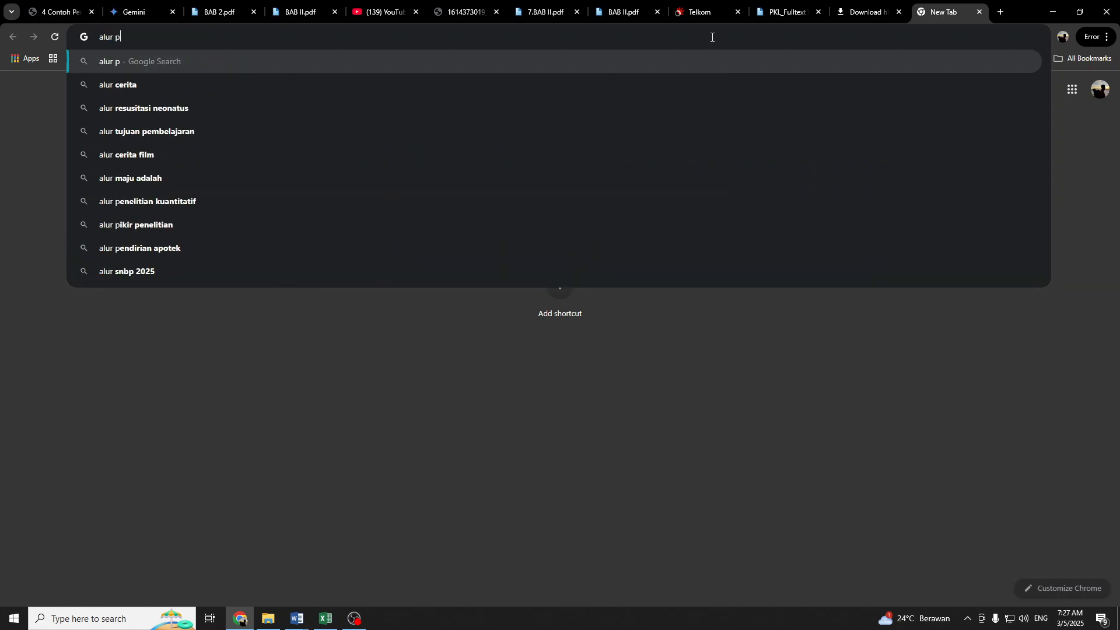
text(endaftaran in)
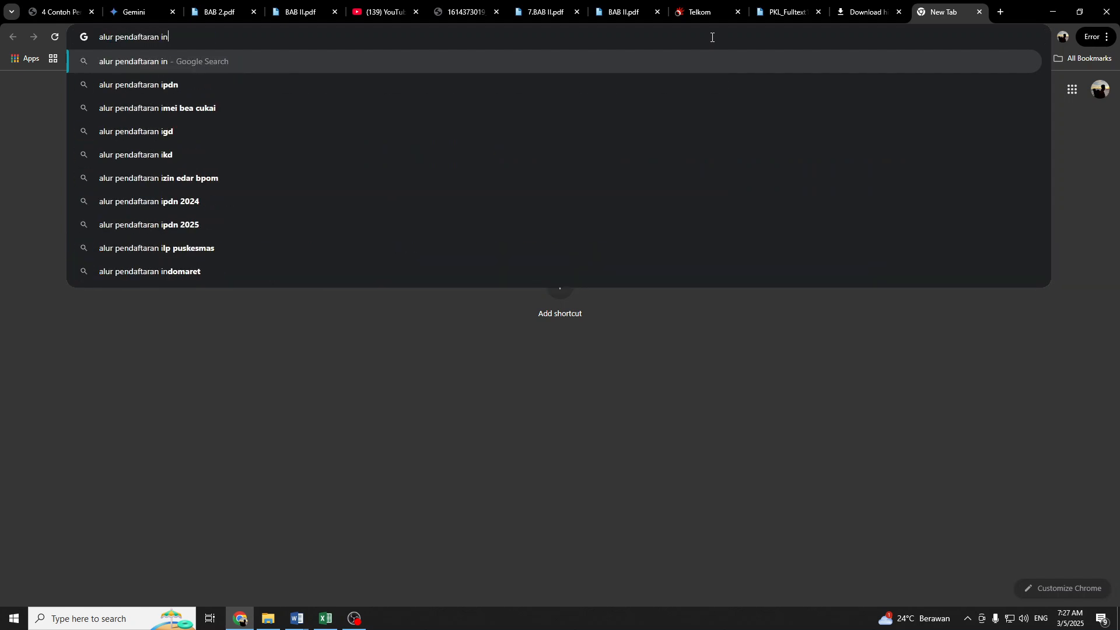
text(dohome)
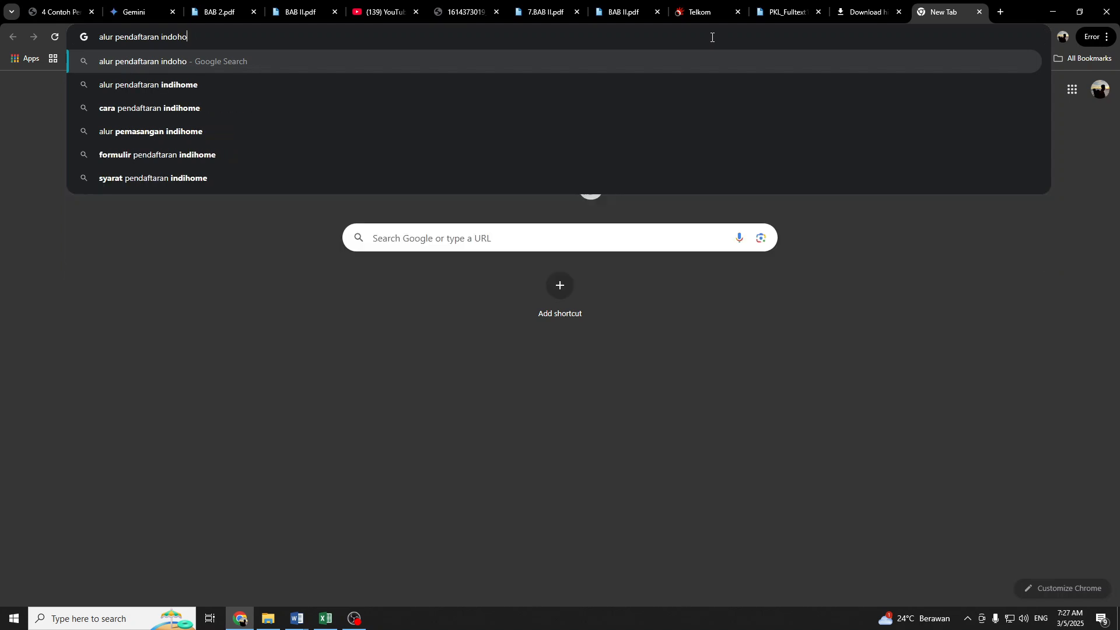
key(Return)
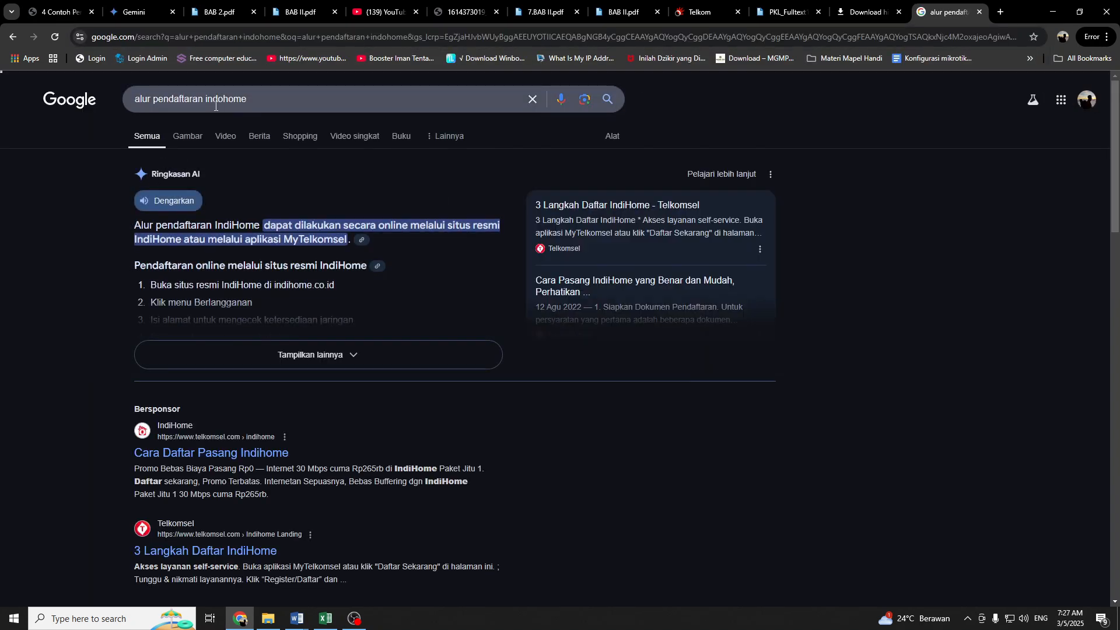
click(226, 106)
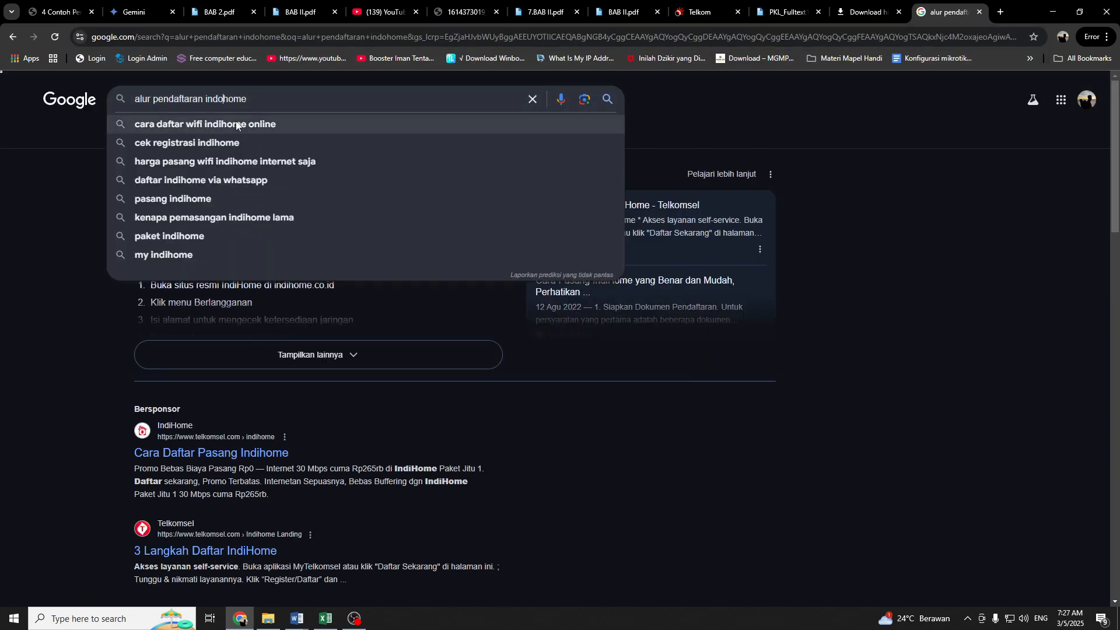
click(256, 99)
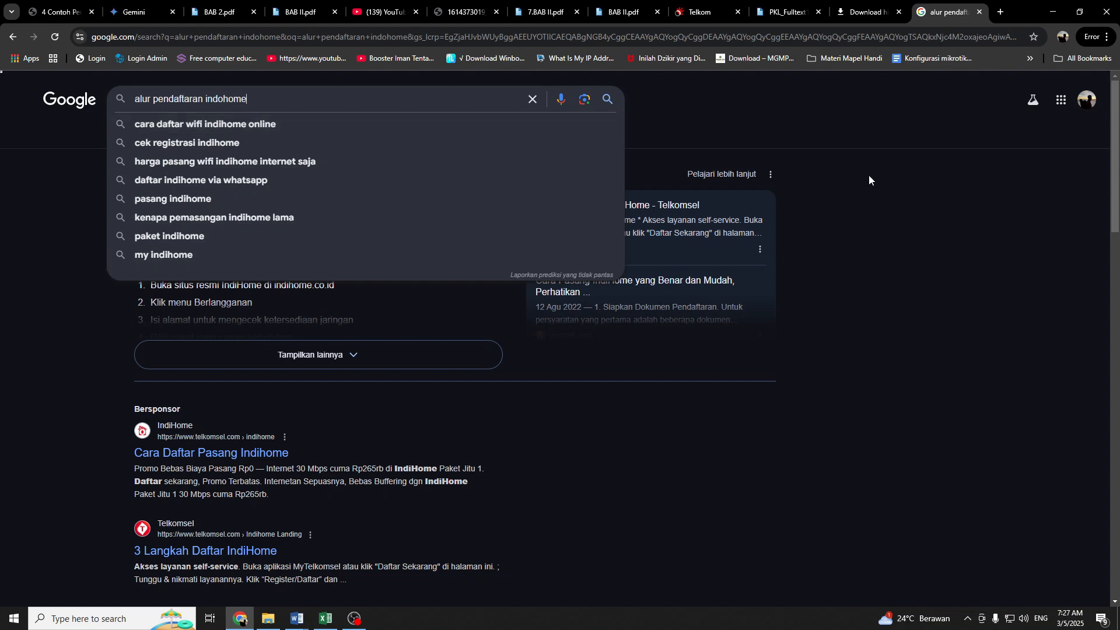
Open the sponsored "Cara Daftar Pasang Indihome" result, examine its registration steps, and return to the search results
click(211, 454)
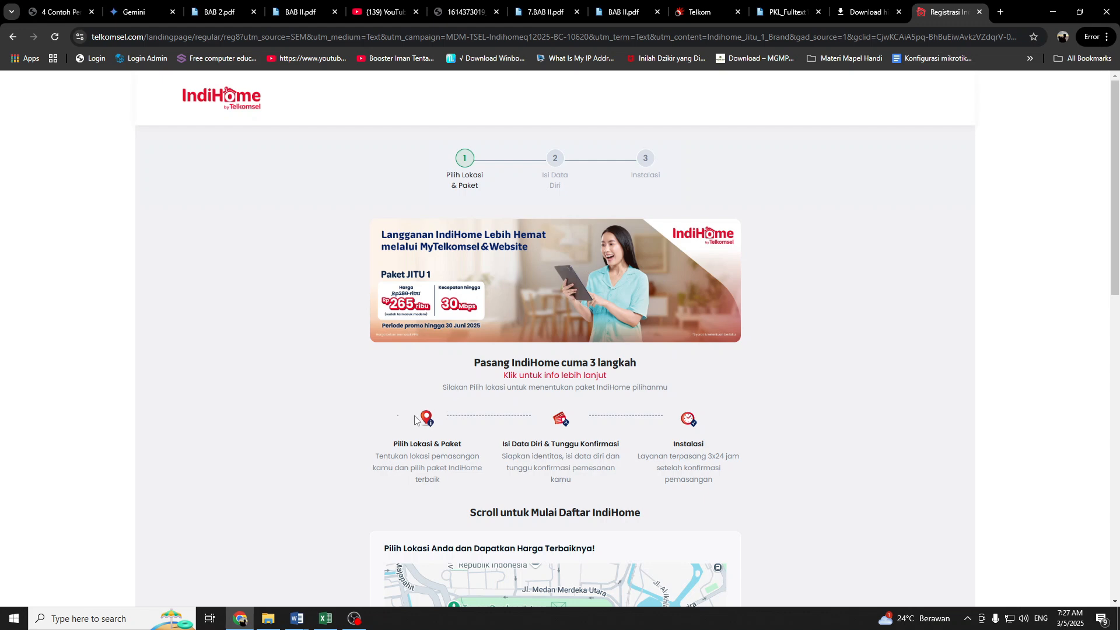
scroll(408, 435, down, 2)
drag(379, 273, 736, 355)
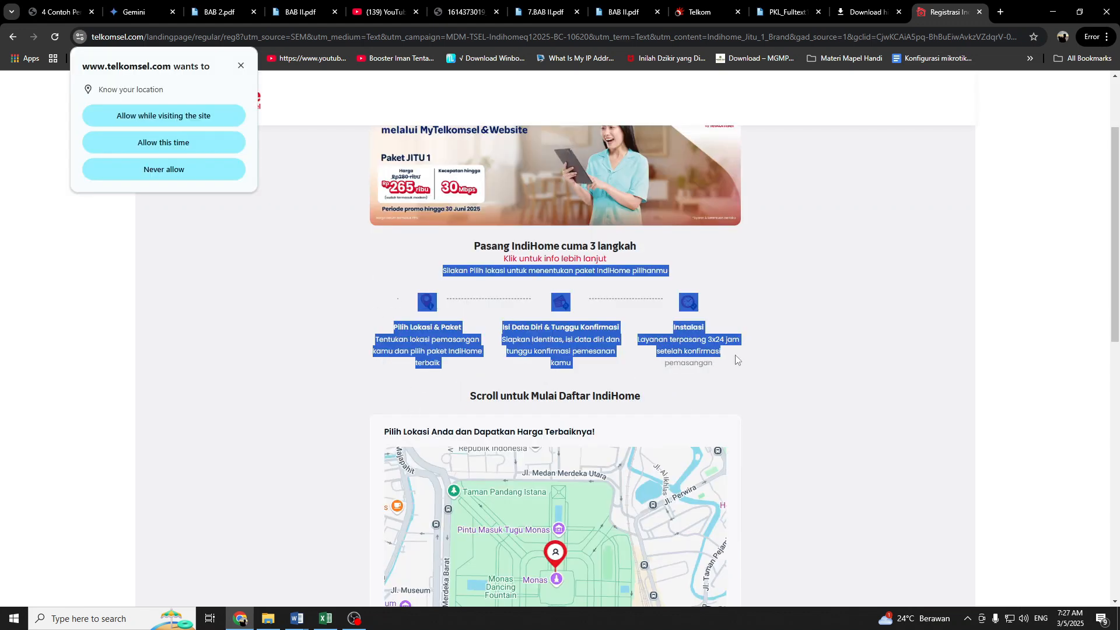
click(761, 400)
click(16, 43)
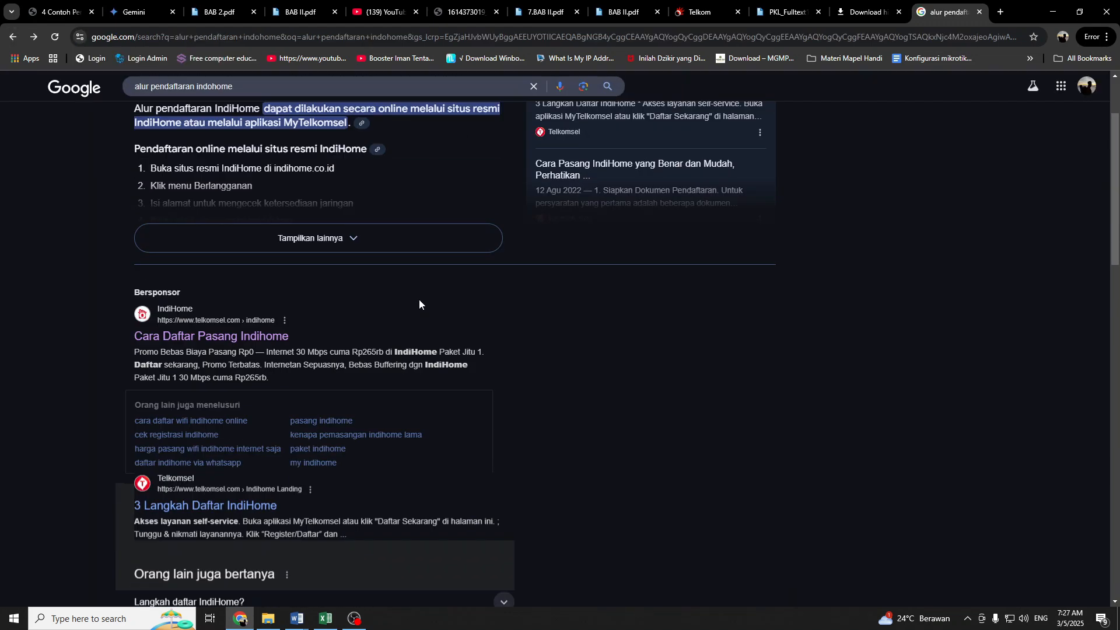
scroll(419, 299, down, 4)
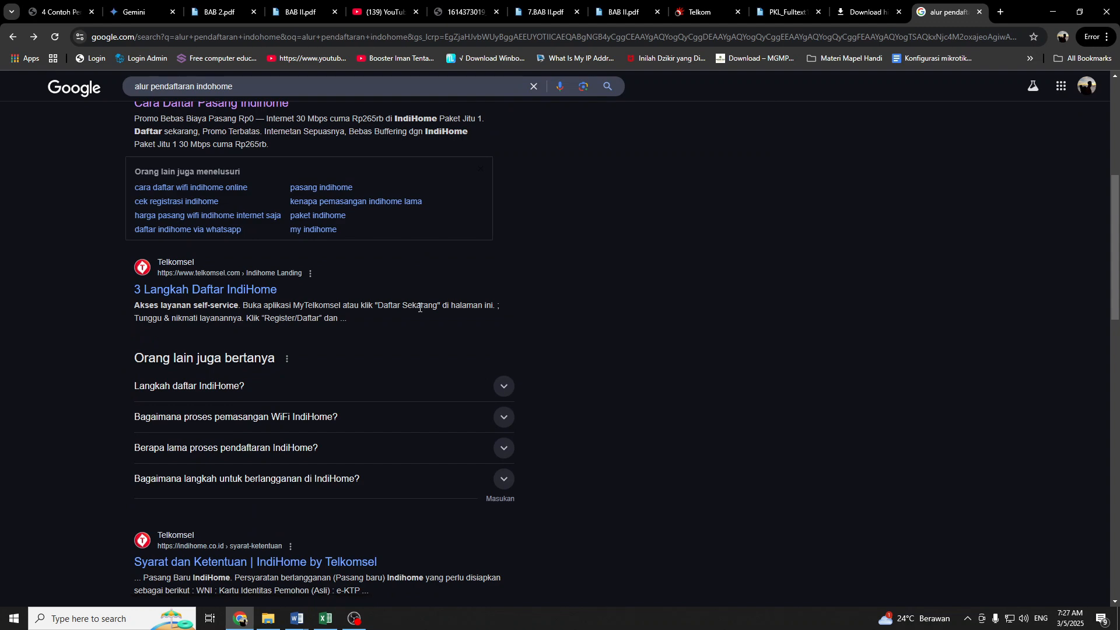
scroll(419, 307, up, 6)
Replace the search with "alur pendaftaran bpjs" and look through the web results
click(427, 110)
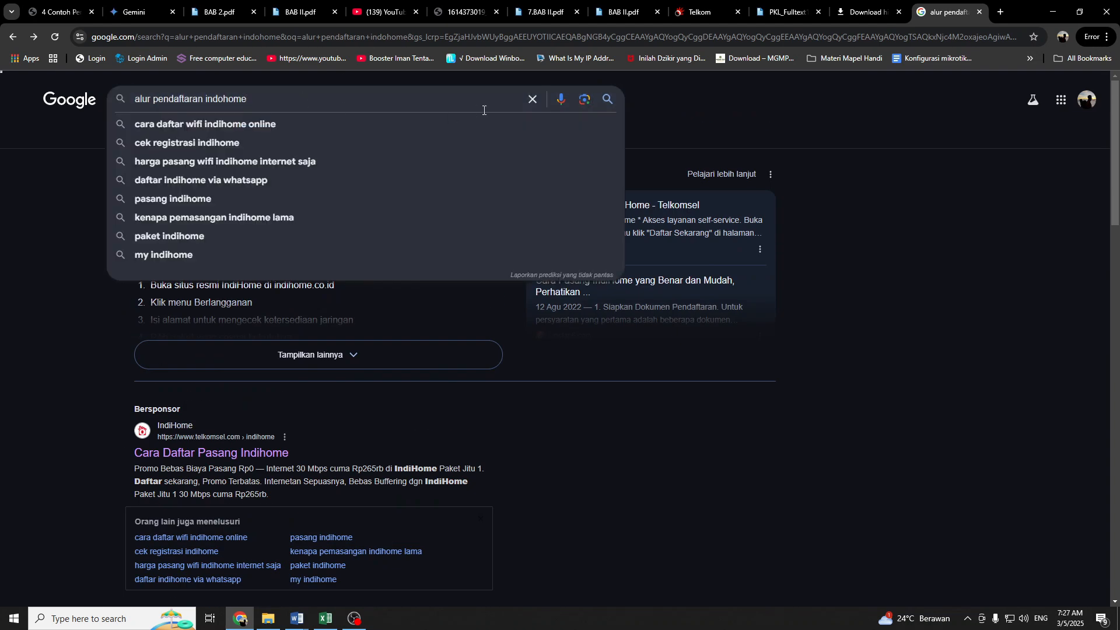
key(BackSpace)
key(BackSpace)
key(BackSpace)
key(BackSpace)
key(BackSpace)
key(BackSpace)
key(BackSpace)
key(BackSpace)
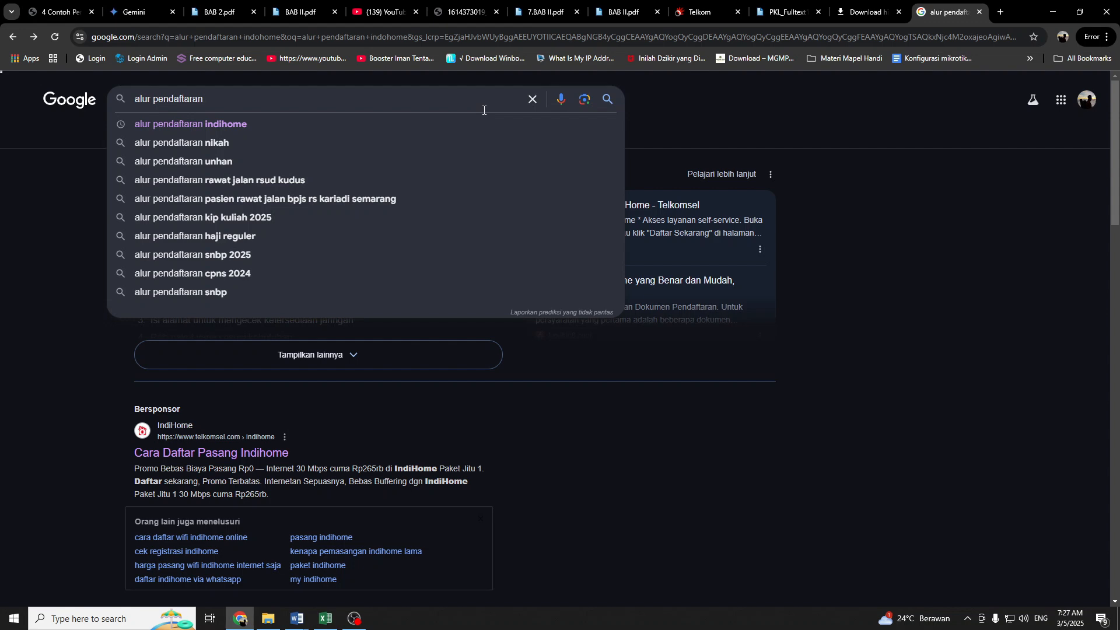
text(bpjs)
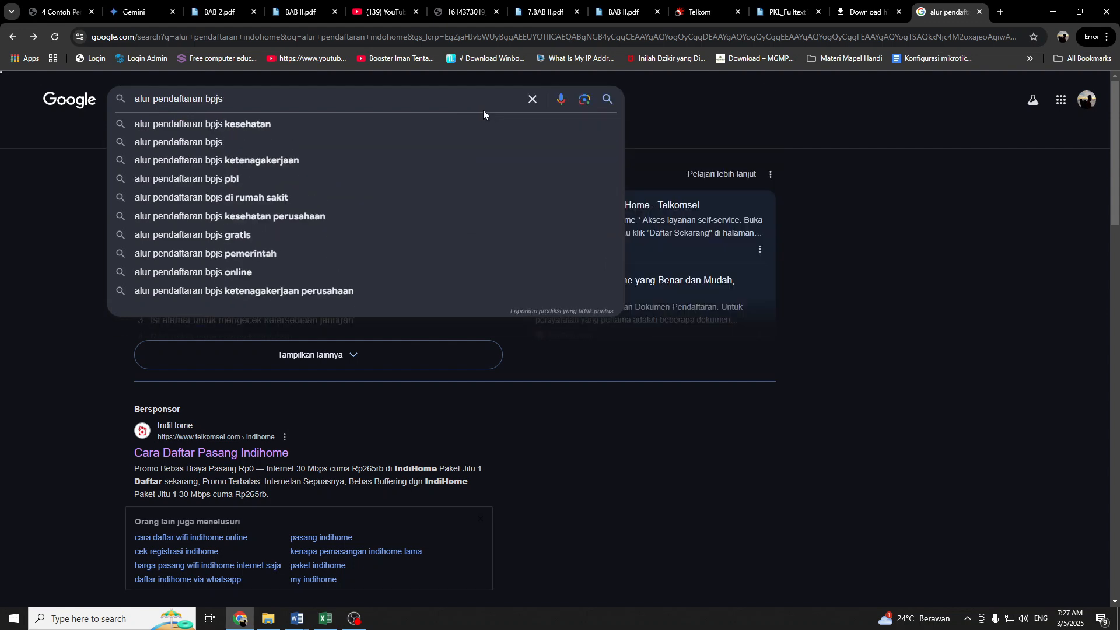
key(Return)
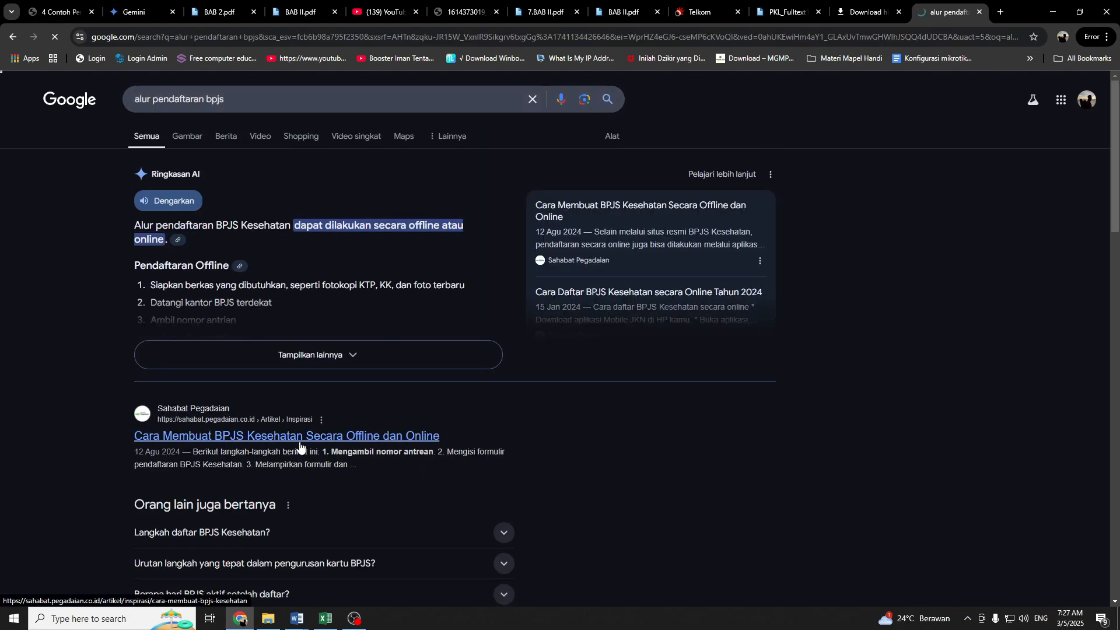
scroll(406, 326, down, 6)
scroll(405, 321, up, 6)
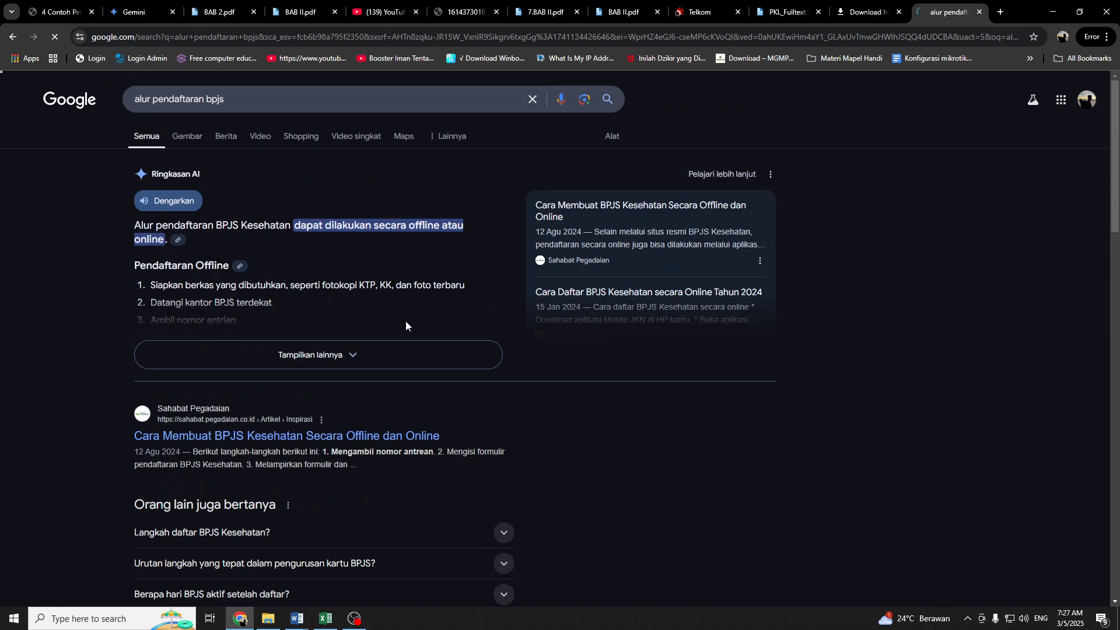
Show the image results for the BPJS search, enlarge the page to 110%, and preview the SIMRS Cendana "Alur Proses" picture
click(178, 140)
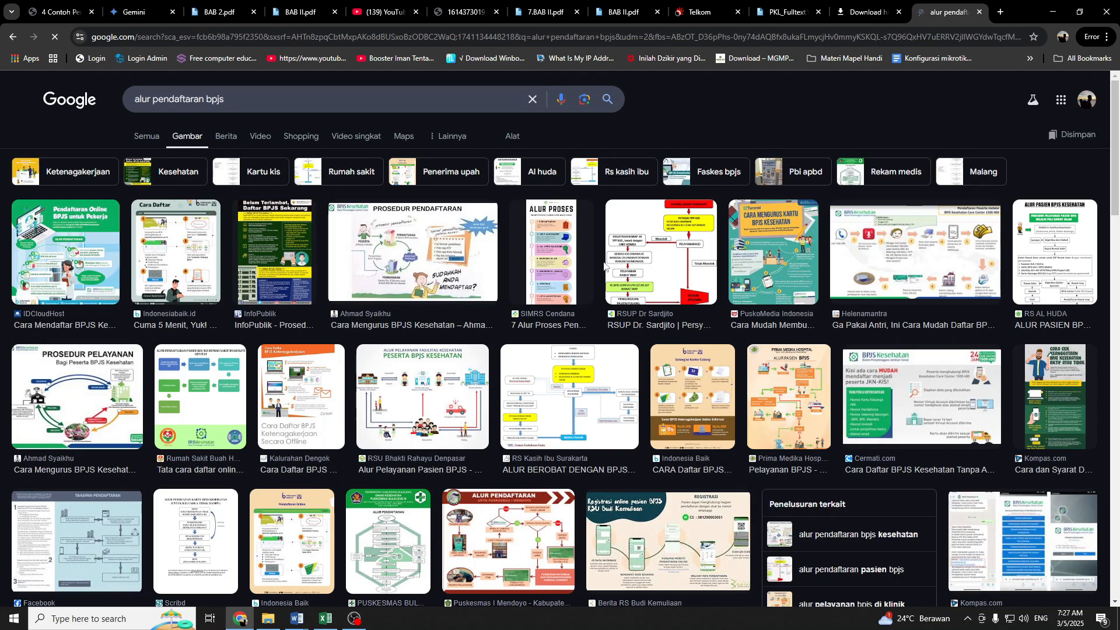
click(554, 257)
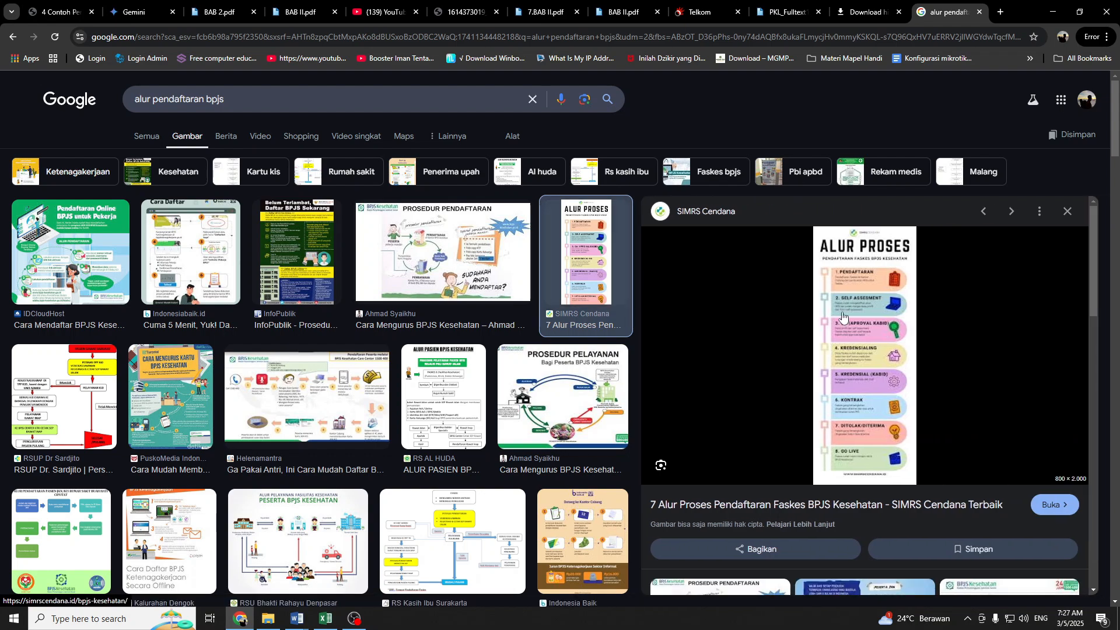
key(ctrl+plus)
key(ctrl+plus)
key(ctrl+plus)
key(ctrl+plus)
key(ctrl+minus)
key(ctrl+minus)
key(ctrl+minus)
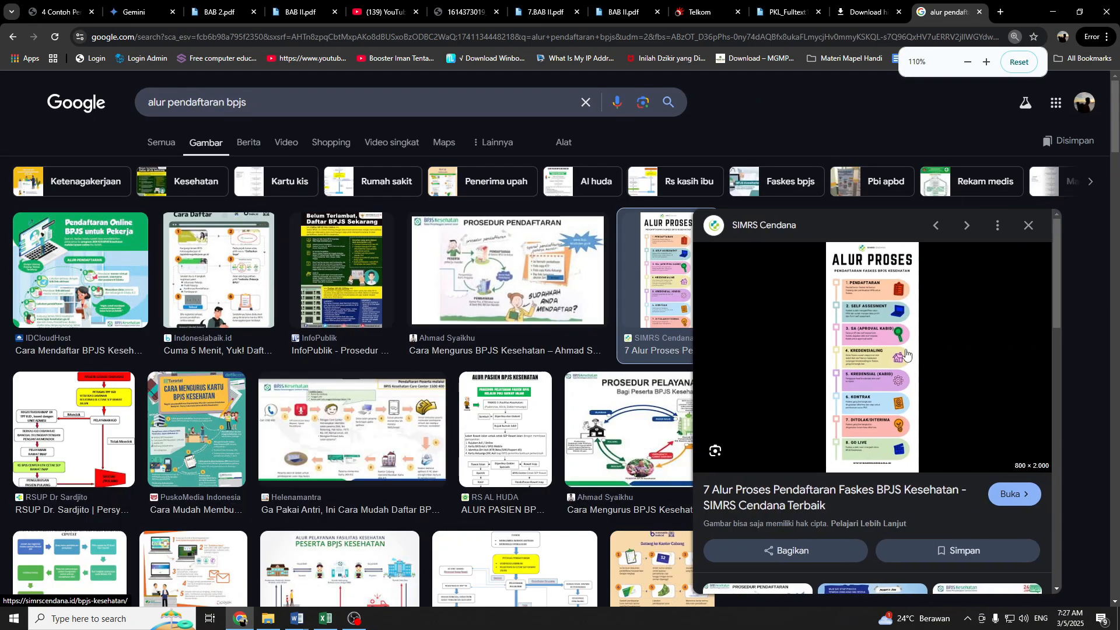
click(1067, 232)
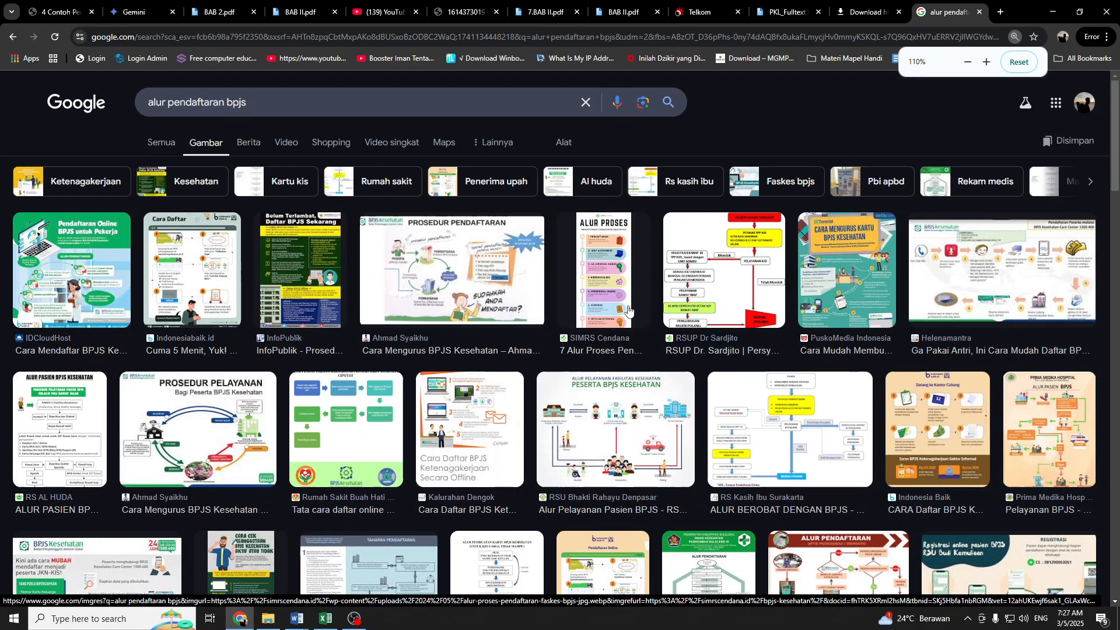
Preview the RSU Bhakti Rahayu and RSUP Dr Sardjito flow diagrams and examine the related images
click(648, 406)
right_click(840, 311)
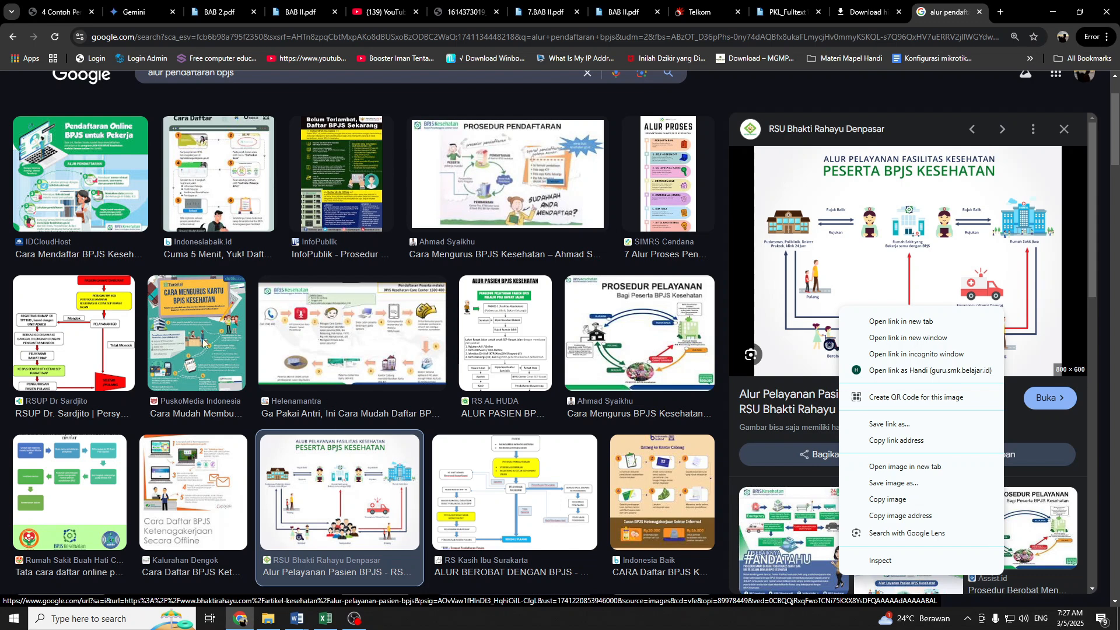
click(105, 342)
click(105, 342)
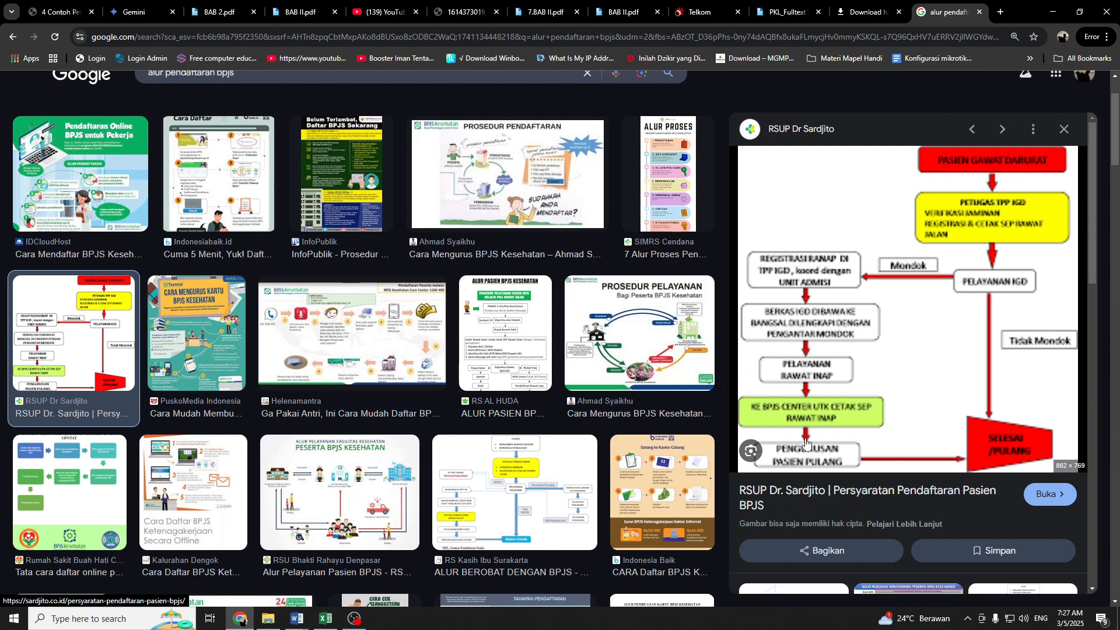
scroll(981, 452, down, 5)
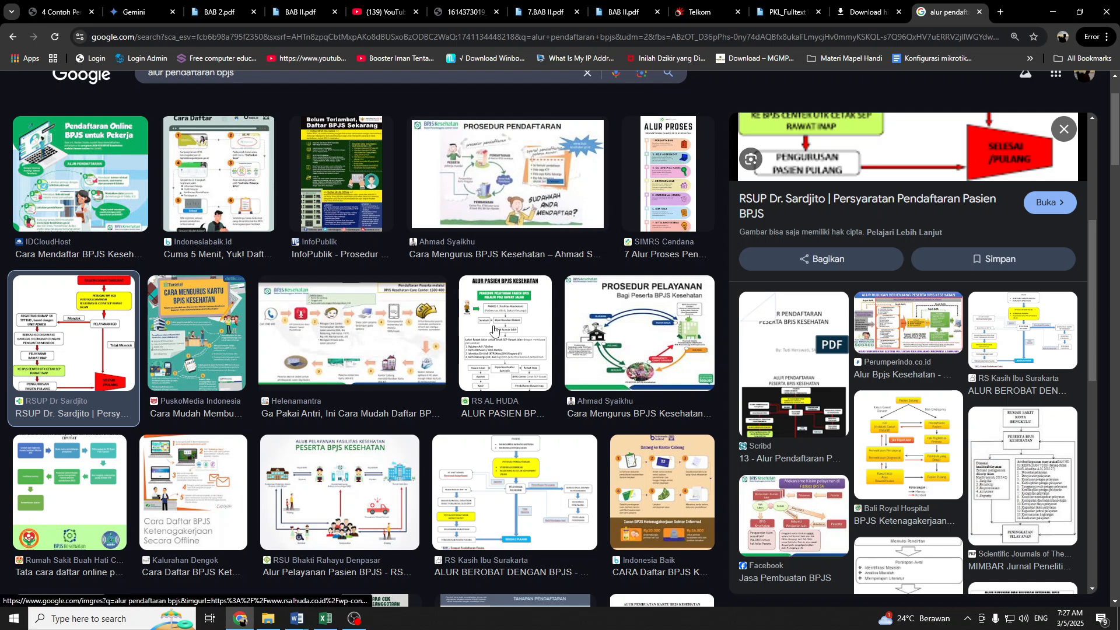
Switch back to the internship report in Word and paste the copied installation flowchart on the empty line under "Flowchart Proses Pemasangan Sambung Baru"
mouse_move(297, 619)
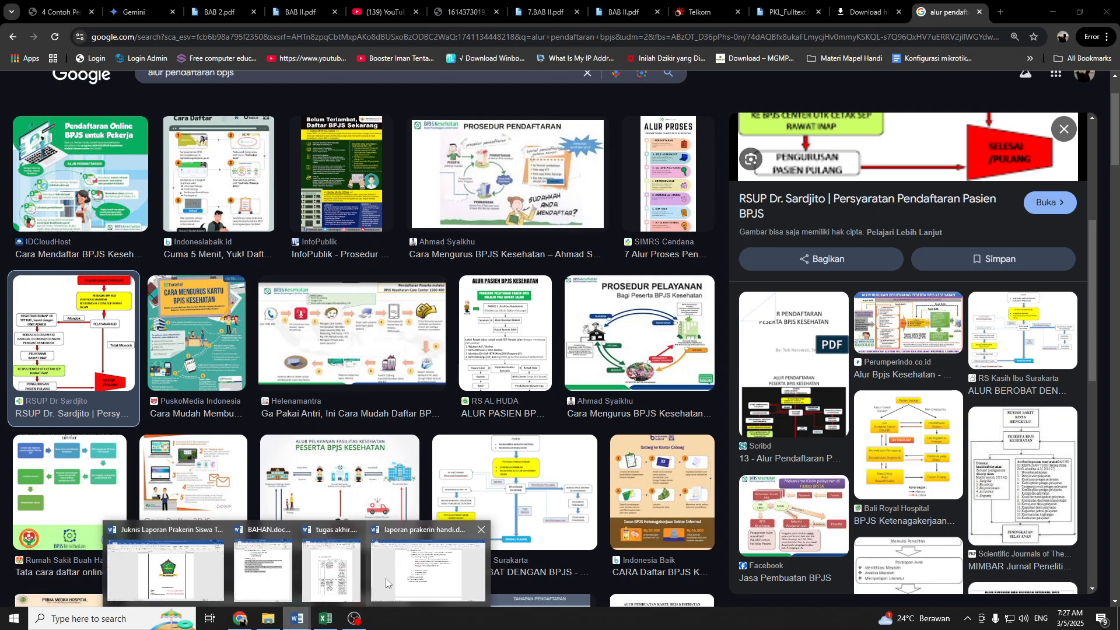
click(387, 578)
click(505, 283)
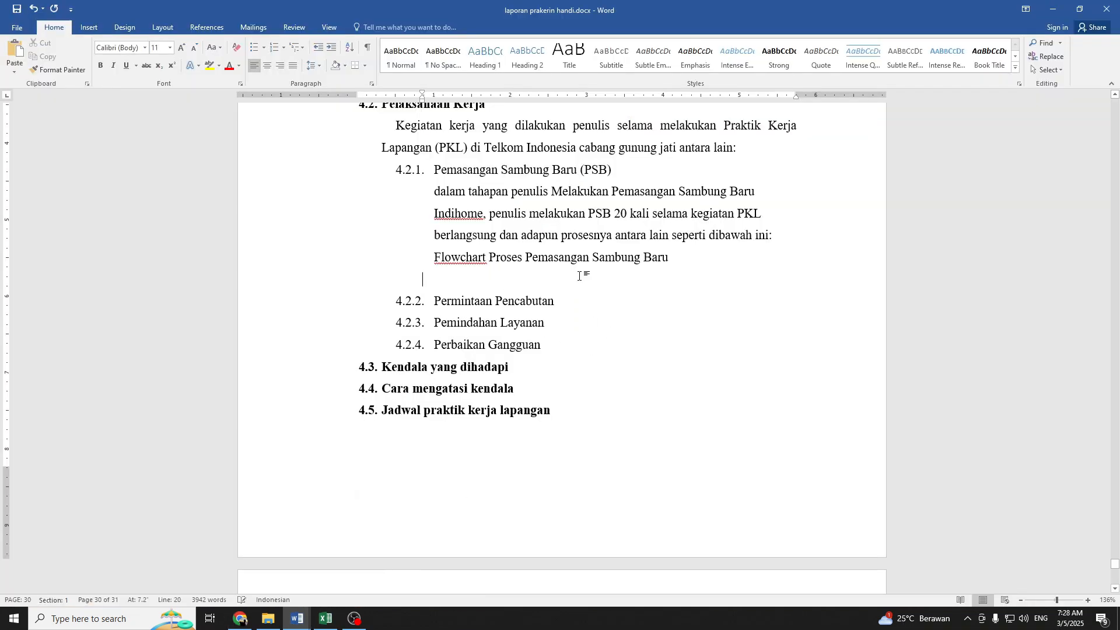
key(ctrl+v)
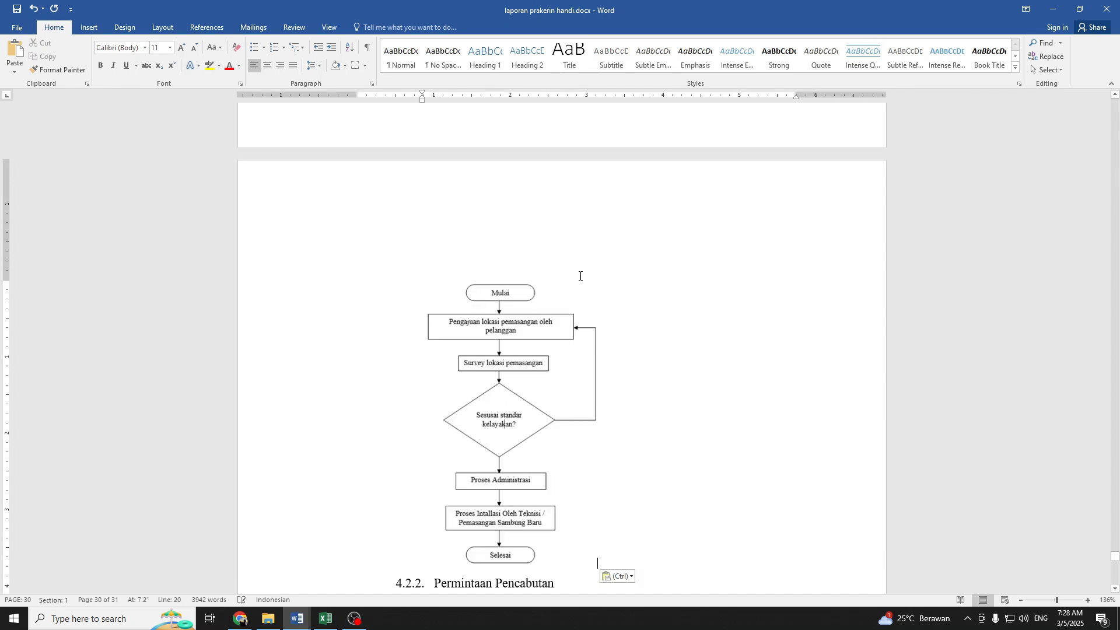
ctrl+scroll(585, 325, down, 4)
ctrl+scroll(441, 375, up, 3)
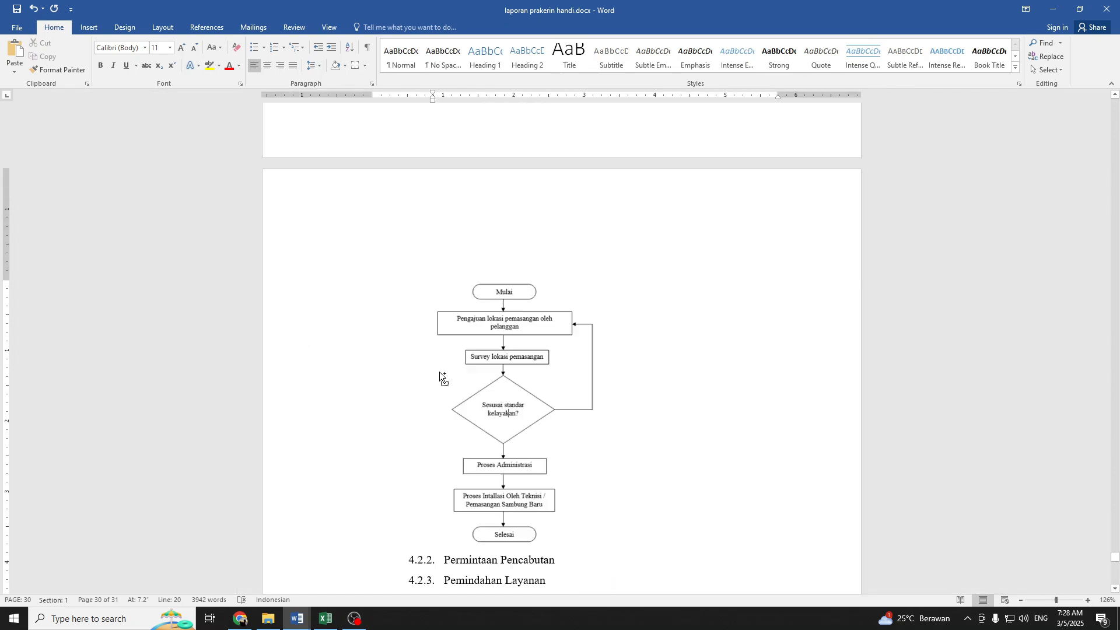
scroll(575, 350, up, 8)
scroll(575, 338, down, 3)
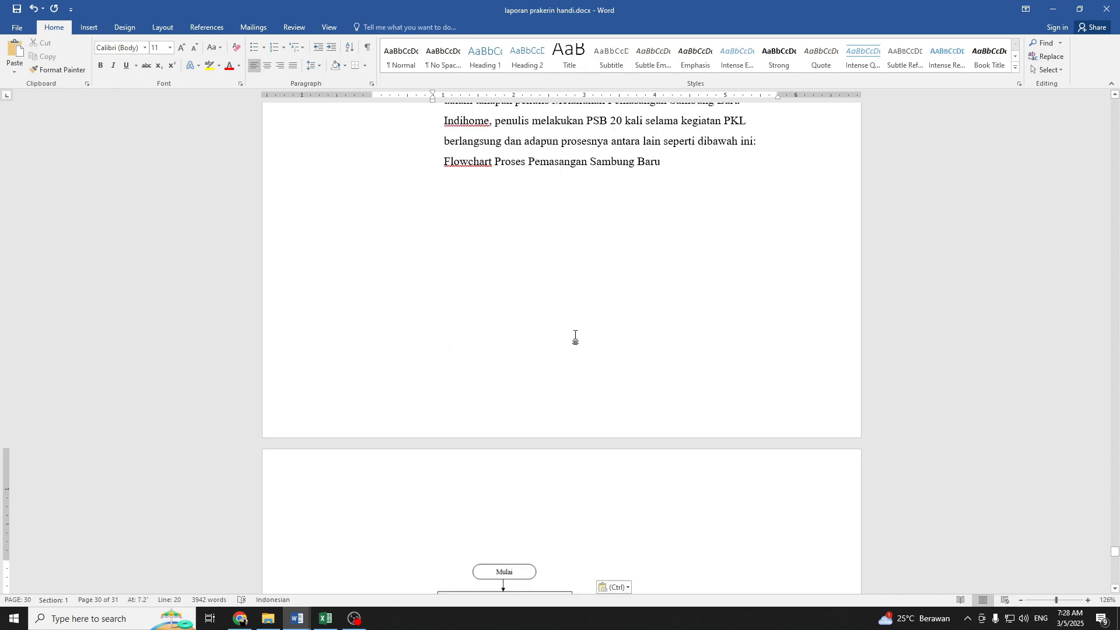
Centre the pasted flowchart and start a caption line reading "Gambar 4.1" directly beneath it
scroll(575, 338, down, 3)
click(584, 341)
scroll(586, 343, down, 4)
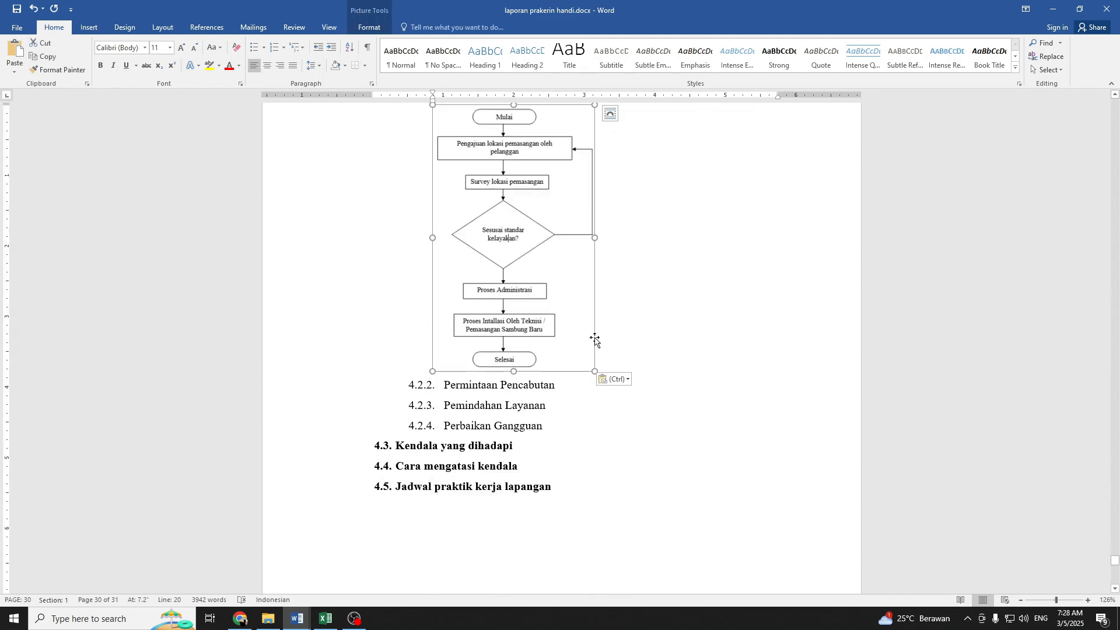
key(ctrl+e)
click(690, 369)
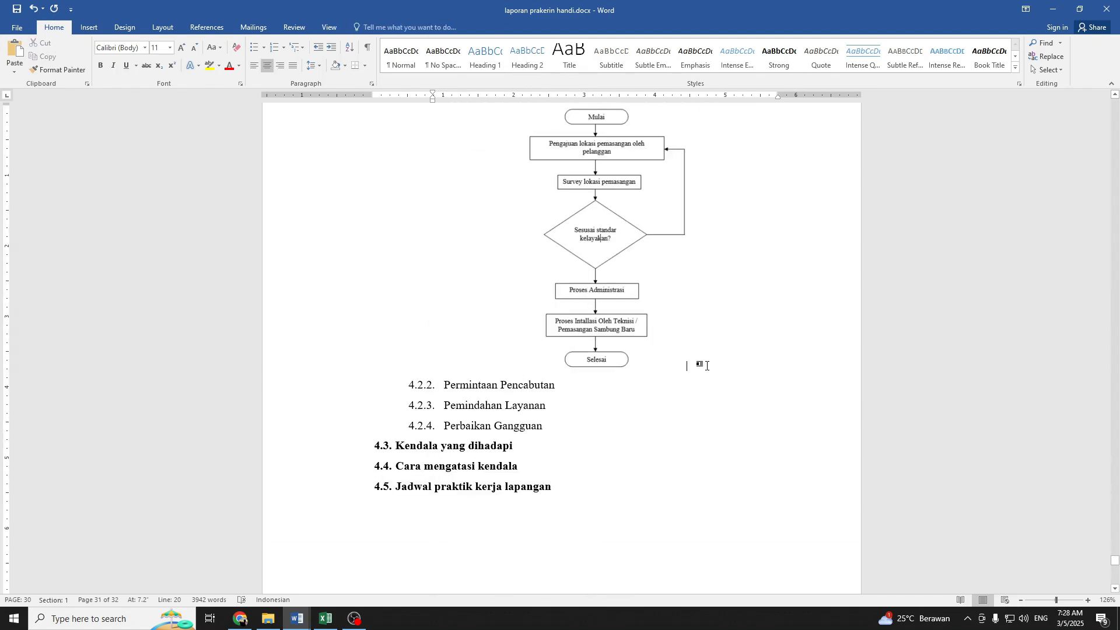
key(Return)
text(Gambar)
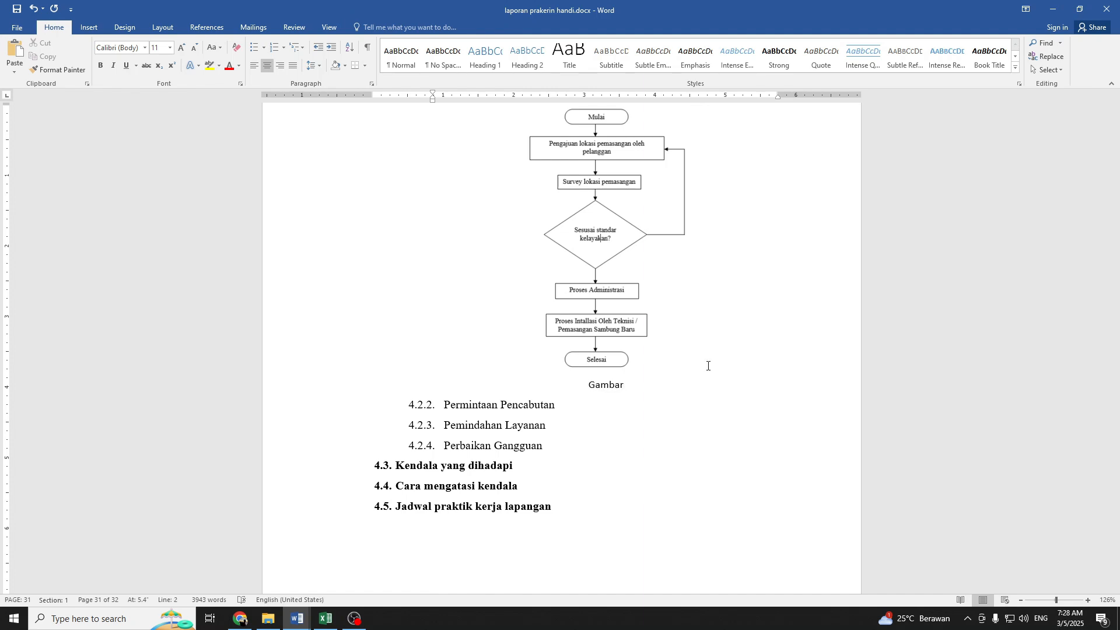
text( 4.1)
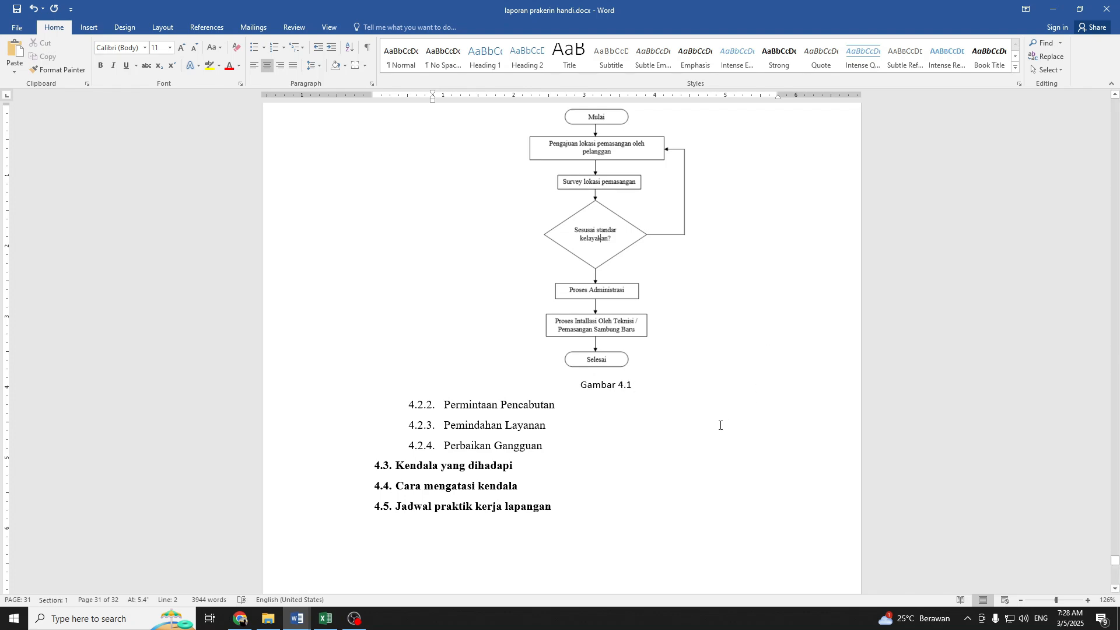
Complete the figure caption with the title copied from the line above the flowchart, "Flowchart Proses Pemasangan Sambung Baru"
scroll(700, 409, up, 10)
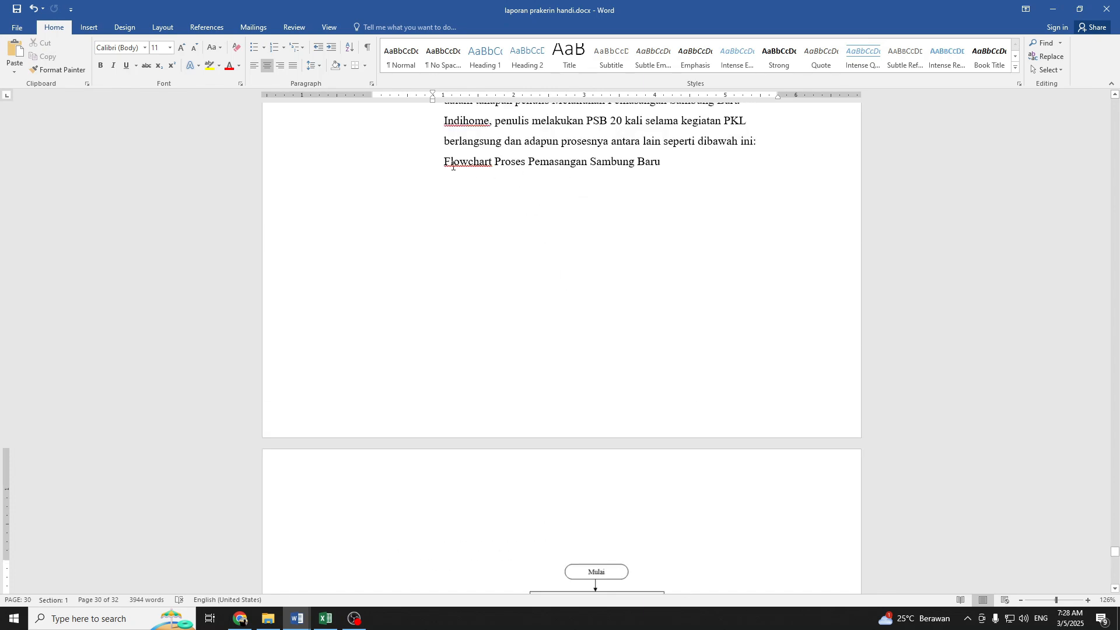
drag(452, 167, 657, 176)
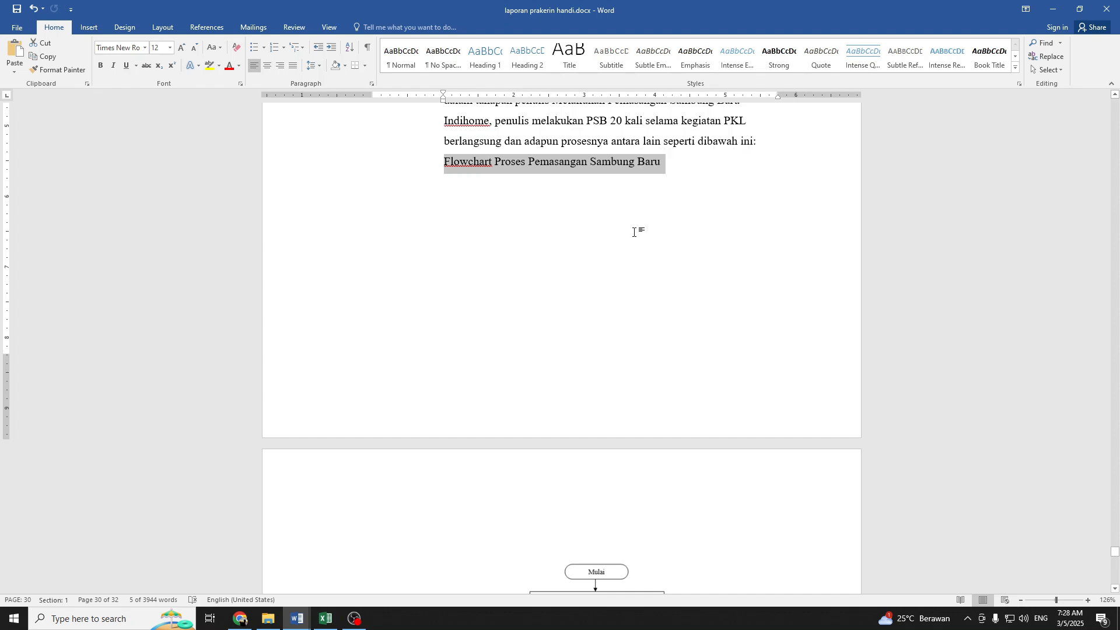
key(ctrl+c)
scroll(705, 383, down, 6)
click(659, 452)
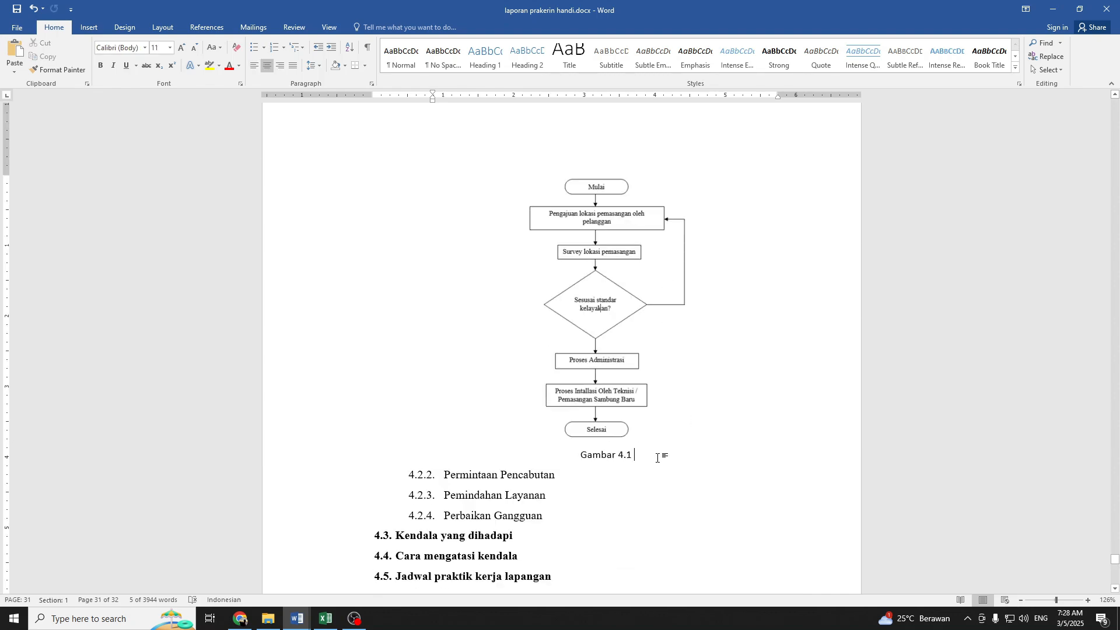
right_click(658, 455)
click(727, 347)
scroll(726, 360, down, 3)
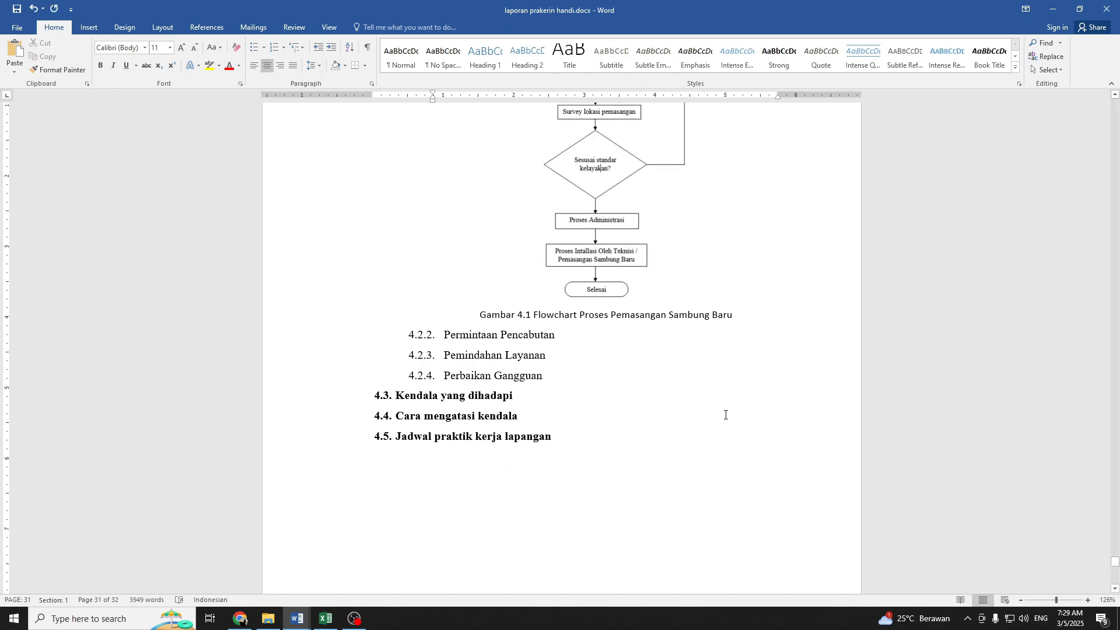
Save the report and paste the copied explanation of the installation process on a new line below the caption, using destination styles
key(Return)
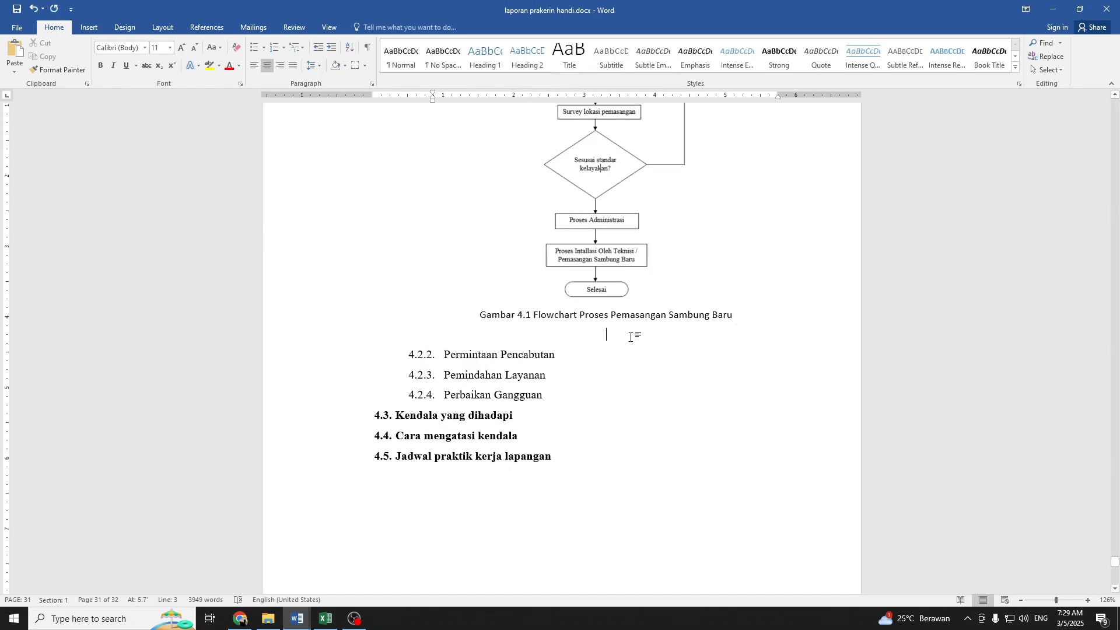
scroll(639, 339, up, 2)
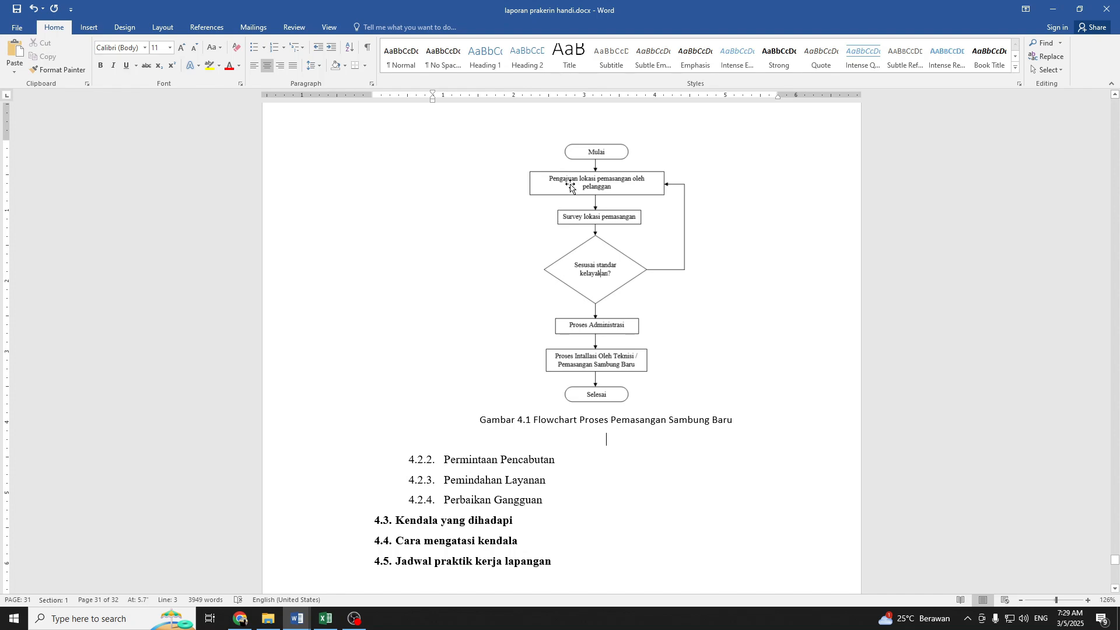
key(ctrl+s)
key(ctrl+v)
key(ctrl)
Examine the pasted explanation, its equipment photos and its numbered steps against the flowchart
scroll(654, 321, up, 20)
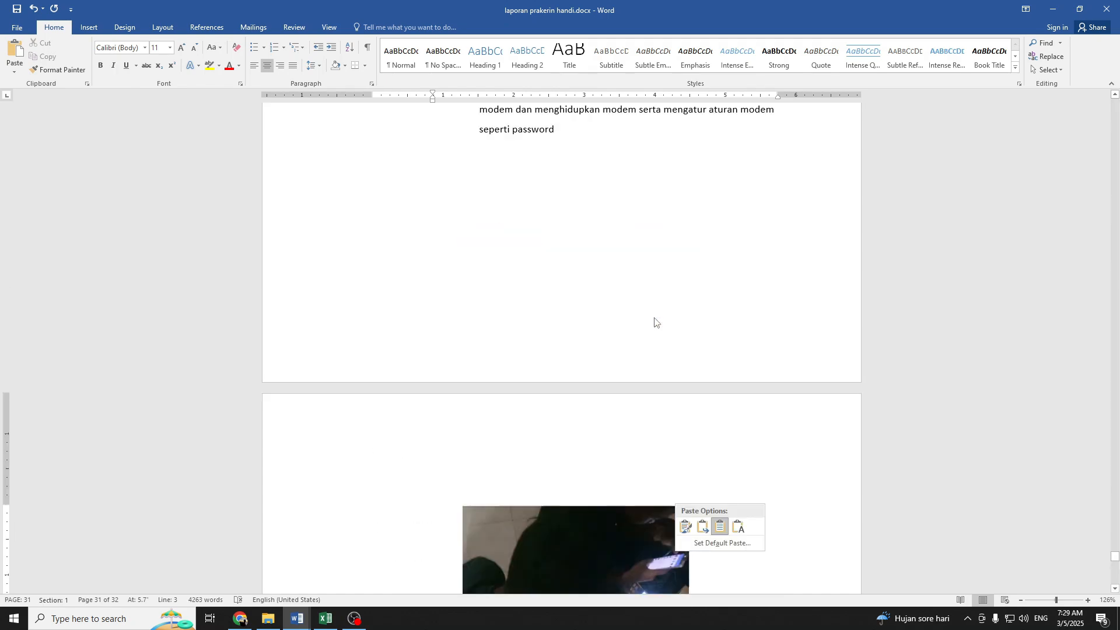
scroll(652, 321, up, 20)
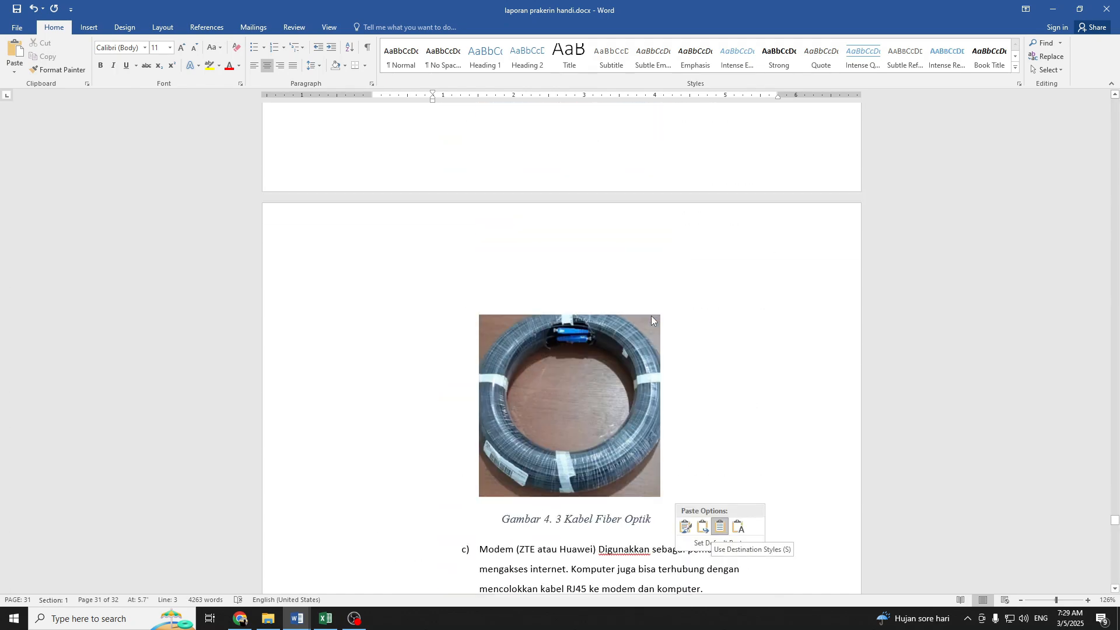
scroll(652, 321, up, 3)
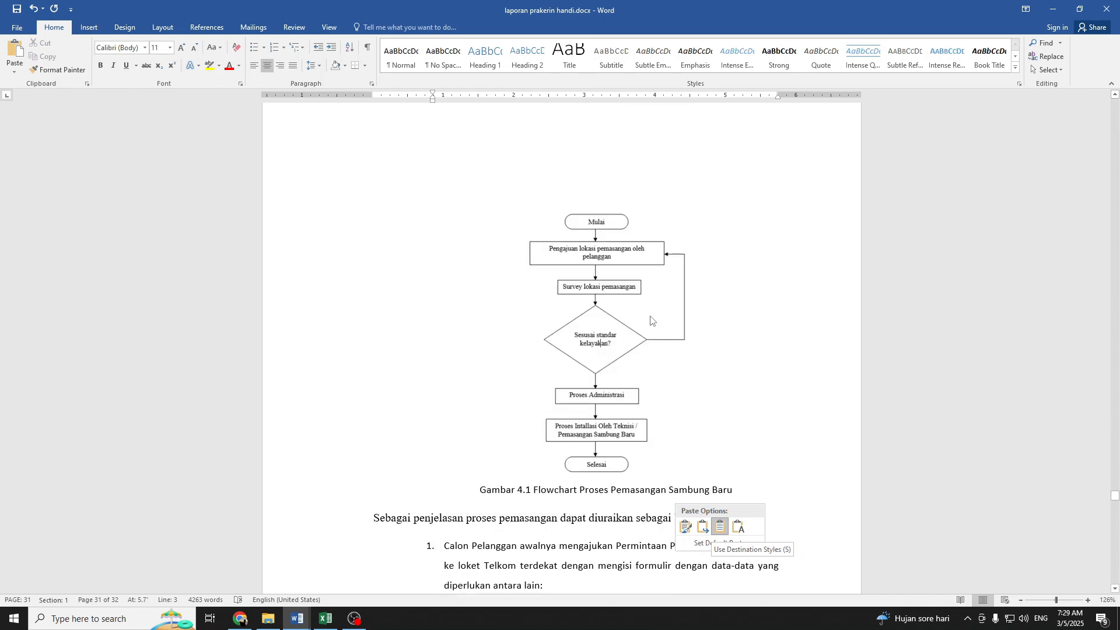
scroll(652, 320, down, 3)
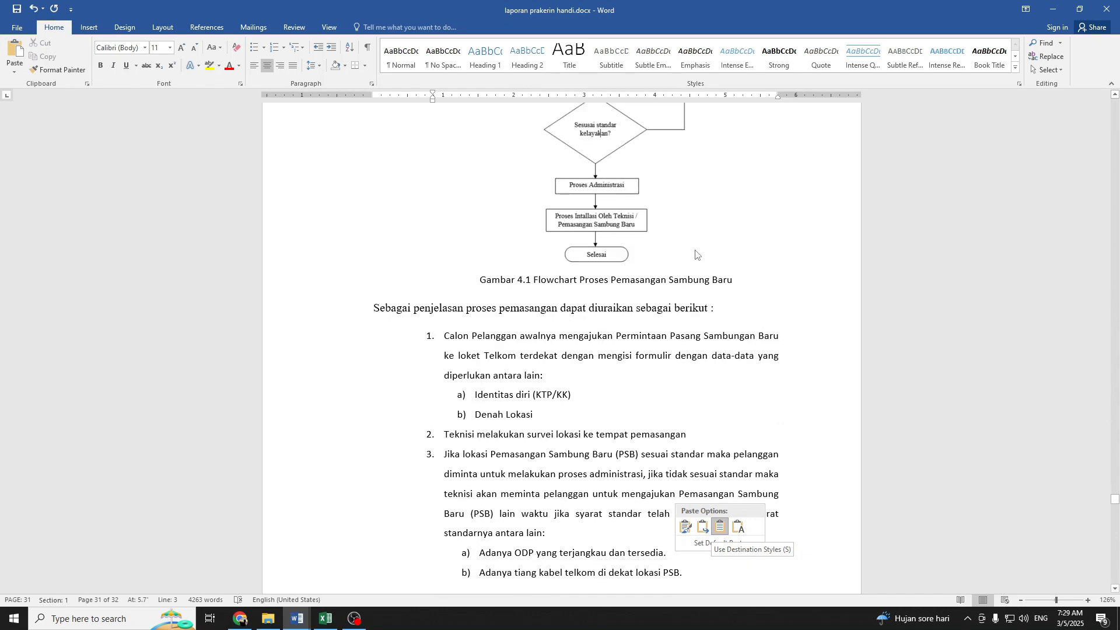
scroll(693, 318, up, 3)
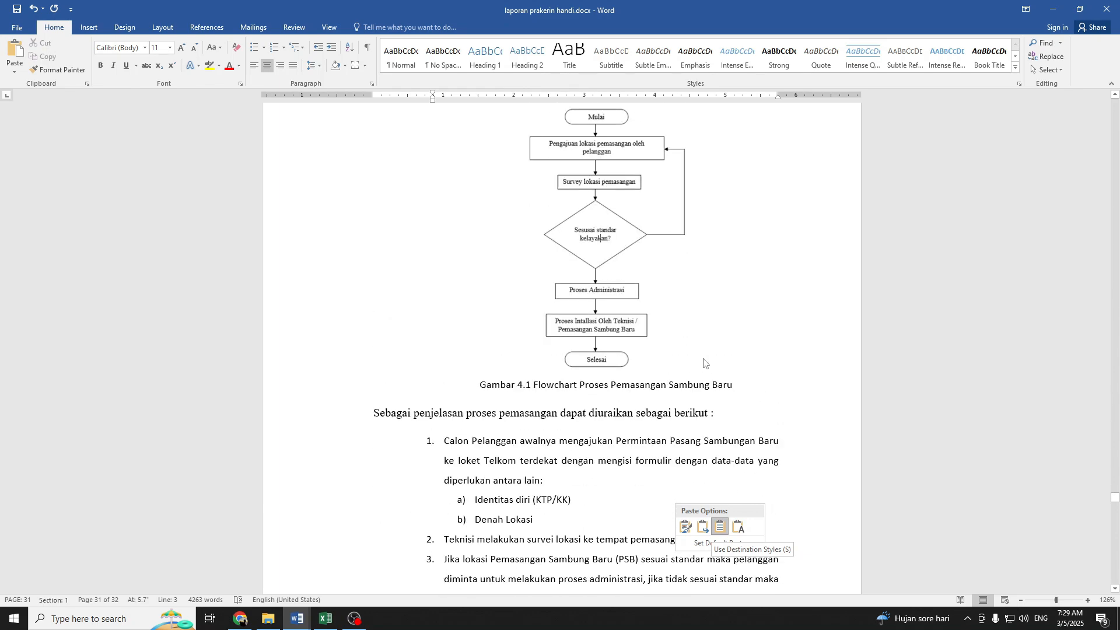
scroll(709, 368, down, 3)
scroll(718, 392, up, 4)
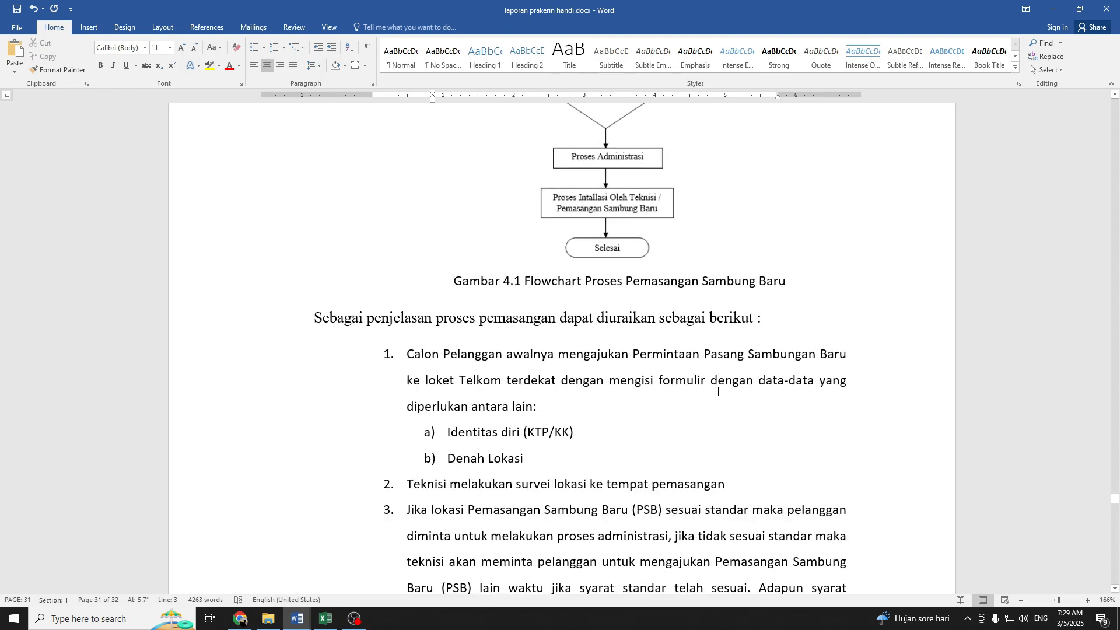
scroll(717, 392, down, 3)
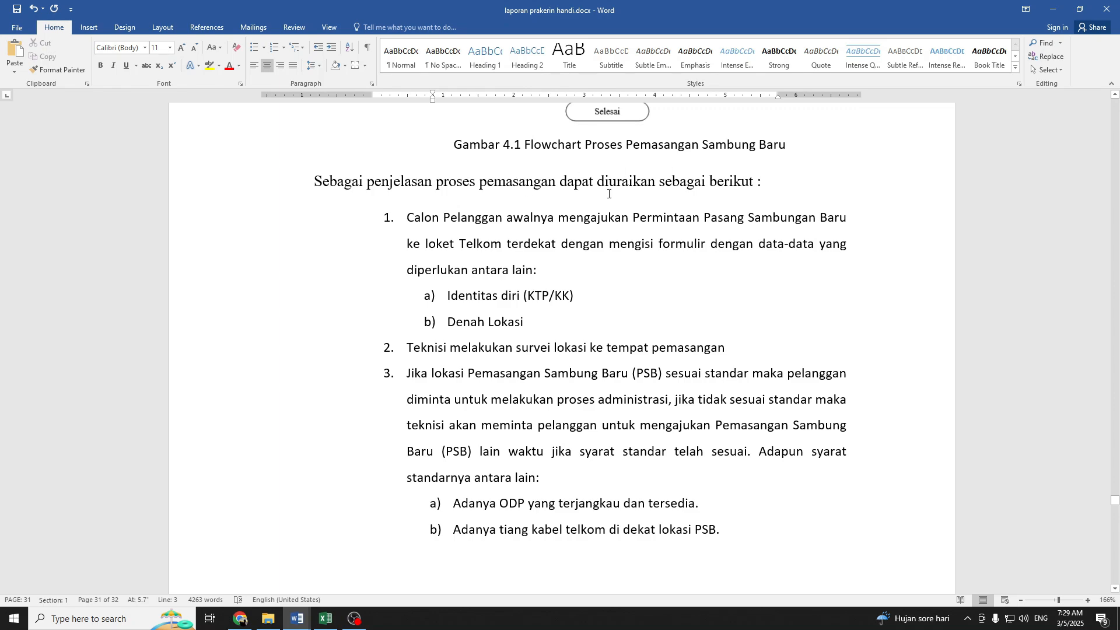
click(317, 191)
scroll(579, 338, down, 6)
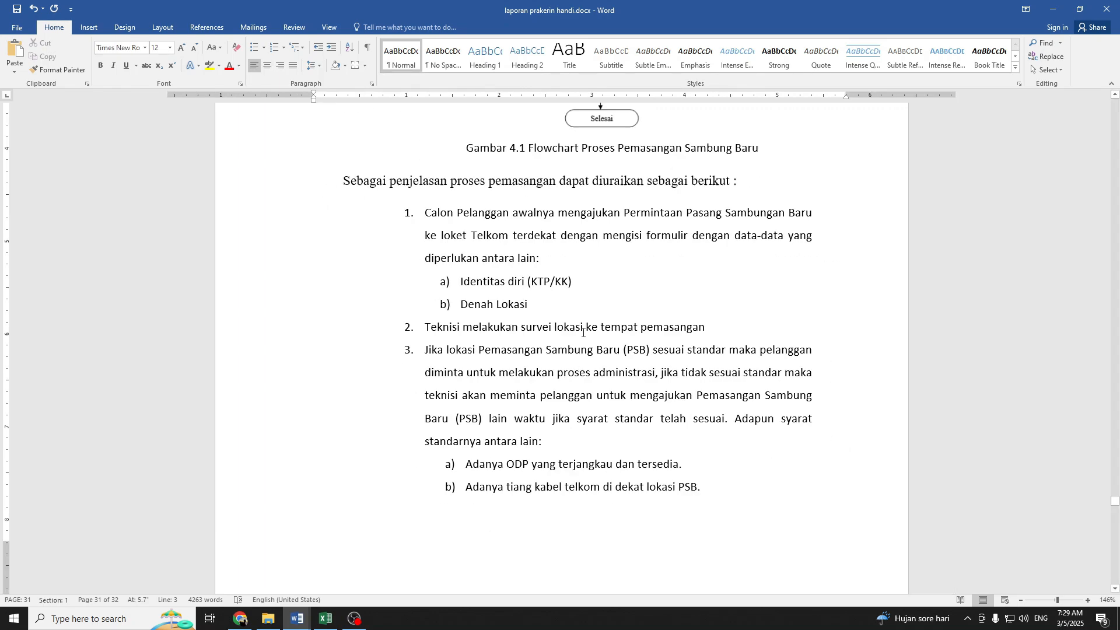
scroll(579, 338, up, 5)
scroll(580, 337, up, 3)
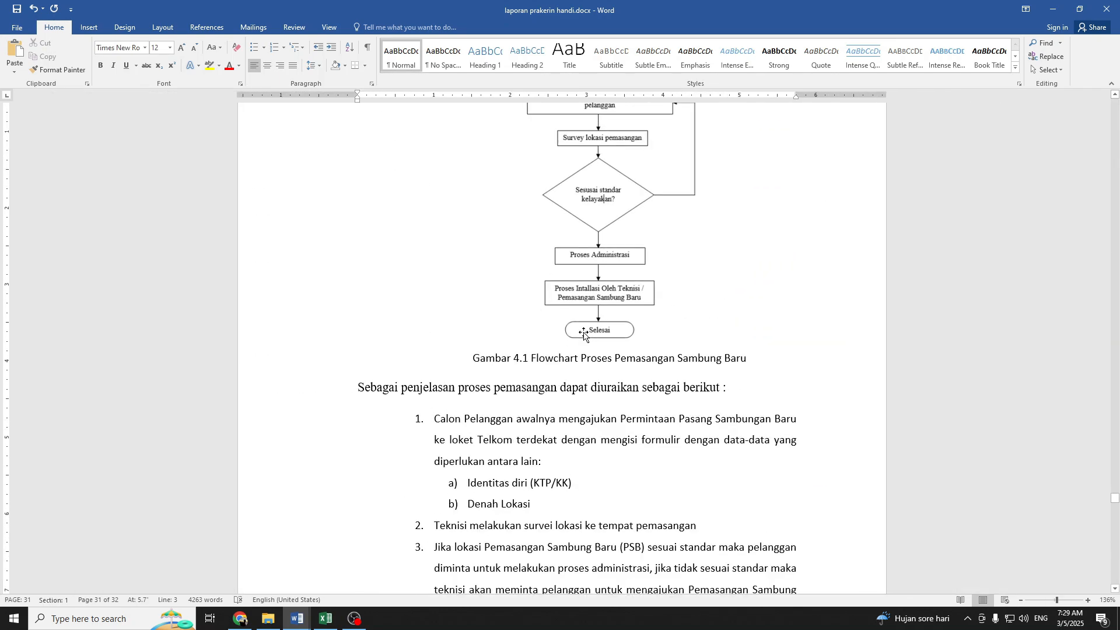
scroll(580, 338, down, 3)
scroll(580, 337, up, 3)
Copy the section 4.2.1 paragraph formatting onto the "Sebagai penjelasan proses pemasangan" sentence and remove the space before its colon
scroll(508, 327, up, 12)
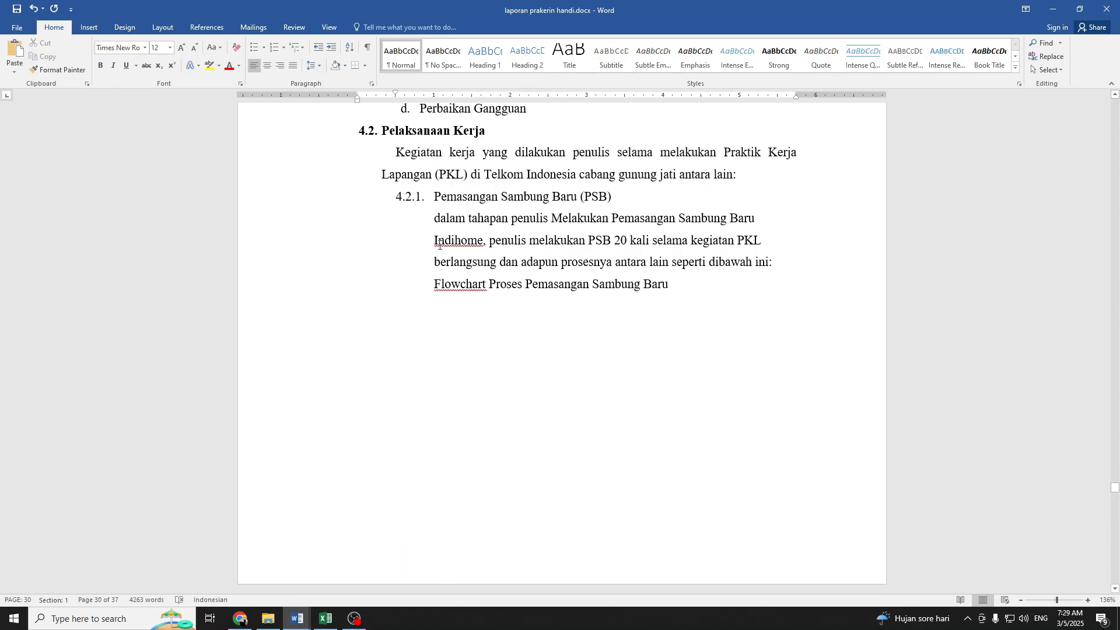
click(439, 245)
click(76, 74)
scroll(616, 335, down, 4)
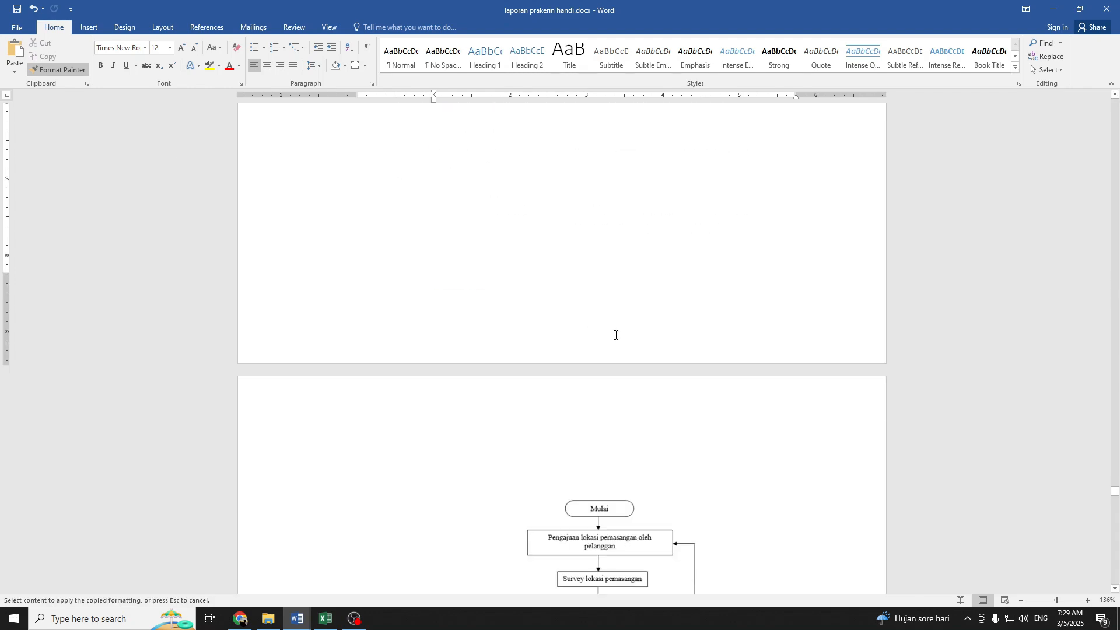
scroll(616, 335, down, 10)
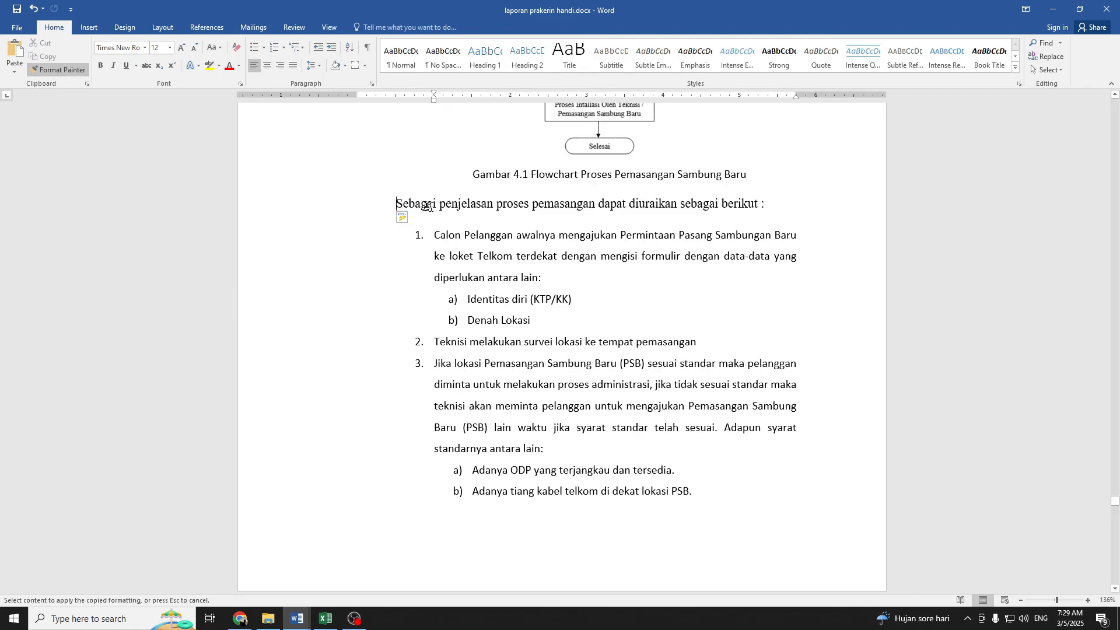
mouse_move(426, 207)
mouse_down()
mouse_move(776, 241)
mouse_move(807, 226)
mouse_up()
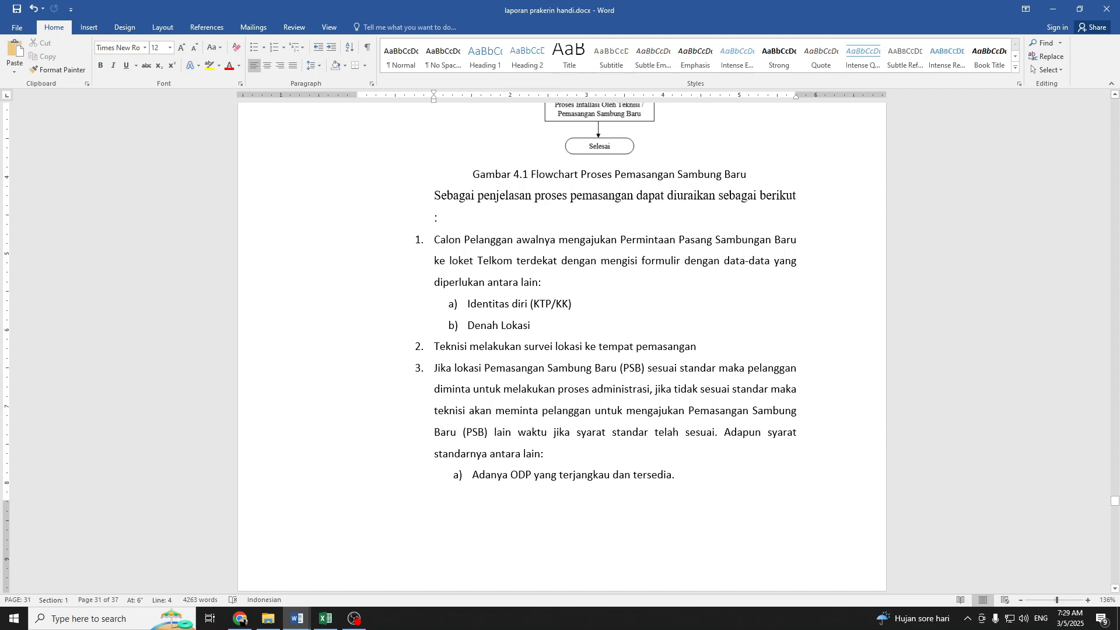
key(BackSpace)
key(BackSpace)
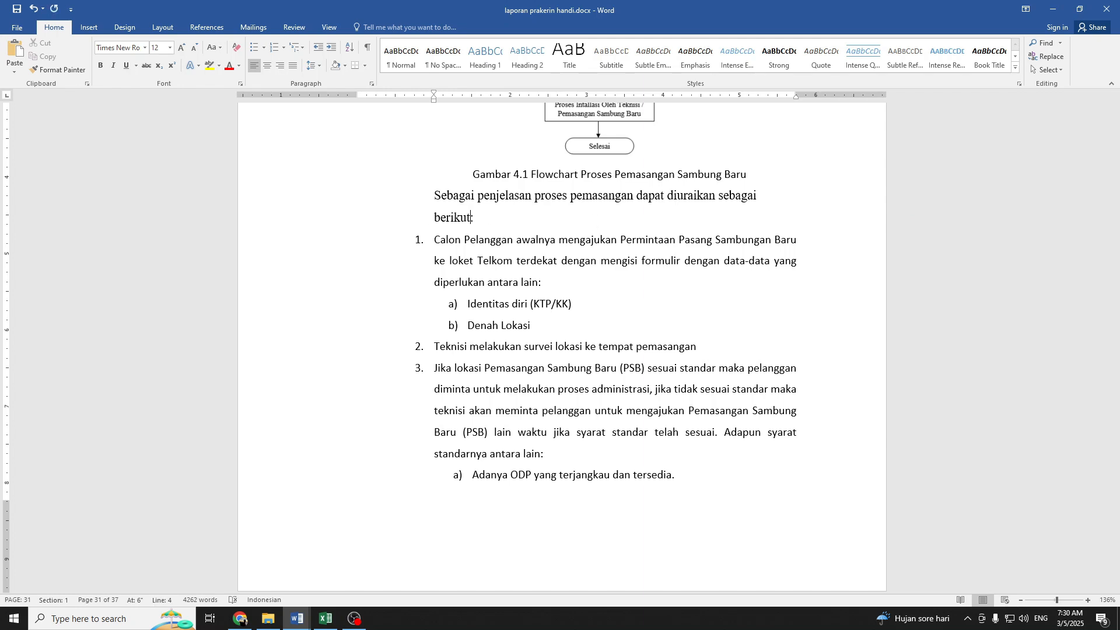
Change the numbering of the list item beginning "Calon Pelanggan awalnya mengajukan" to the lettered format "a."
click(431, 245)
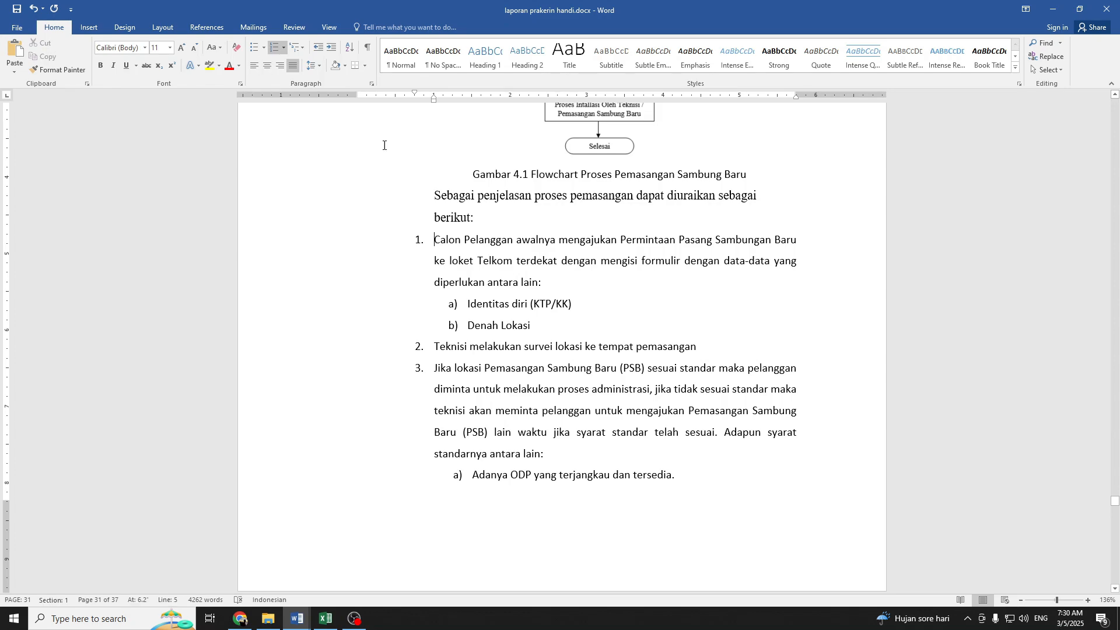
click(274, 47)
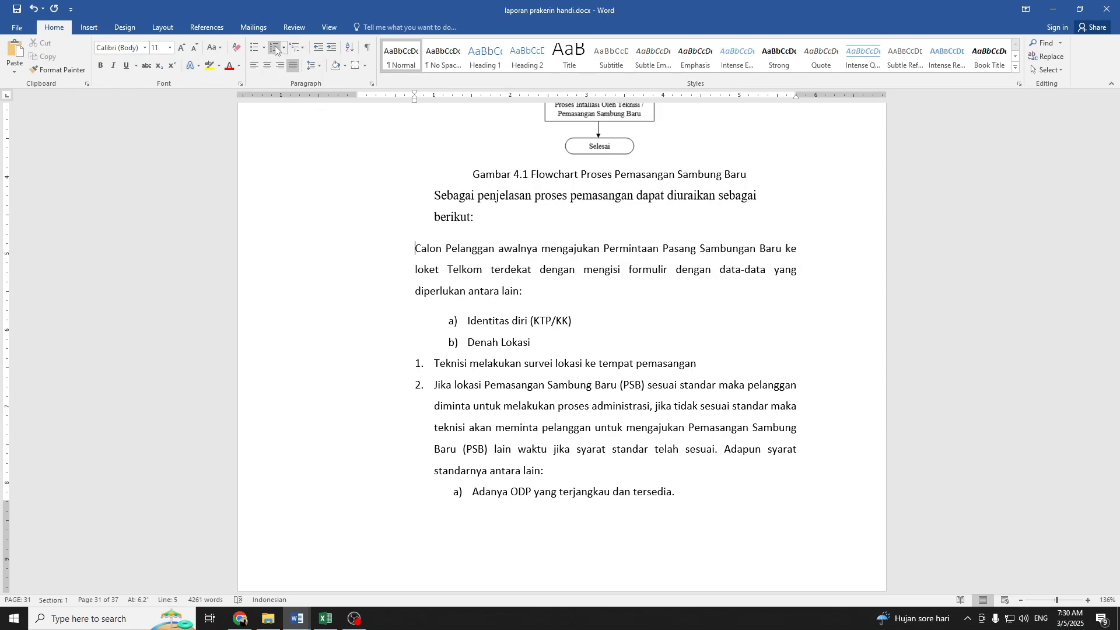
click(276, 50)
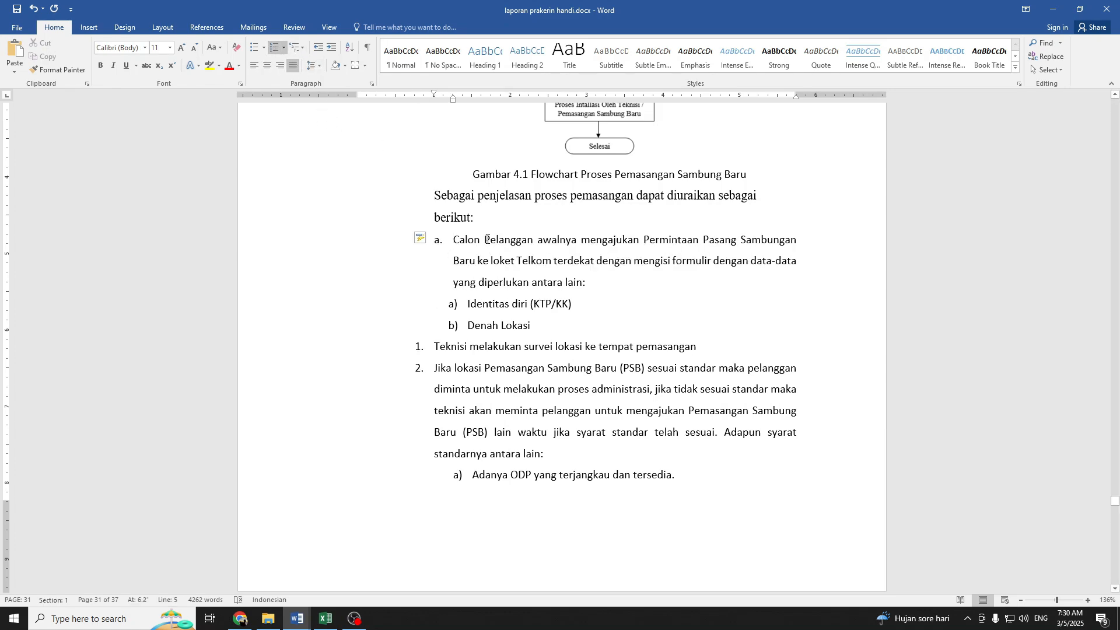
scroll(487, 239, up, 6)
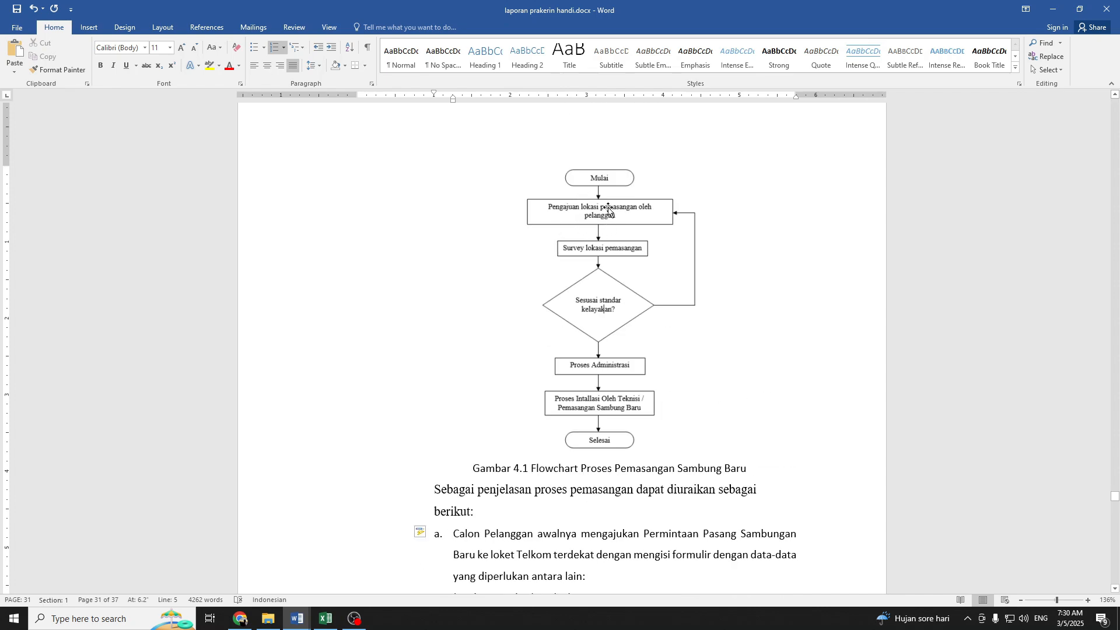
scroll(610, 280, down, 6)
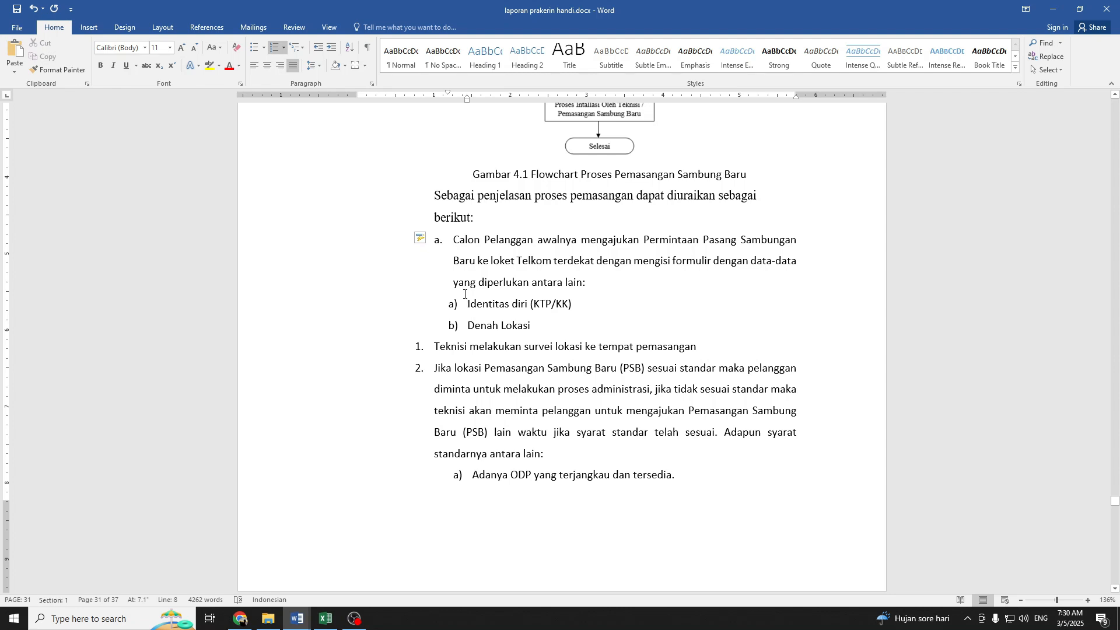
Remove the lettering from the "Identitas diri (KTP/KK)" sub-item and give it a solid round bullet
key(BackSpace)
key(BackSpace)
key(Return)
key(BackSpace)
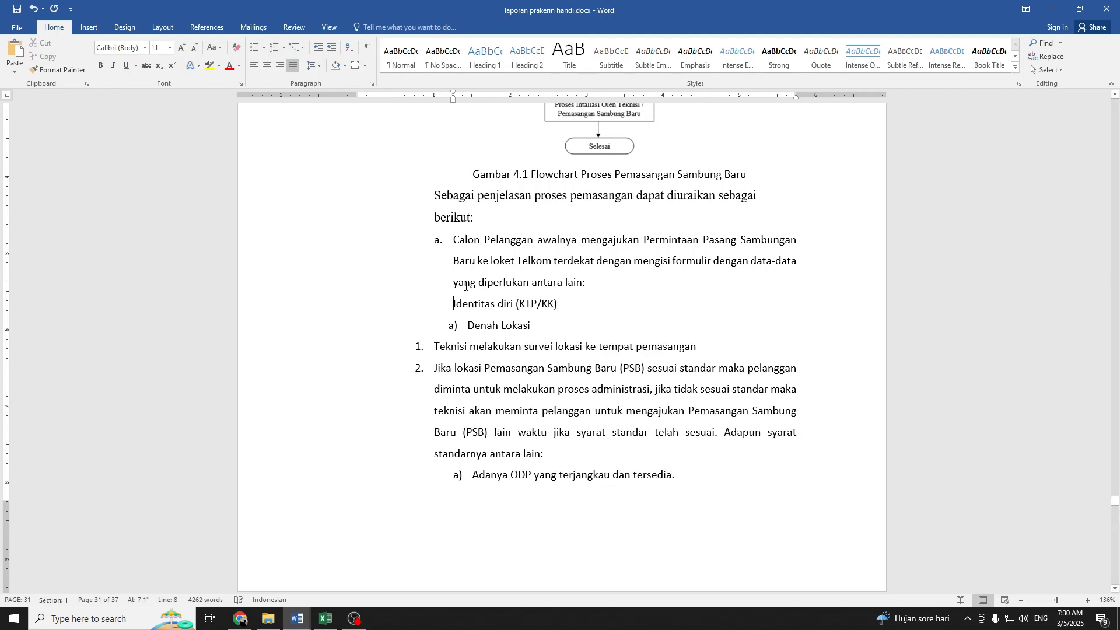
click(284, 47)
click(262, 49)
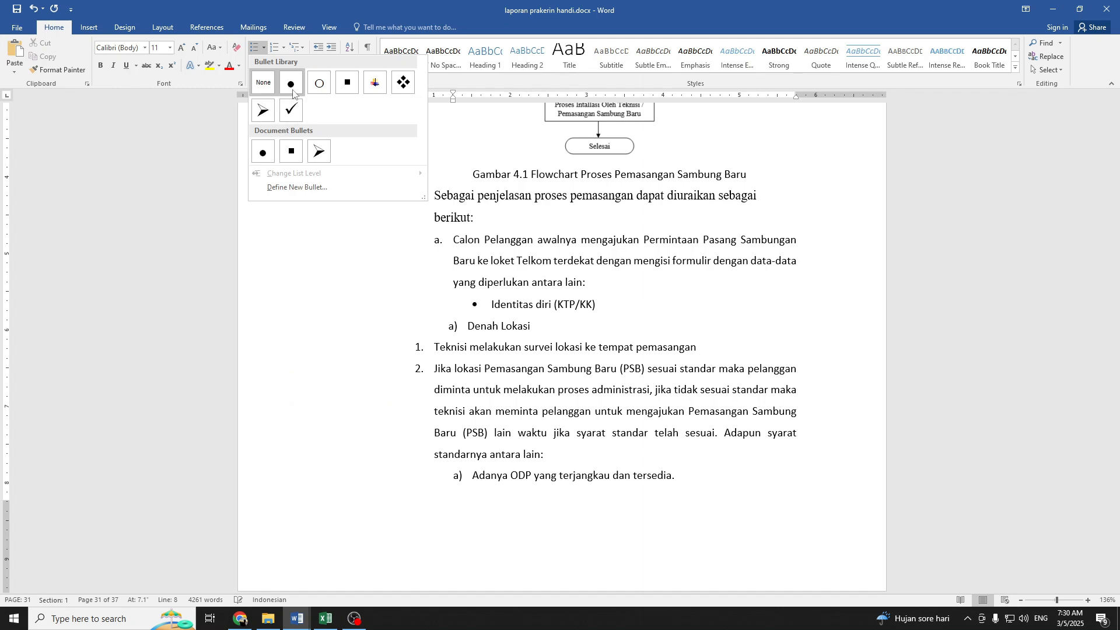
click(293, 92)
Copy the bullet formatting of "Identitas diri (KTP/KK)" onto the "Denah Lokasi" sub-item
drag(535, 326, 467, 325)
key(ctrl+i)
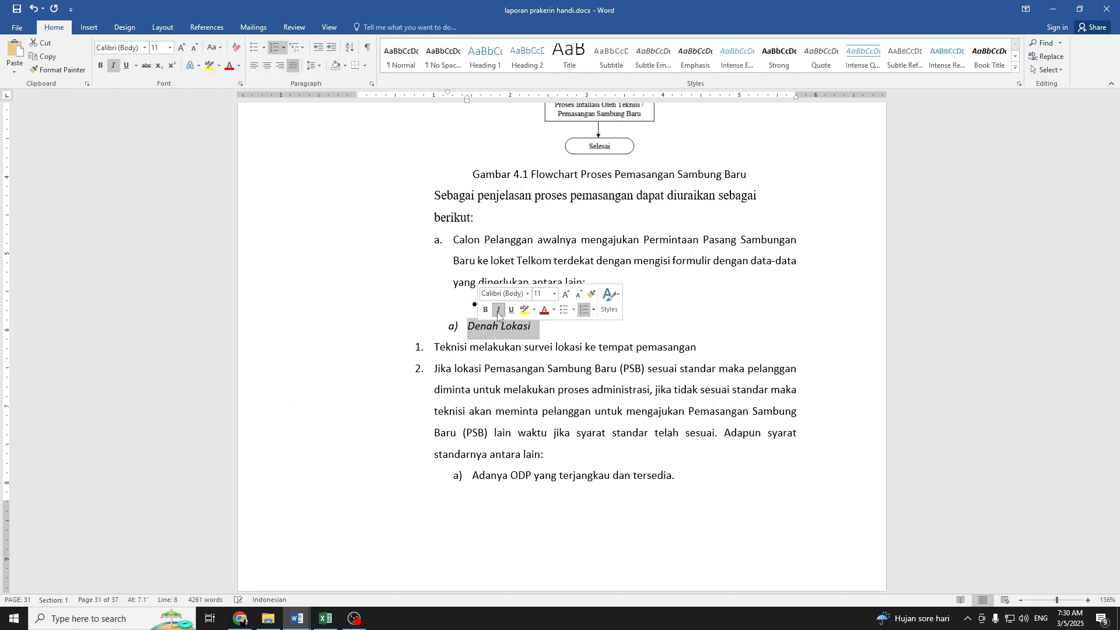
click(535, 308)
click(57, 70)
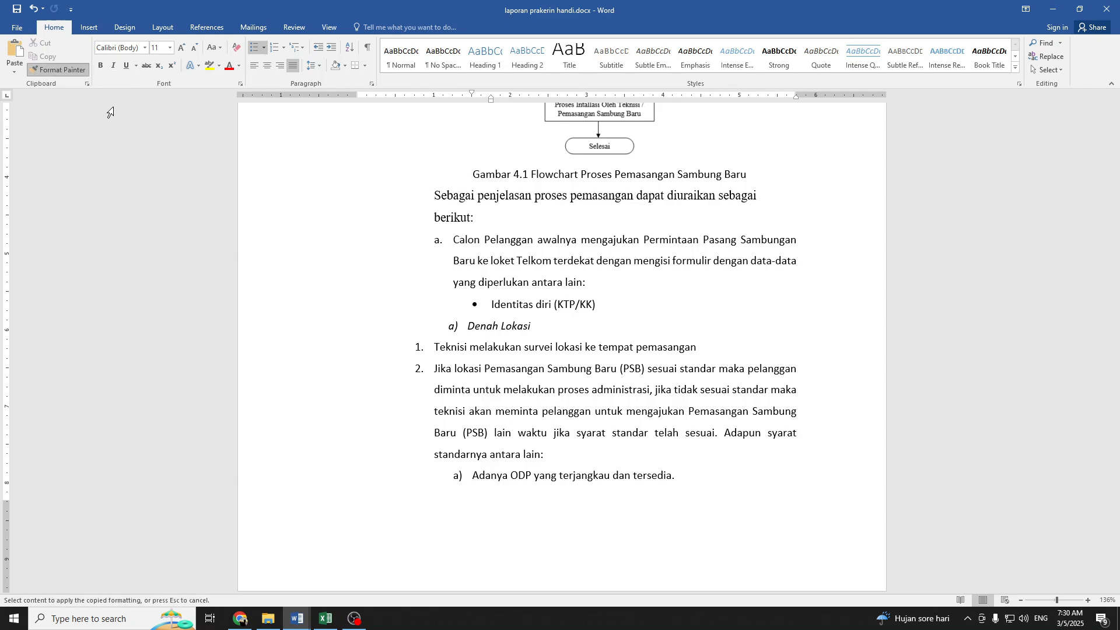
drag(535, 327, 419, 326)
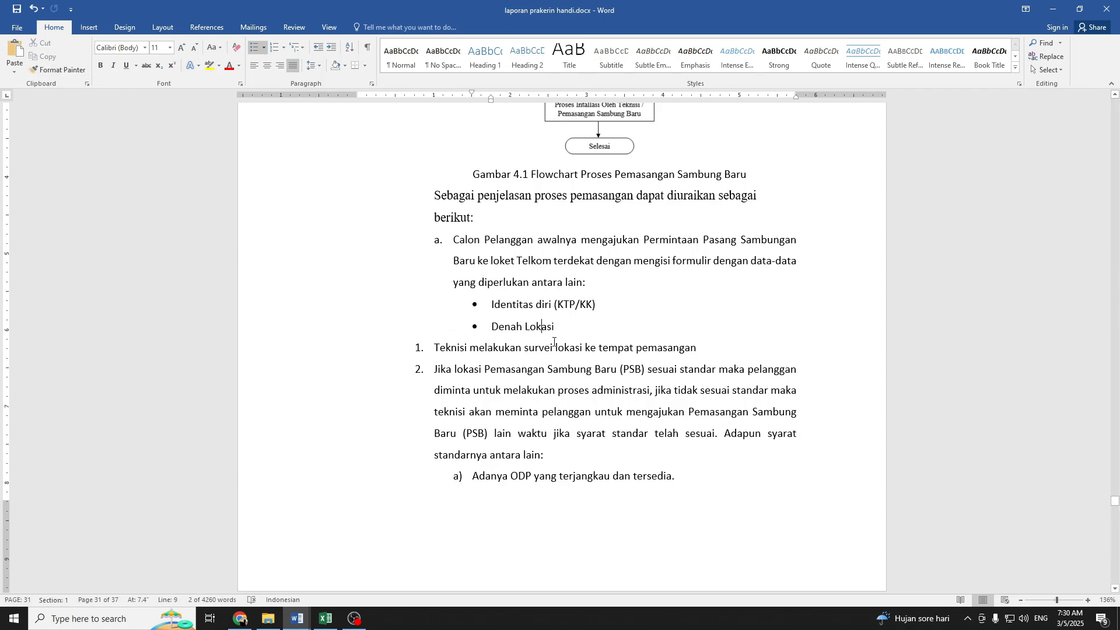
Try to copy the lettered list formatting of the "Calon Pelanggan awalnya mengajukan" item onto the "Teknisi melakukan survei lokasi" item
scroll(473, 300, down, 3)
scroll(474, 299, up, 2)
click(453, 167)
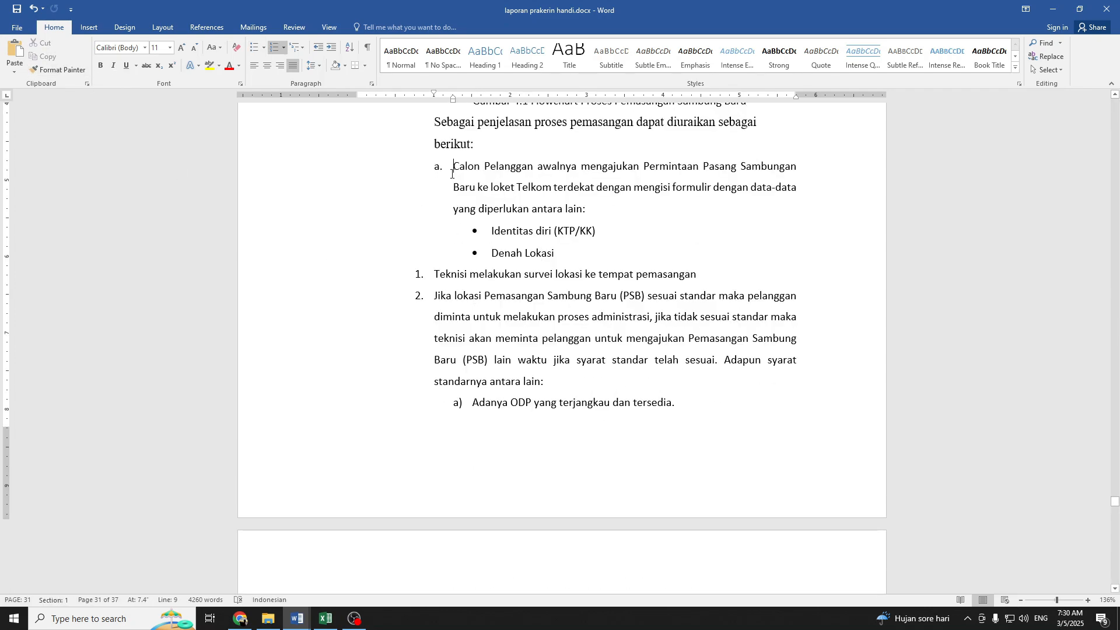
click(75, 67)
click(453, 278)
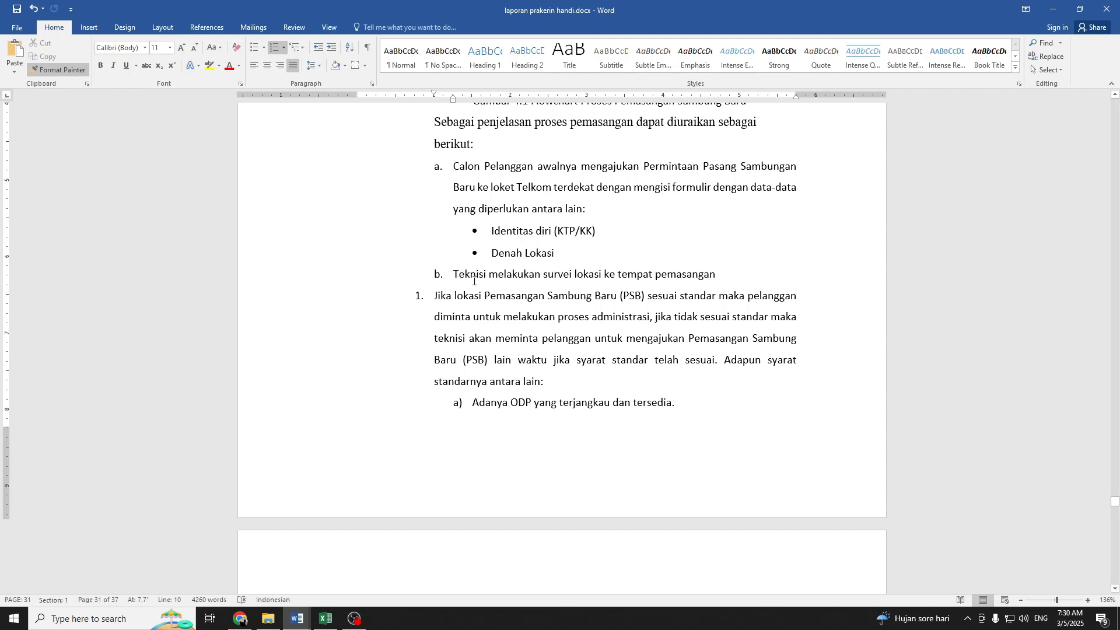
Change the numbering of the list item beginning "Calon Pelanggan awalnya mengajukan" to the "1." number format
click(437, 167)
click(283, 49)
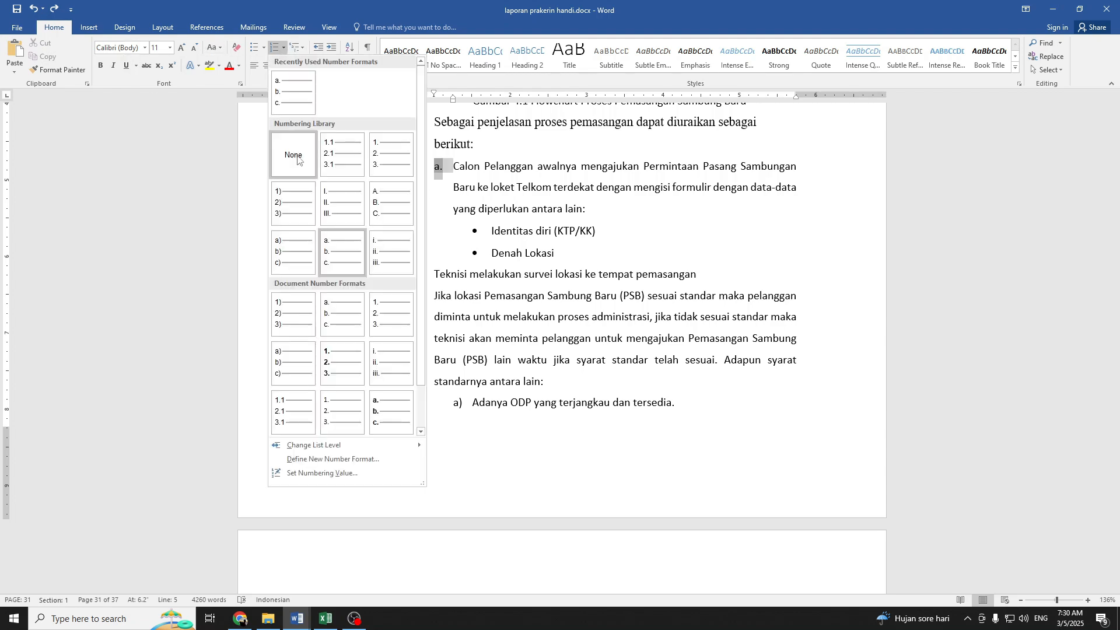
click(391, 154)
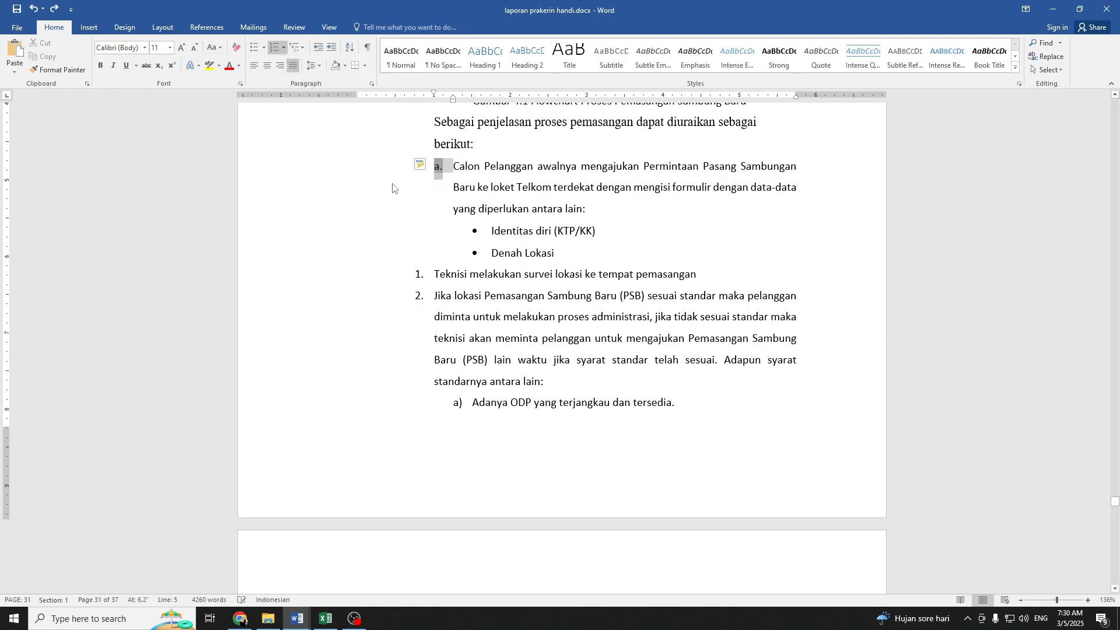
Copy the first item's numbered formatting onto the "Teknisi melakukan survei", "Jika lokasi Pemasangan", "Pada Proses Administrasi" and "Setelah proses administrasi" items
click(76, 72)
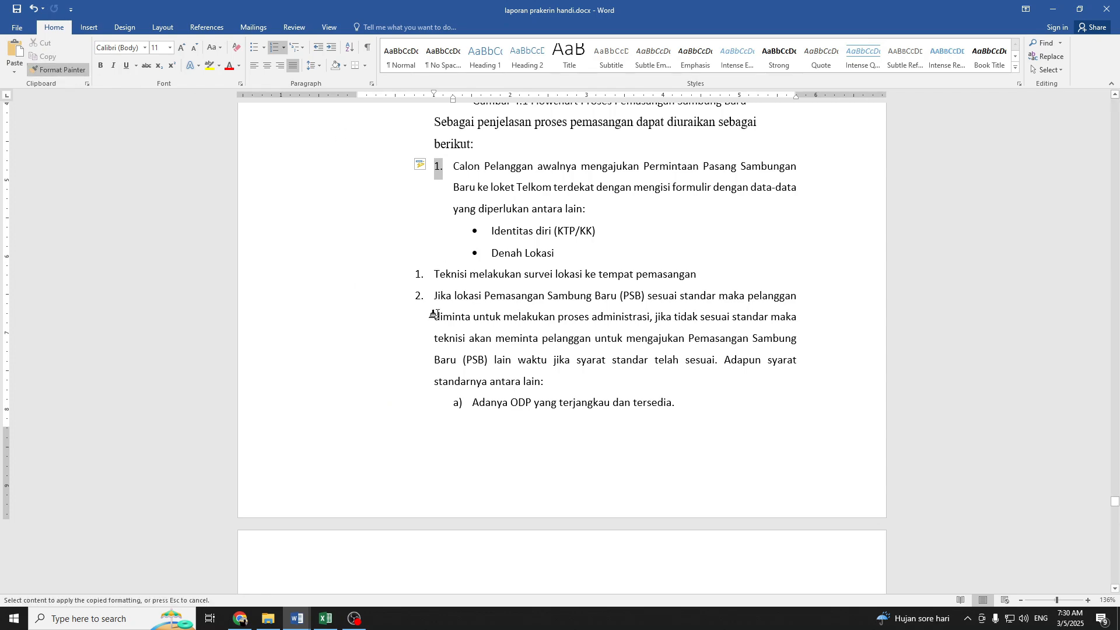
click(452, 283)
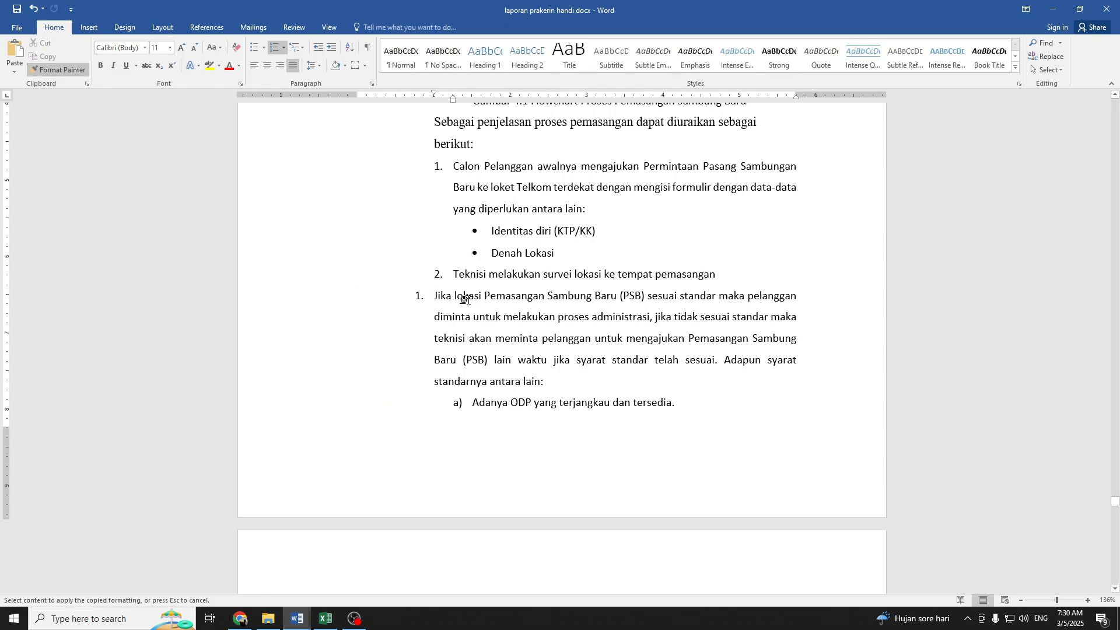
click(467, 298)
scroll(532, 342, down, 6)
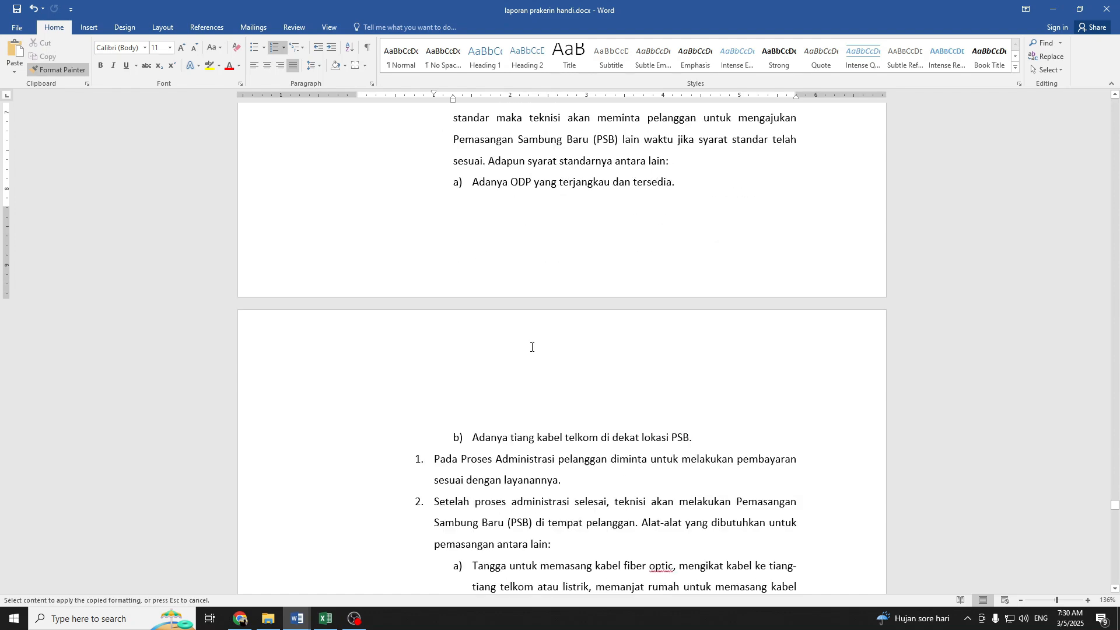
click(444, 279)
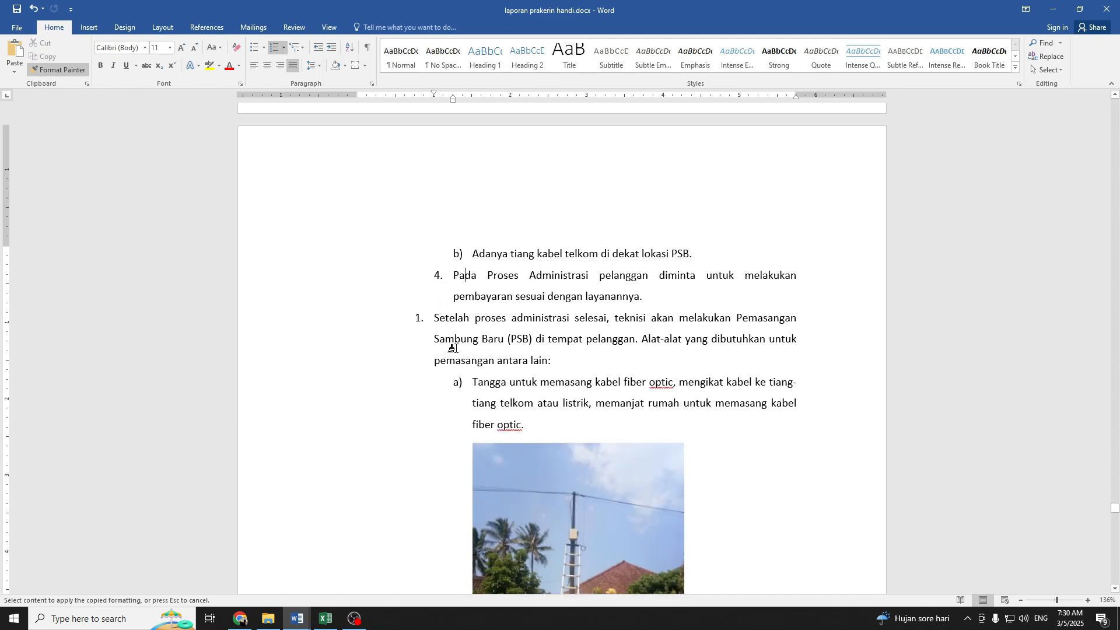
click(463, 322)
Compare the five numbered process steps and their sub-items with the Pemasangan Sambung Baru flowchart
scroll(552, 351, down, 2)
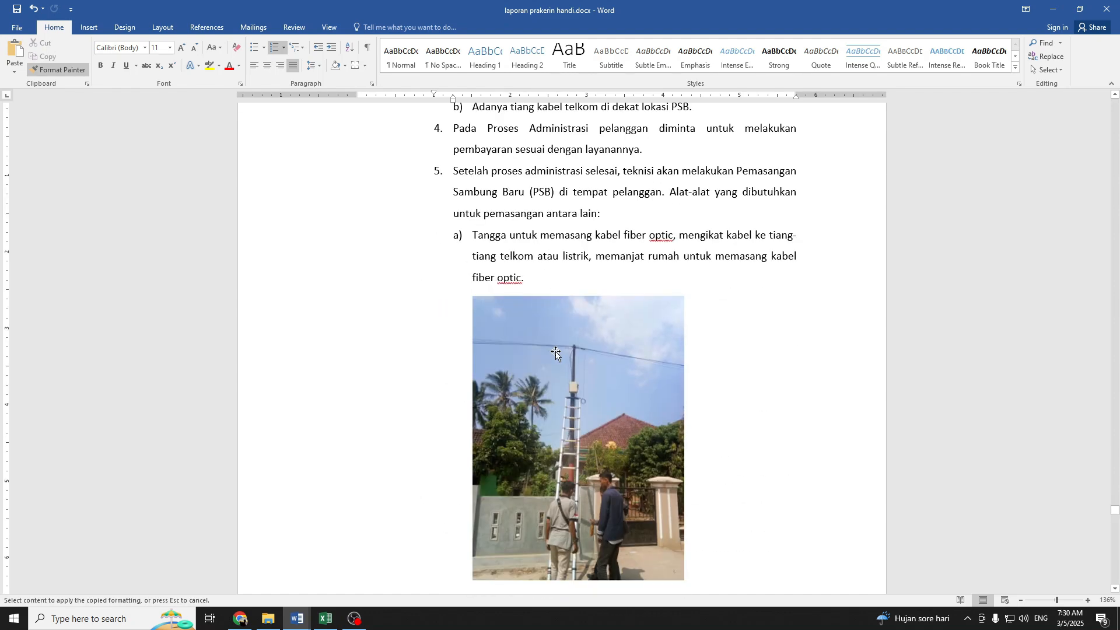
scroll(590, 330, up, 9)
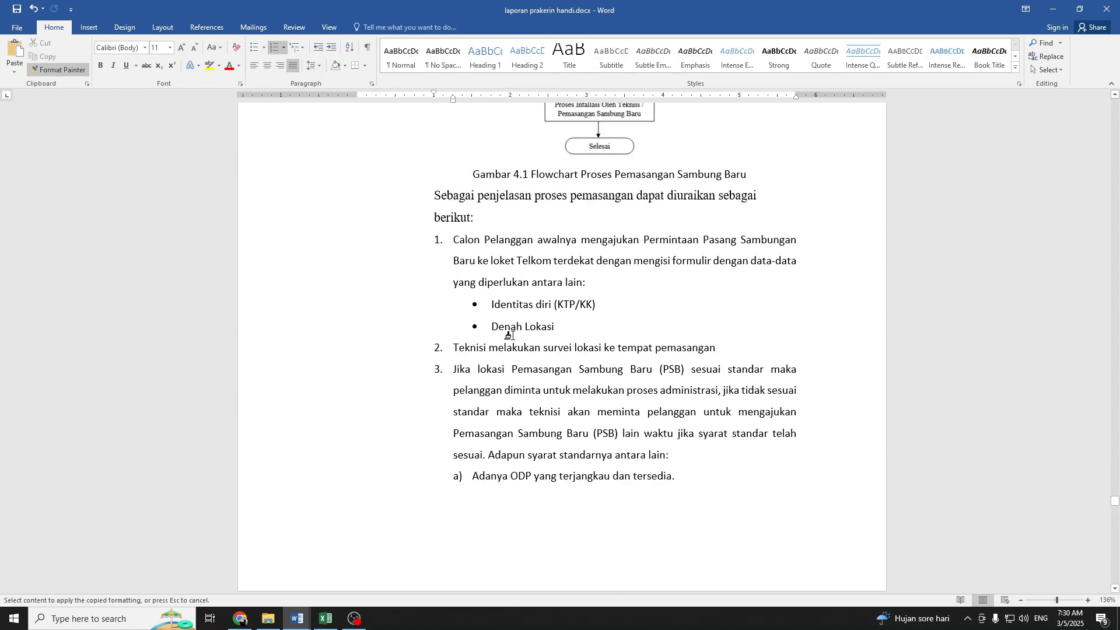
scroll(576, 363, down, 2)
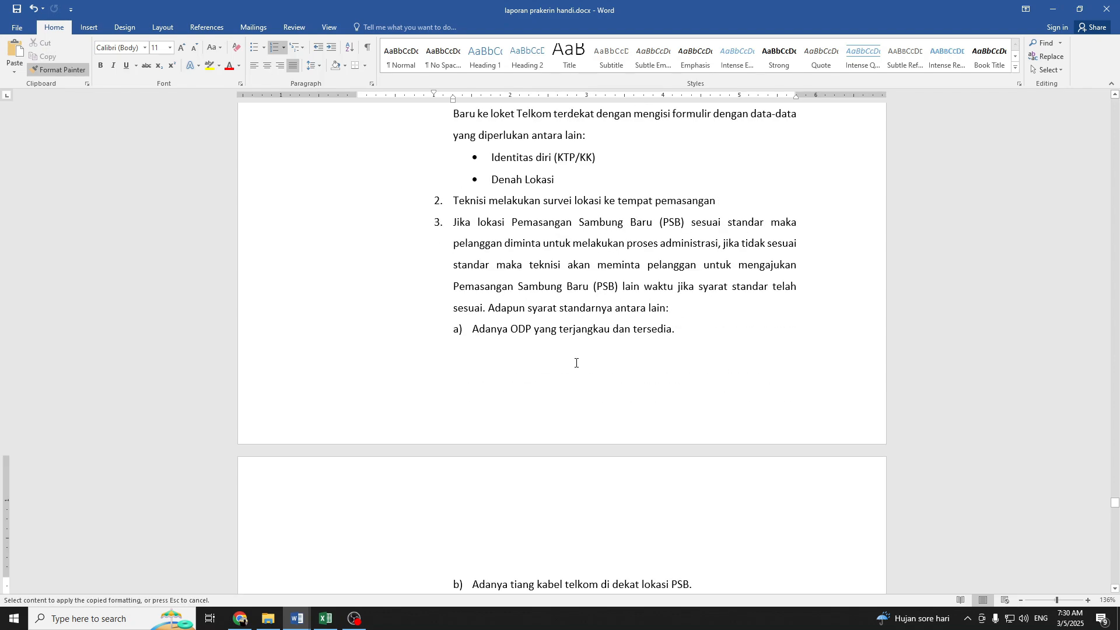
scroll(575, 362, up, 6)
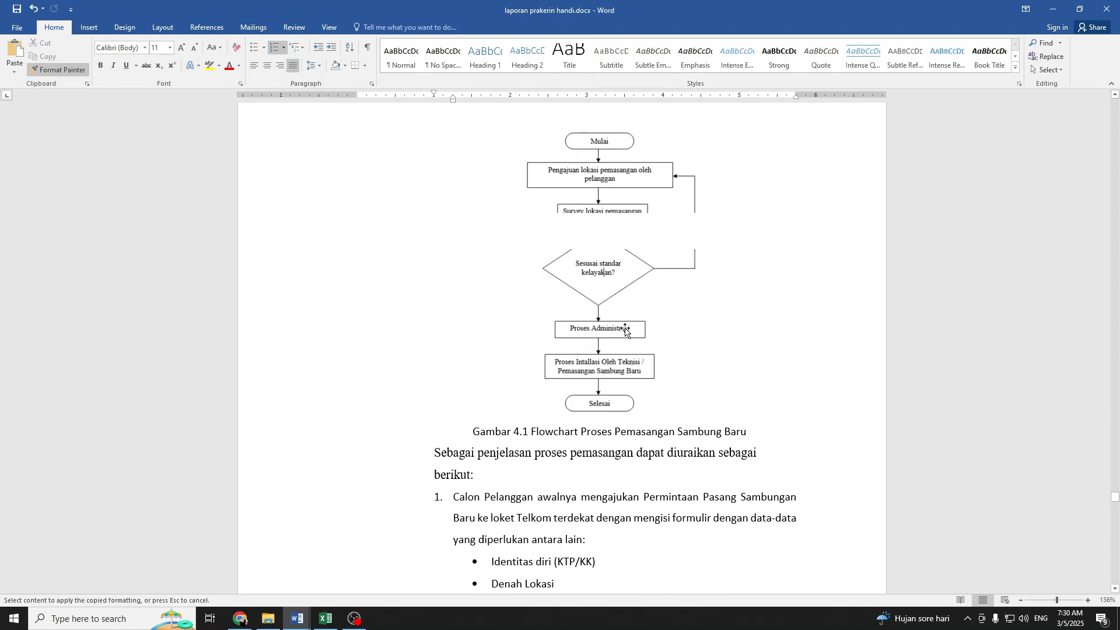
scroll(623, 342, down, 3)
scroll(623, 348, down, 3)
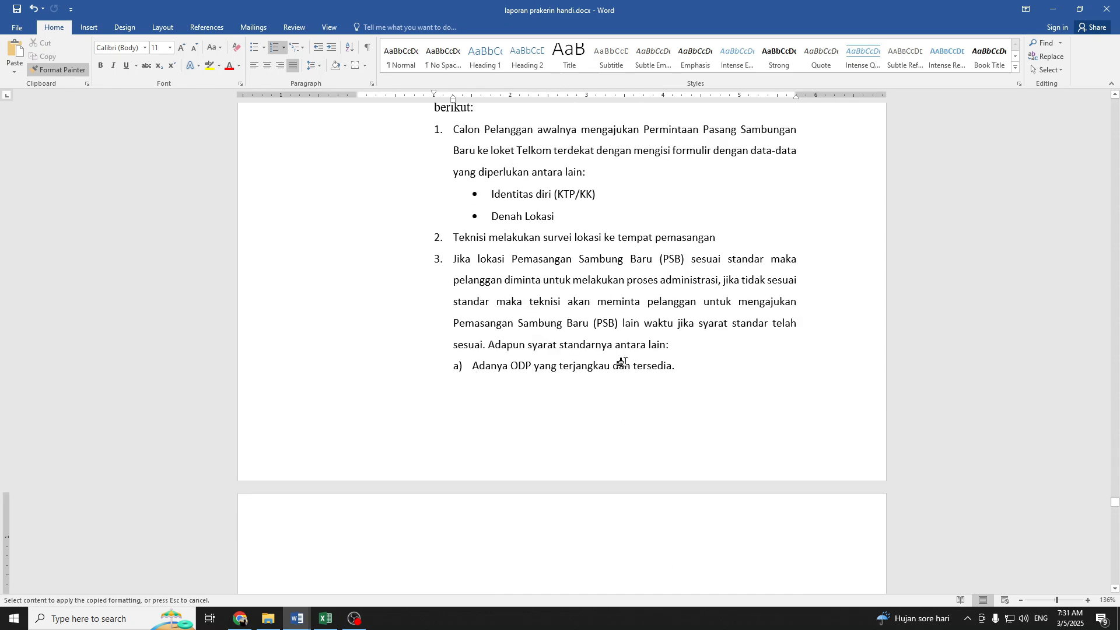
scroll(623, 362, down, 2)
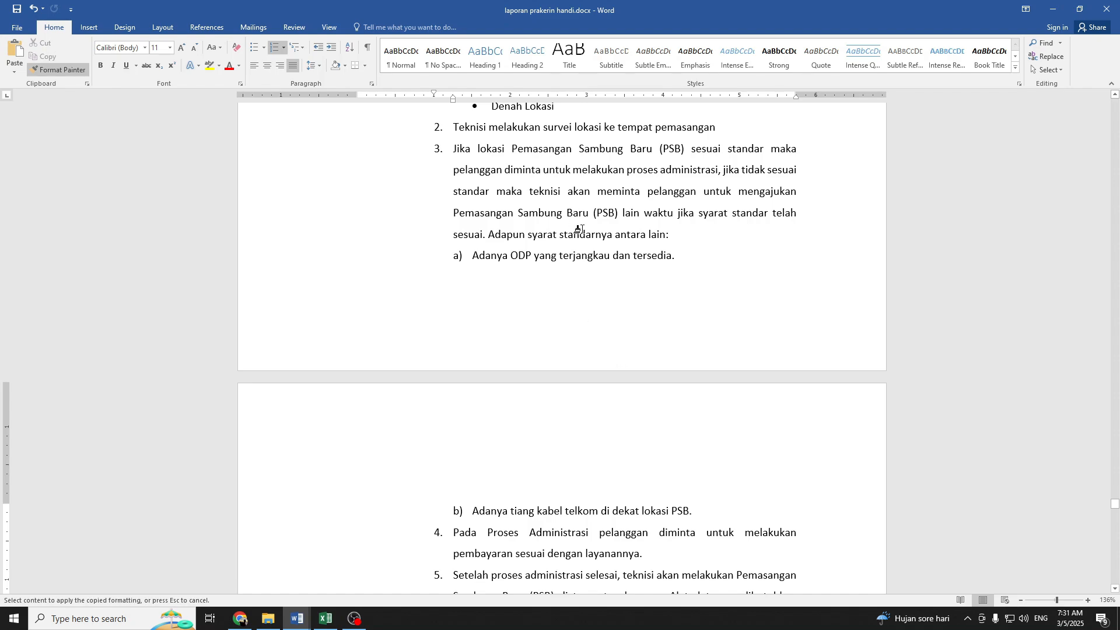
scroll(580, 251, down, 5)
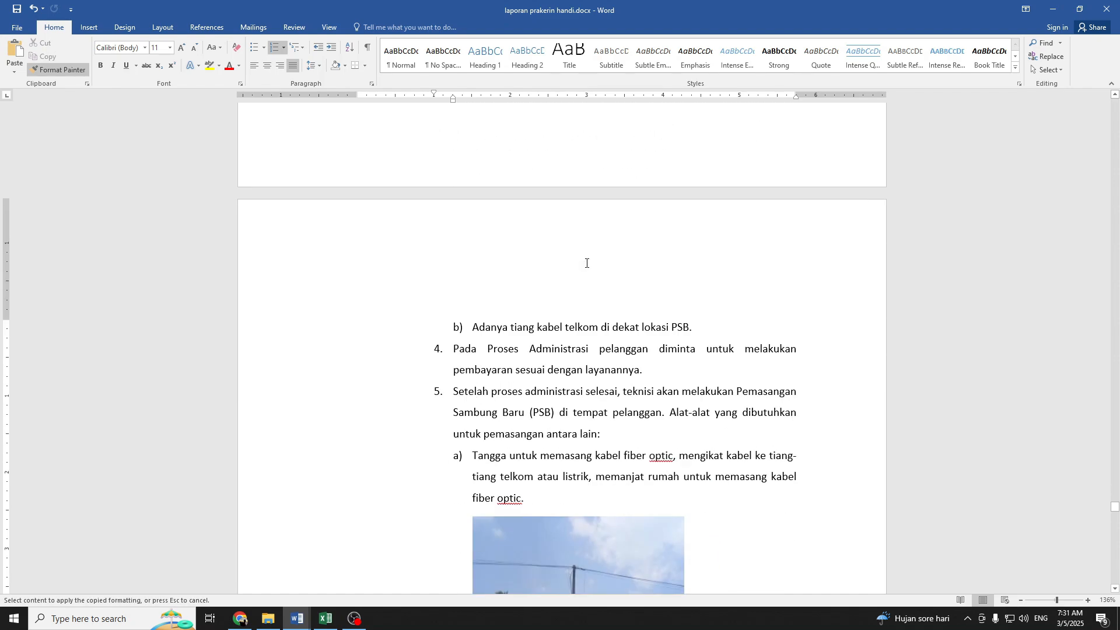
Examine the lettered installation tool items with their photos and captions, from the ladder to the STB Indihome
scroll(582, 265, down, 4)
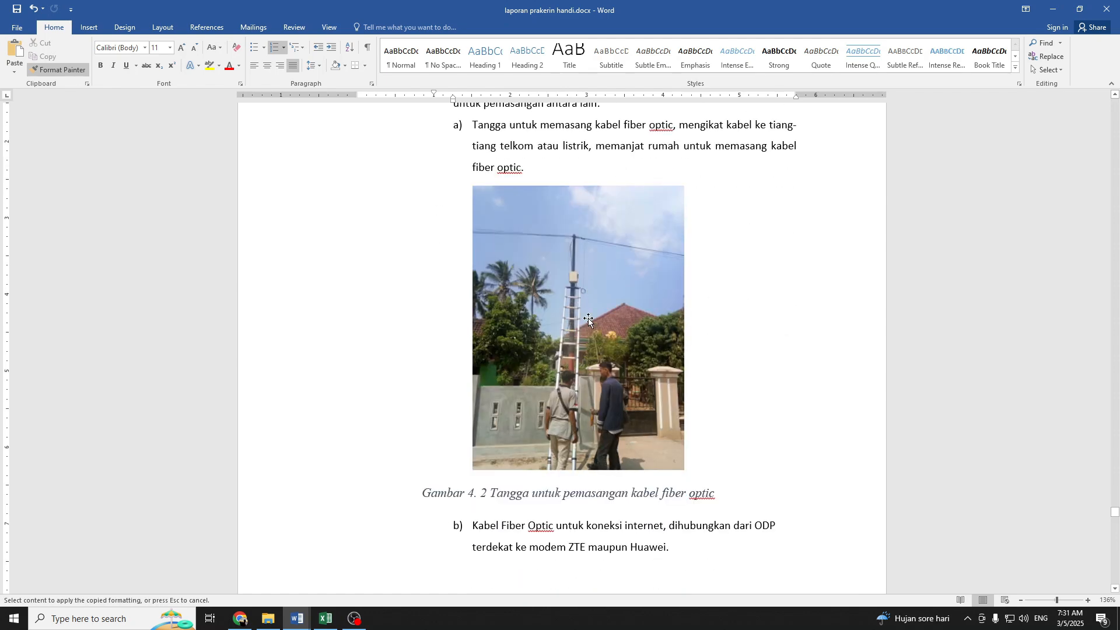
scroll(588, 320, down, 2)
scroll(599, 375, up, 4)
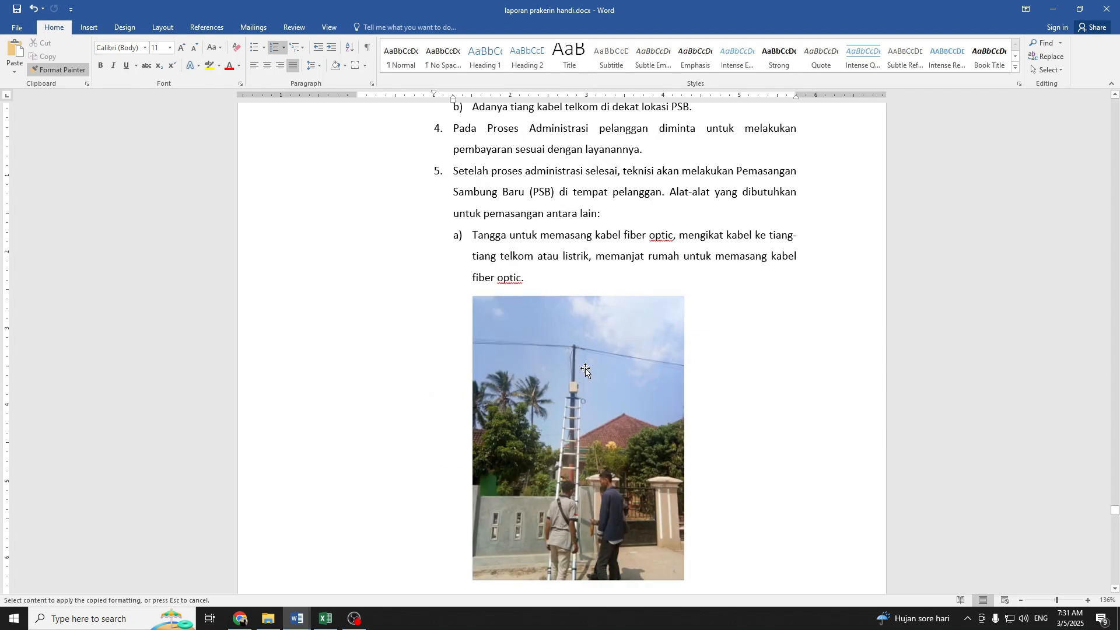
scroll(588, 367, down, 3)
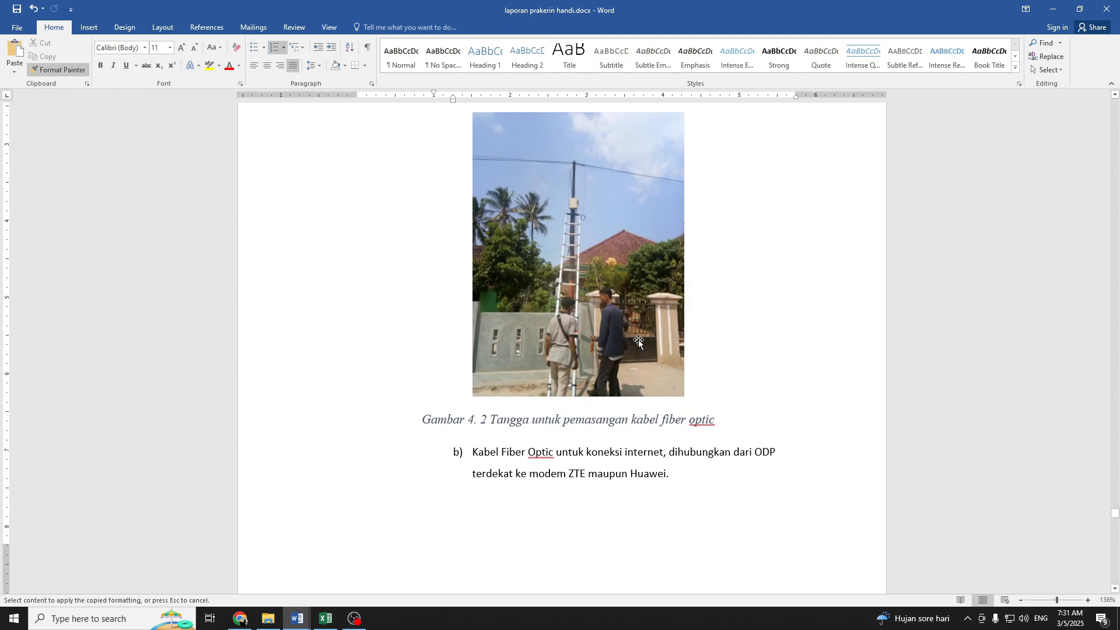
scroll(603, 334, up, 1)
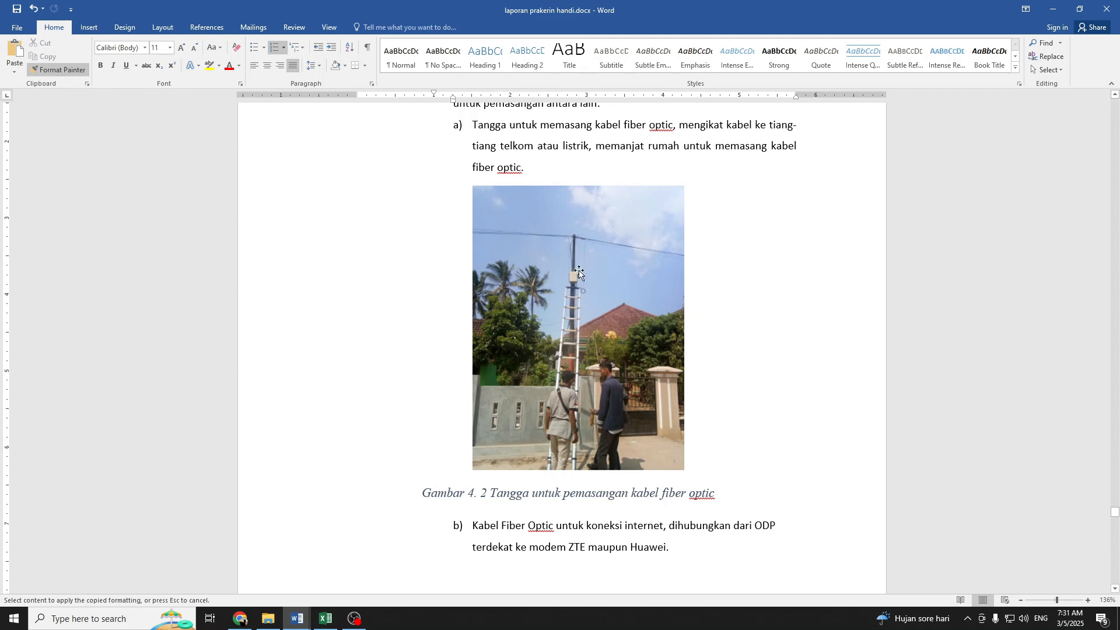
scroll(563, 266, down, 3)
scroll(622, 401, down, 9)
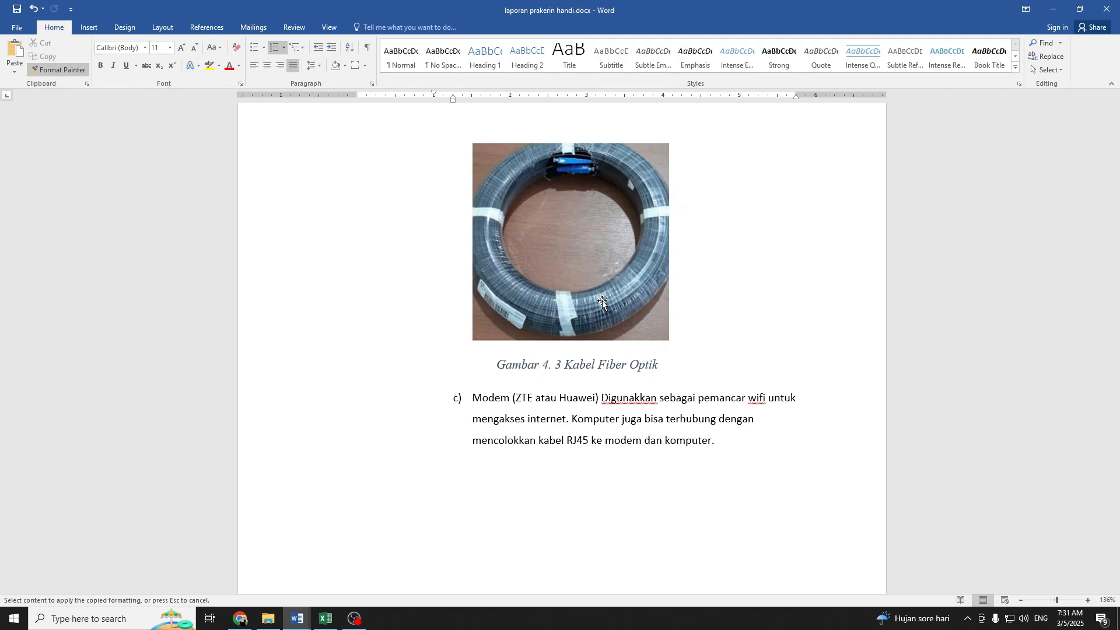
scroll(537, 363, down, 4)
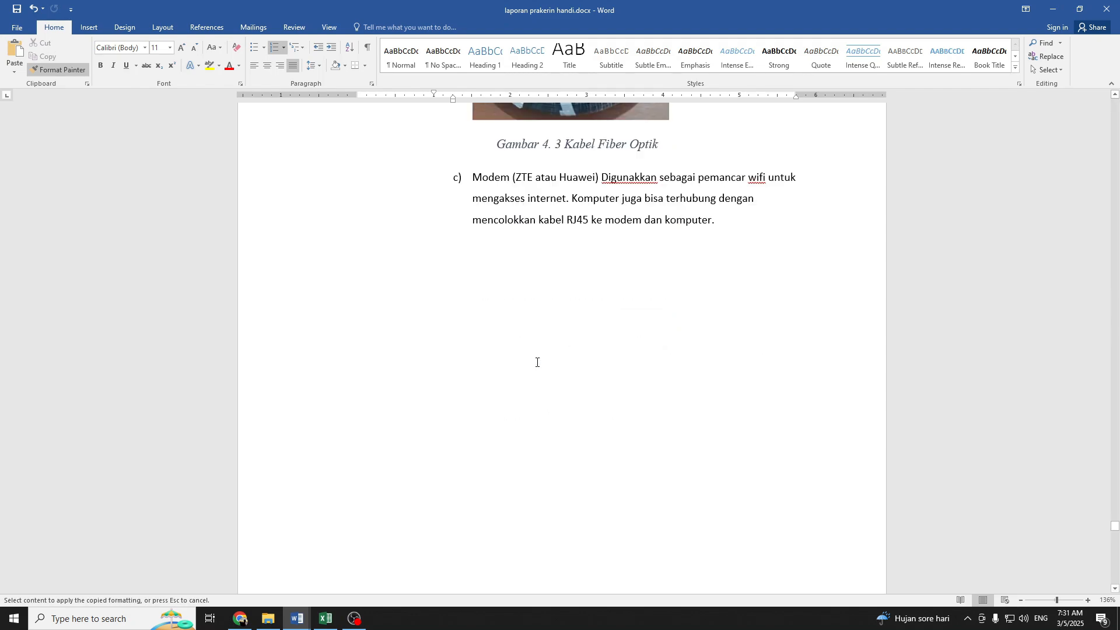
scroll(525, 356, up, 5)
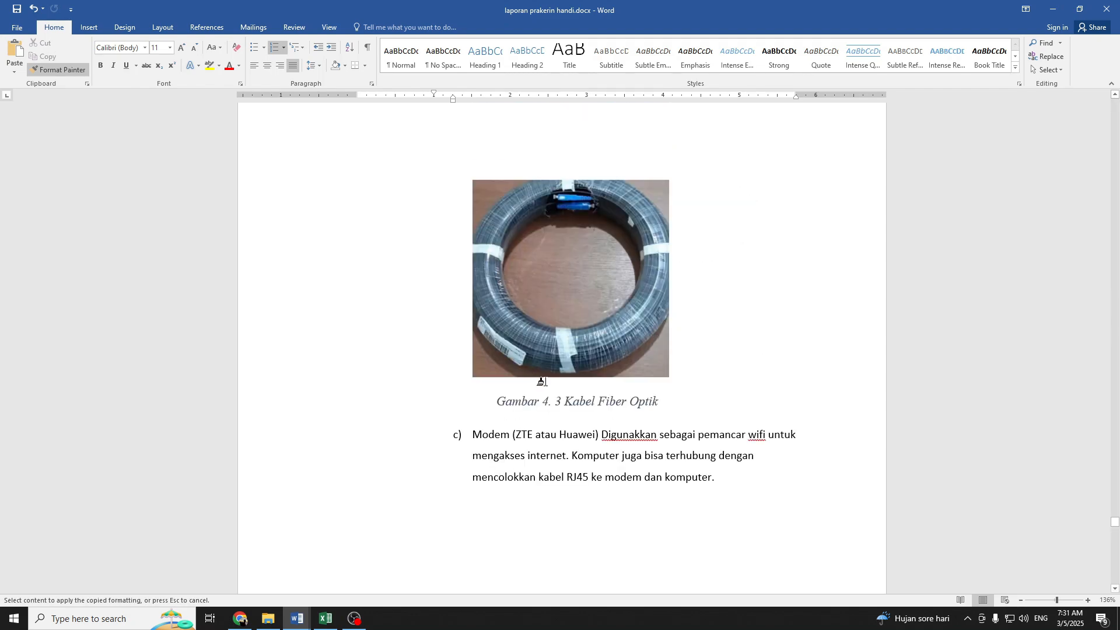
scroll(546, 385, down, 7)
scroll(554, 396, down, 16)
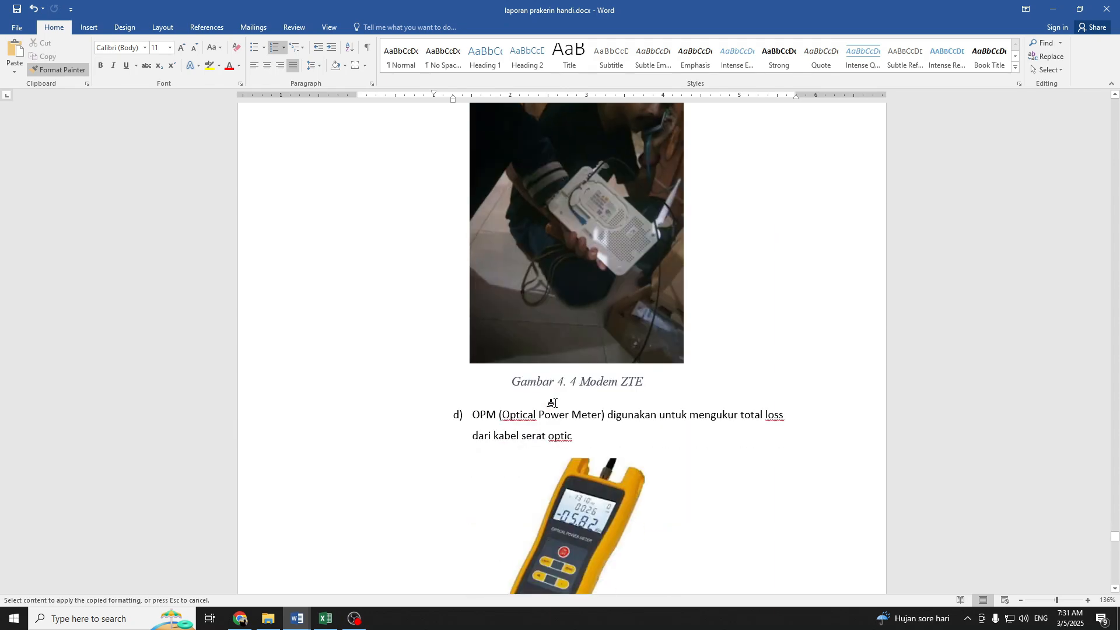
scroll(557, 405, down, 10)
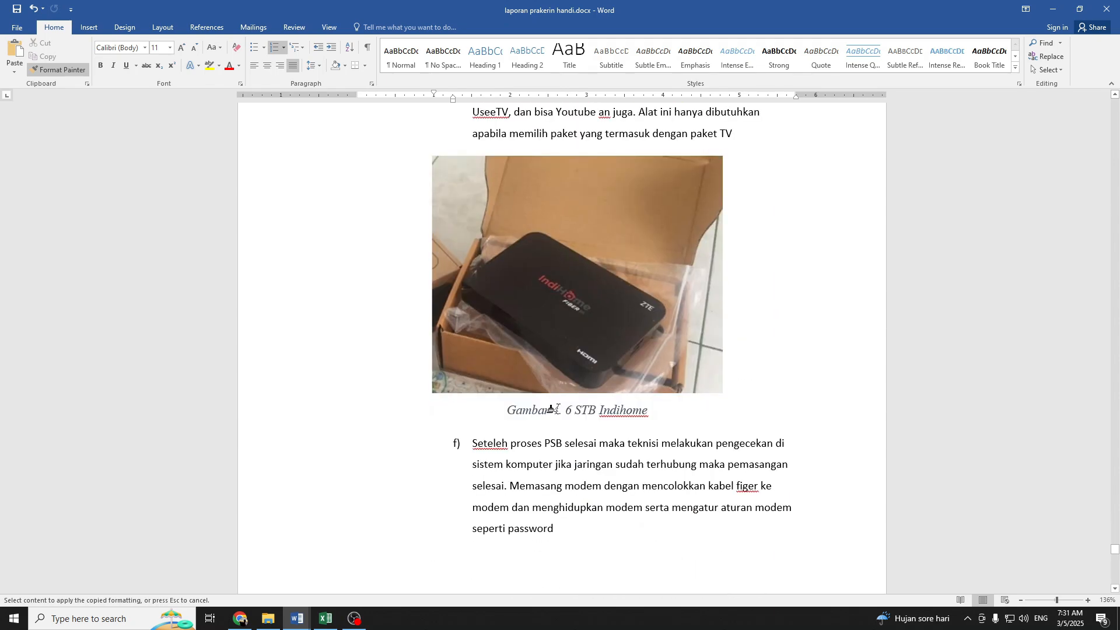
Try to copy the numbered formatting onto the "Seteleh proses PSB selesai" item, then undo the change
scroll(501, 376, up, 5)
click(481, 375)
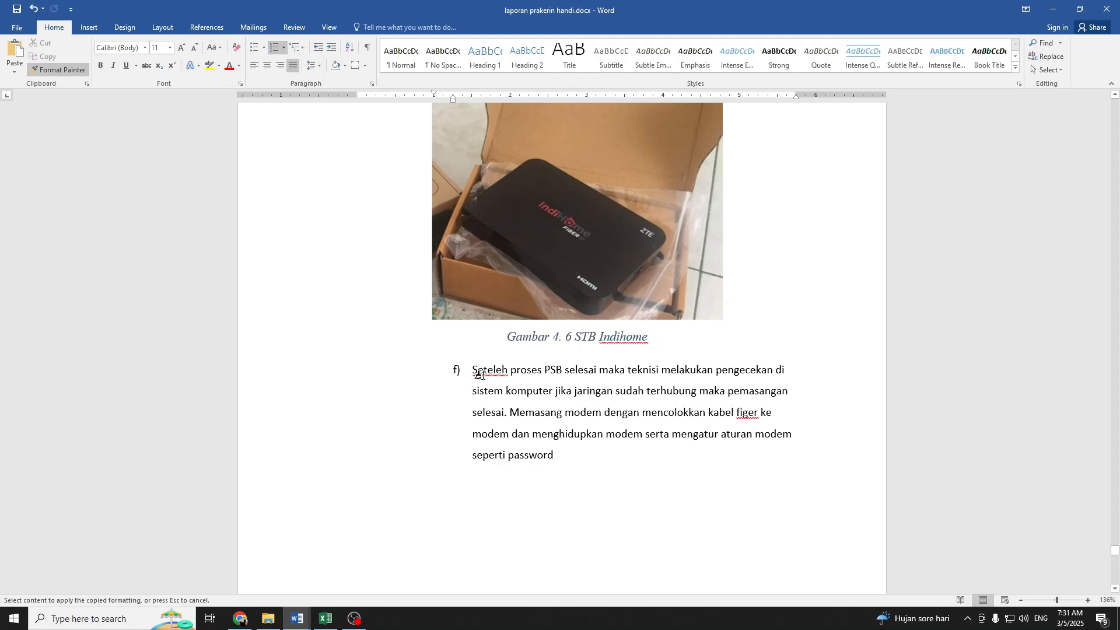
scroll(541, 422, up, 4)
key(ctrl+z)
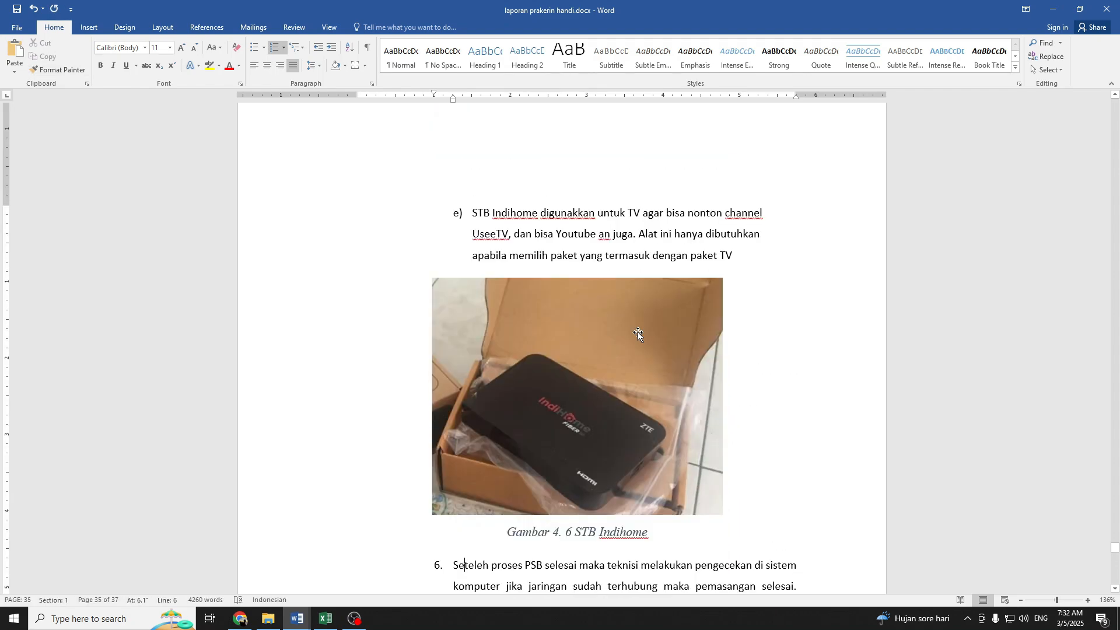
scroll(549, 361, down, 3)
key(ctrl+y)
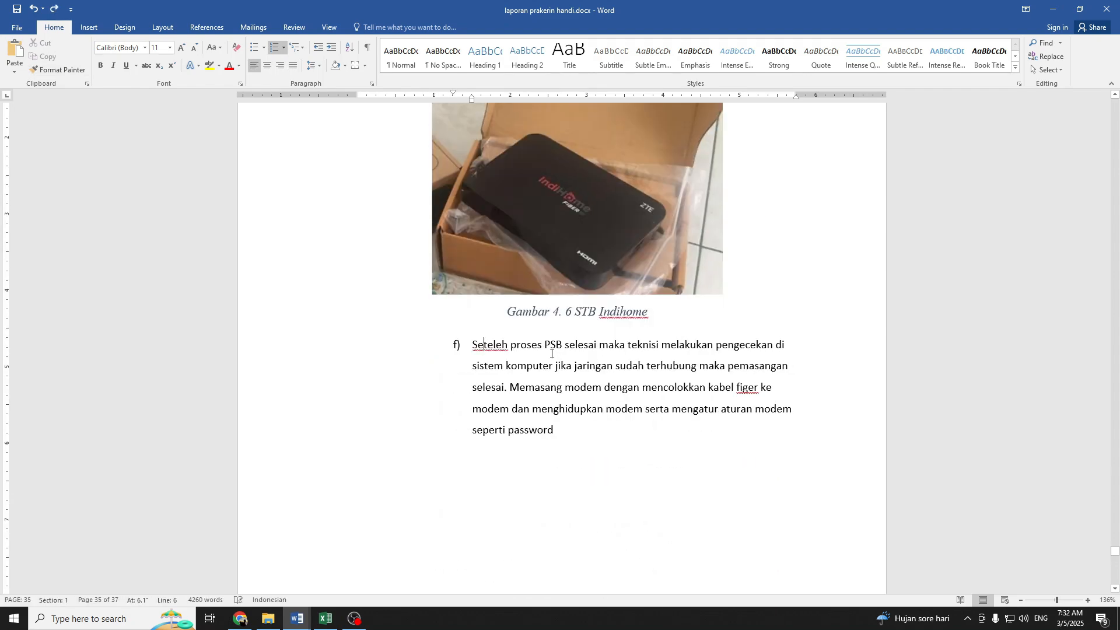
Recheck the numbering and sub-item lettering from the first process step through the modem item in the tool list
scroll(593, 395, up, 20)
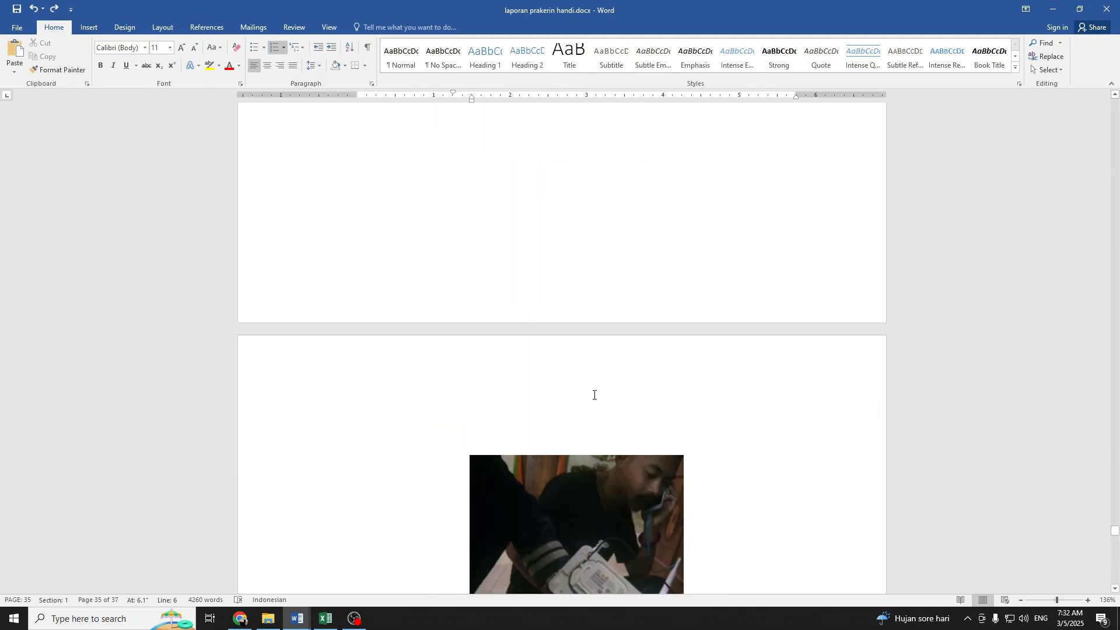
scroll(594, 395, up, 15)
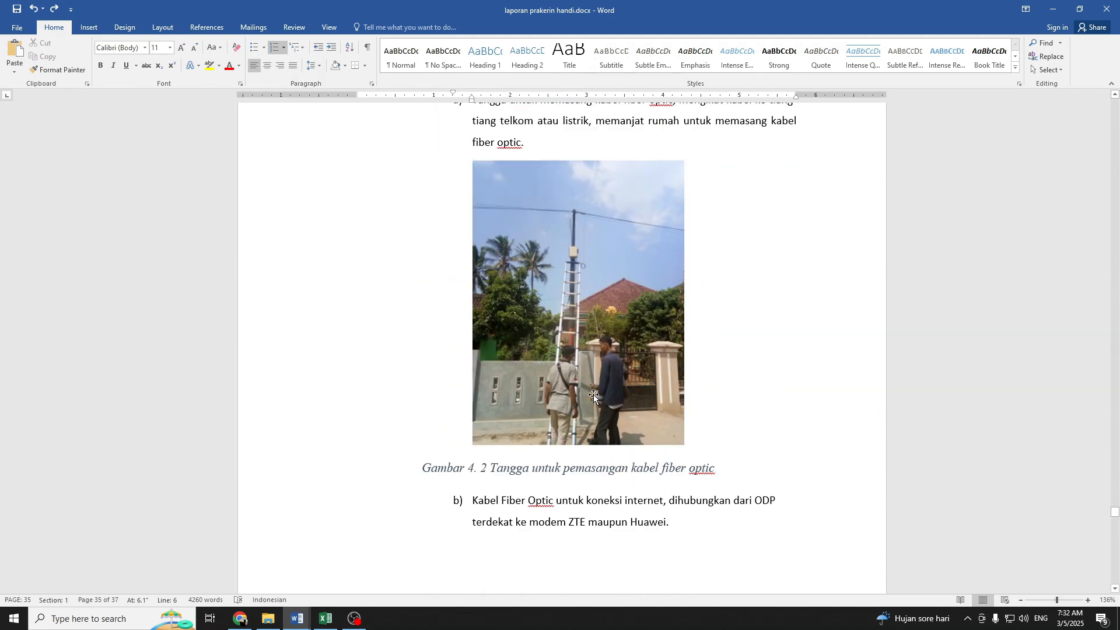
scroll(593, 395, up, 15)
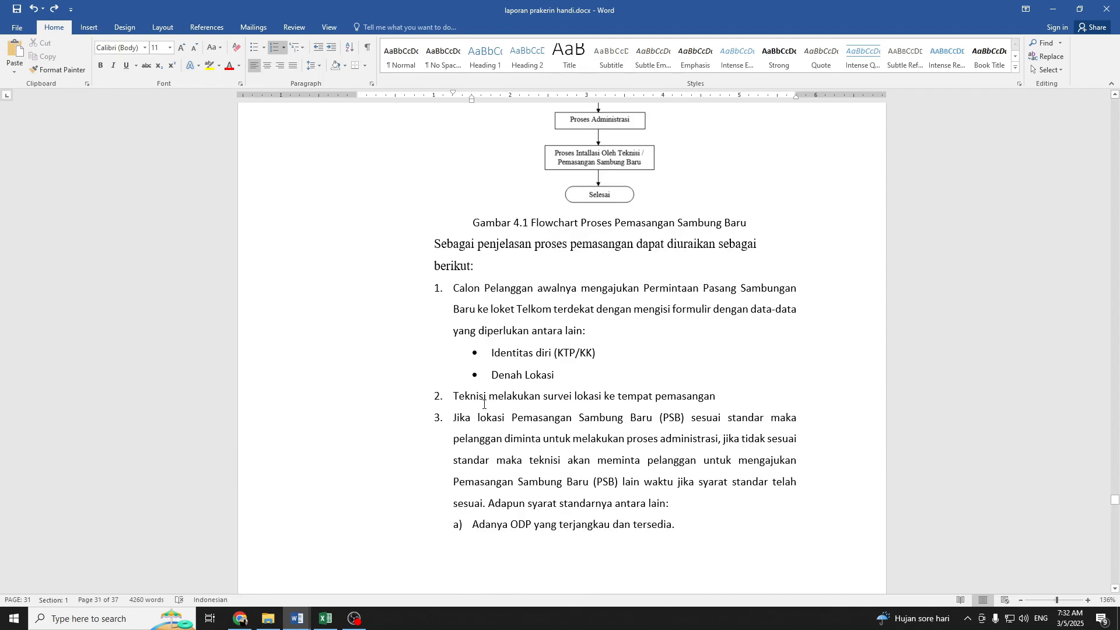
scroll(533, 404, down, 3)
scroll(569, 334, down, 10)
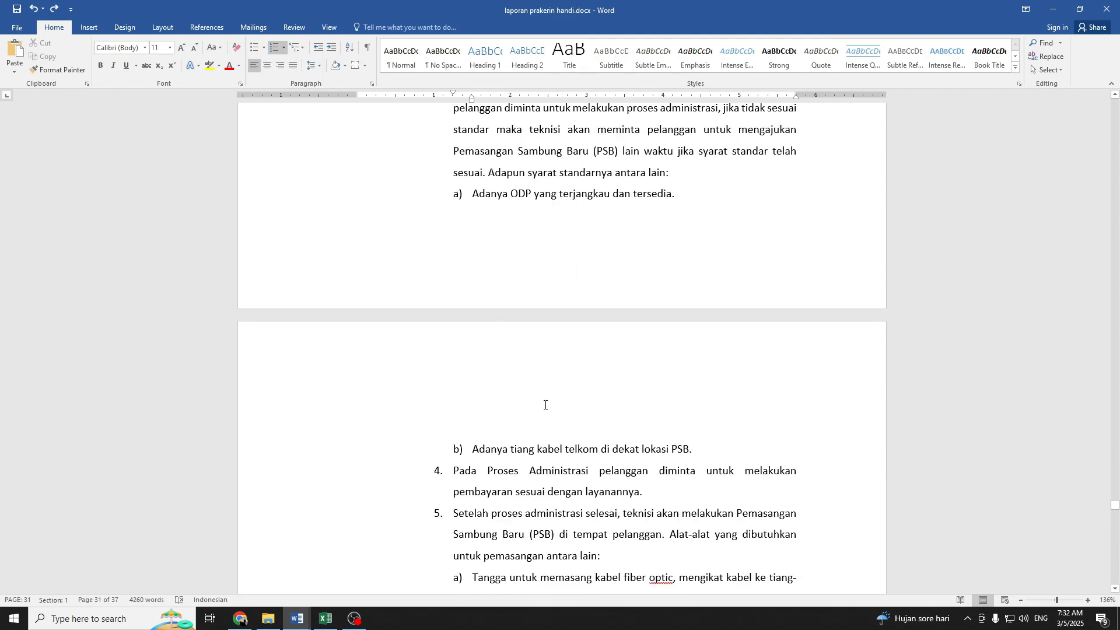
triple_click(473, 368)
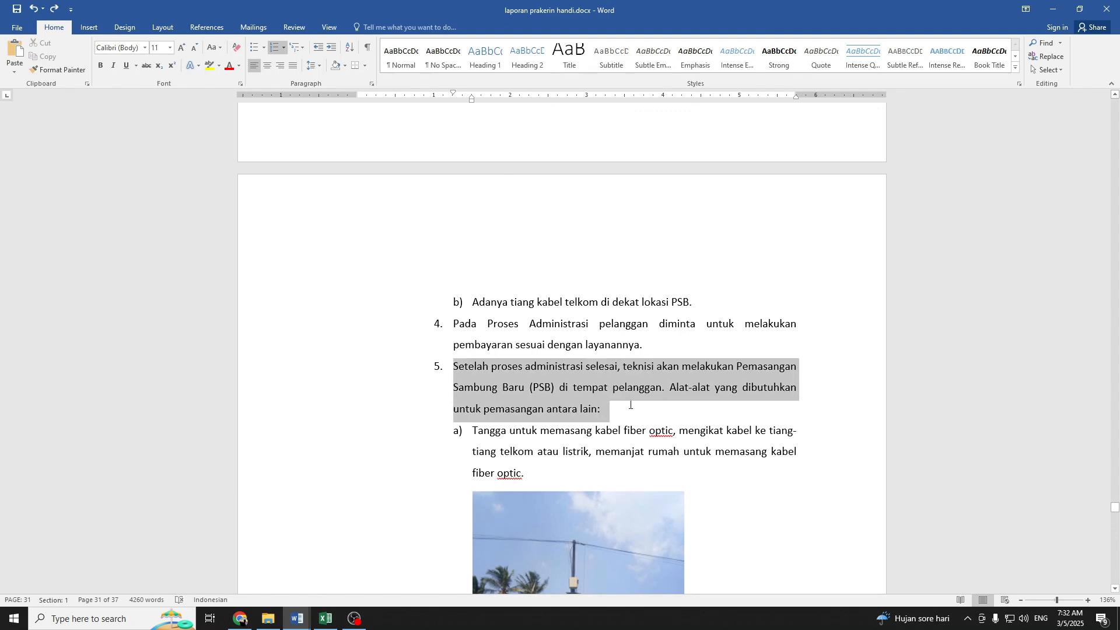
click(686, 407)
scroll(686, 406, down, 20)
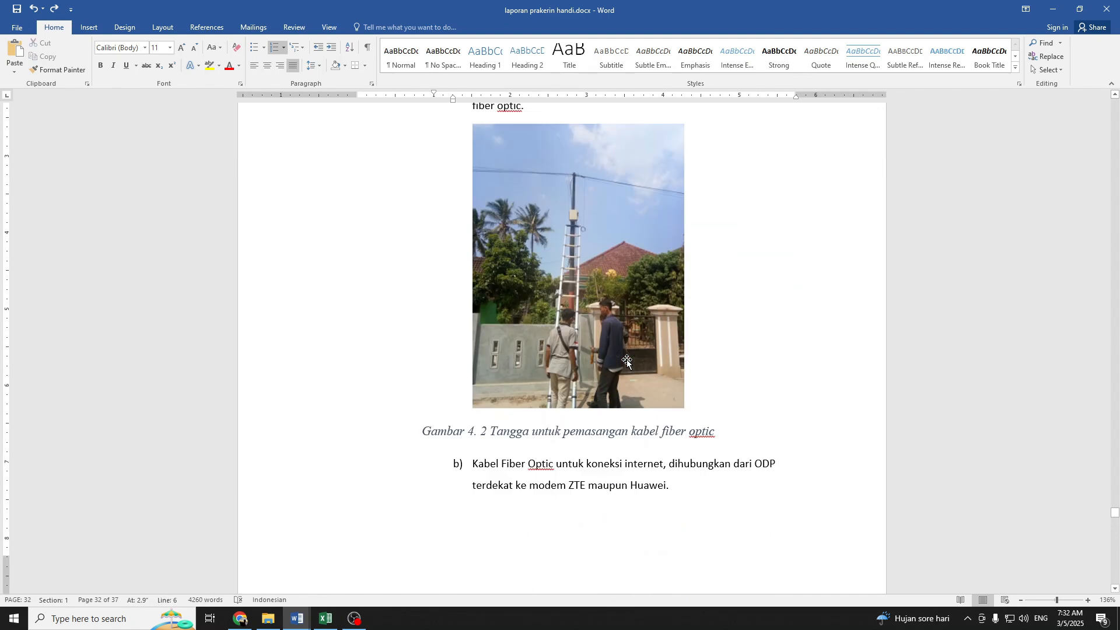
scroll(625, 367, down, 7)
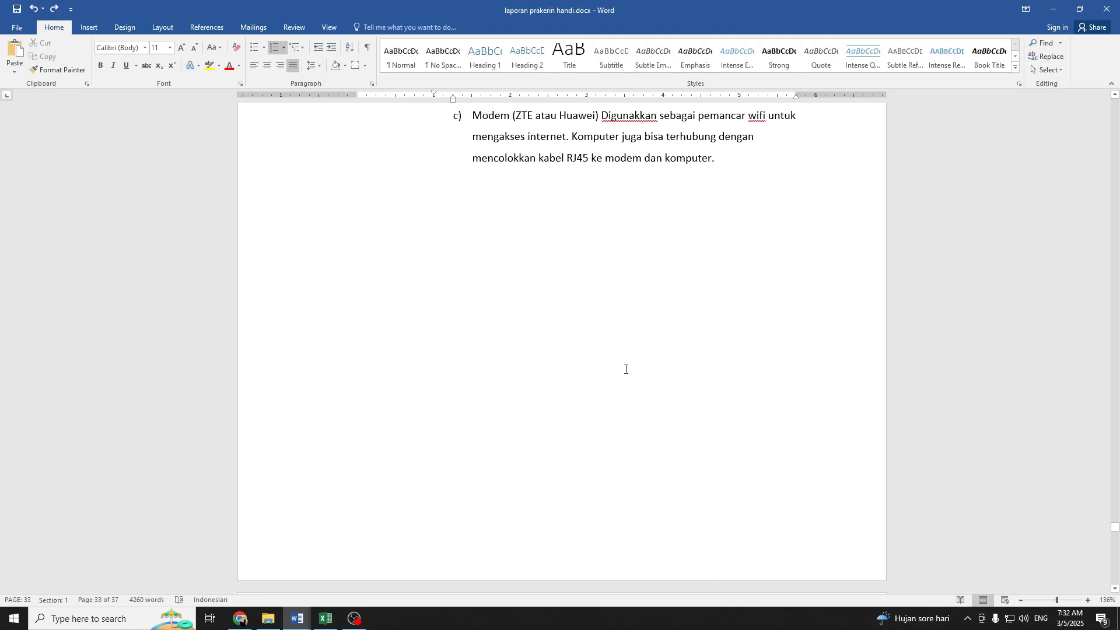
scroll(625, 370, up, 7)
scroll(618, 375, up, 6)
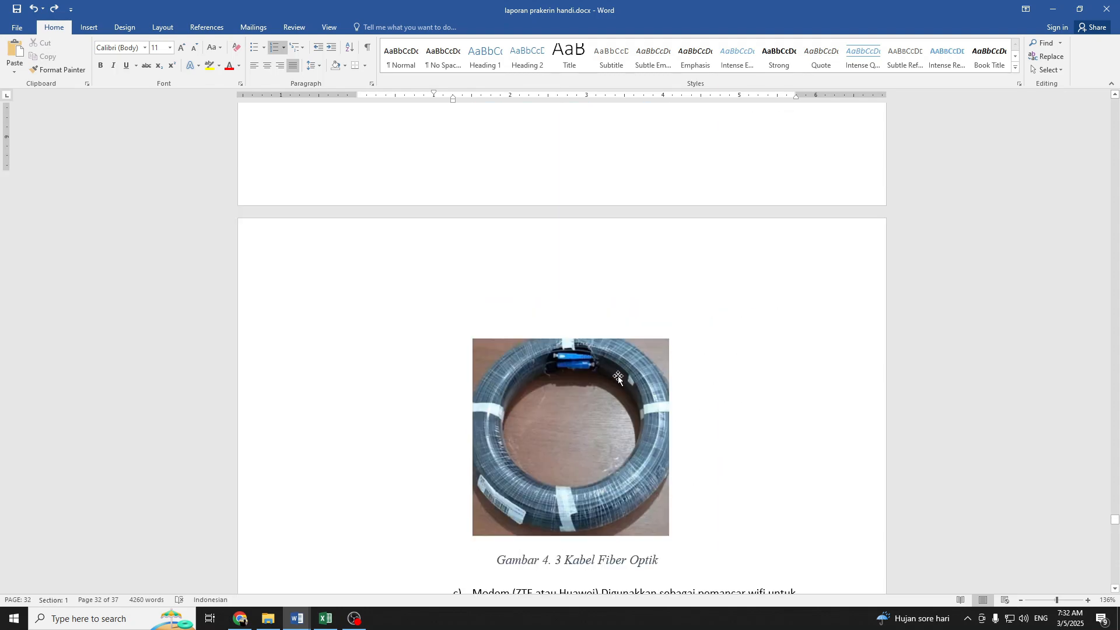
Delete the blank line between the "Gambar 4. 7 Proses pemasangan modem" caption and the 4.2.2 Permintaan Pencabutan heading
scroll(619, 380, down, 13)
scroll(621, 384, up, 16)
scroll(621, 385, down, 20)
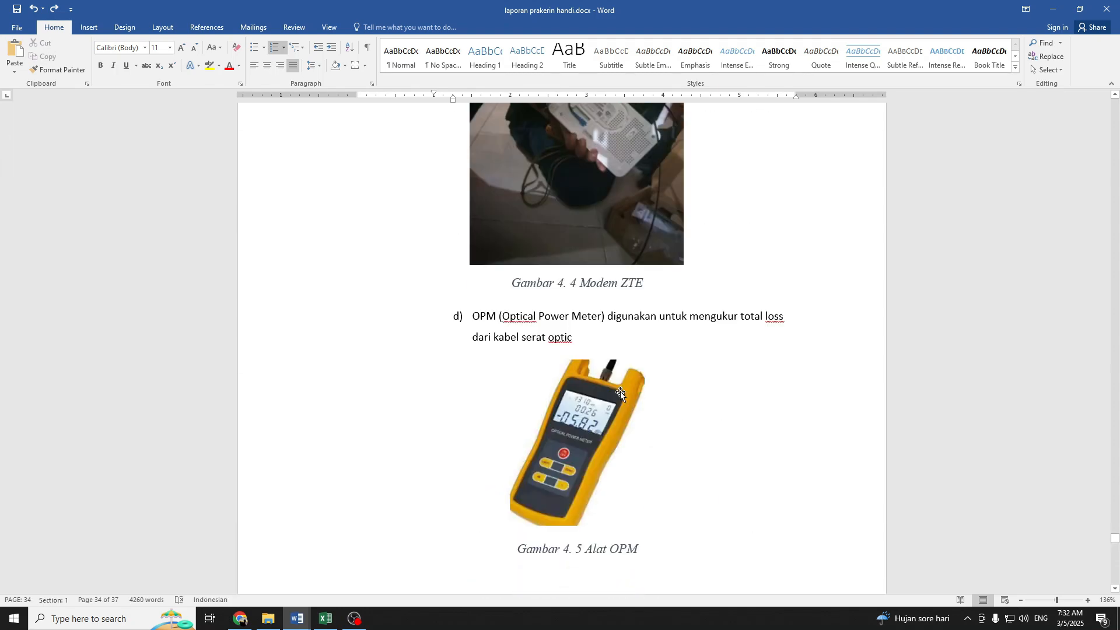
scroll(622, 395, down, 20)
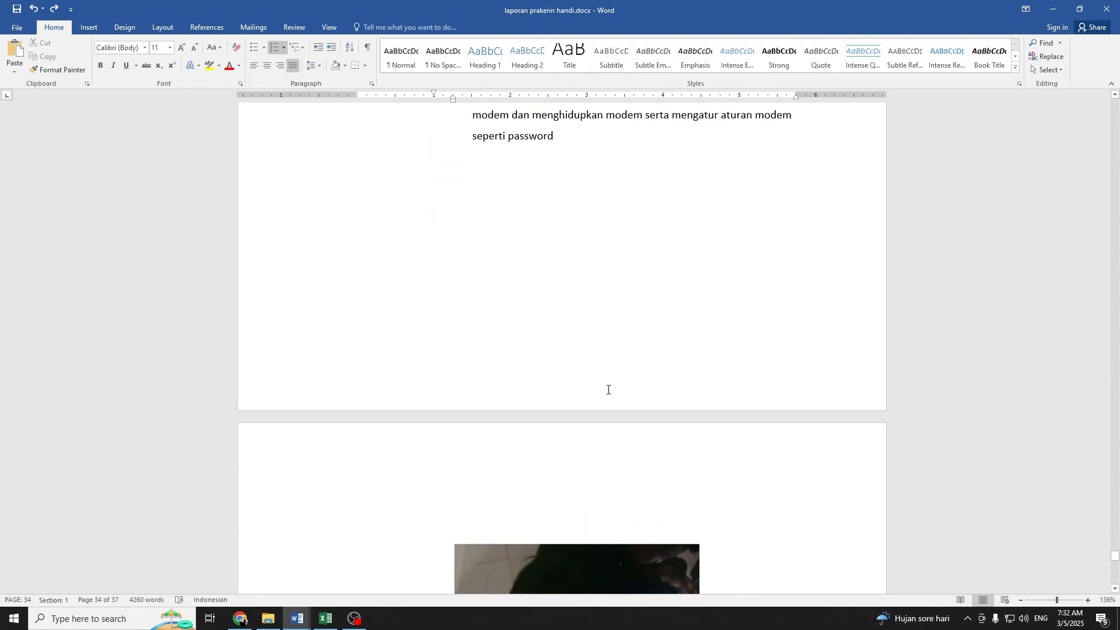
scroll(595, 366, down, 5)
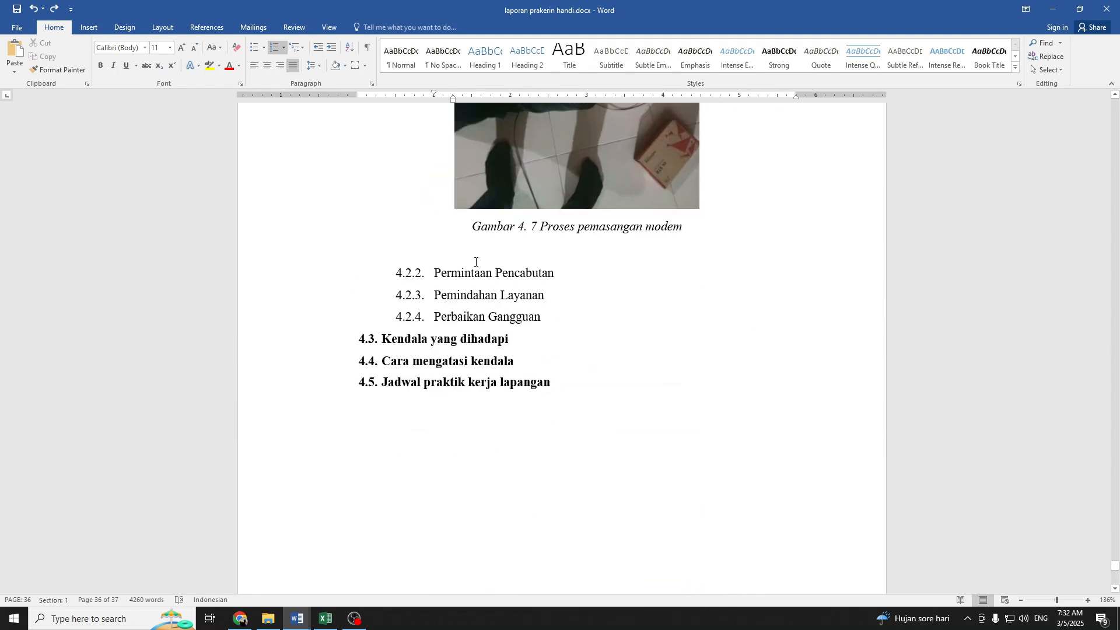
click(542, 257)
key(Delete)
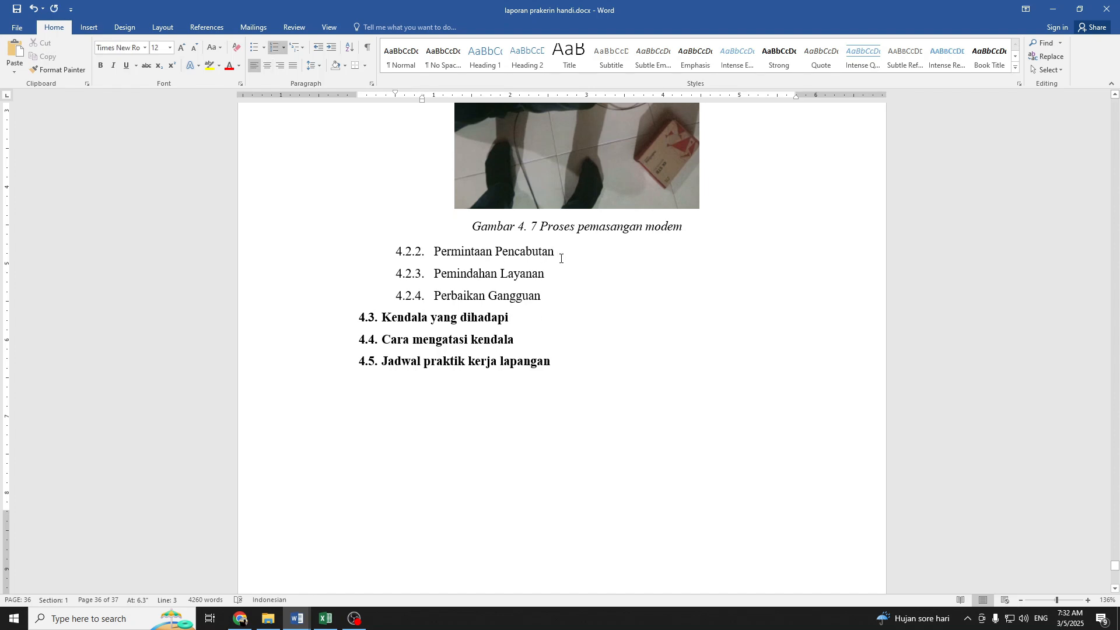
Add an unnumbered line under 4.2.2 Permintaan Pencabutan reading "Jelaskan juga seperti di atas cuman beda topik"
key(Return)
key(BackSpace)
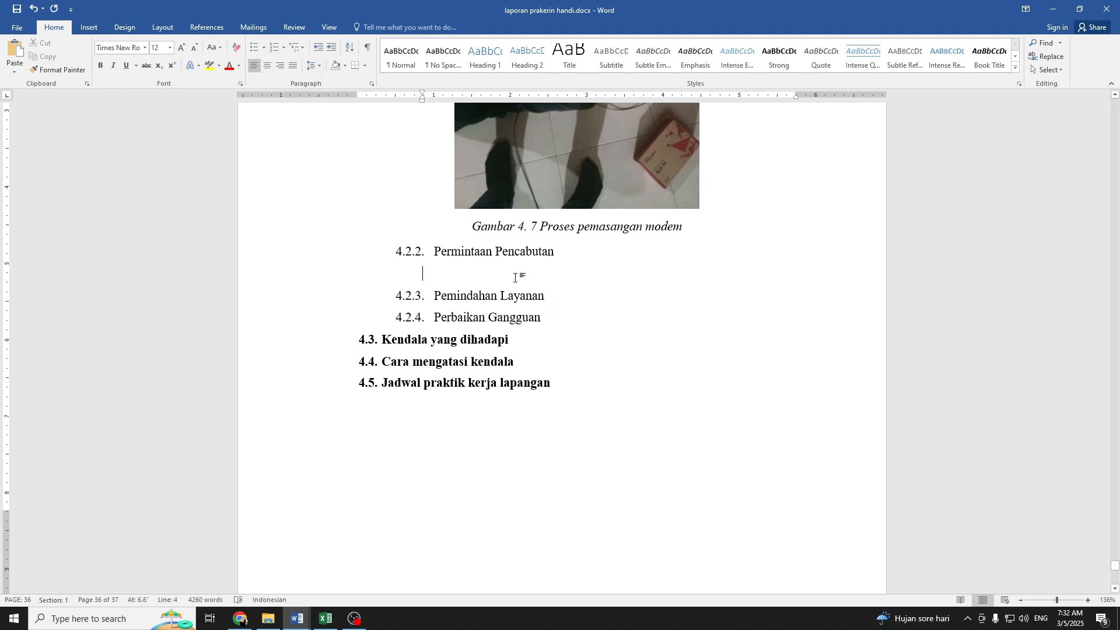
text(jelaska)
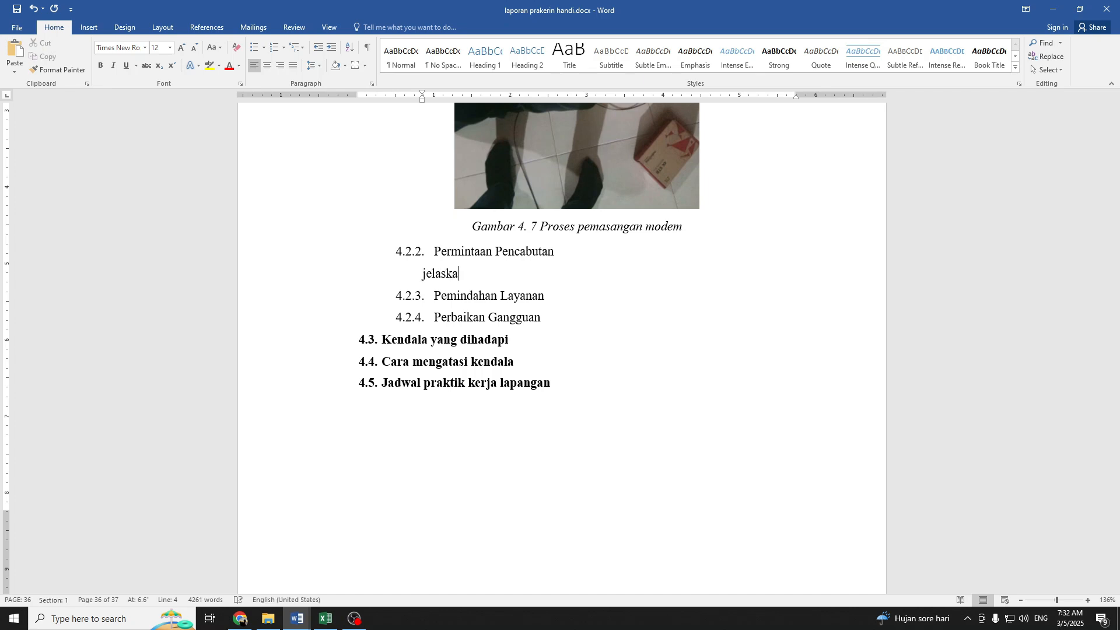
text(n jusa)
key(BackSpace)
text(ga sepoe)
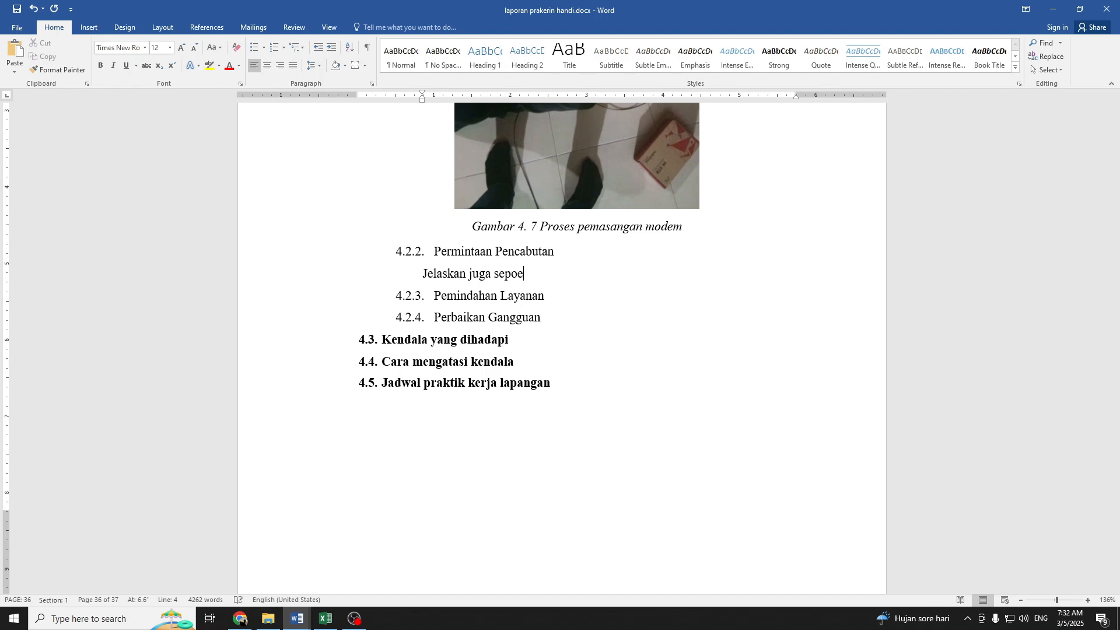
key(BackSpace)
key(BackSpace)
text(erti di atas cuman bed)
key(BackSpace)
text(beda top)
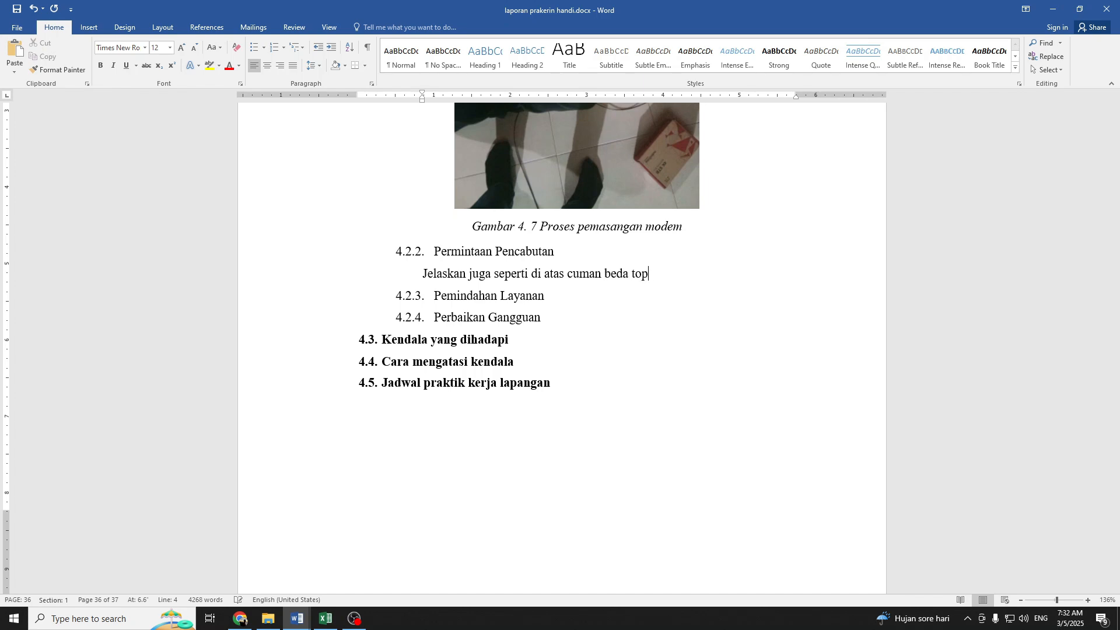
text(ik)
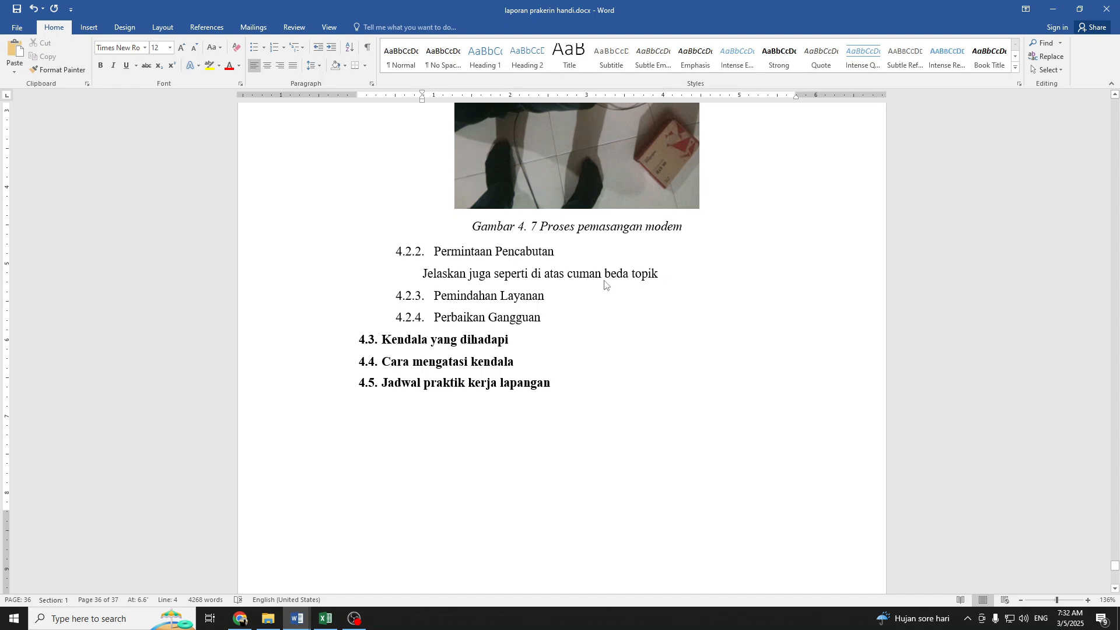
Copy the "Jelaskan juga seperti di atas cuman beda topik" sentence onto a new line under 4.2.3 Pemindahan Layanan
drag(662, 281, 395, 277)
key(ctrl+c)
click(596, 299)
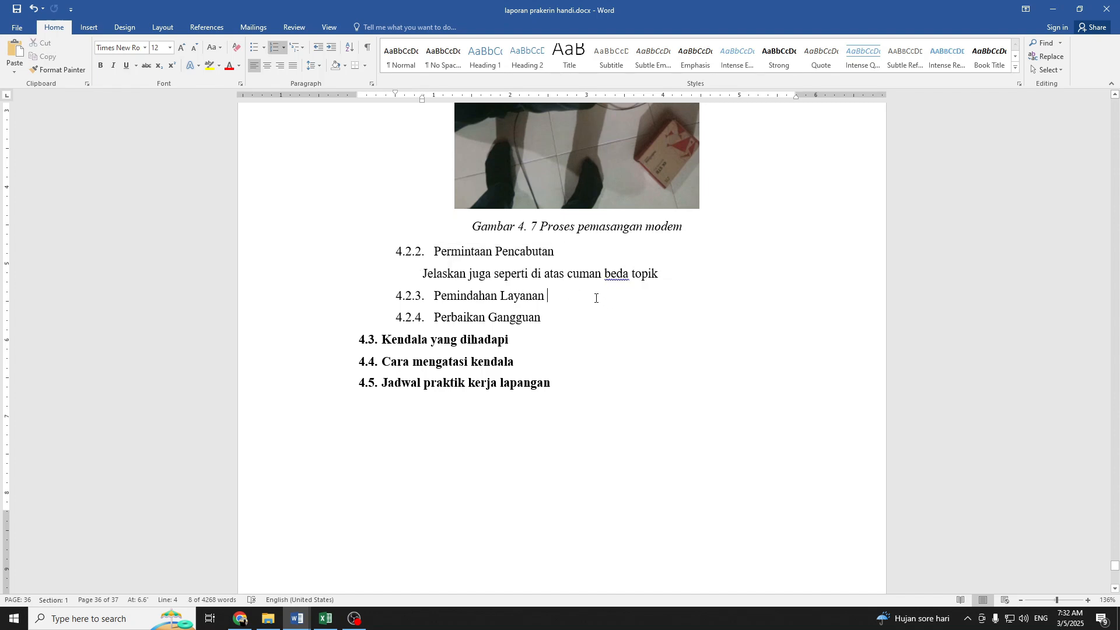
key(Return)
key(ctrl+v)
Try to tidy the numbering and blank line around the pasted sentence under 4.2.3, then step back through those edits
key(BackSpace)
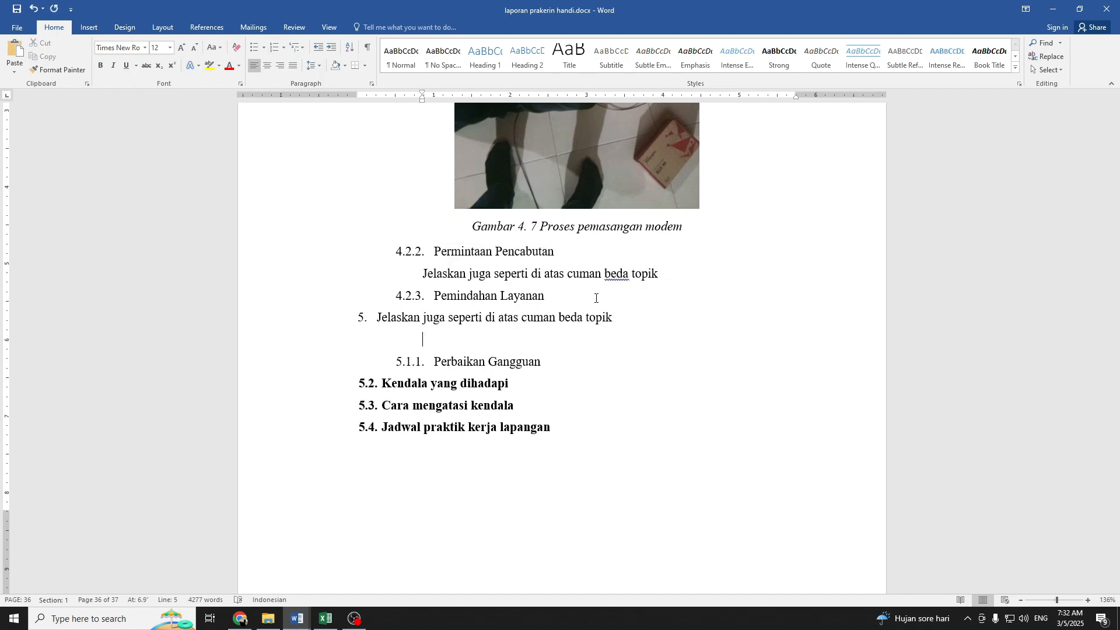
key(BackSpace)
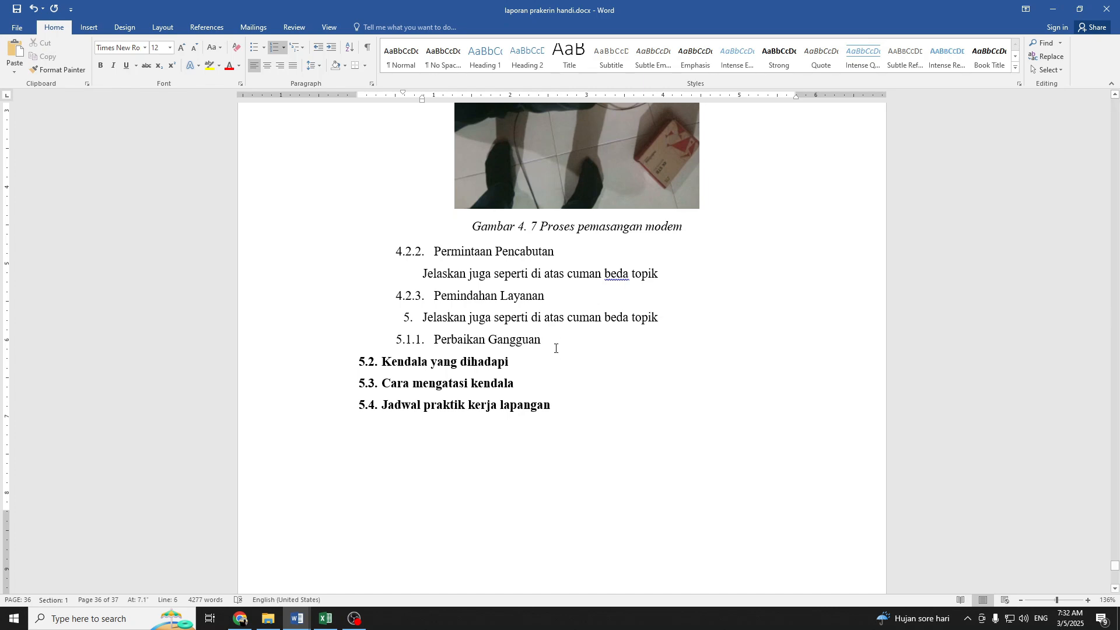
key(Return)
key(ctrl+z)
key(ctrl+z)
key(ctrl+z)
key(ctrl+z)
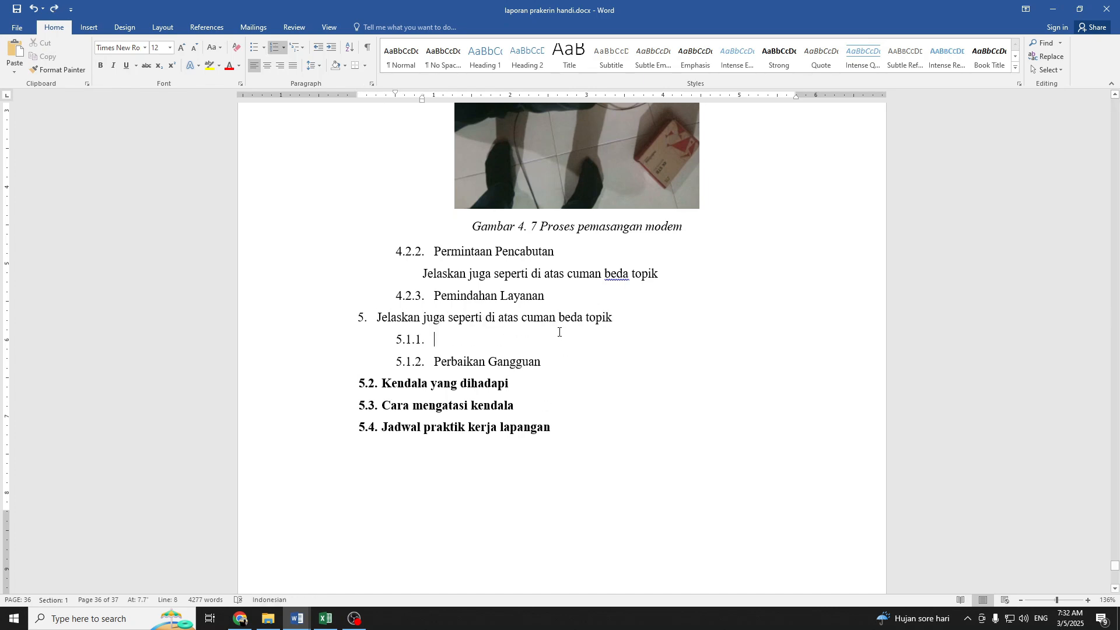
key(ctrl+y)
key(ctrl+y)
key(ctrl+y)
key(ctrl+y)
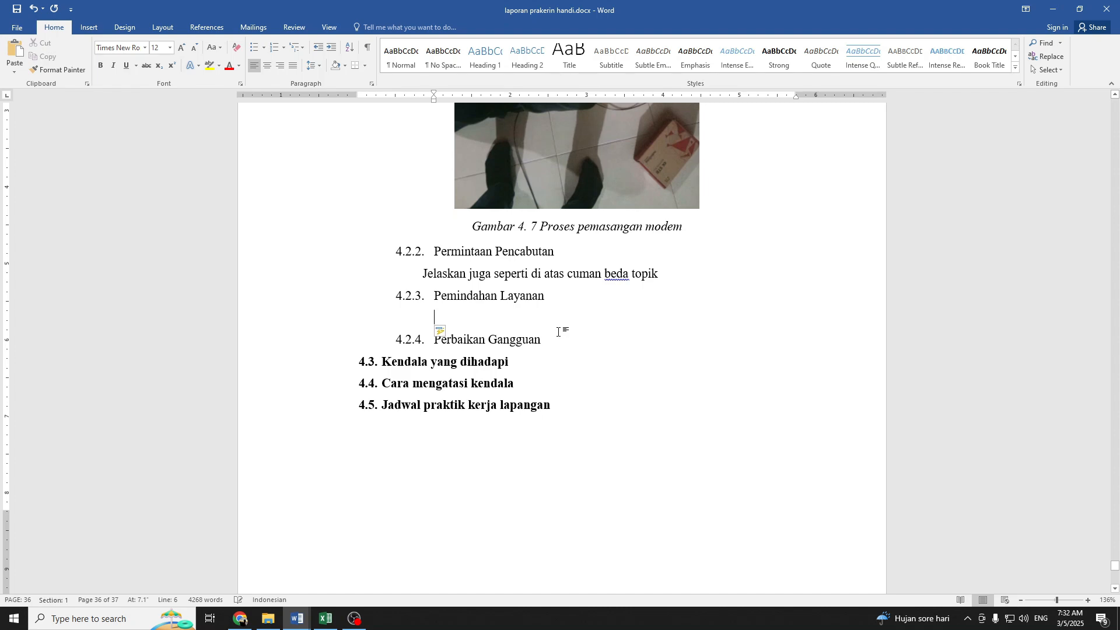
Remove the list number from the sentence under 4.2.3, indent it like the one under 4.2.2, and delete the blank line after it
key(Left)
key(Left)
key(Left)
key(Left)
key(Left)
key(Left)
key(Left)
key(Left)
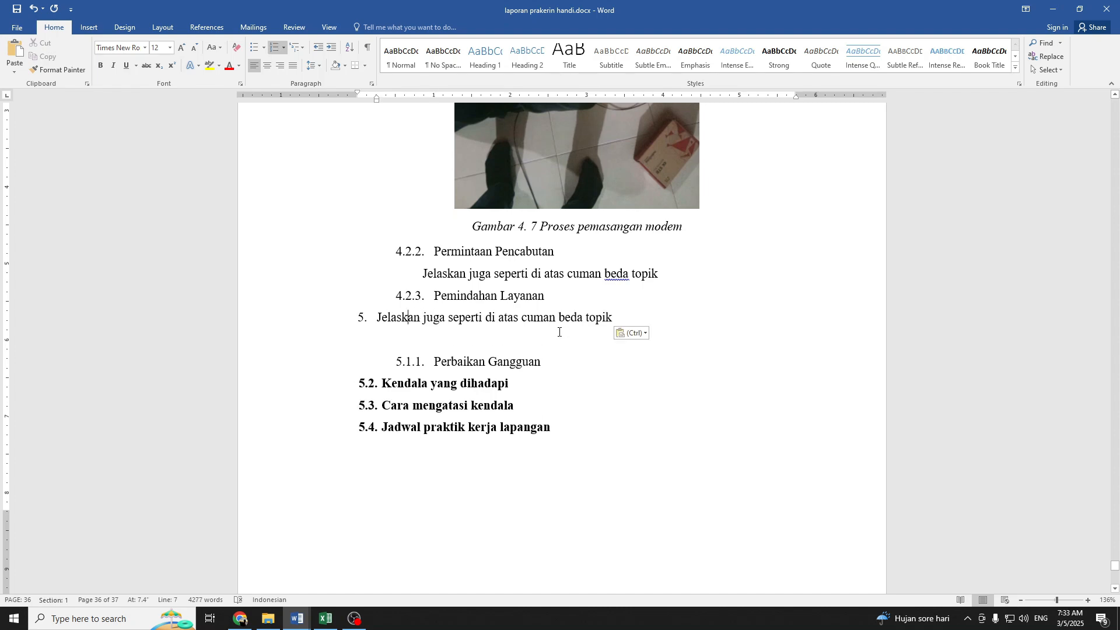
key(Left)
key(BackSpace)
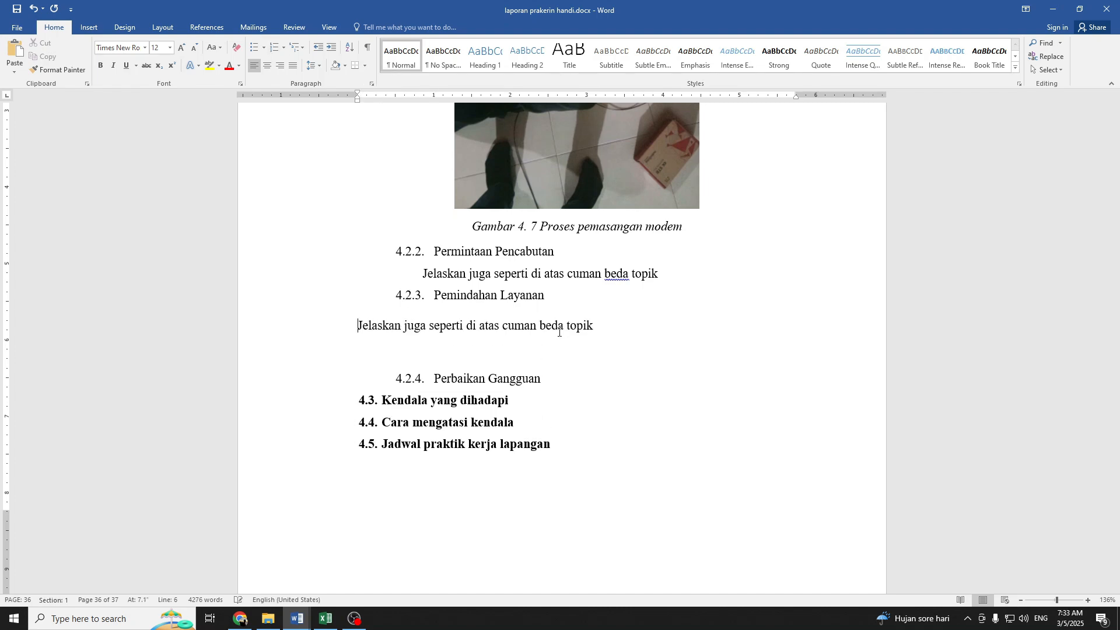
key(BackSpace)
key(Return)
key(BackSpace)
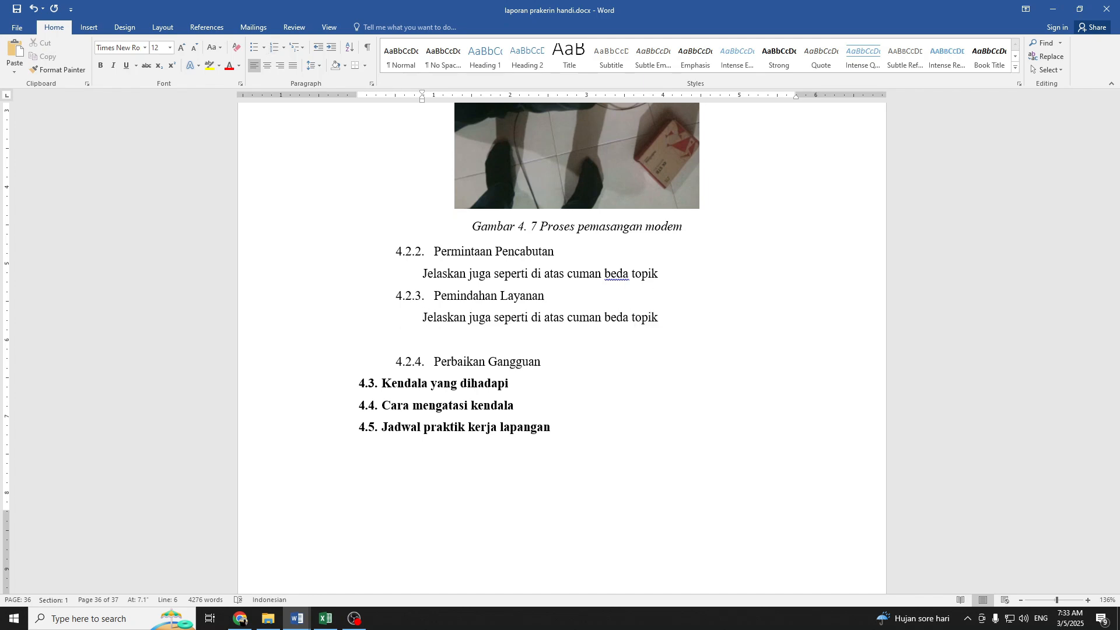
click(485, 339)
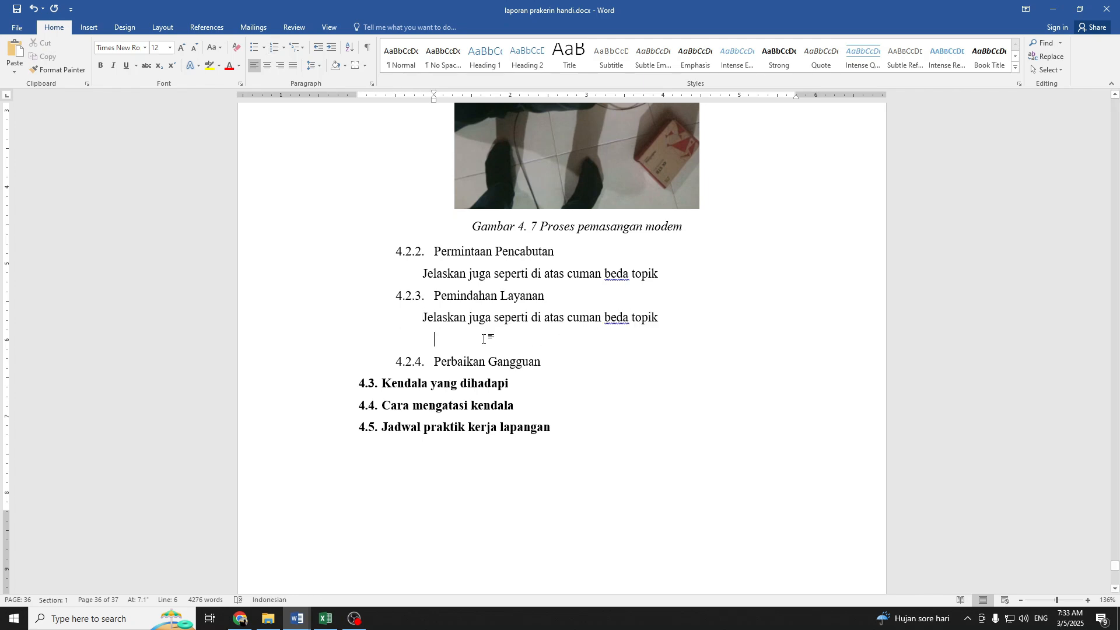
key(Delete)
Paste the same explanation sentence on a new line under 4.2.4 Perbaikan Gangguan and remove its list number
click(552, 341)
key(Return)
key(BackSpace)
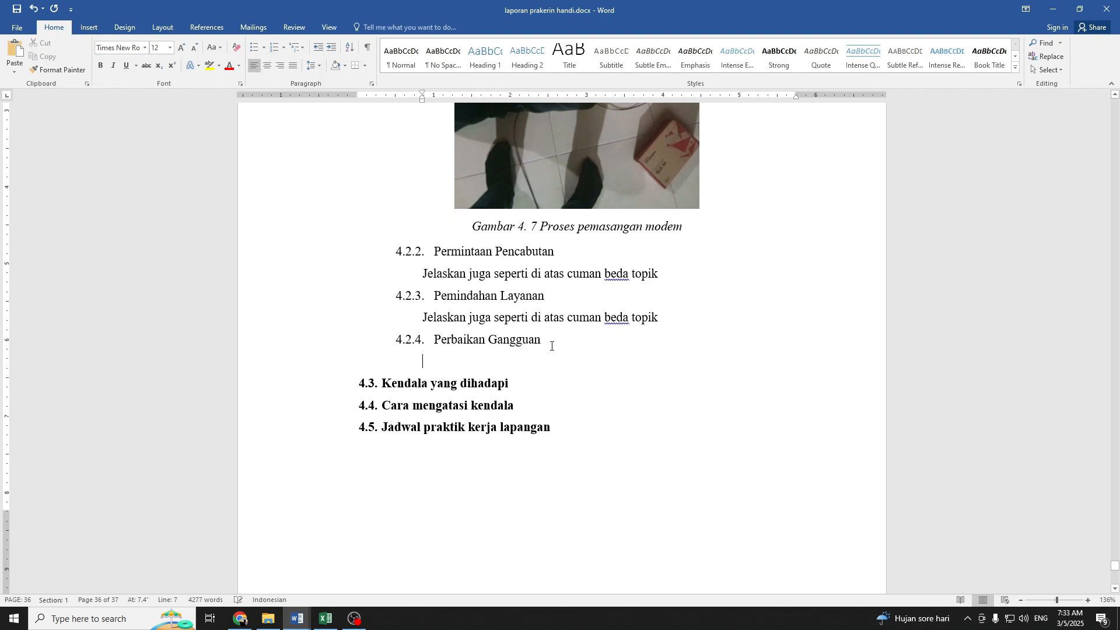
key(ctrl+v)
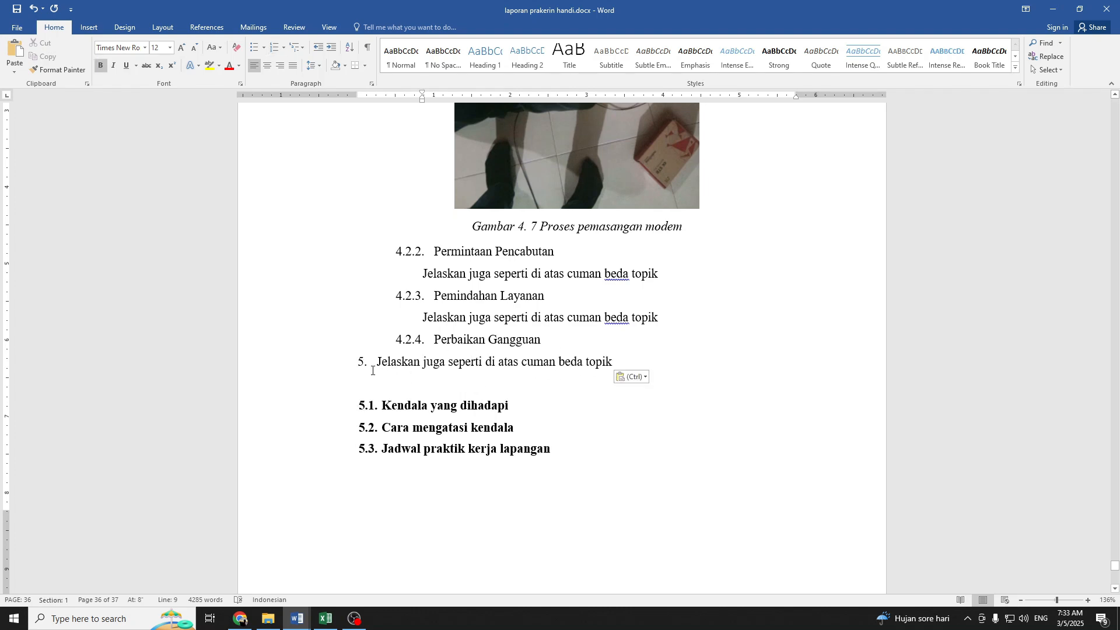
click(372, 371)
key(BackSpace)
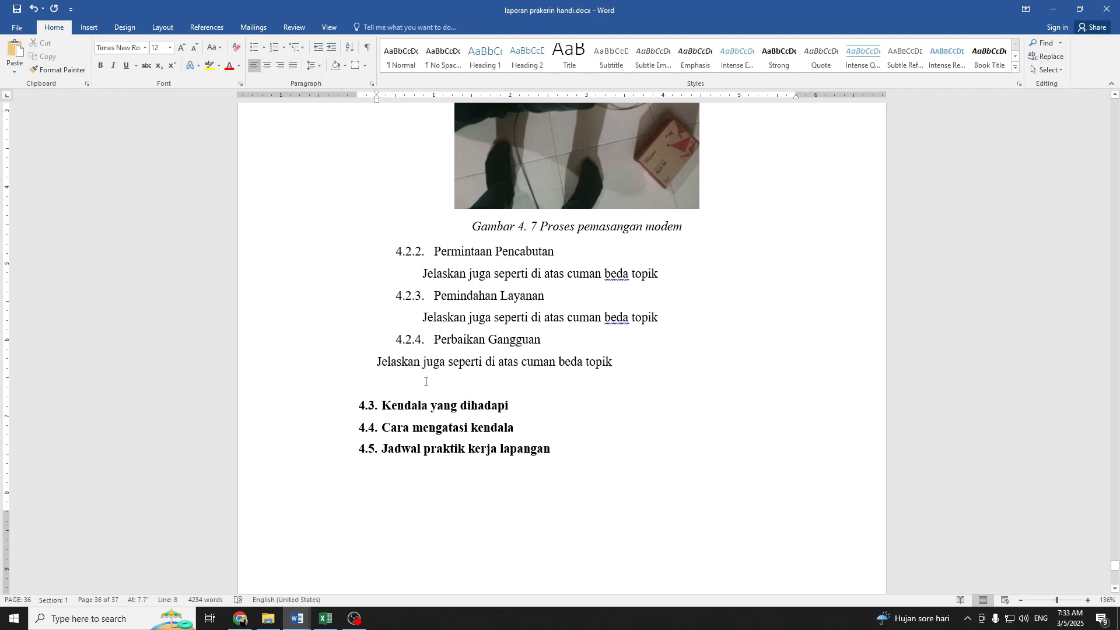
Align the sentence under 4.2.4 with the explanation lines above and delete the blank line before heading 4.3
key(Tab)
key(Tab)
key(Tab)
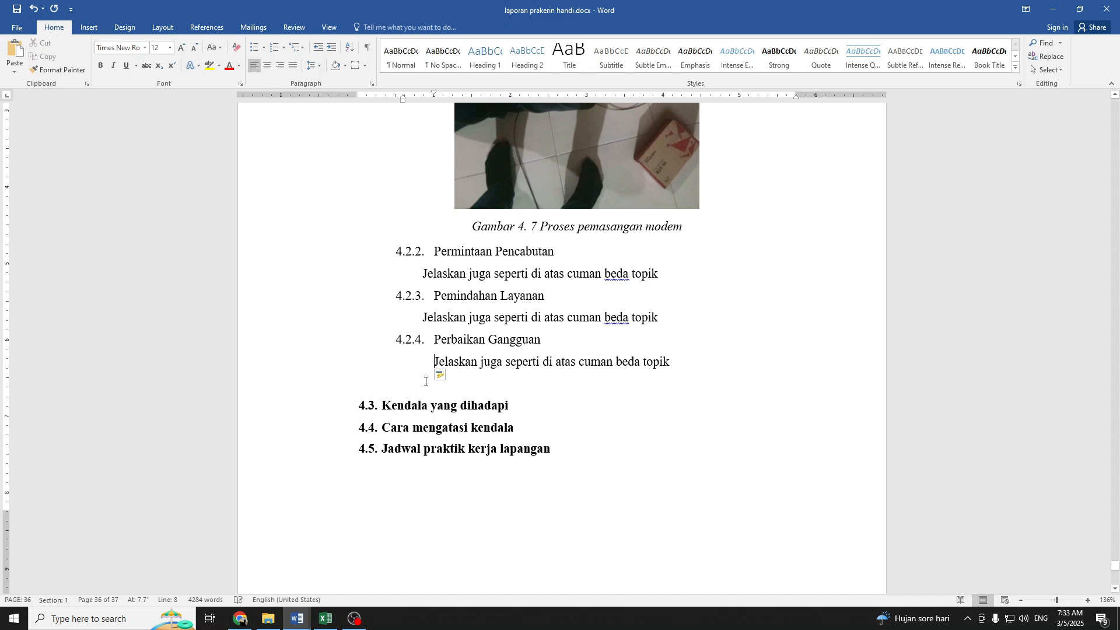
key(ctrl+z)
click(515, 383)
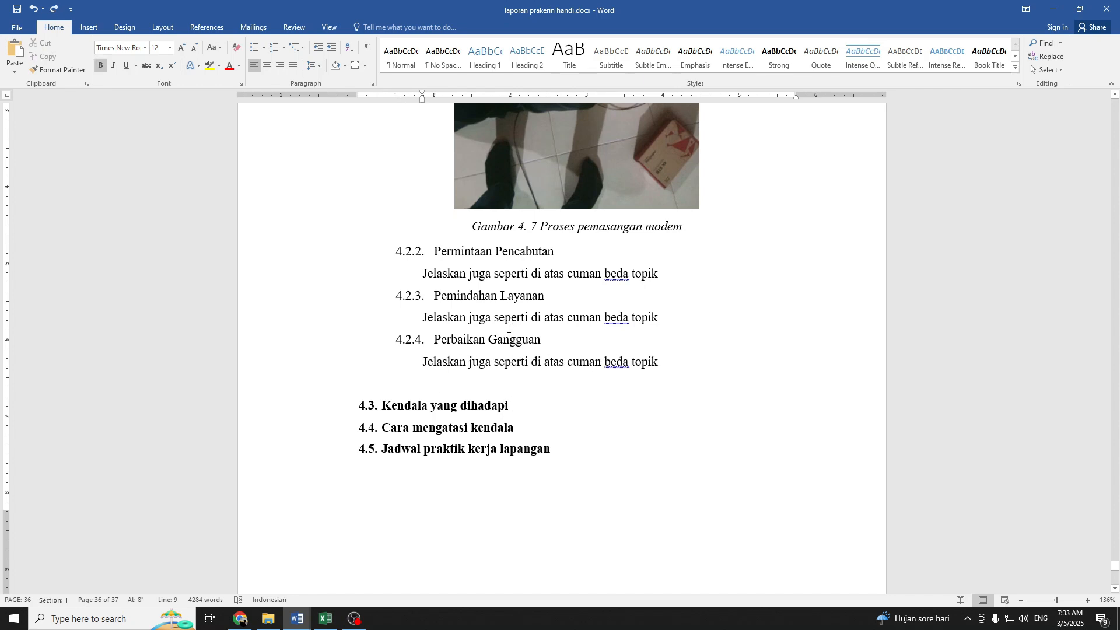
key(Delete)
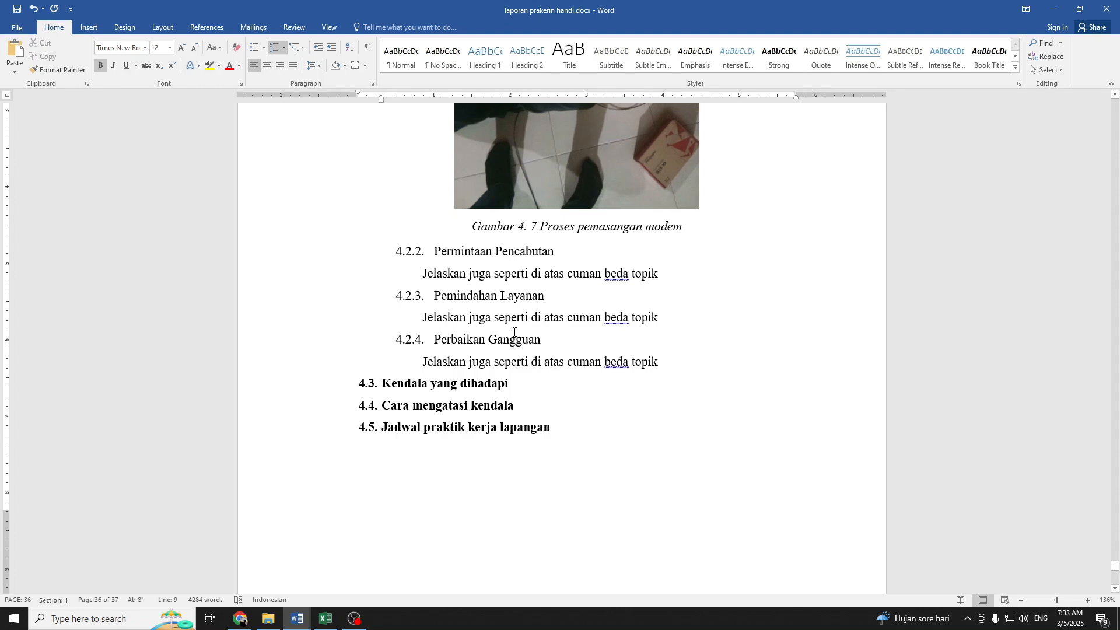
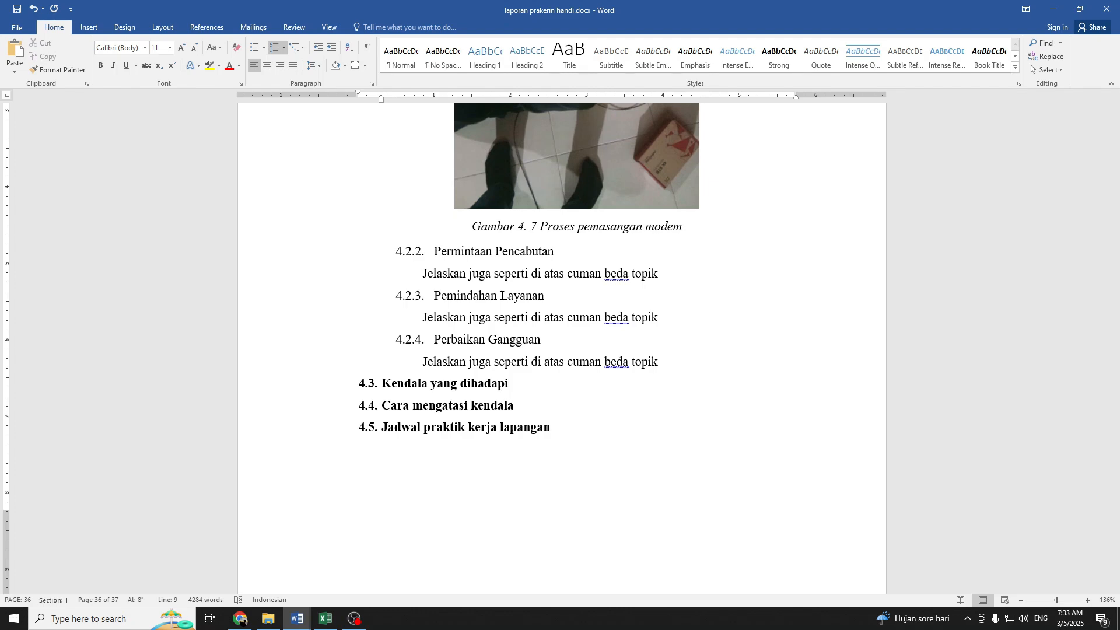
Paste the prepared text about the internship's obstacles as text only on an unnumbered line under 4.3 Kendala yang dihadapi
key(Return)
key(BackSpace)
right_click(400, 405)
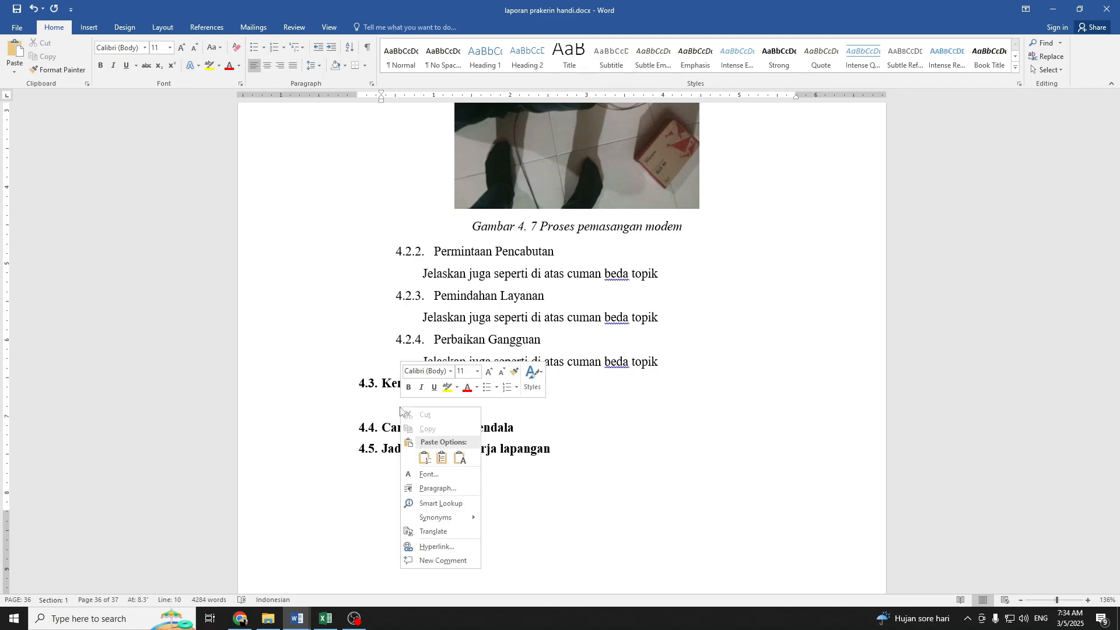
click(454, 462)
scroll(523, 430, down, 5)
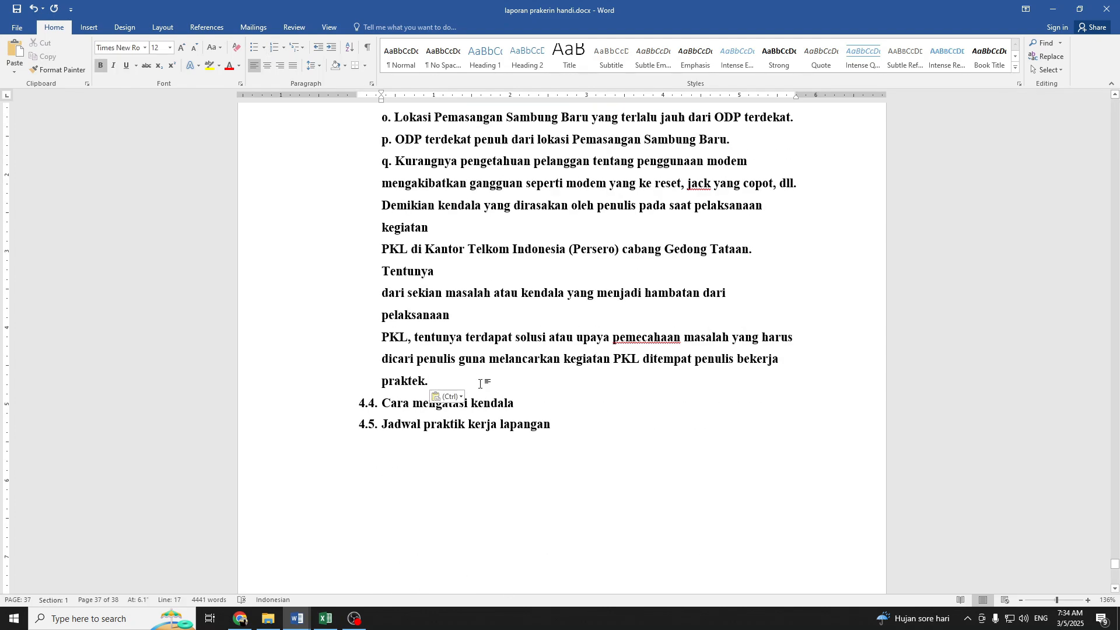
Remove the bold from all the pasted body text under 4.3 Kendala yang dihadapi and justify it
drag(481, 381, 354, 354)
scroll(448, 277, up, 9)
scroll(447, 277, up, 5)
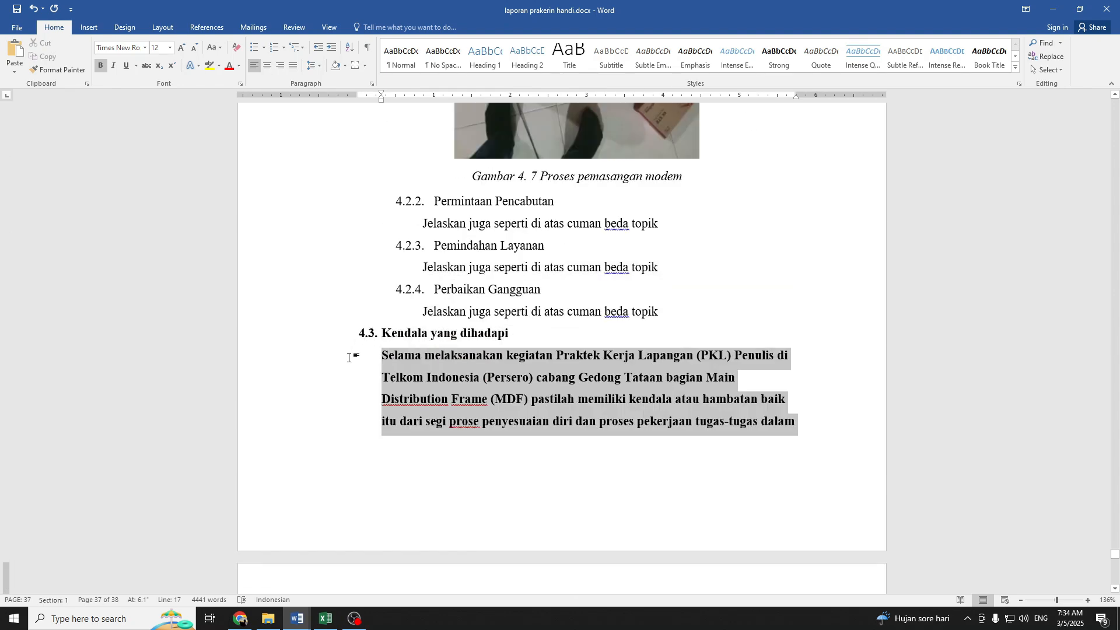
key(ctrl+b)
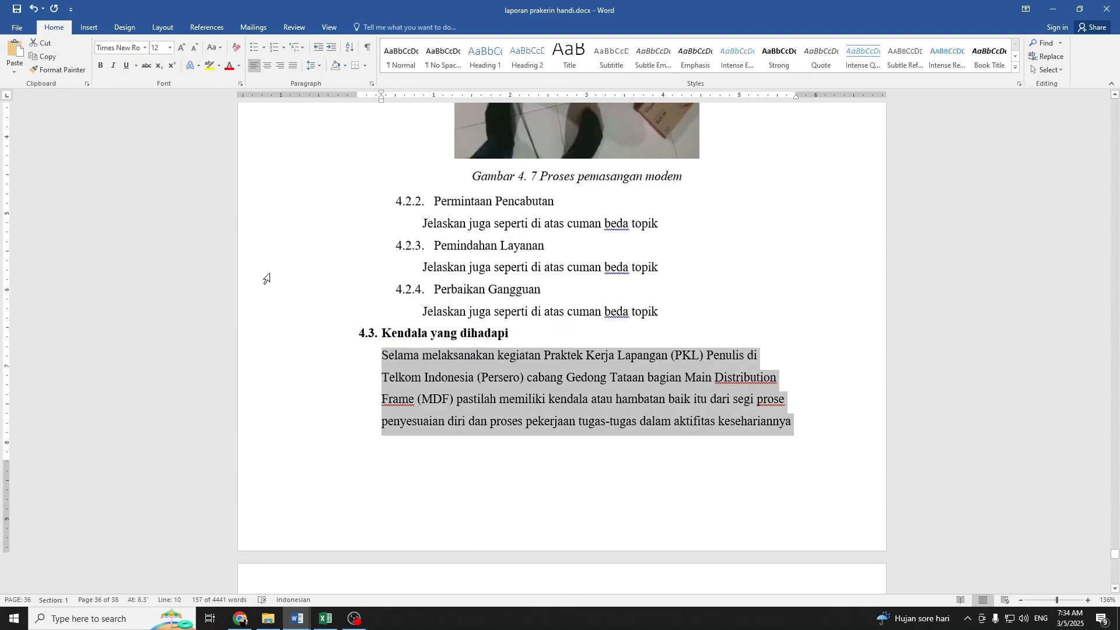
key(ctrl+j)
Justify the process explanation below the flowchart and the introductory text under 4.2.1 Pemasangan Sambung Baru (PSB)
scroll(572, 352, up, 10)
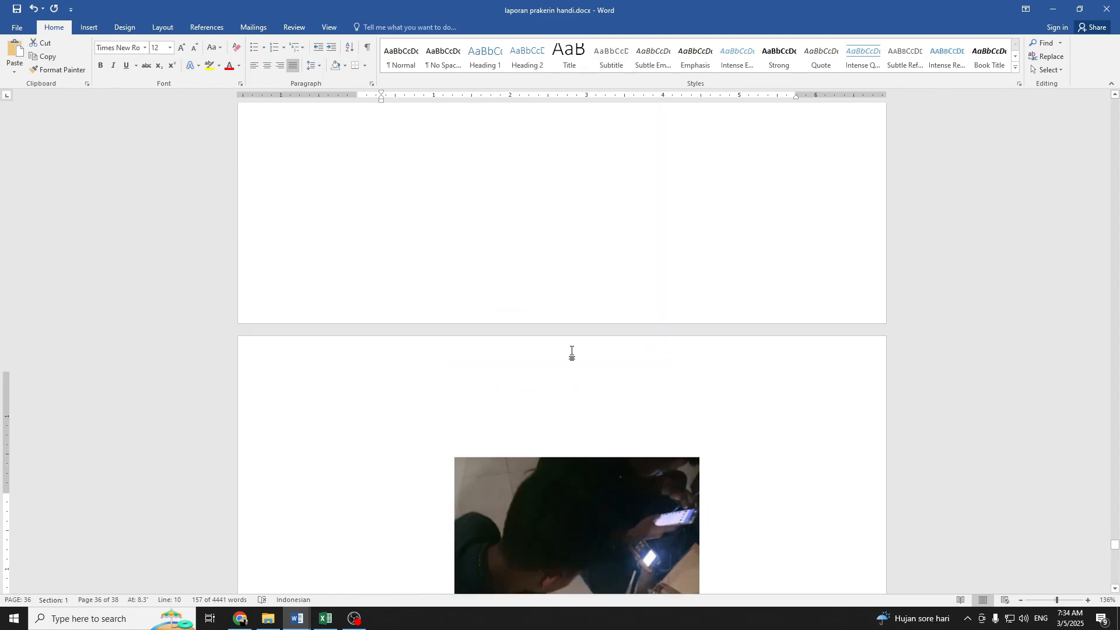
scroll(495, 265, up, 15)
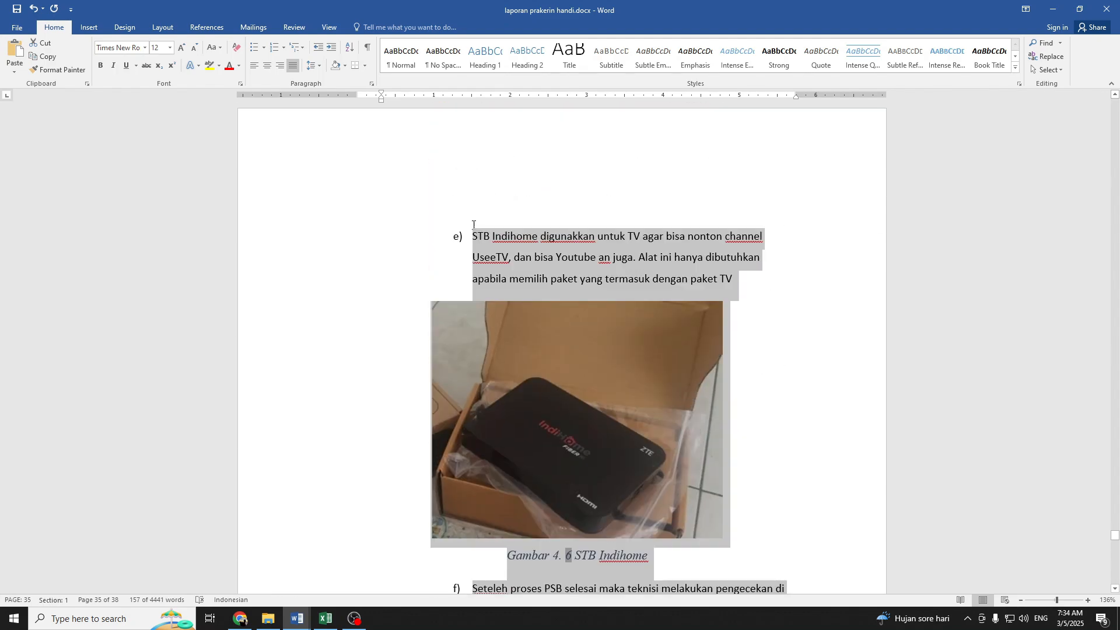
drag(404, 8, 423, 321)
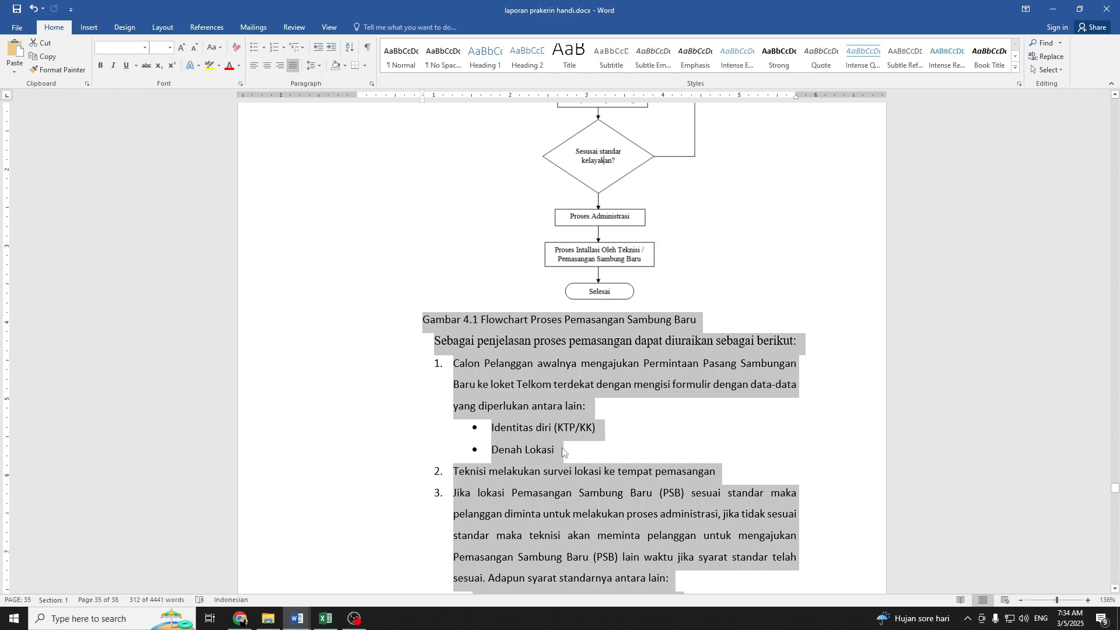
scroll(542, 449, up, 10)
scroll(565, 446, down, 4)
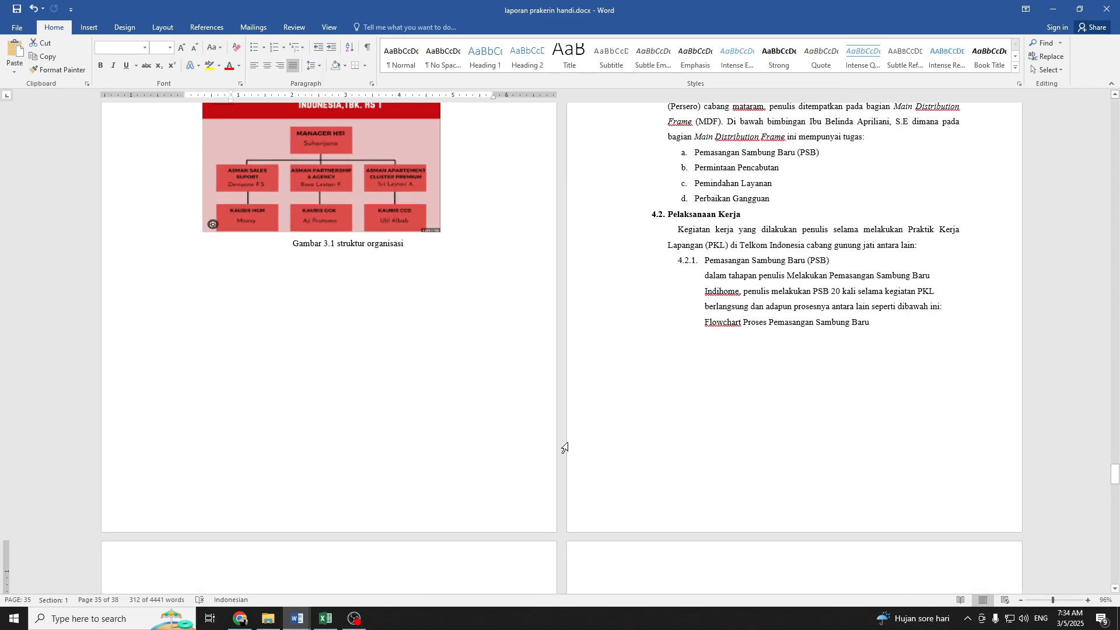
drag(887, 325, 704, 267)
key(ctrl+j)
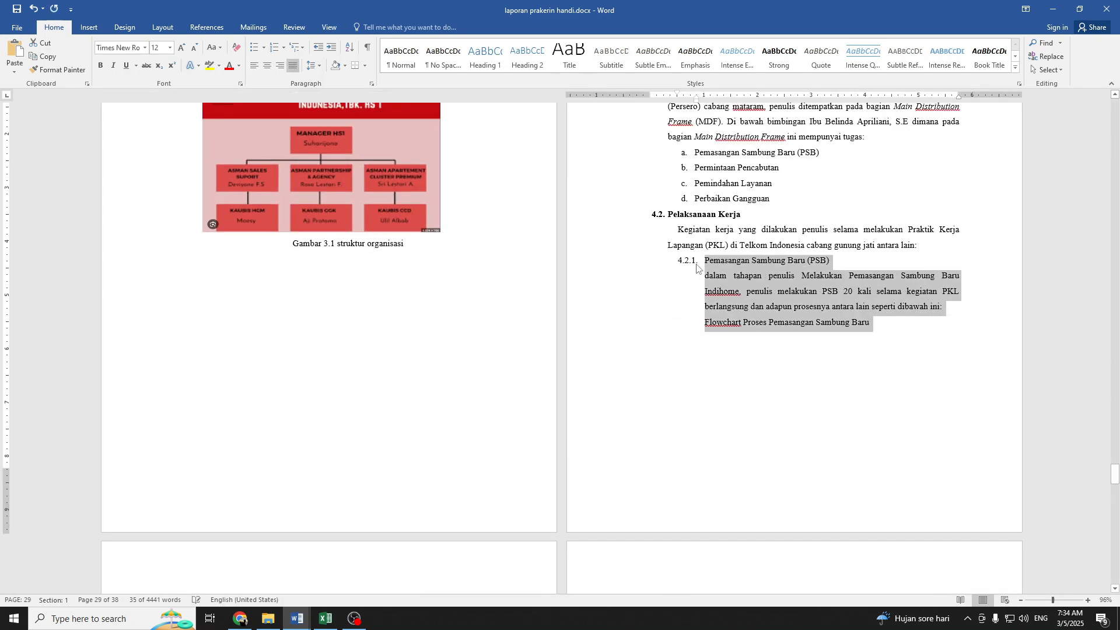
scroll(775, 350, down, 6)
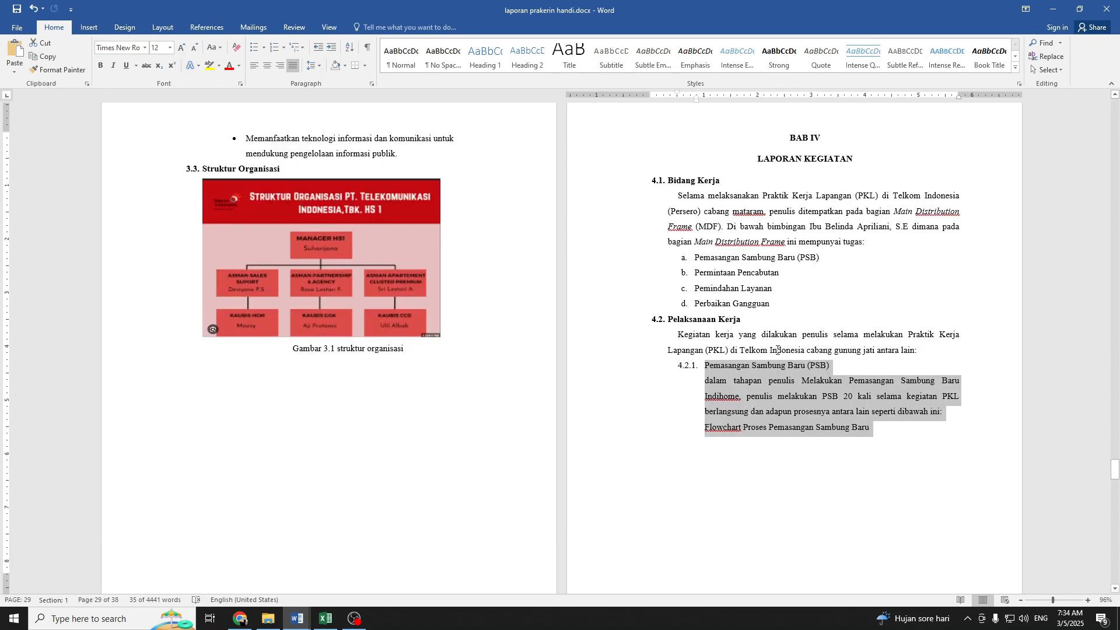
Center the optical power meter picture and its caption "Gambar 4. 5 Alat OPM"
scroll(747, 377, up, 6)
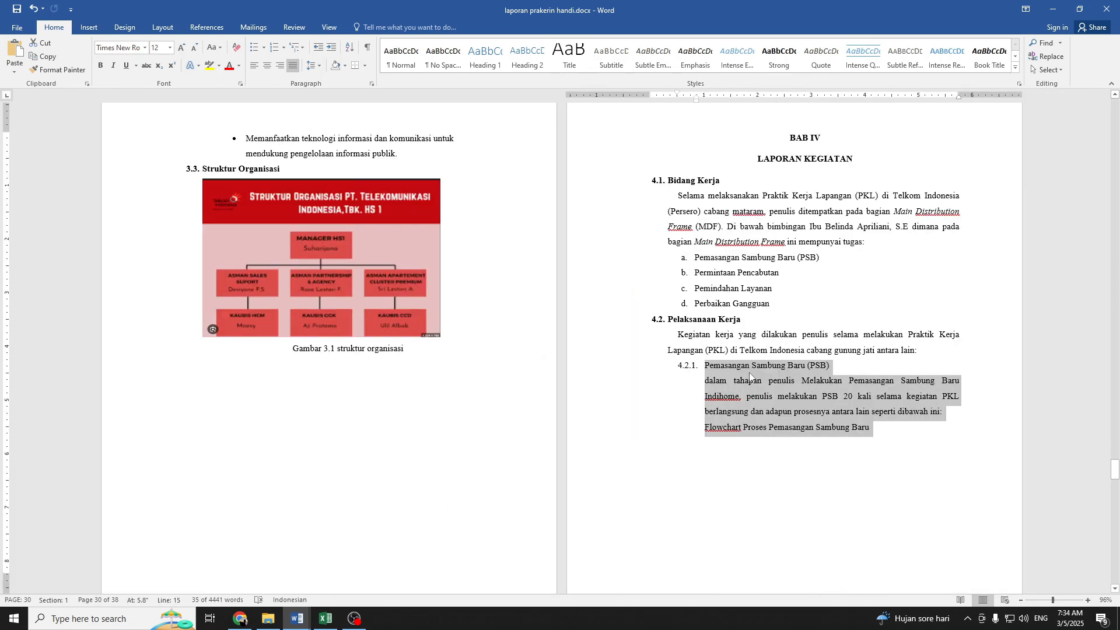
scroll(750, 376, up, 2)
scroll(725, 388, down, 10)
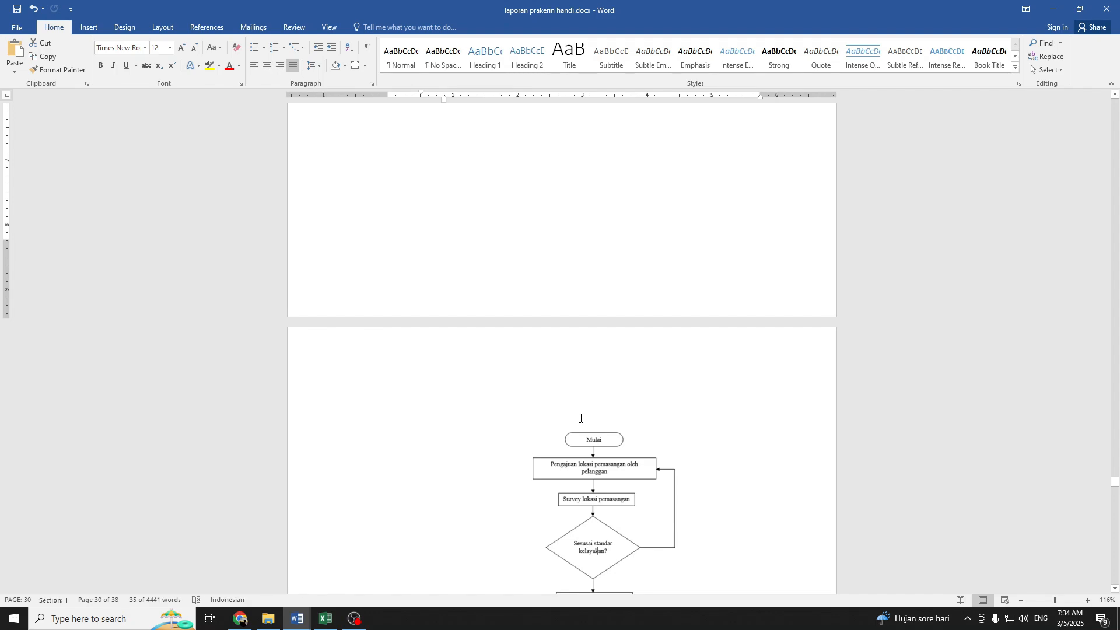
scroll(580, 418, down, 15)
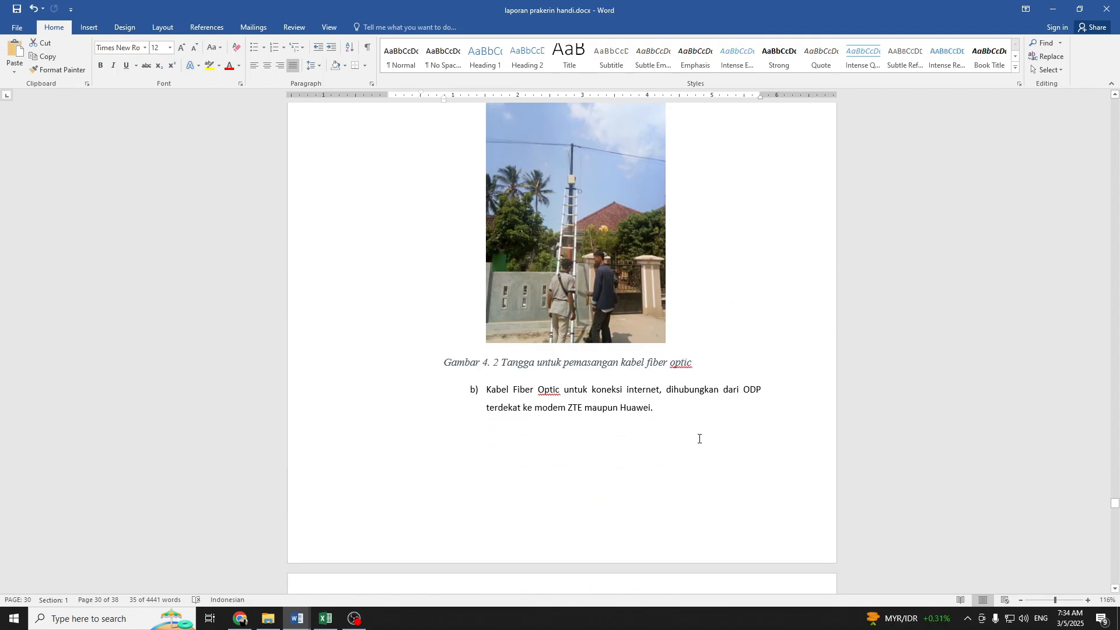
scroll(700, 439, down, 12)
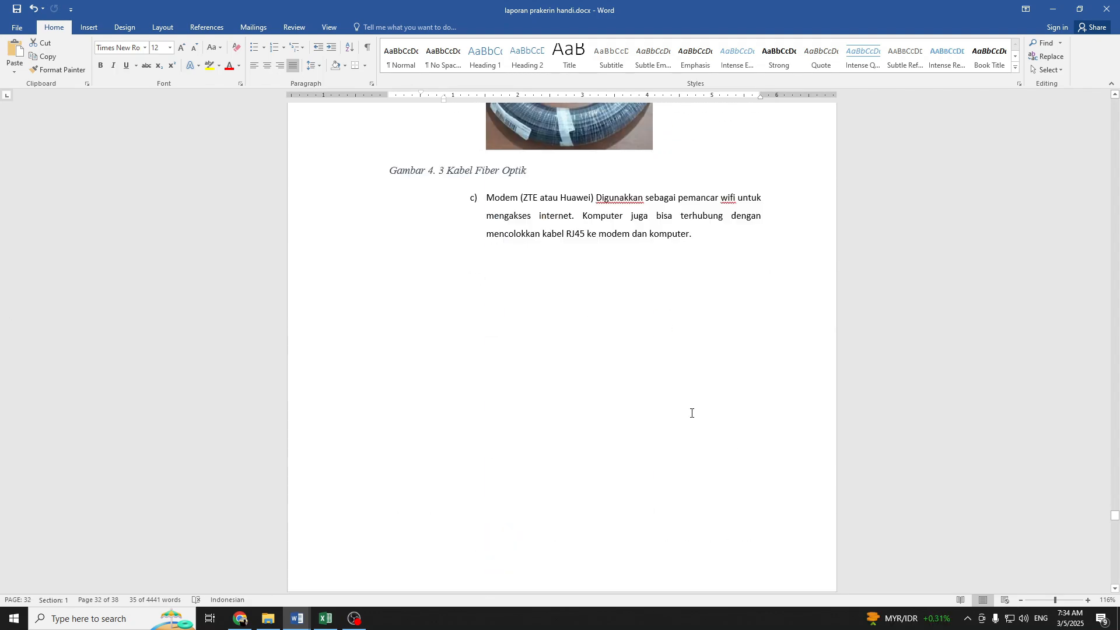
scroll(691, 413, down, 15)
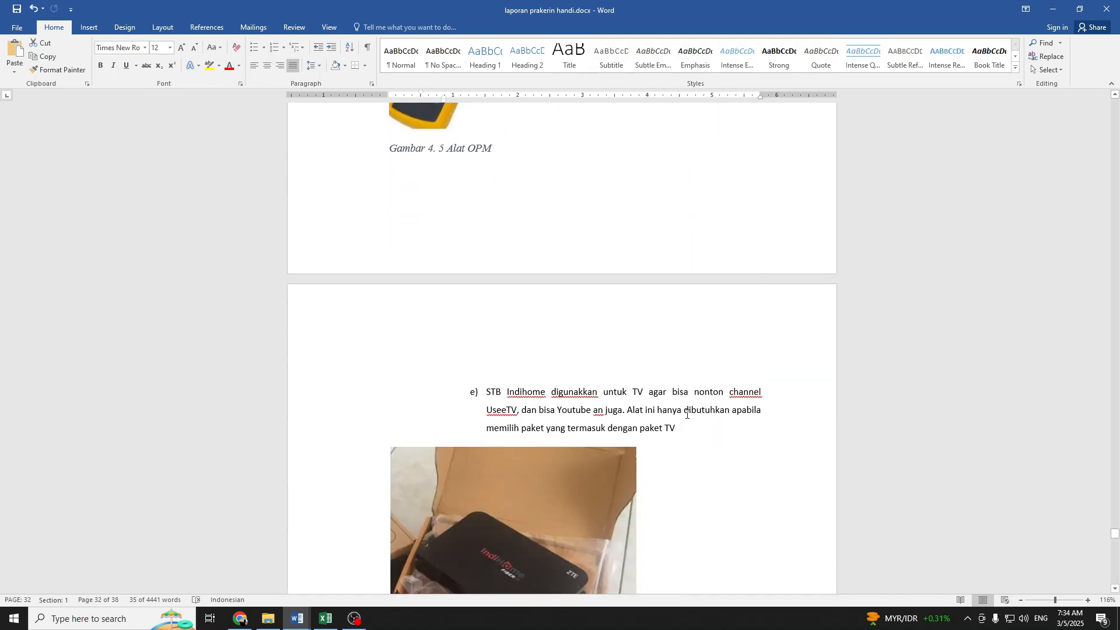
scroll(688, 410, up, 3)
click(495, 318)
drag(559, 337, 386, 270)
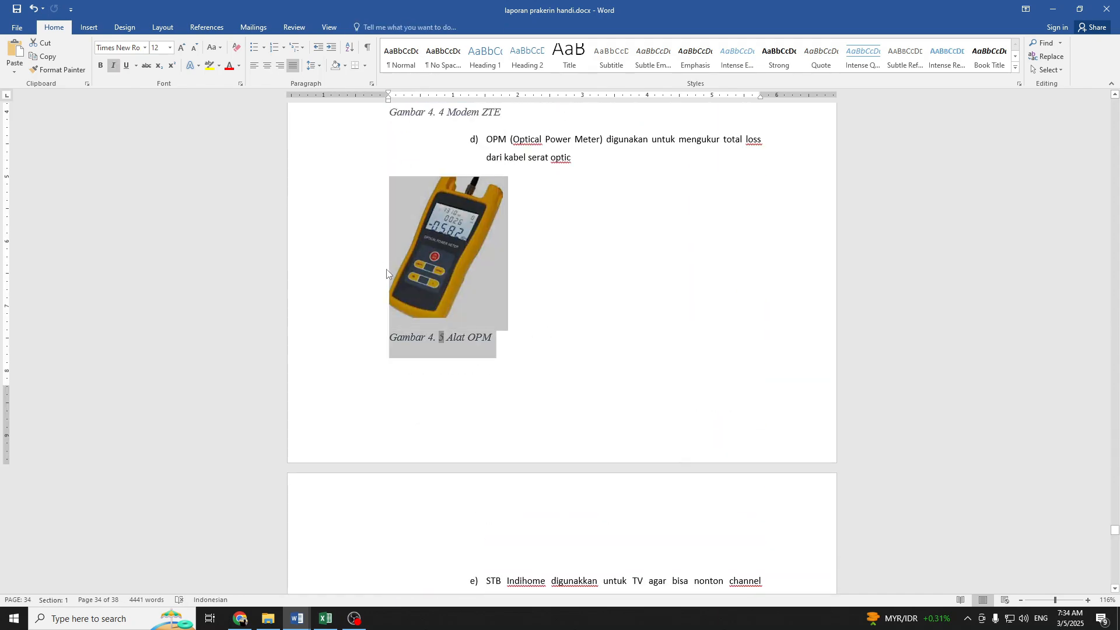
key(ctrl+e)
Center the modem and fiber cable pictures together with their captions, Gambar 4. 4 and Gambar 4. 3
scroll(662, 392, up, 3)
drag(501, 333, 555, 293)
key(ctrl+e)
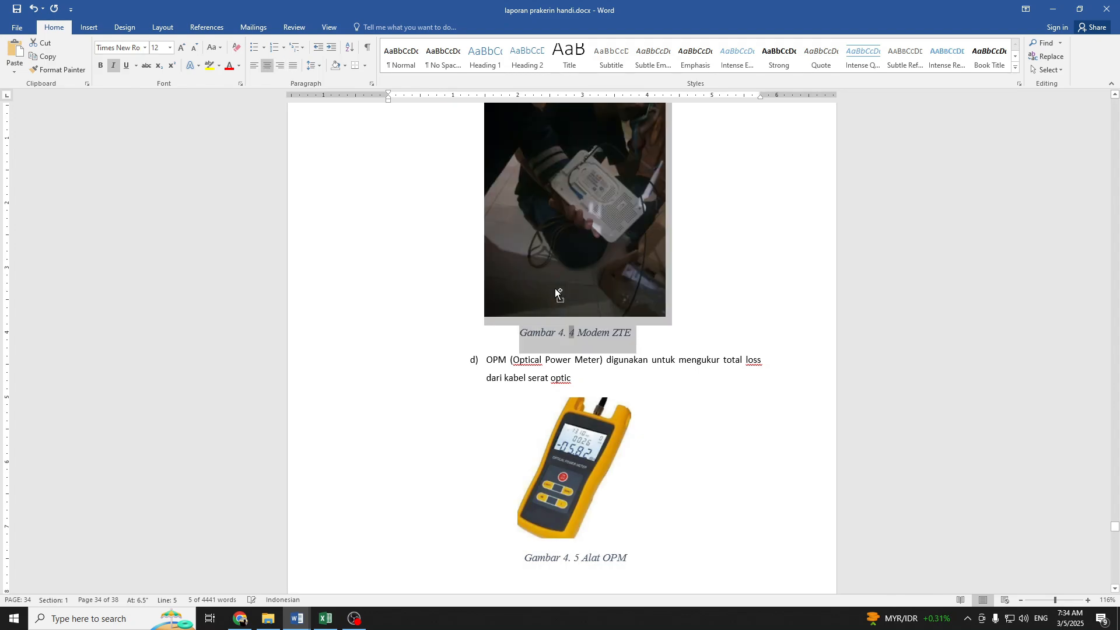
scroll(644, 355, up, 10)
drag(528, 425, 430, 353)
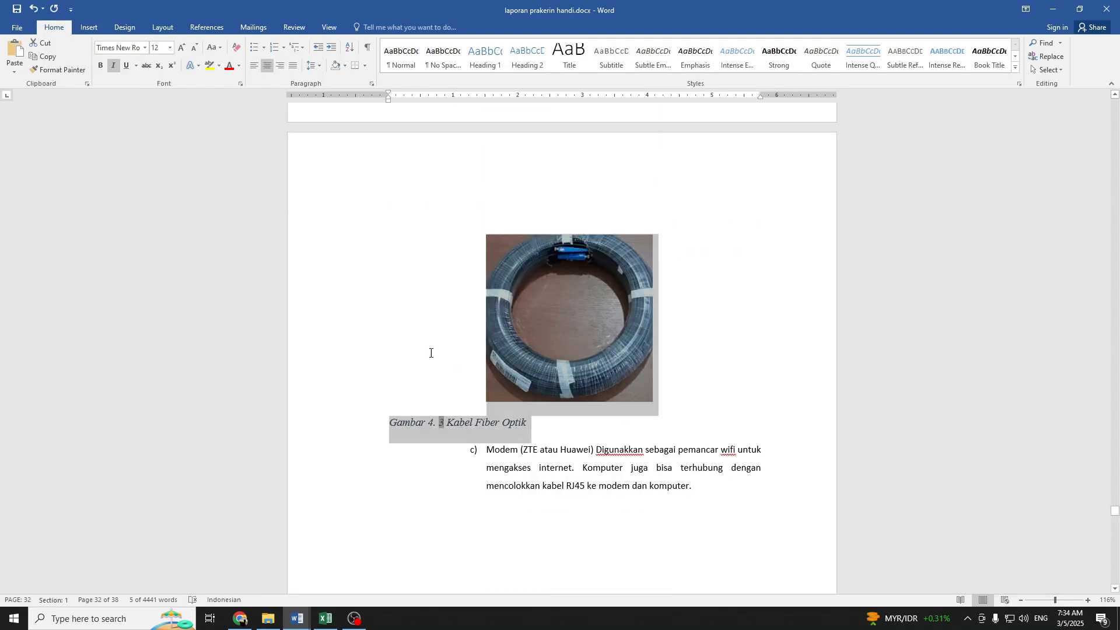
key(ctrl+e)
Center the set-top box picture and its caption "Gambar 4. 6 STB Indihome"
scroll(645, 363, up, 8)
scroll(674, 388, down, 15)
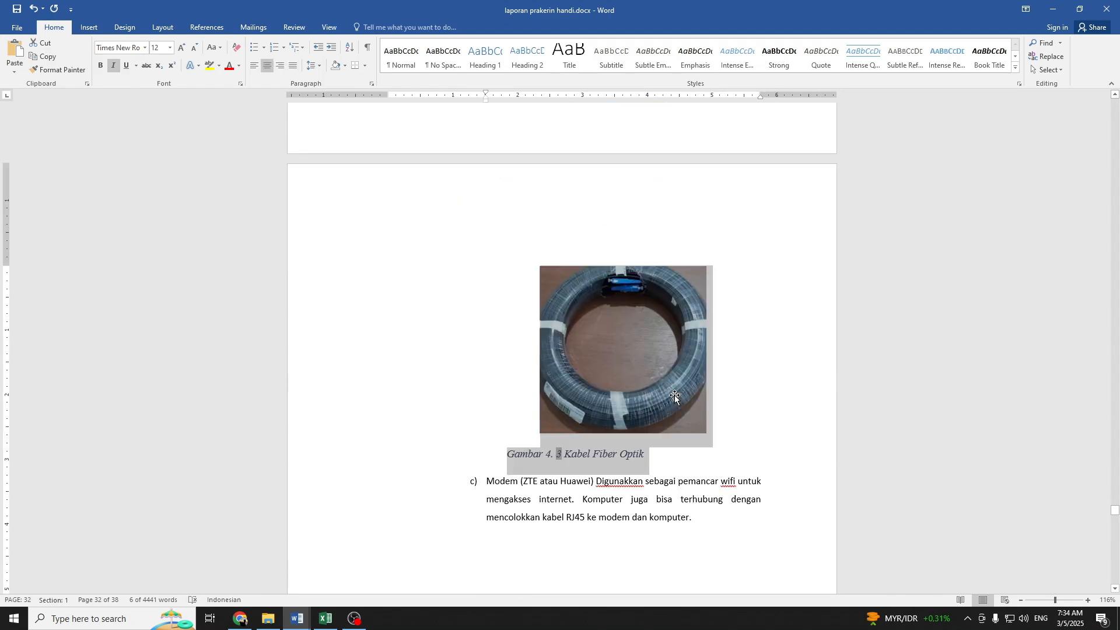
scroll(679, 404, down, 3)
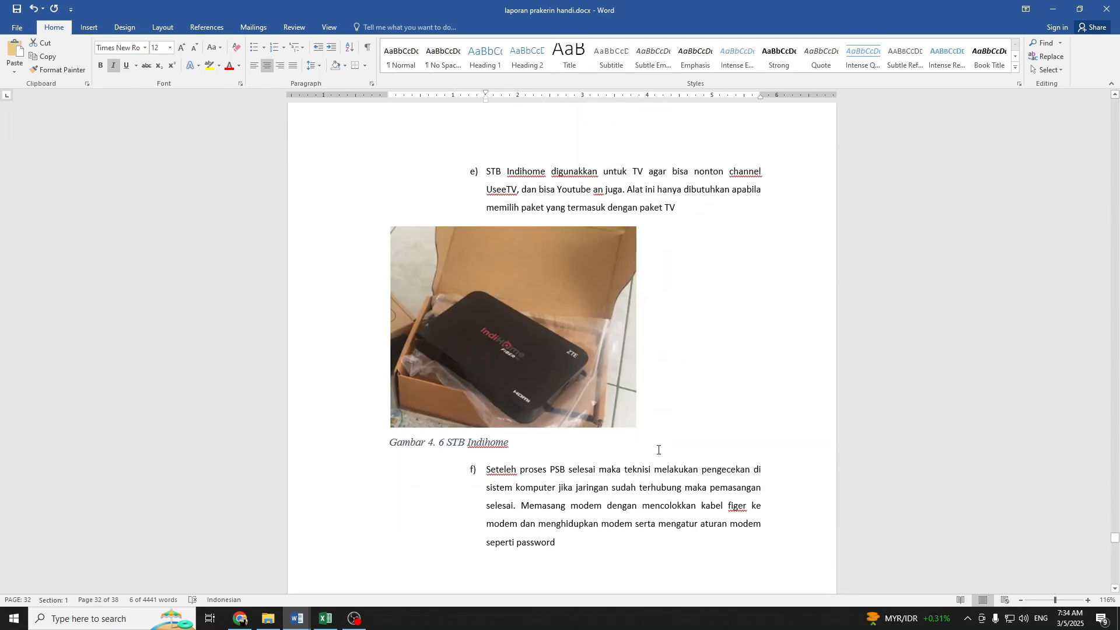
click(397, 364)
drag(491, 431, 515, 443)
key(ctrl+e)
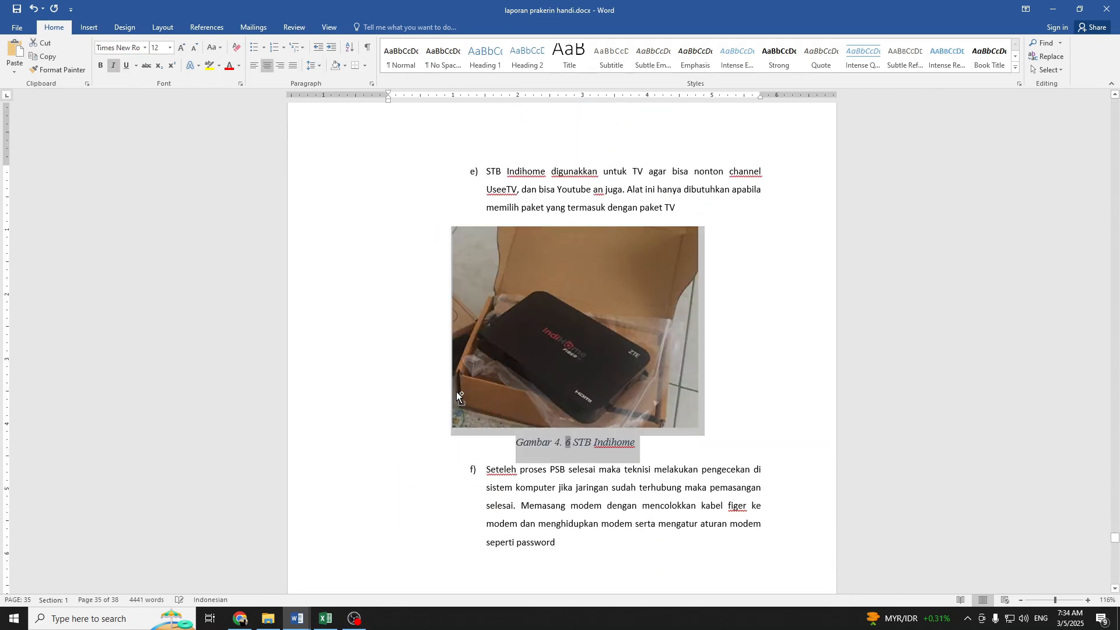
Indent the first line of the opening paragraph under 4.3 Kendala yang dihadapi
scroll(602, 445, down, 14)
scroll(603, 441, down, 3)
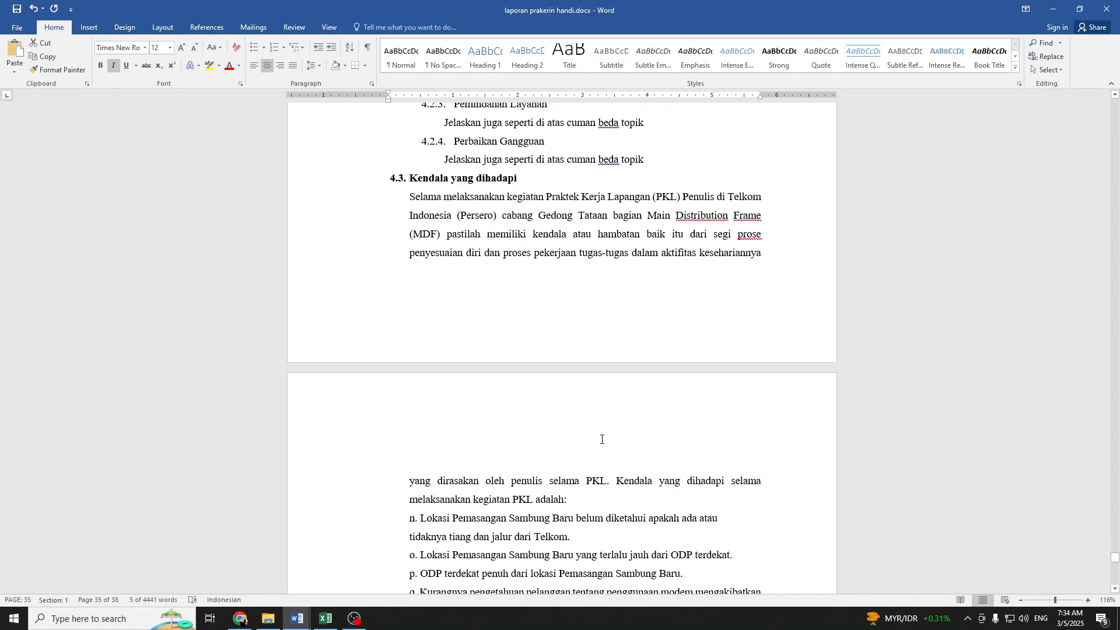
click(407, 202)
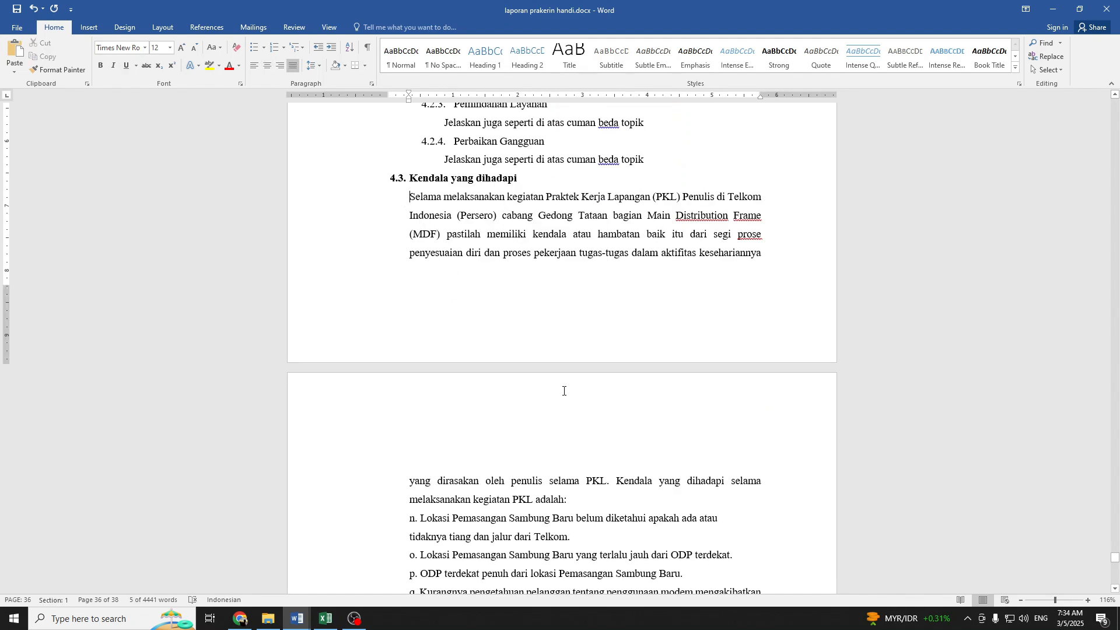
key(Tab)
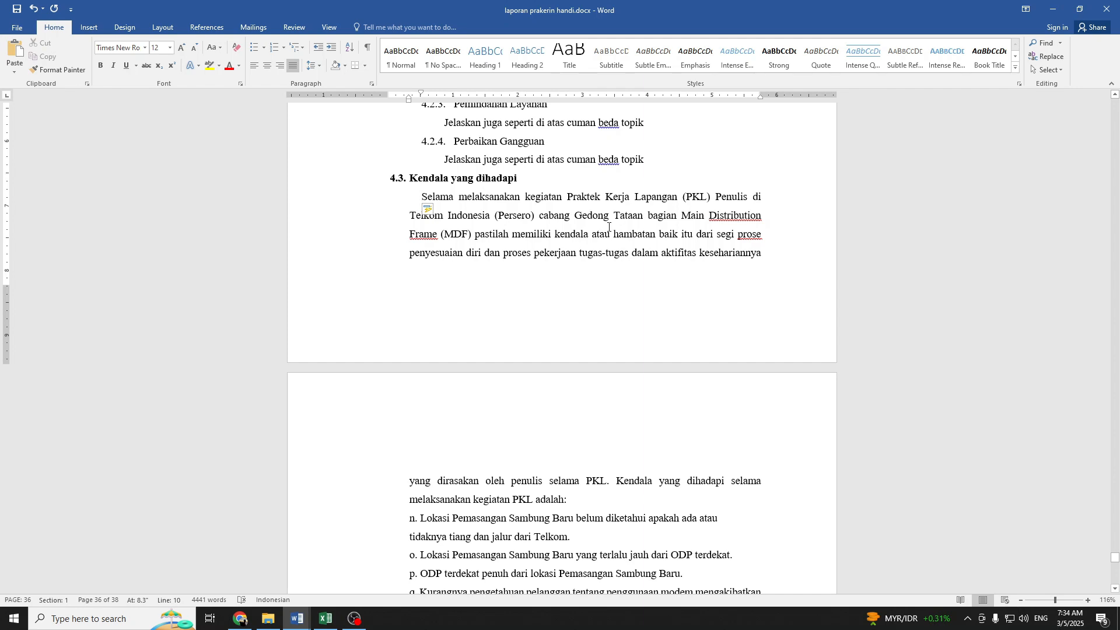
Apply automatic a., b., c. numbering to the "n. Lokasi Pemasangan Sambung Baru" line in section 4.3
scroll(658, 331, down, 1)
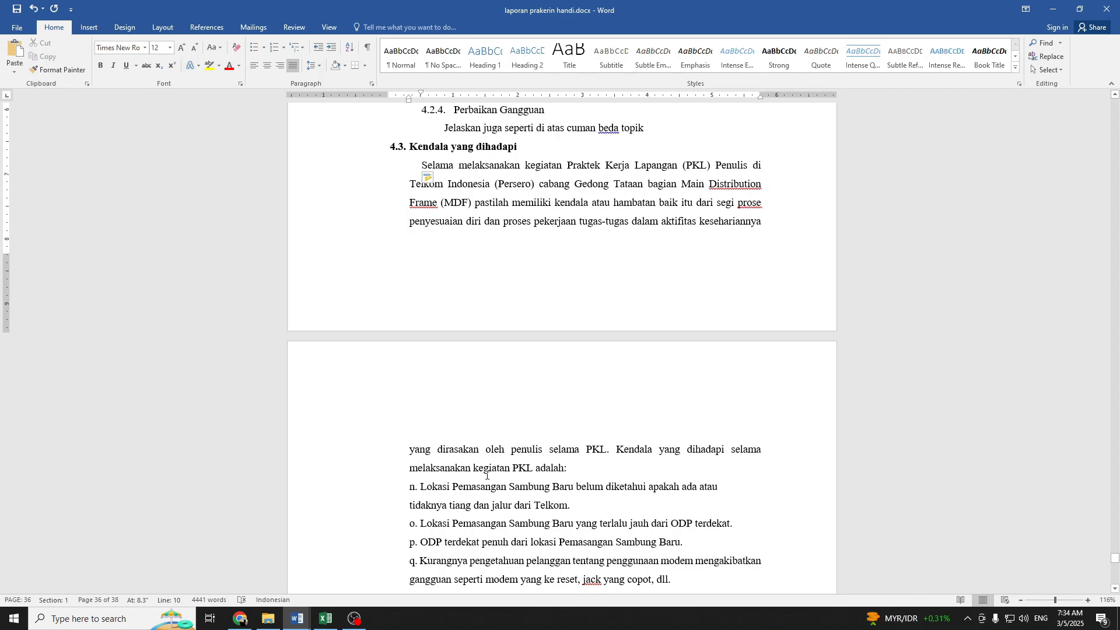
scroll(486, 475, down, 3)
scroll(704, 283, up, 2)
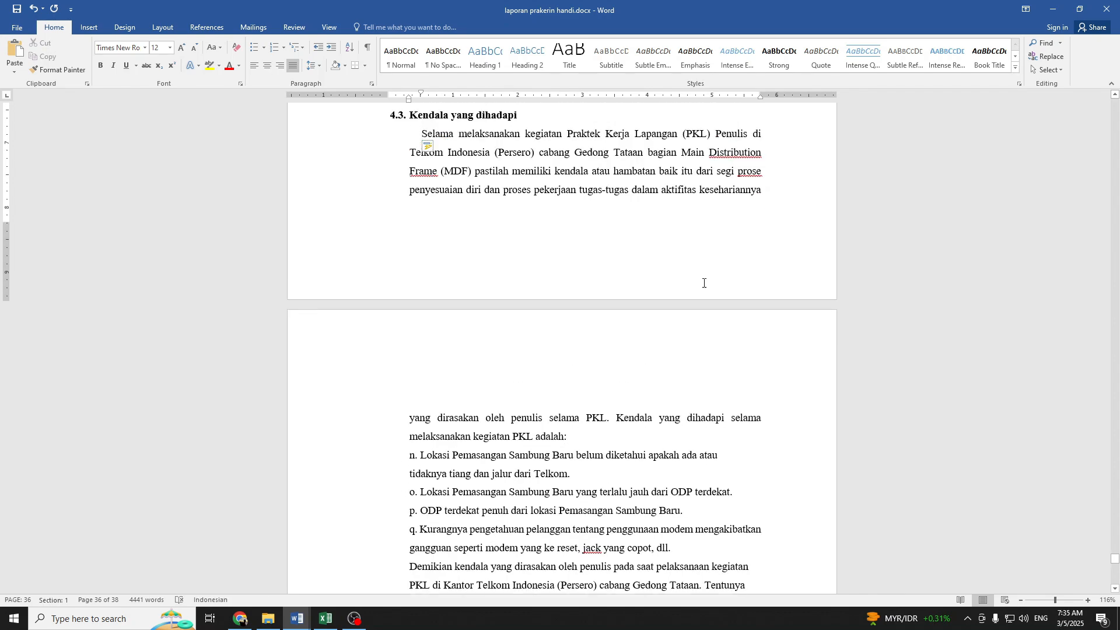
scroll(366, 271, down, 3)
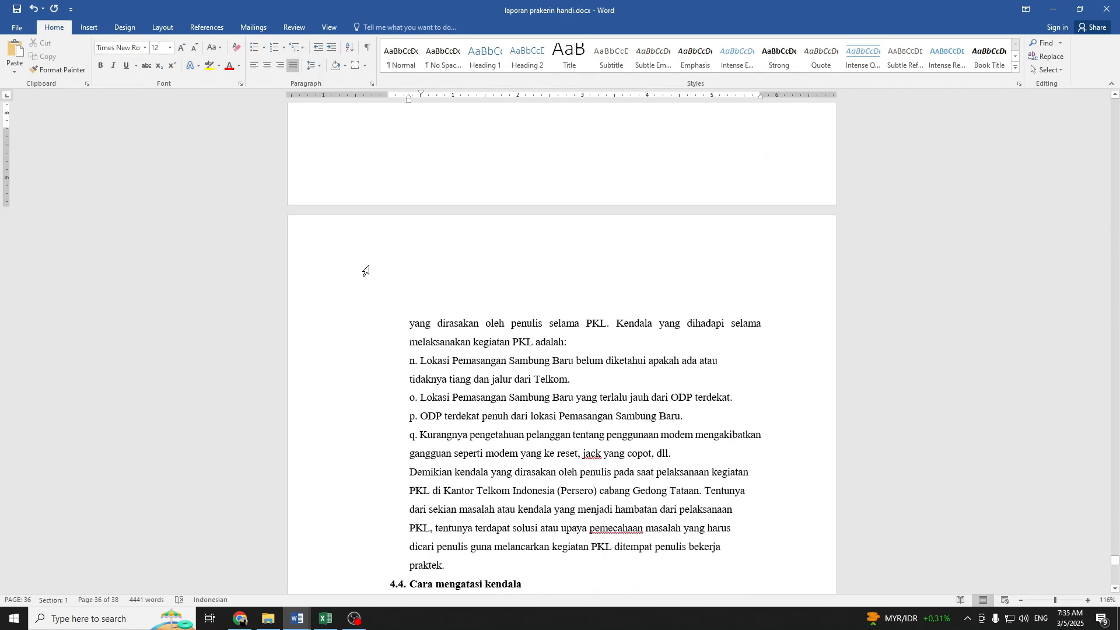
click(422, 367)
drag(422, 363, 409, 362)
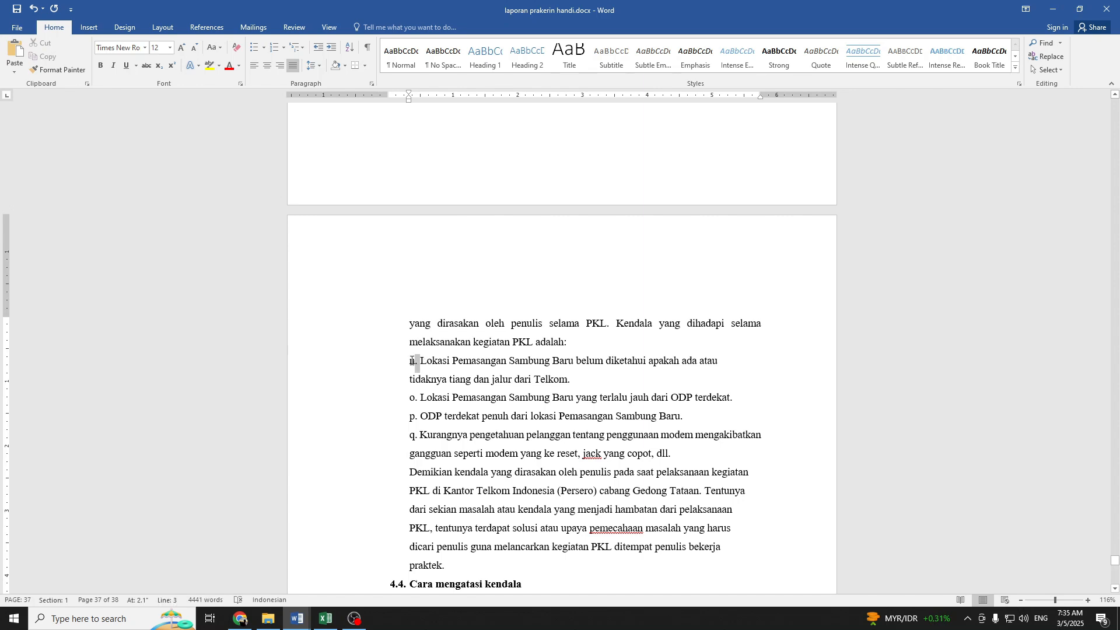
click(284, 50)
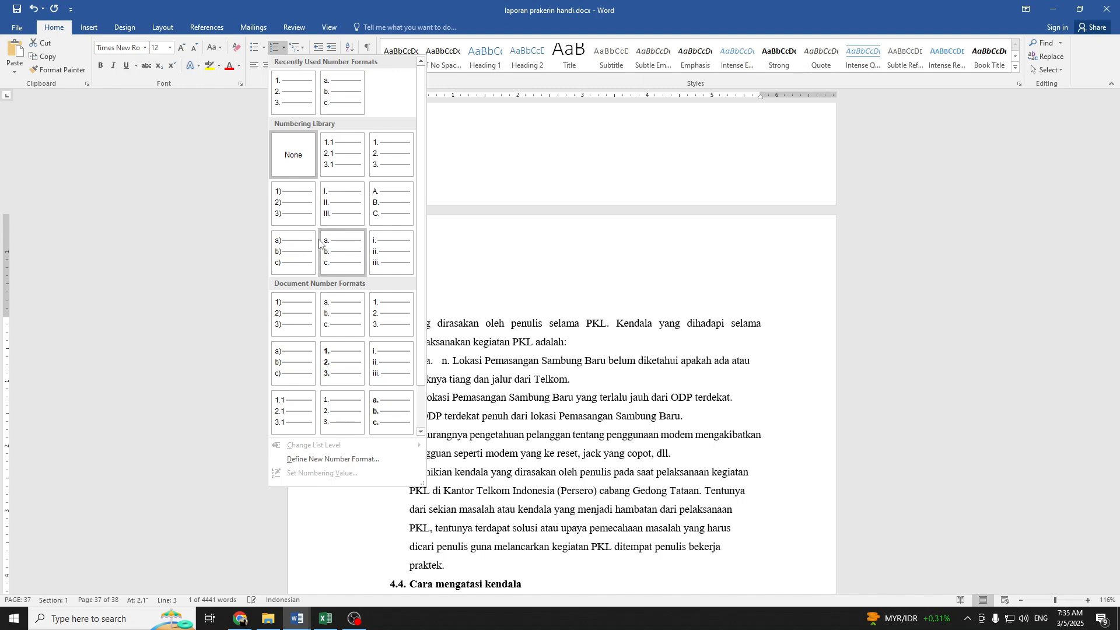
click(343, 253)
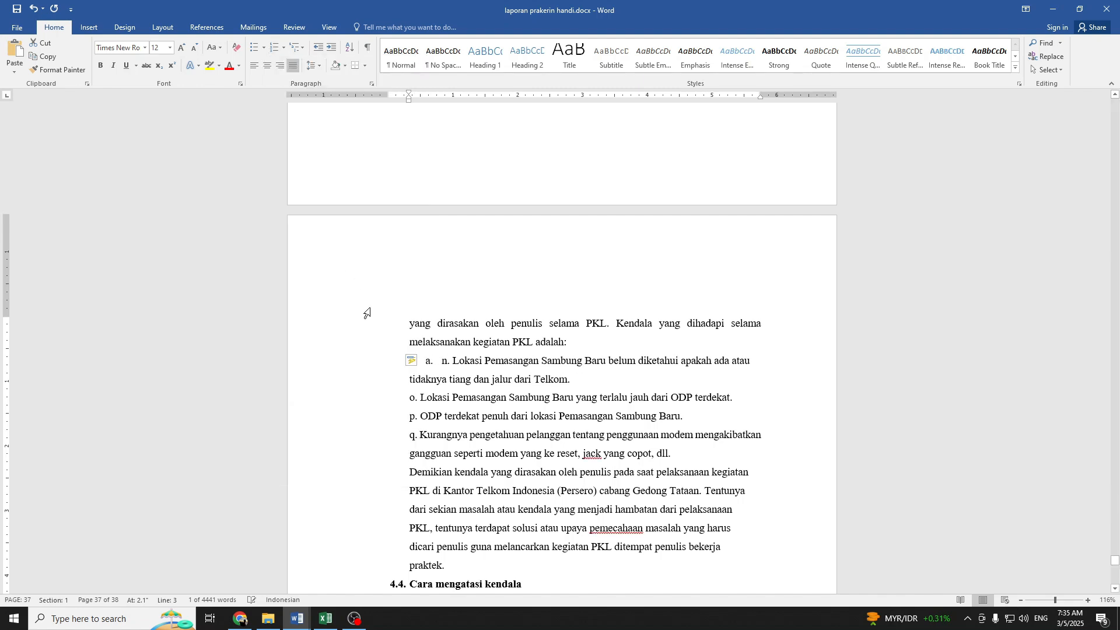
Delete the leftover typed "n." from the first item of the lettered list in section 4.3
click(454, 365)
key(BackSpace)
key(BackSpace)
key(BackSpace)
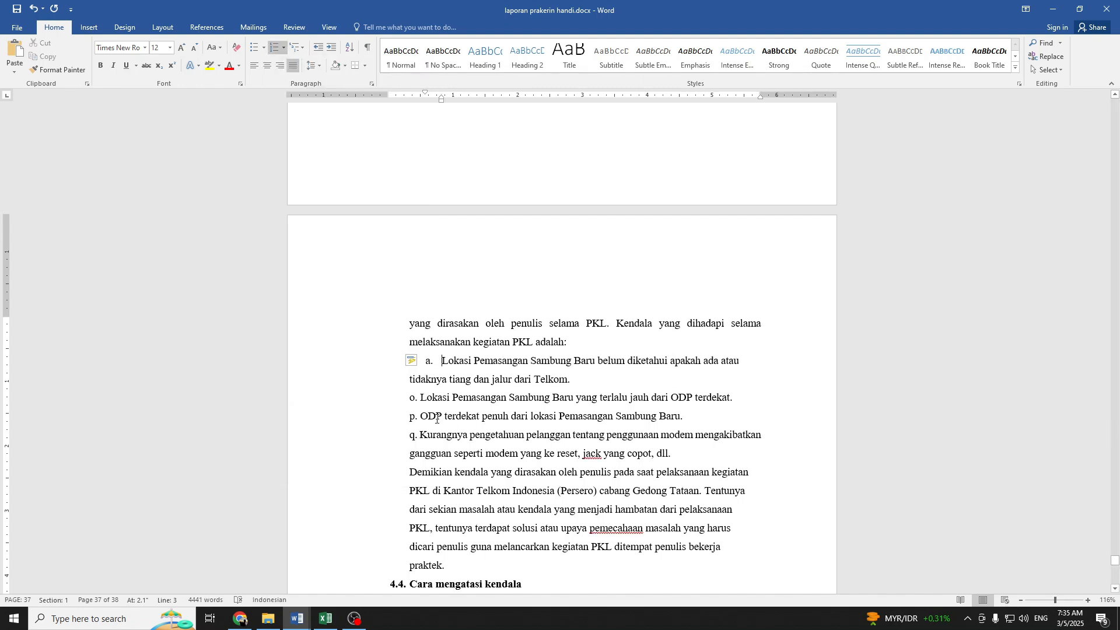
click(283, 48)
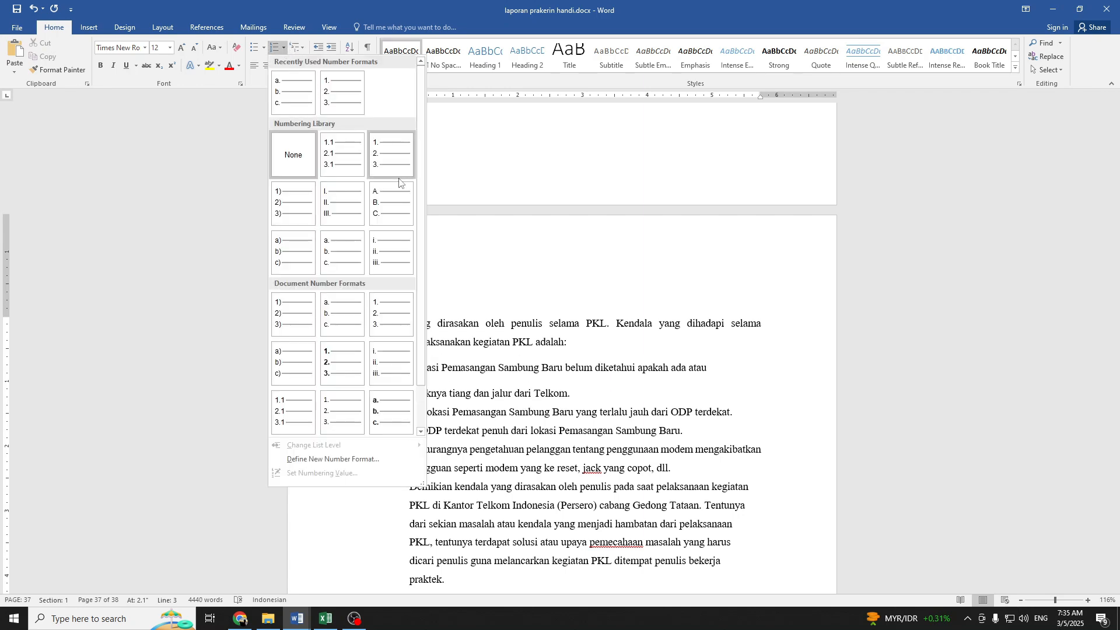
click(539, 140)
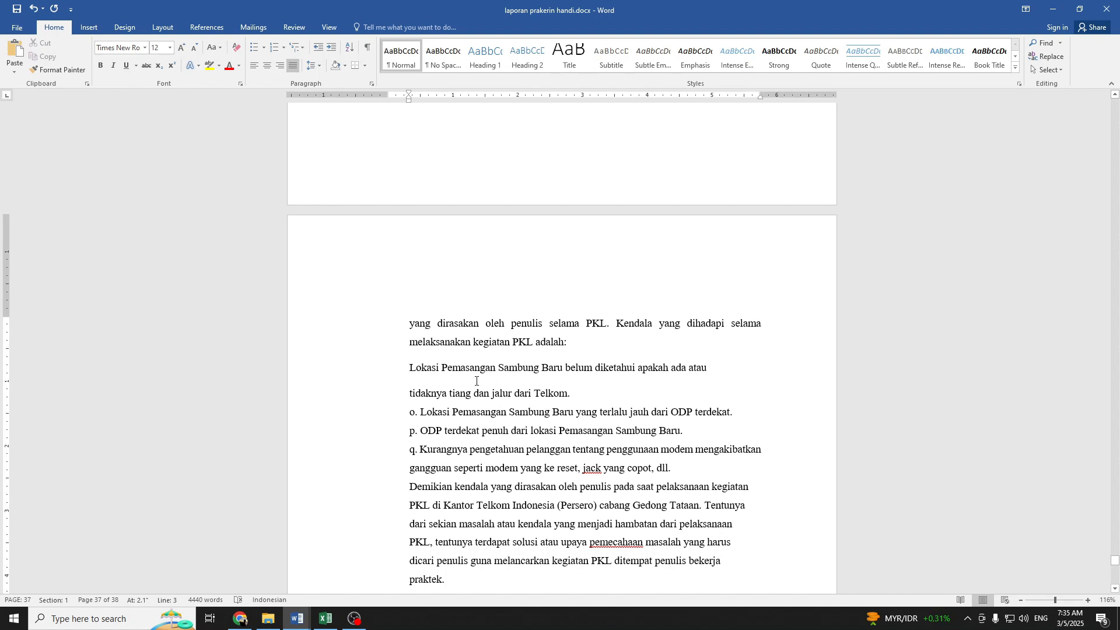
key(ctrl+z)
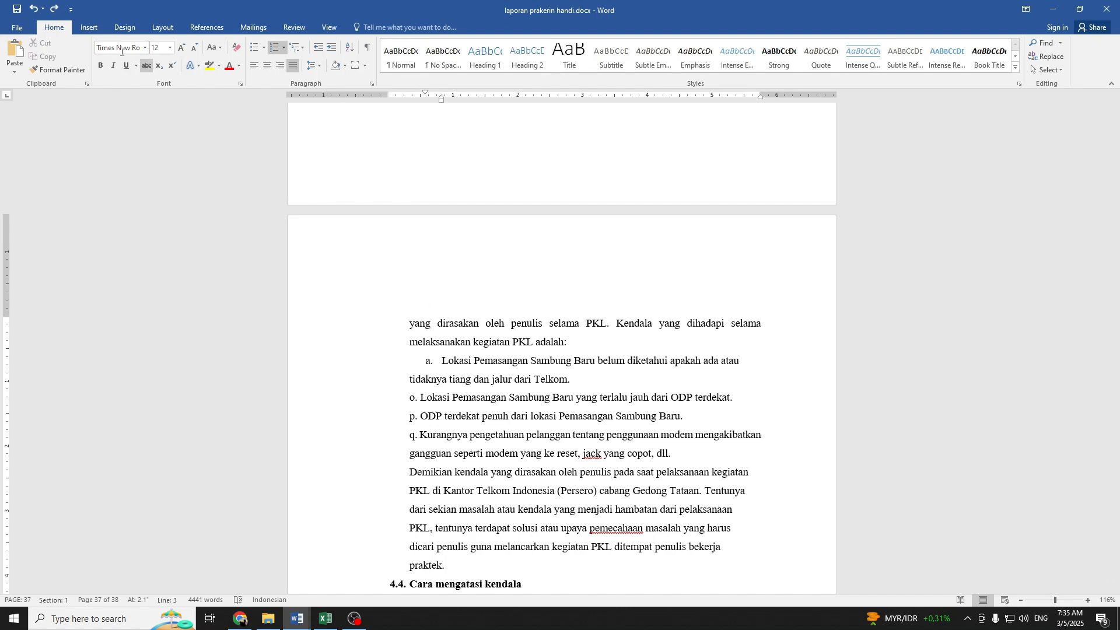
Copy the lettered list formatting from item a to the lines starting with o., p. and q. using Format Painter
click(58, 70)
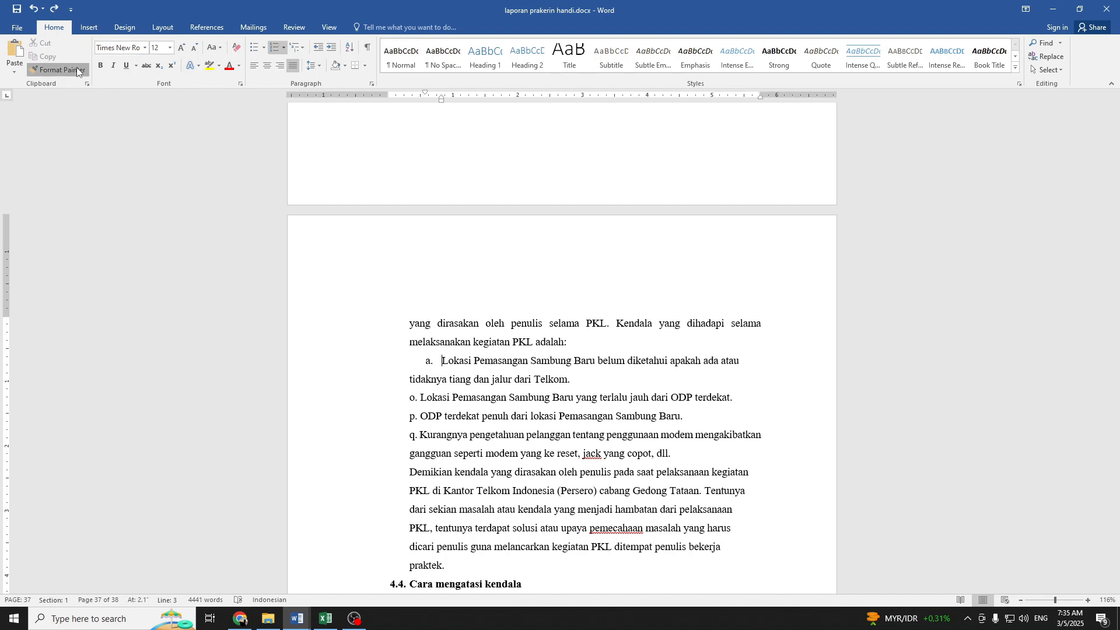
click(429, 399)
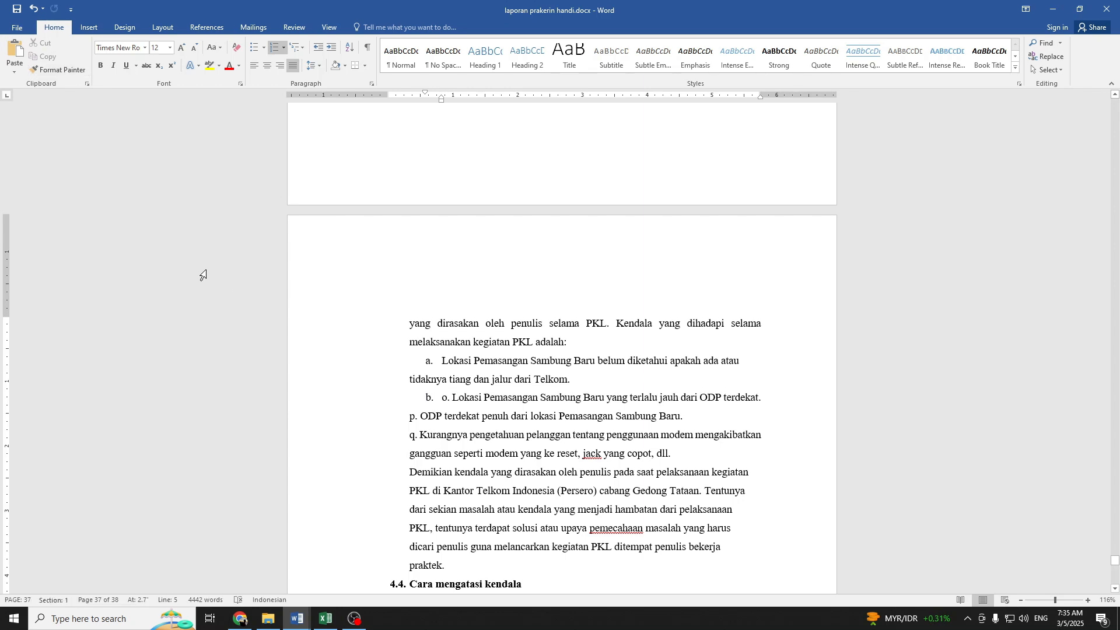
click(58, 70)
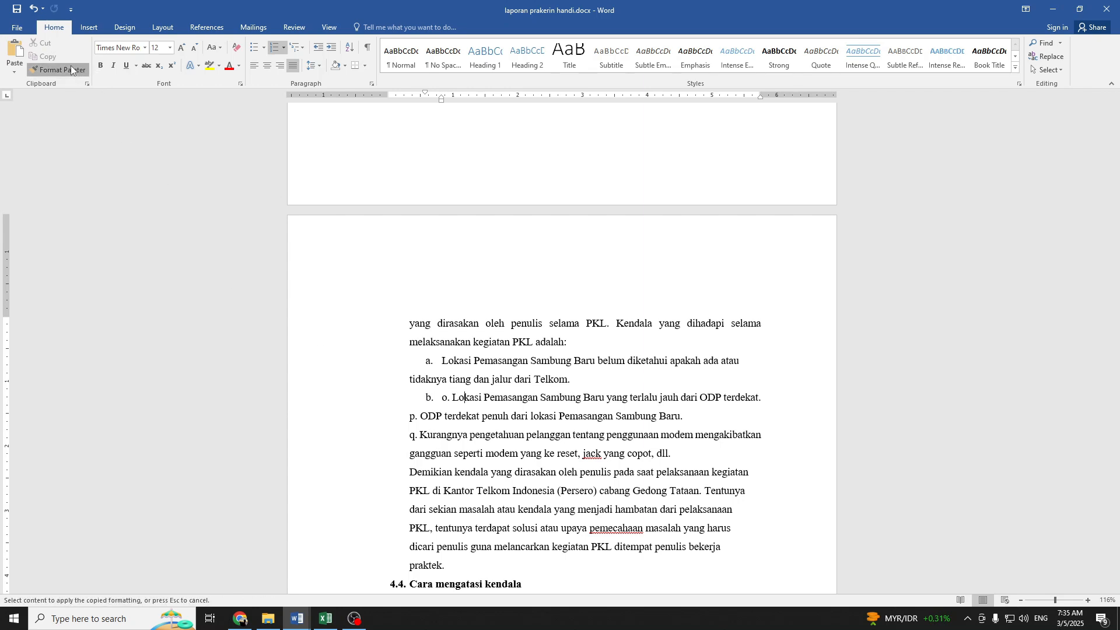
click(432, 419)
click(431, 437)
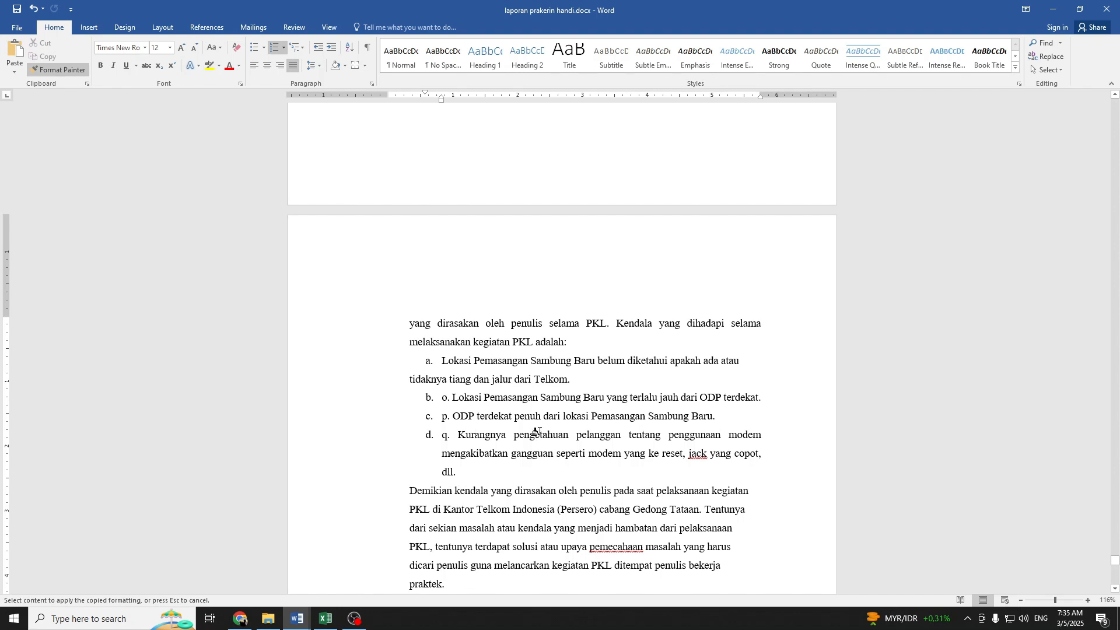
key(Escape)
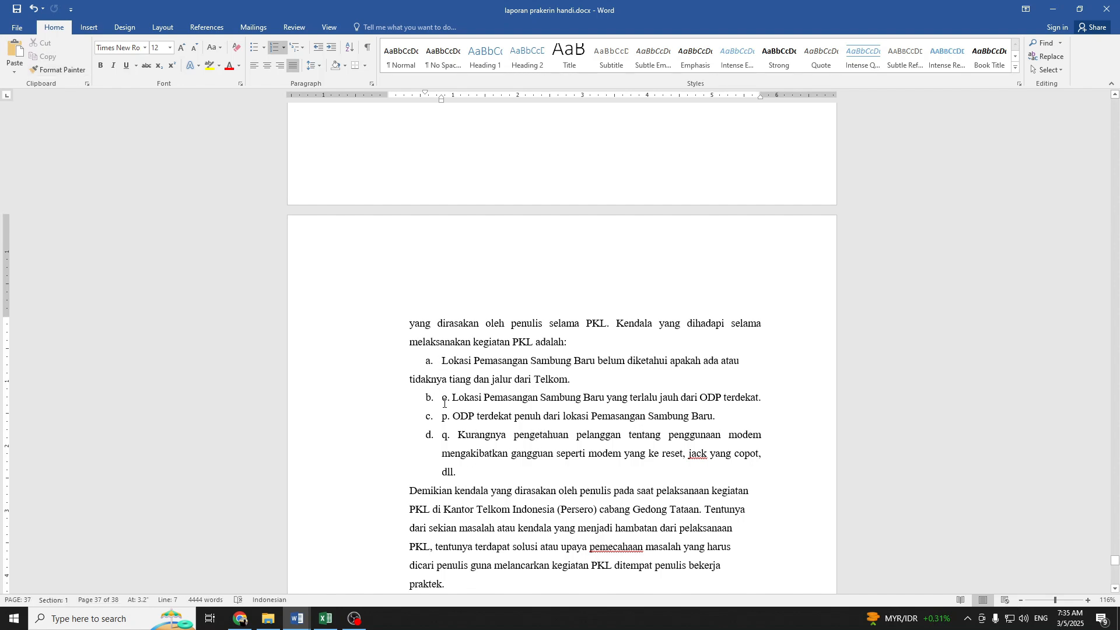
Delete the leftover typed letters o., p. and q. from list items b, c and d, keeping "modem mengakibatkan" as two words
drag(453, 403, 442, 435)
key(BackSpace)
key(BackSpace)
key(BackSpace)
click(443, 461)
key(BackSpace)
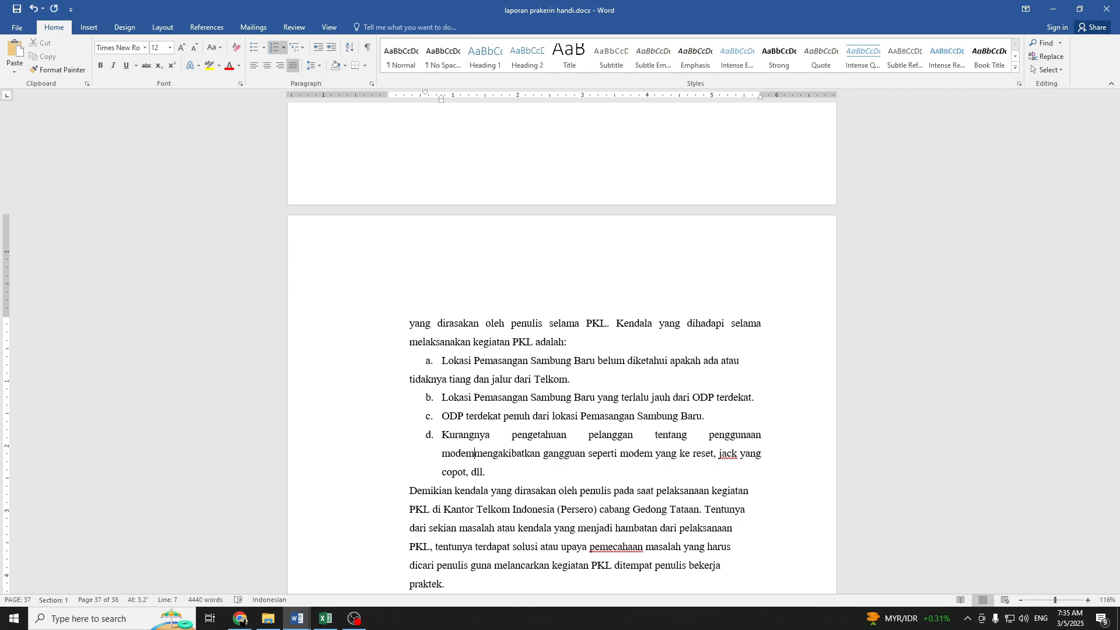
key(ctrl+z)
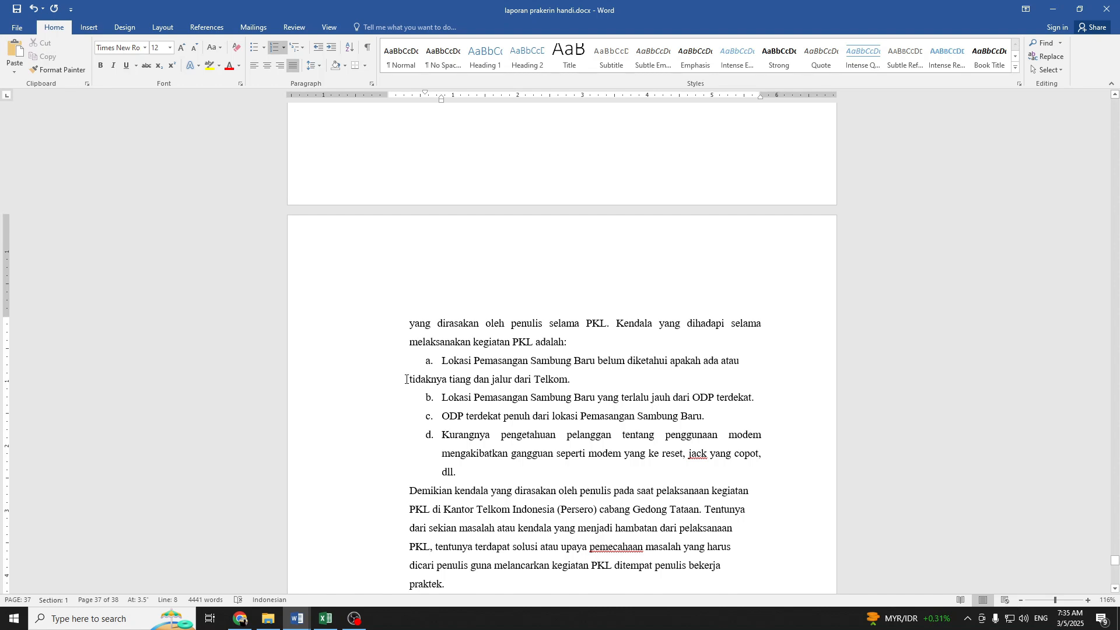
Join the broken line "tidaknya tiang dan jalur dari Telkom." to list item a and select items a to d
click(408, 379)
key(BackSpace)
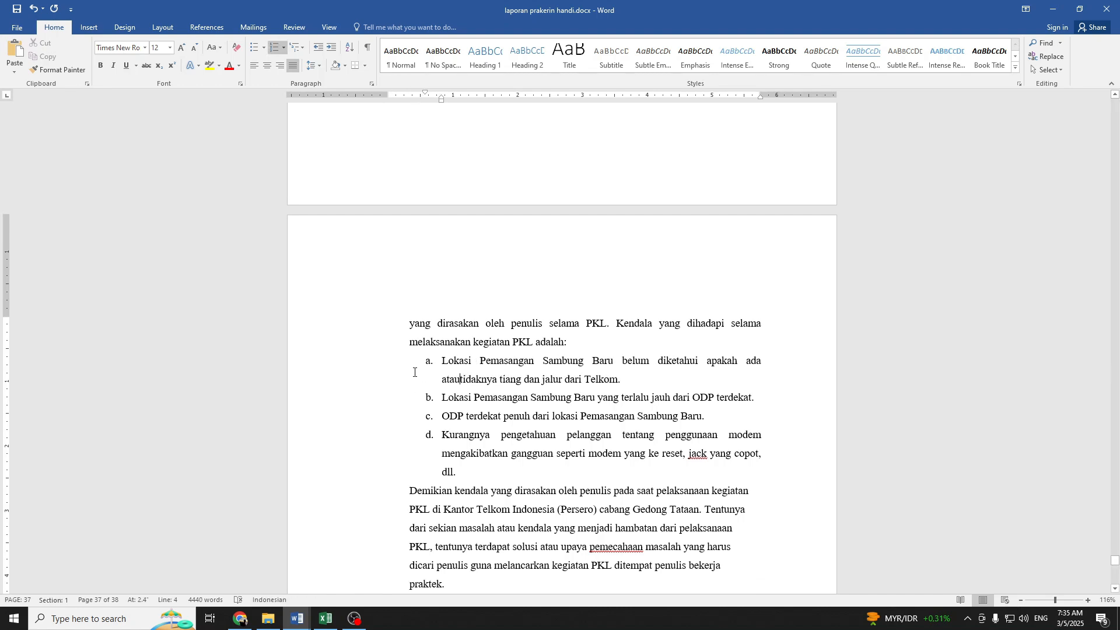
scroll(601, 393, down, 4)
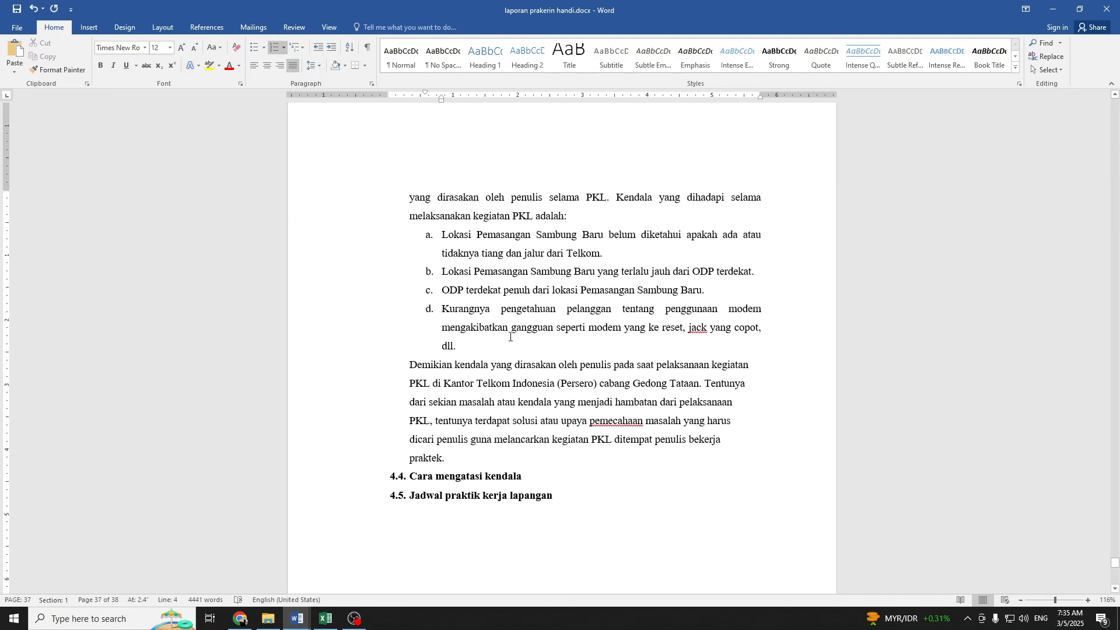
drag(373, 347, 368, 245)
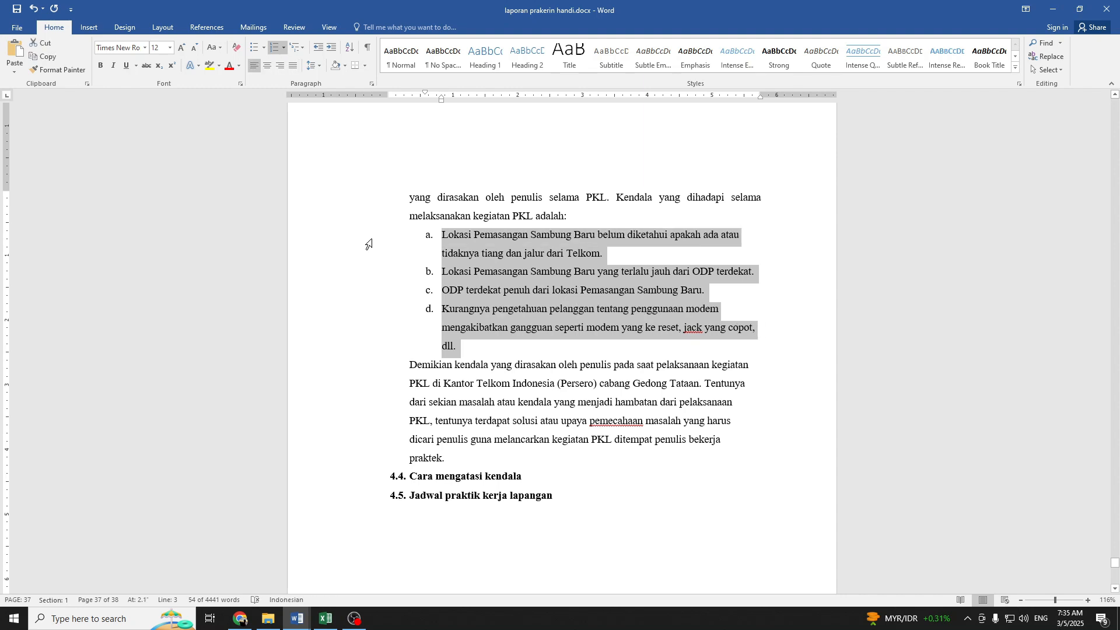
Justify list items a to d in section 4.3 and correct "pemecahaan" to "pemecahan" in the paragraph below them
click(408, 365)
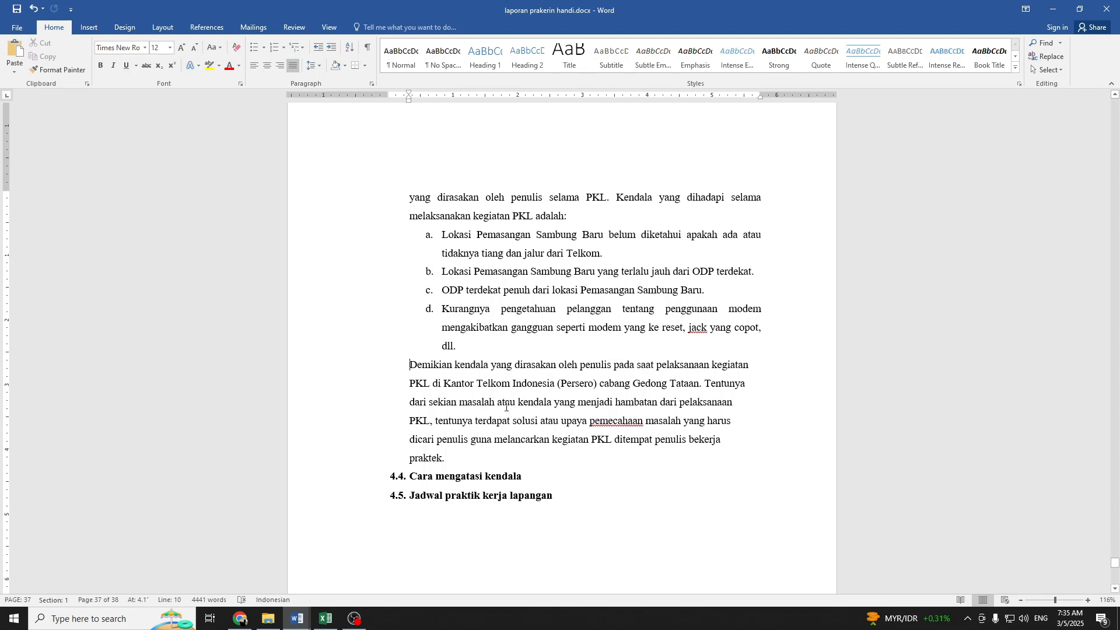
drag(487, 406, 732, 403)
drag(476, 421, 680, 421)
click(607, 421)
right_click(641, 424)
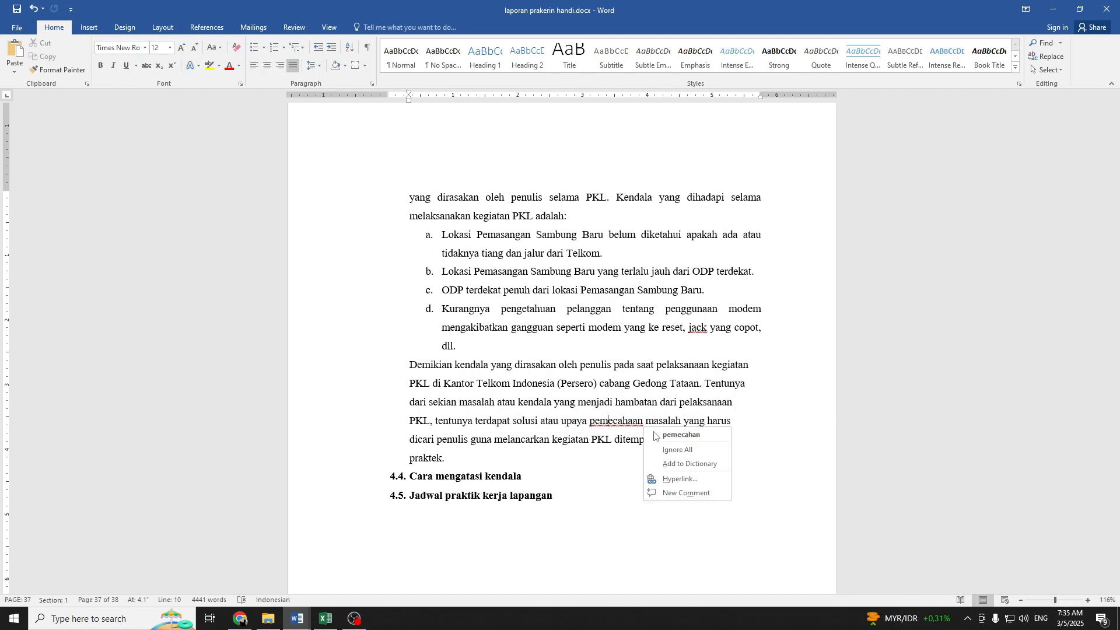
click(670, 437)
click(428, 454)
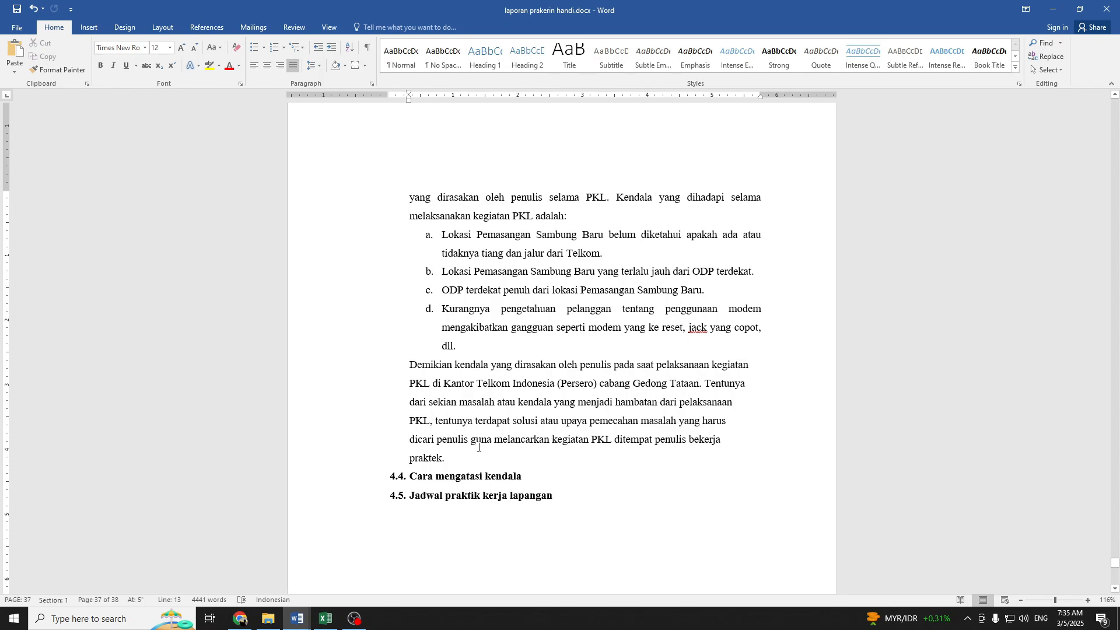
In the opening paragraph of section 4.3, correct "prose" to "proses" and italicize "Distribution Frame (MDF)"
scroll(538, 446, up, 3)
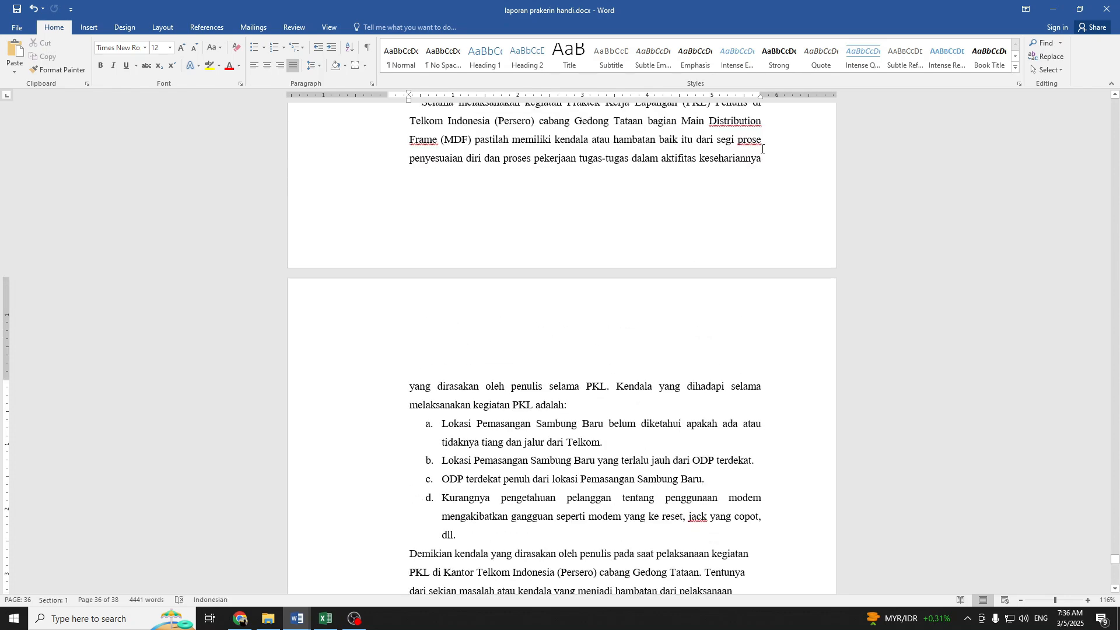
right_click(756, 144)
click(779, 153)
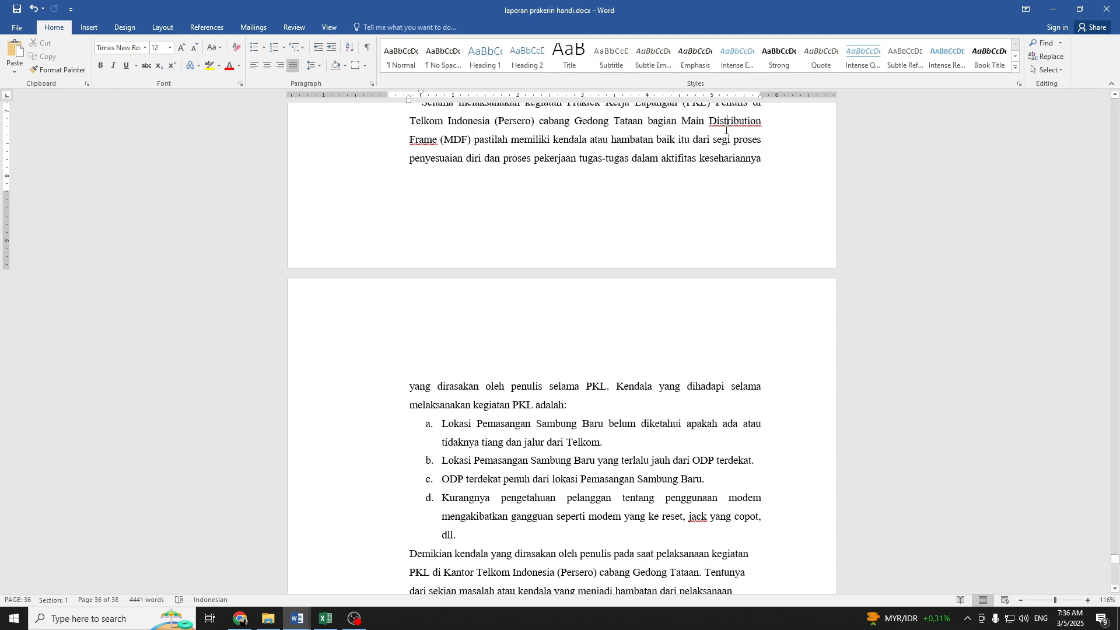
drag(710, 123, 472, 142)
key(ctrl+i)
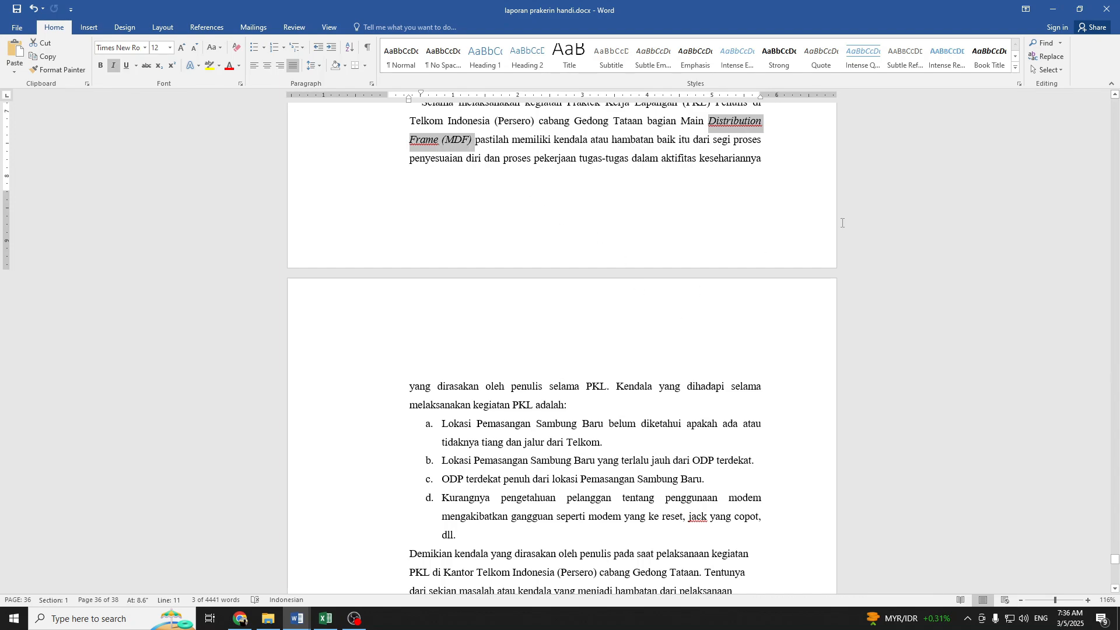
Add an unnumbered line under heading 4.4 Cara mengatasi kendala and paste the copied solution text there
scroll(565, 357, down, 6)
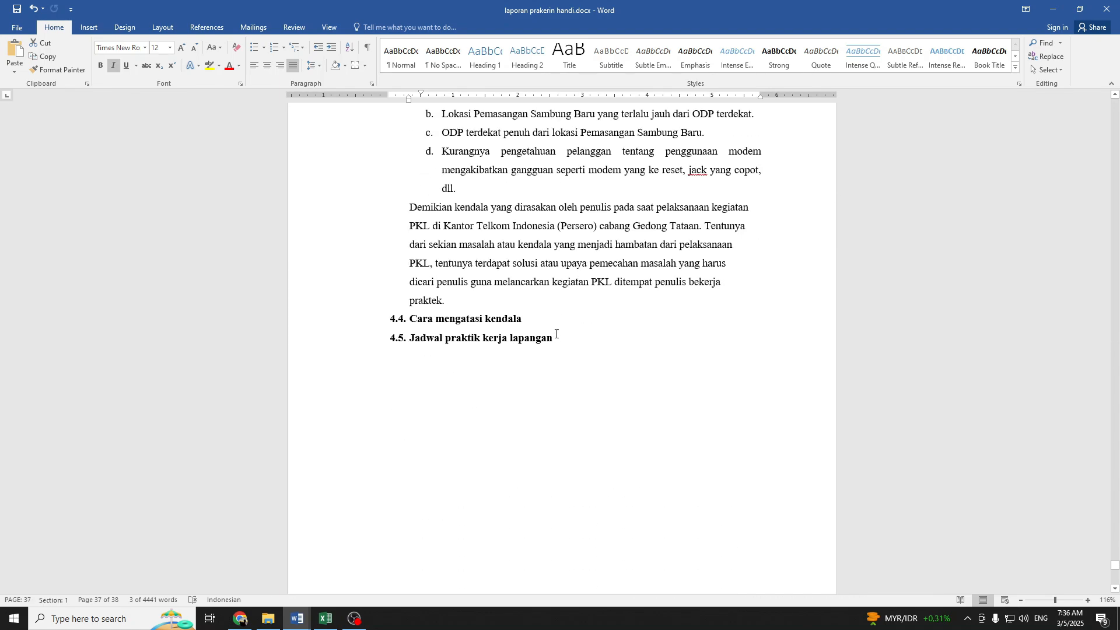
scroll(610, 381, up, 3)
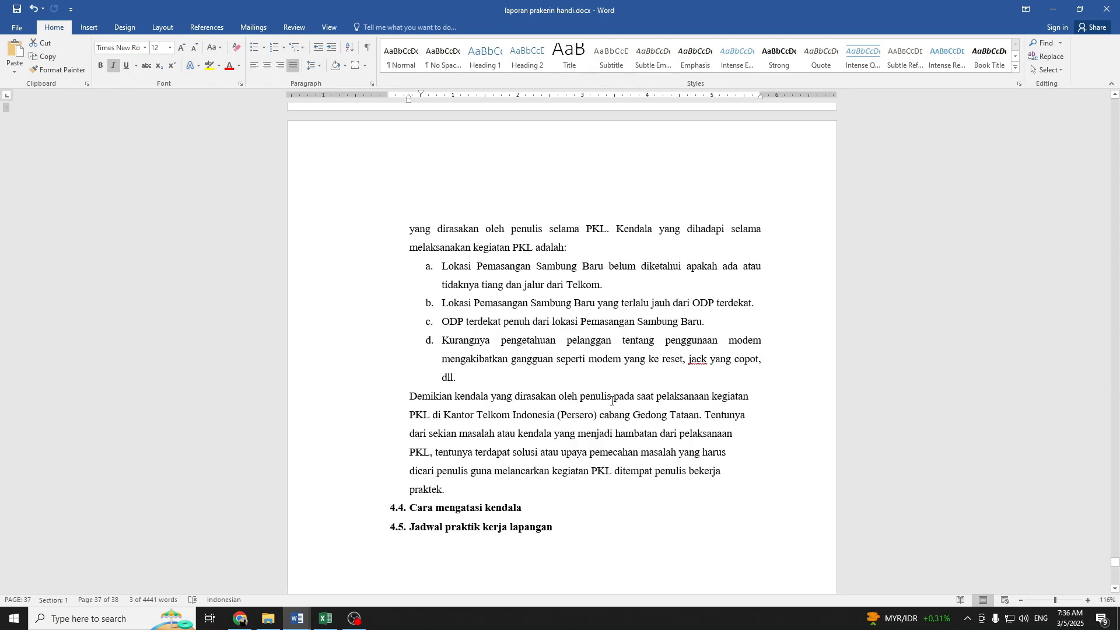
scroll(612, 400, down, 2)
click(554, 395)
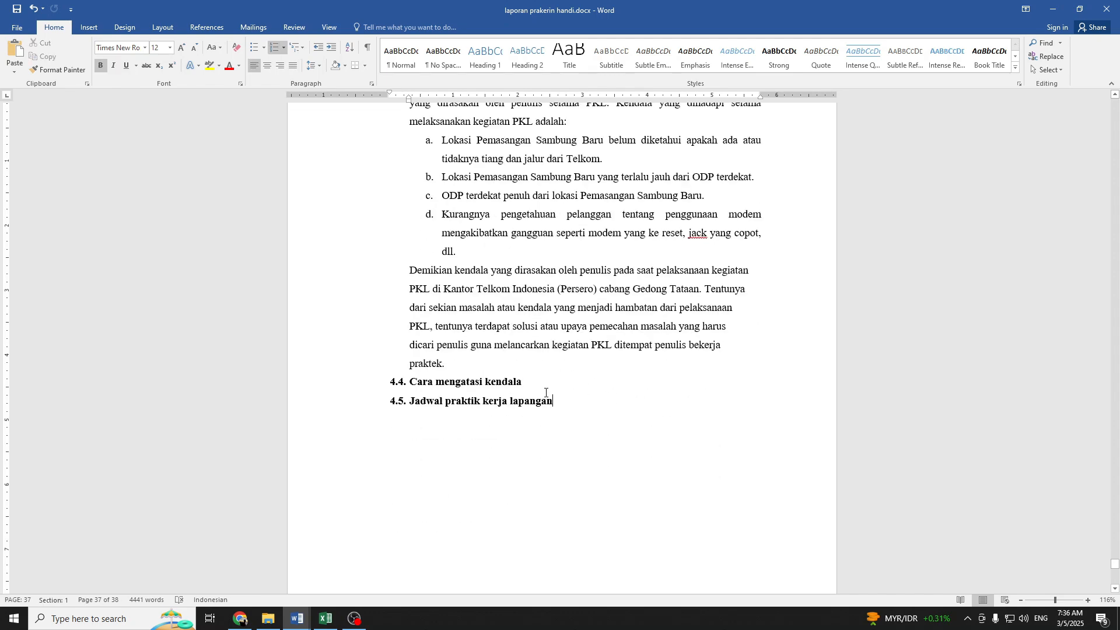
click(545, 389)
key(Return)
key(BackSpace)
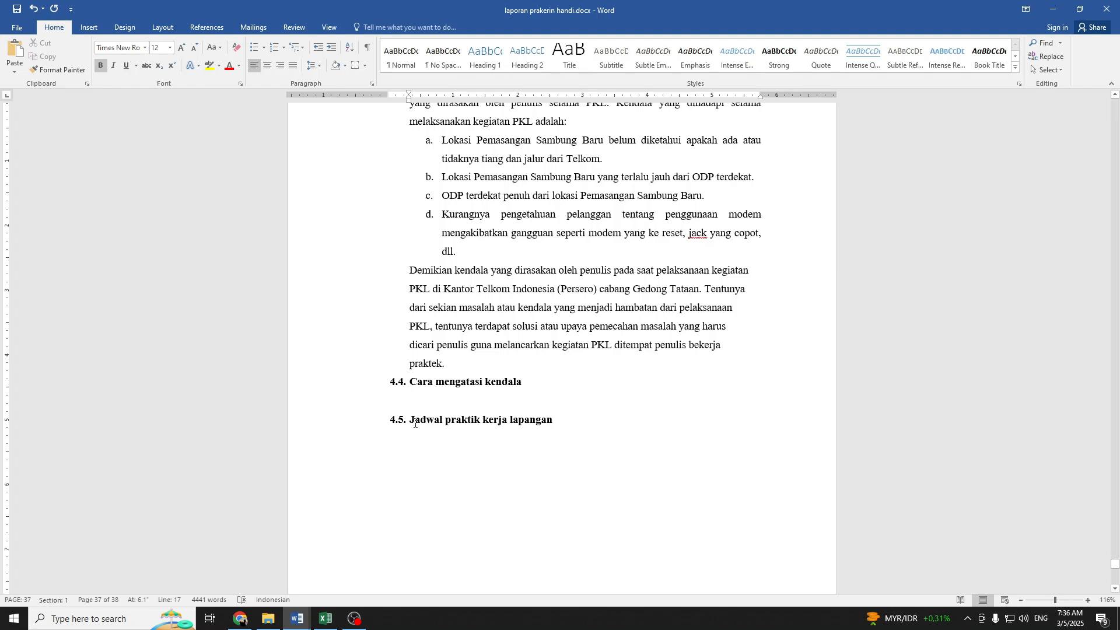
click(415, 400)
right_click(416, 400)
click(476, 452)
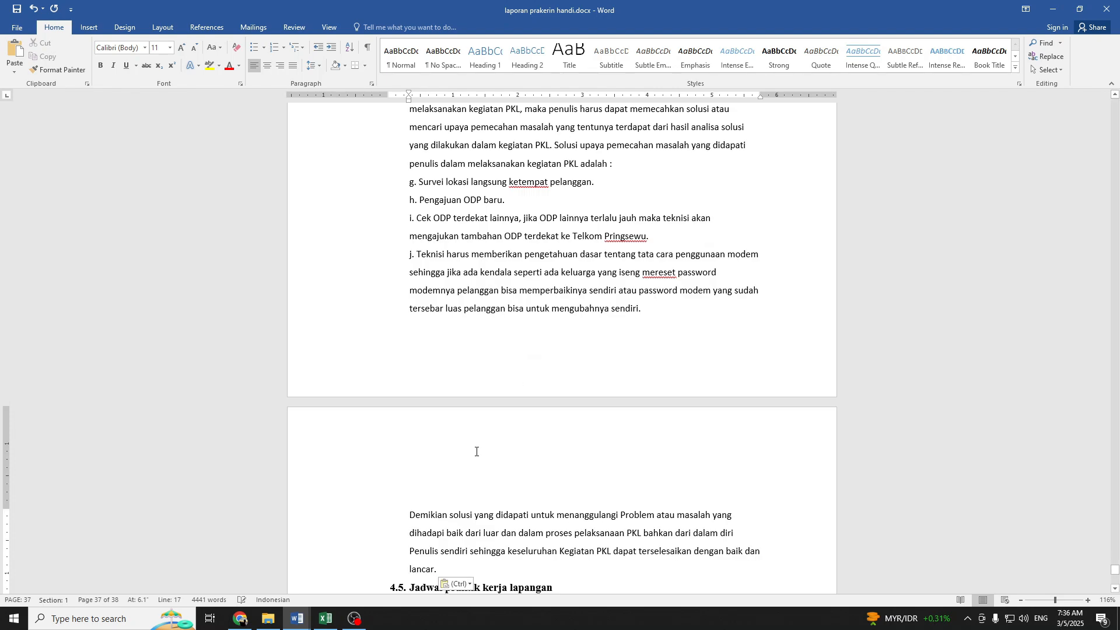
Justify the opening paragraph of section 4.4 and indent its first line
scroll(416, 334, up, 3)
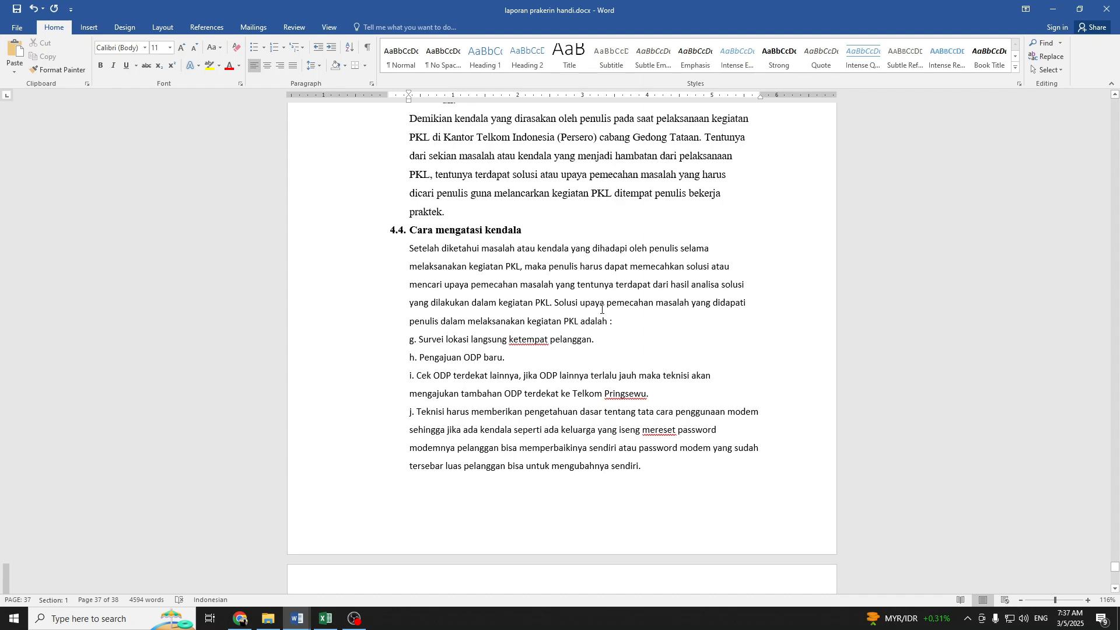
drag(608, 309, 728, 310)
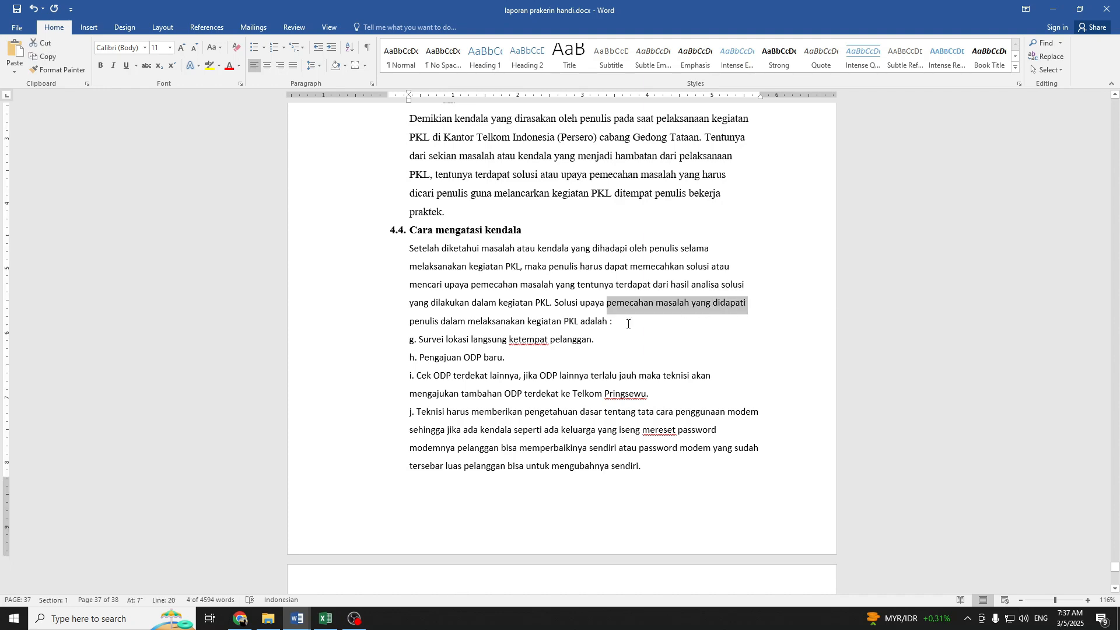
drag(627, 323, 362, 257)
key(ctrl+j)
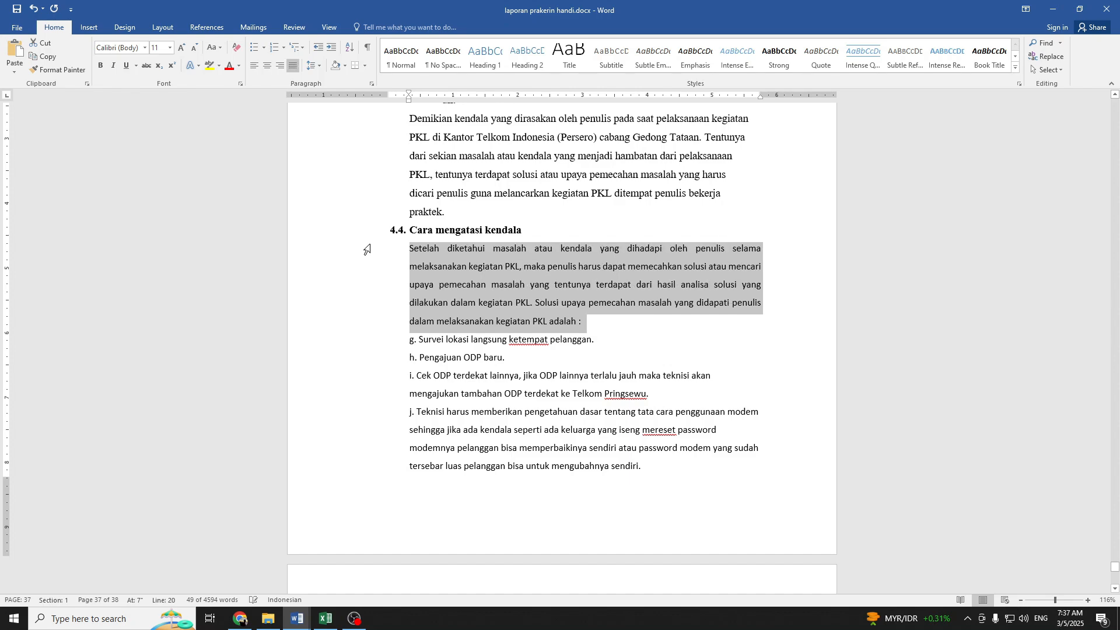
key(Tab)
Indent the first line of the "Demikian kendala" paragraph that closes section 4.3
scroll(408, 268, up, 3)
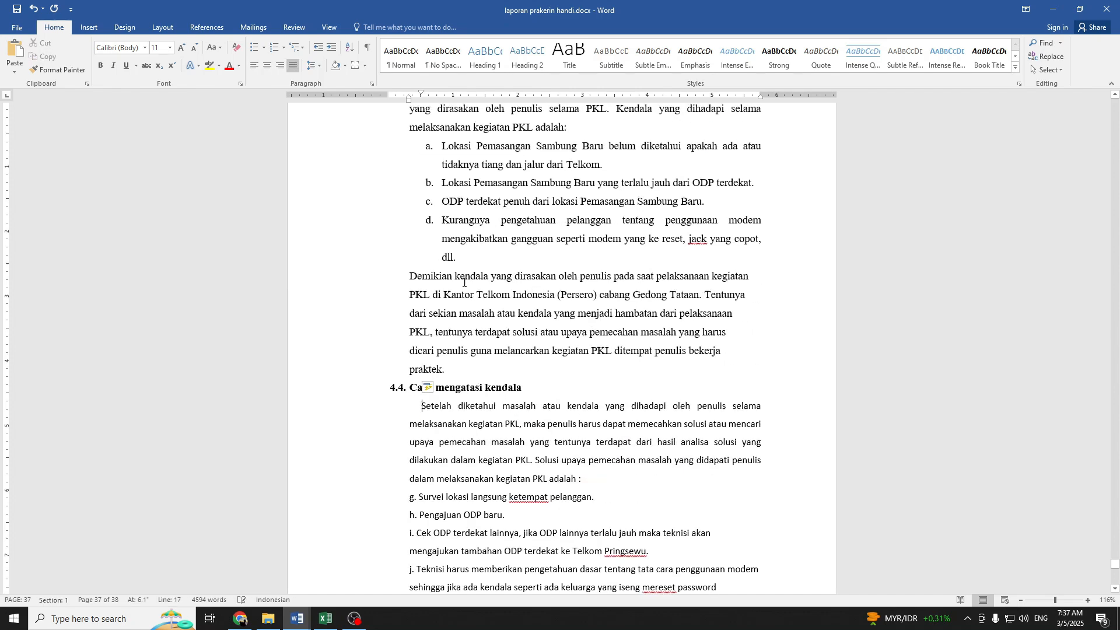
click(409, 276)
key(Tab)
Read through the pasted solution lines g. to j. in section 4.4
scroll(576, 318, up, 7)
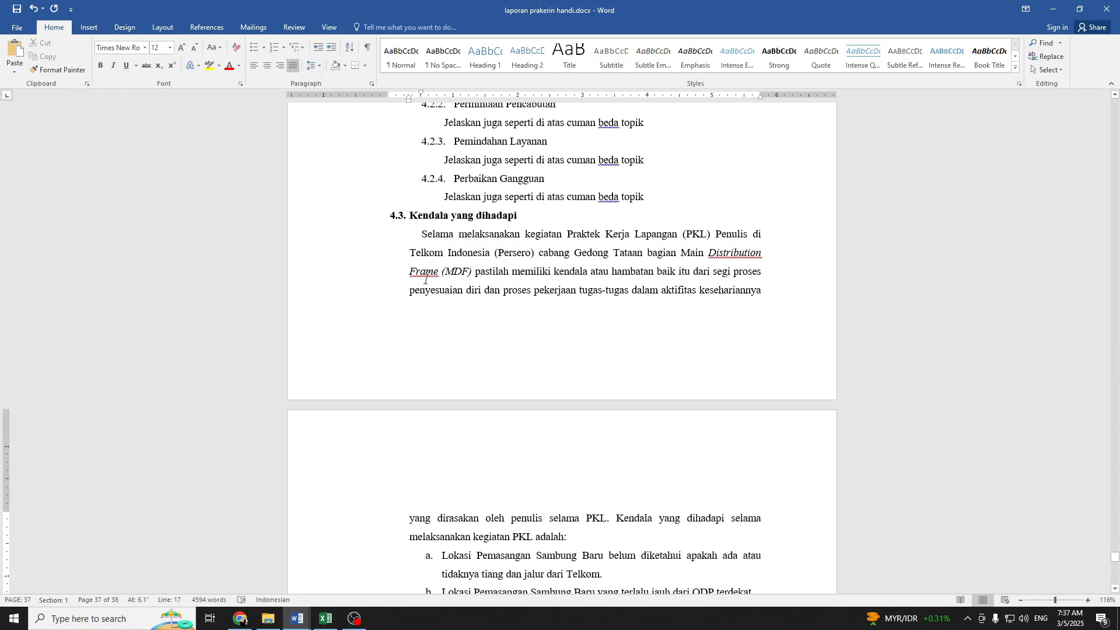
scroll(609, 343, down, 4)
scroll(609, 343, down, 7)
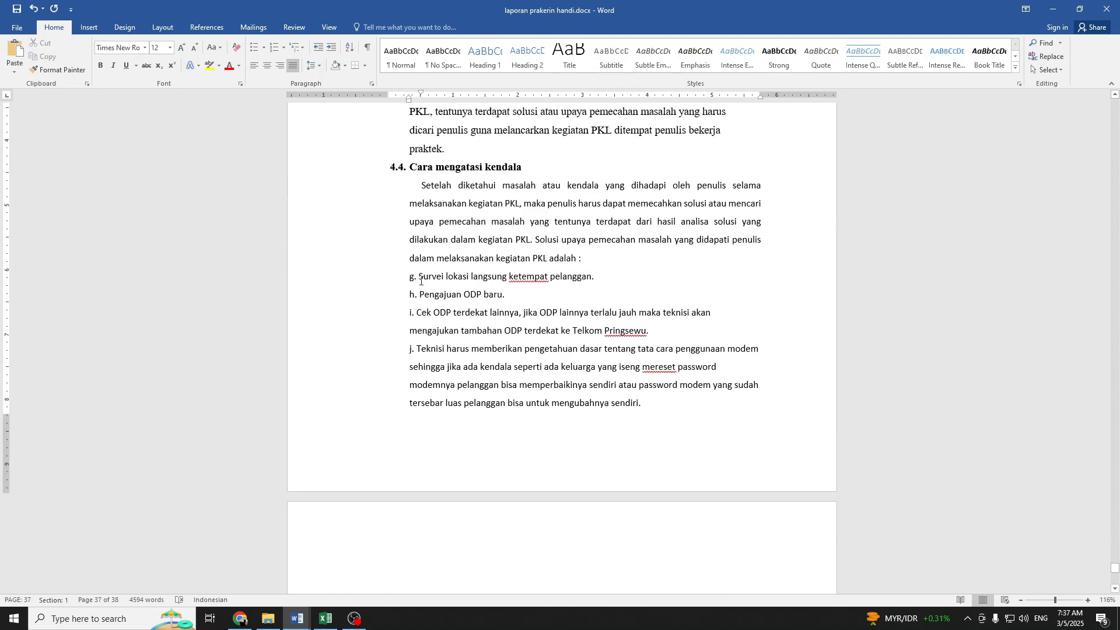
drag(453, 295, 504, 295)
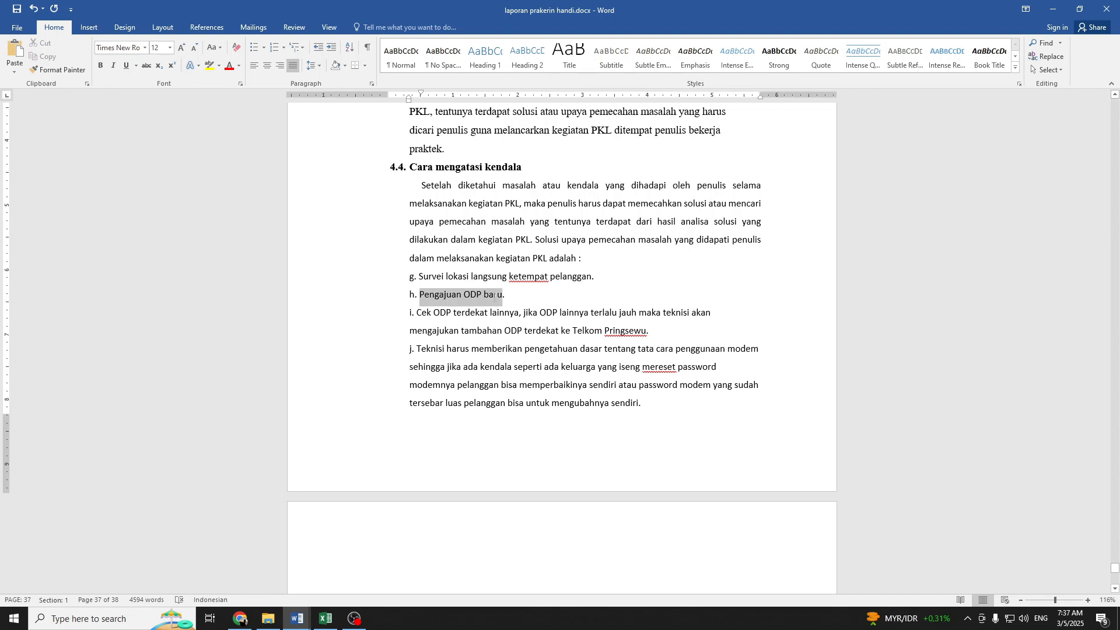
drag(434, 313, 692, 315)
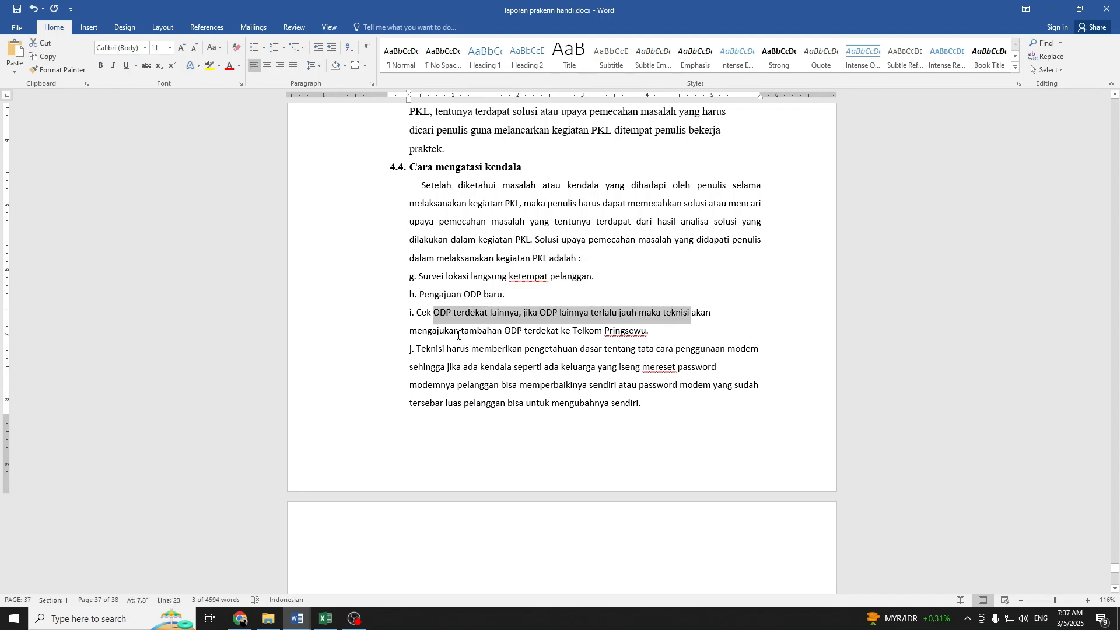
drag(411, 331, 647, 331)
drag(433, 353, 642, 403)
click(631, 403)
drag(417, 350, 746, 362)
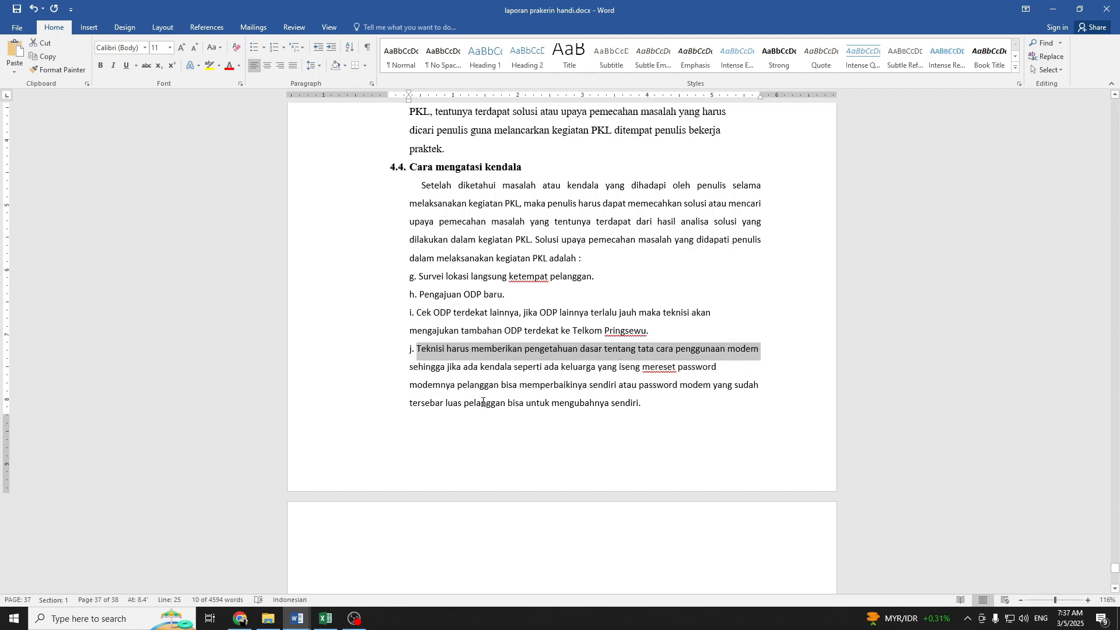
drag(411, 367, 718, 369)
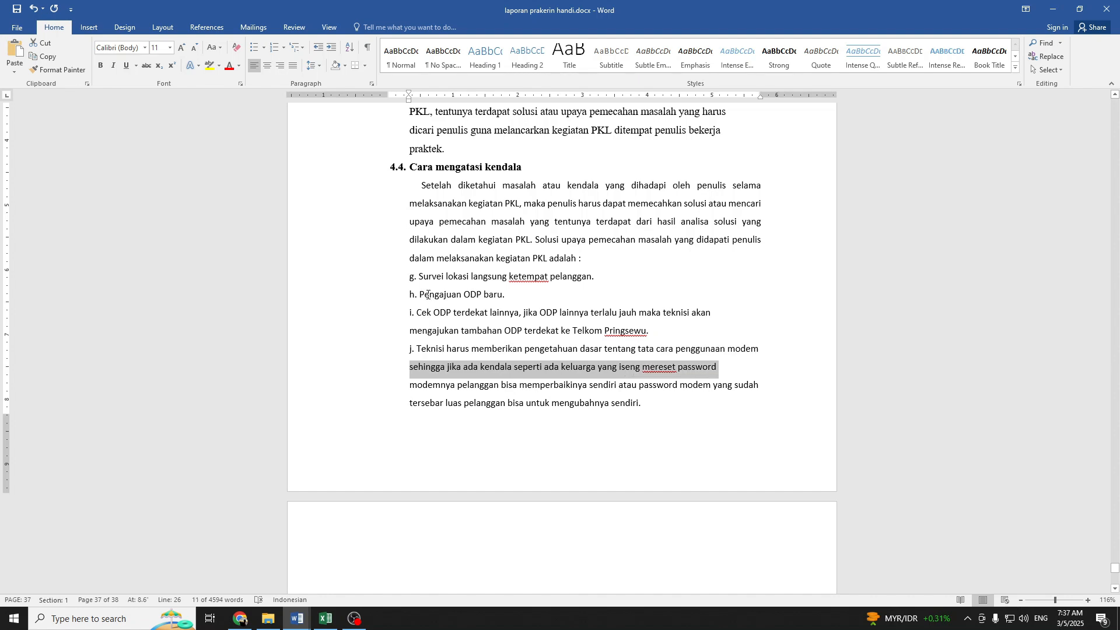
Copy the lettered list formatting from item d of section 4.3 to the "g. Survei lokasi" line using Format Painter
click(419, 275)
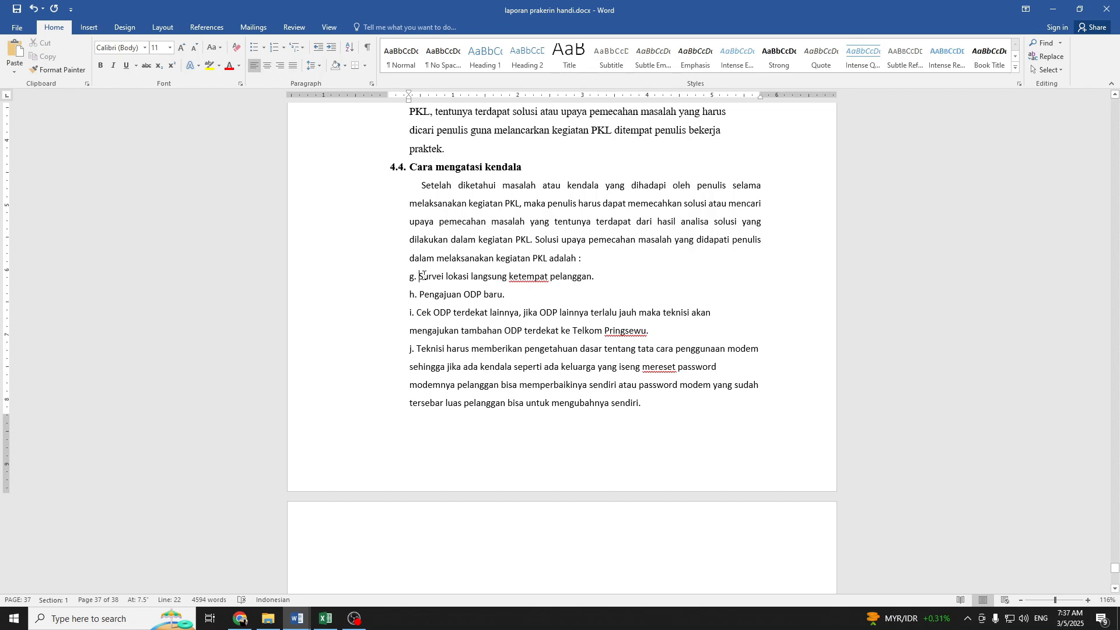
scroll(431, 269, up, 5)
click(443, 189)
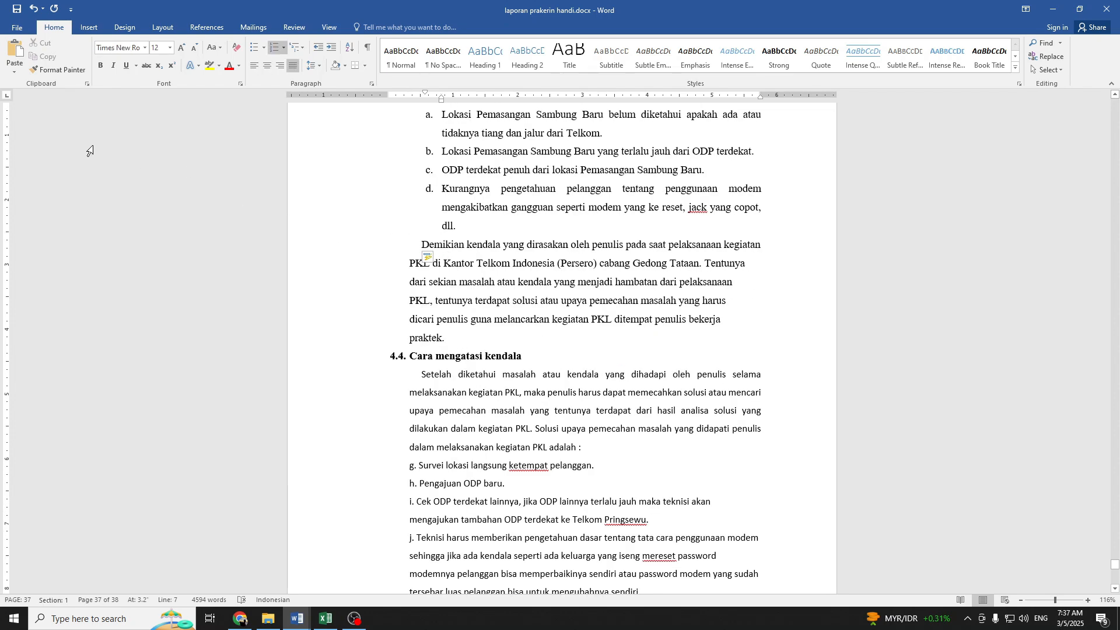
click(59, 72)
scroll(429, 162, down, 5)
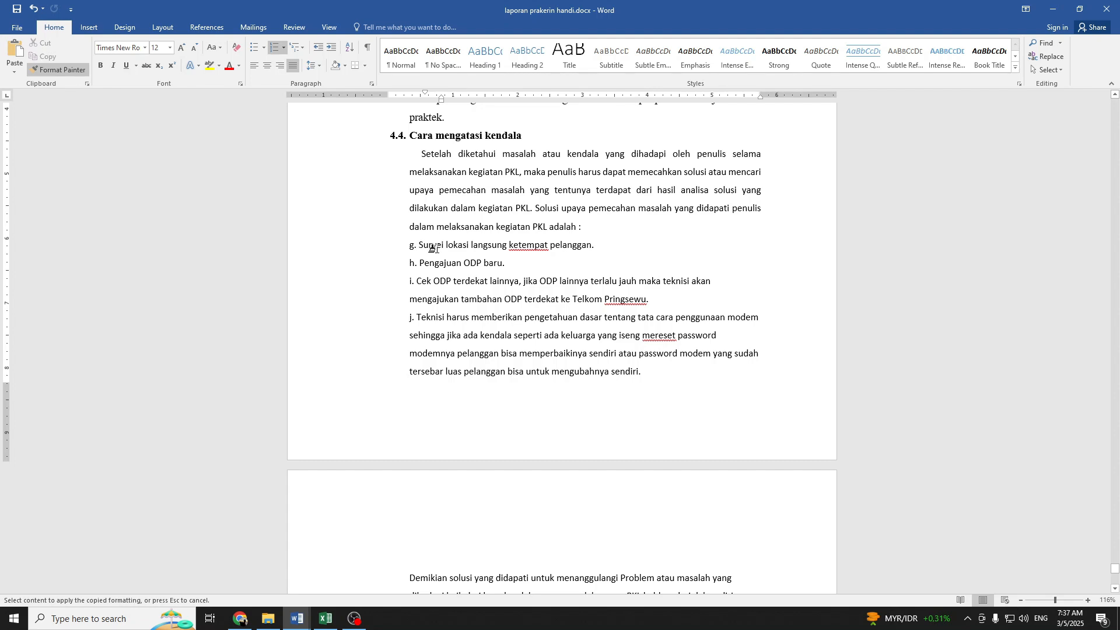
click(434, 248)
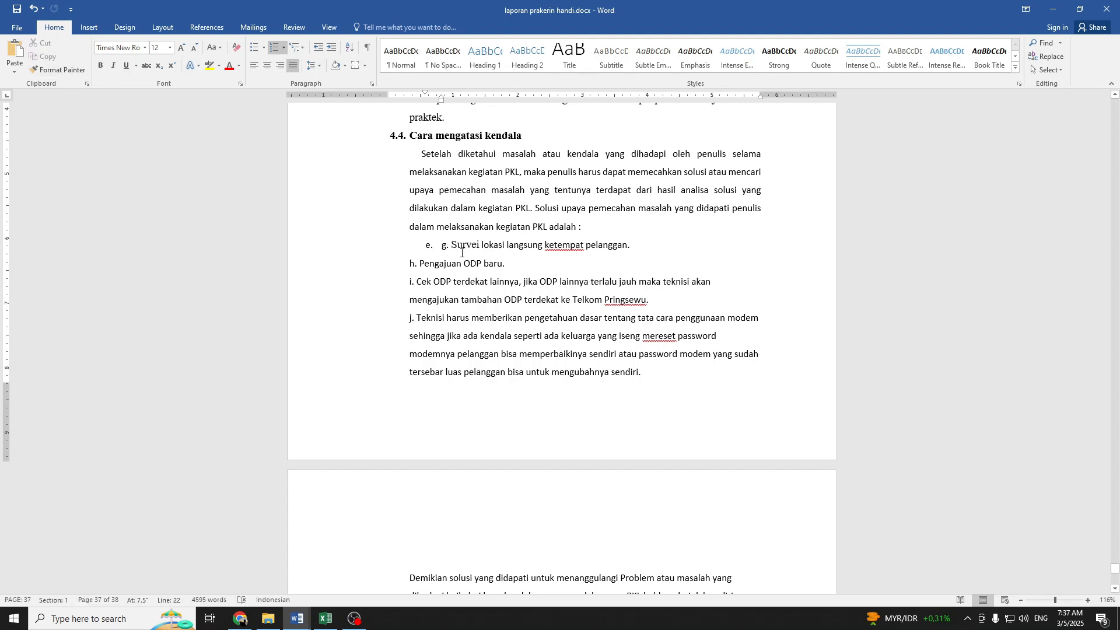
Delete the leftover typed "g." from the "Survei lokasi" item and restart its list lettering at a
click(452, 245)
key(BackSpace)
key(BackSpace)
key(BackSpace)
click(429, 250)
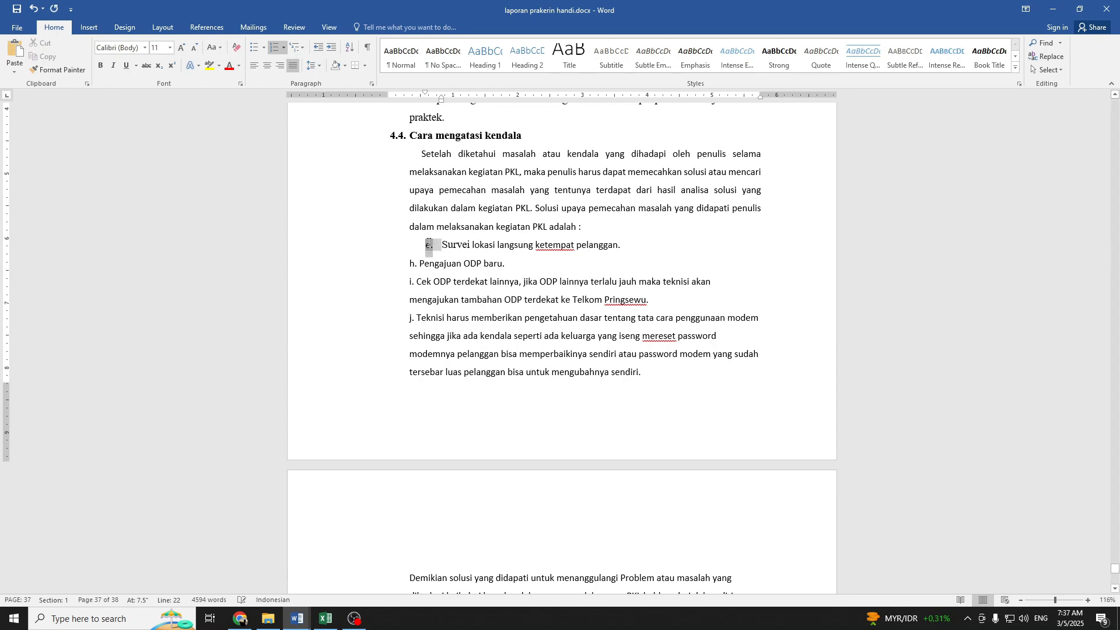
right_click(428, 249)
click(467, 326)
Copy the list formatting of the "Survei lokasi" item to the lines starting with h., i. and j. using Format Painter
click(57, 70)
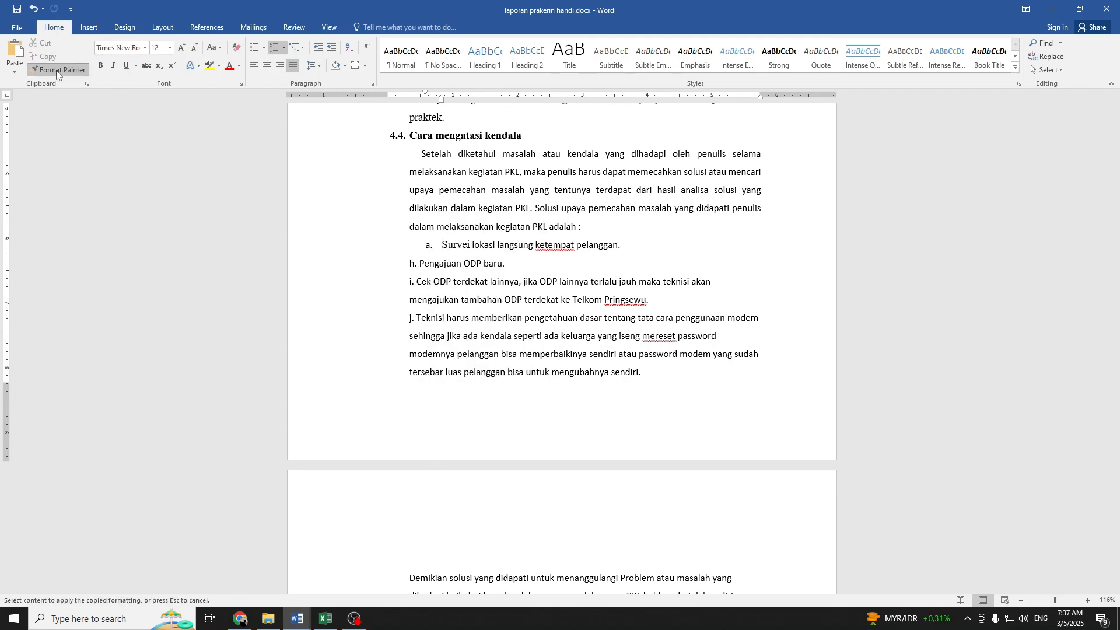
click(422, 263)
click(442, 283)
click(447, 318)
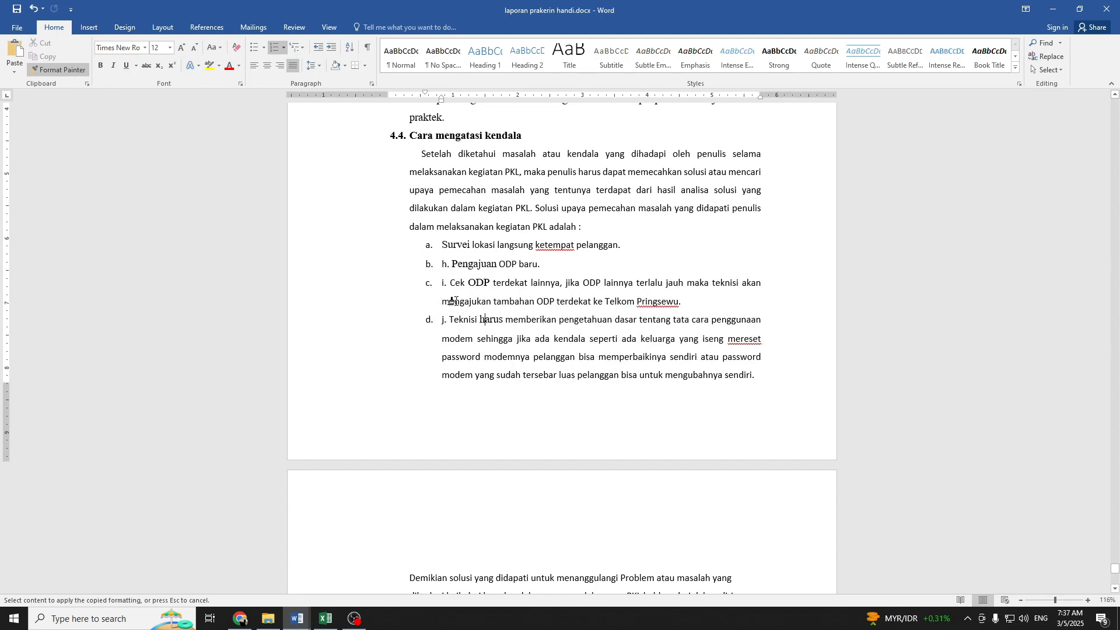
key(Escape)
Delete the leftover typed letters i. and j. from list items c and d in section 4.4
click(449, 289)
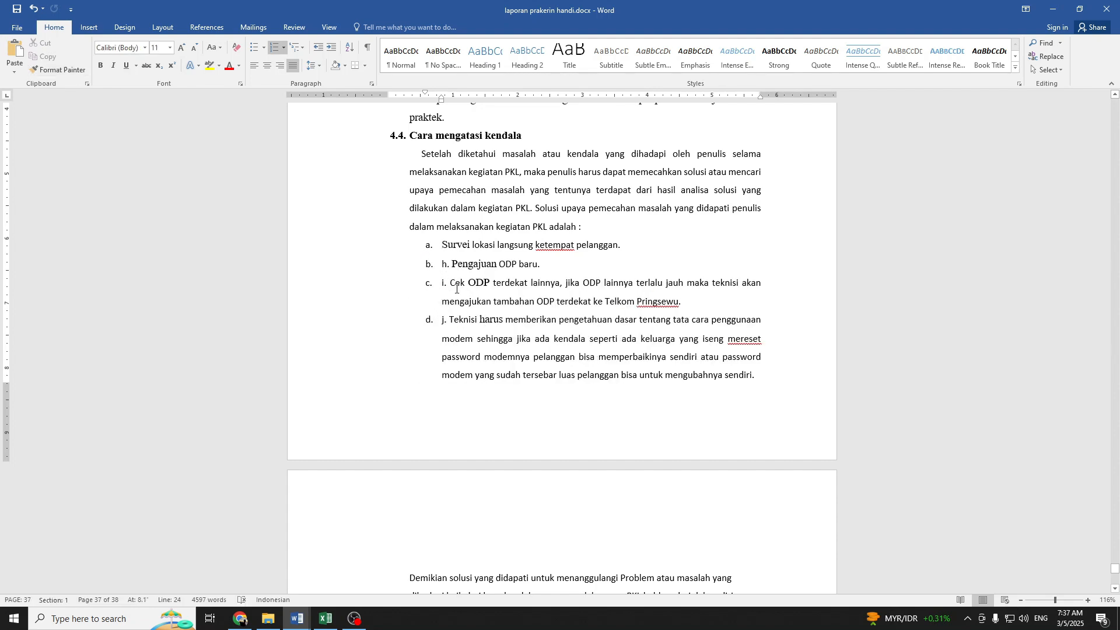
key(BackSpace)
key(BackSpace)
key(BackSpace)
click(450, 319)
key(BackSpace)
key(BackSpace)
key(BackSpace)
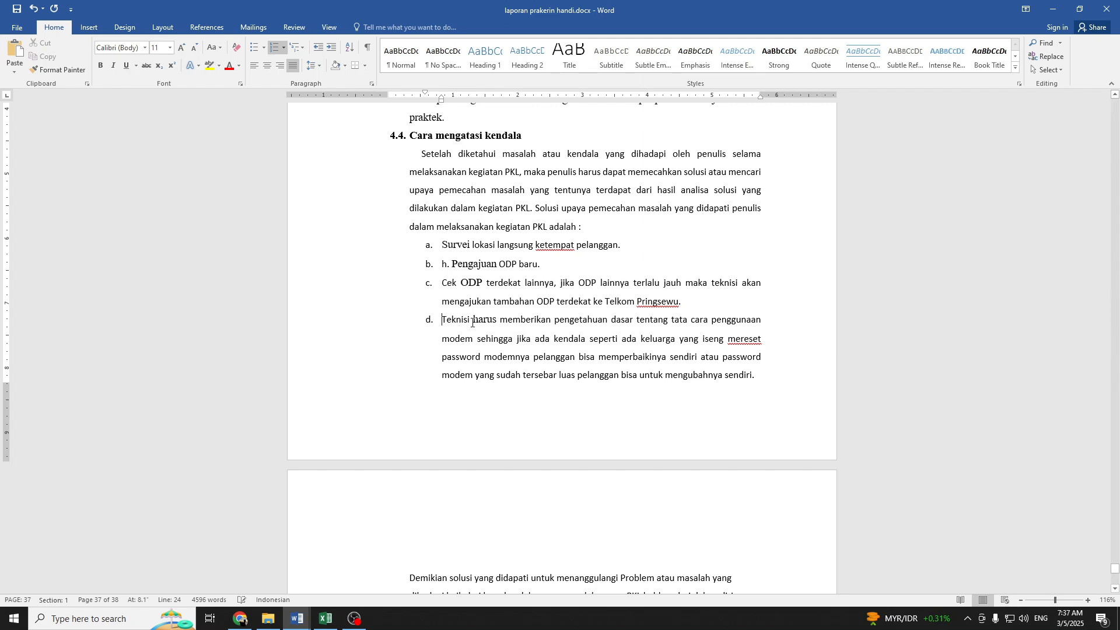
Indent the first line of the "Demikian solusi" paragraph closing section 4.4 and justify the paragraph
scroll(598, 357, down, 3)
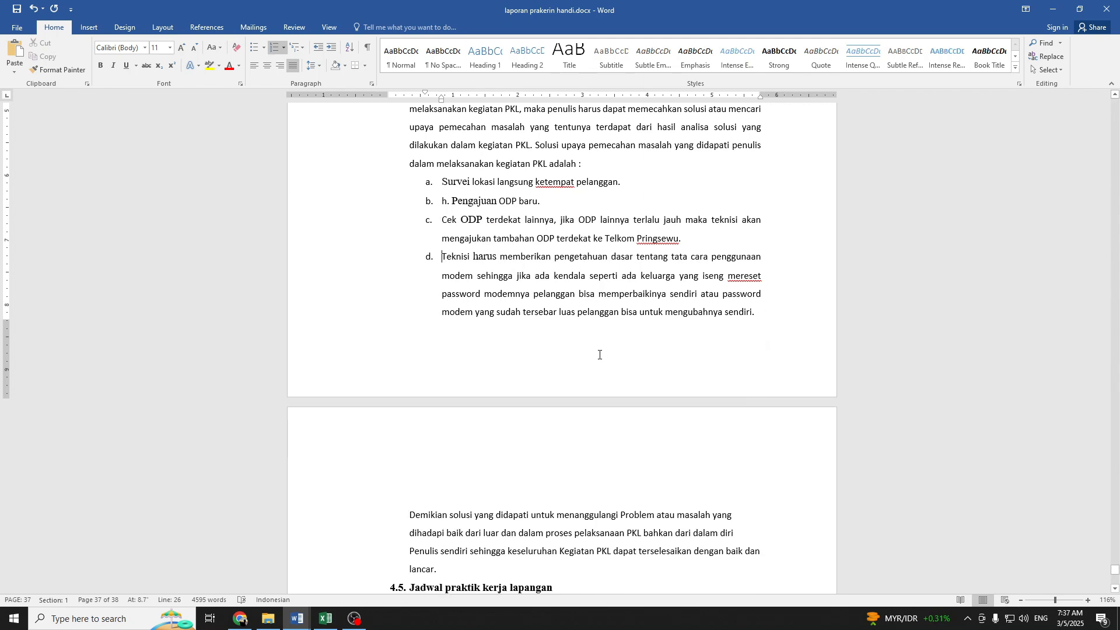
click(407, 453)
key(Tab)
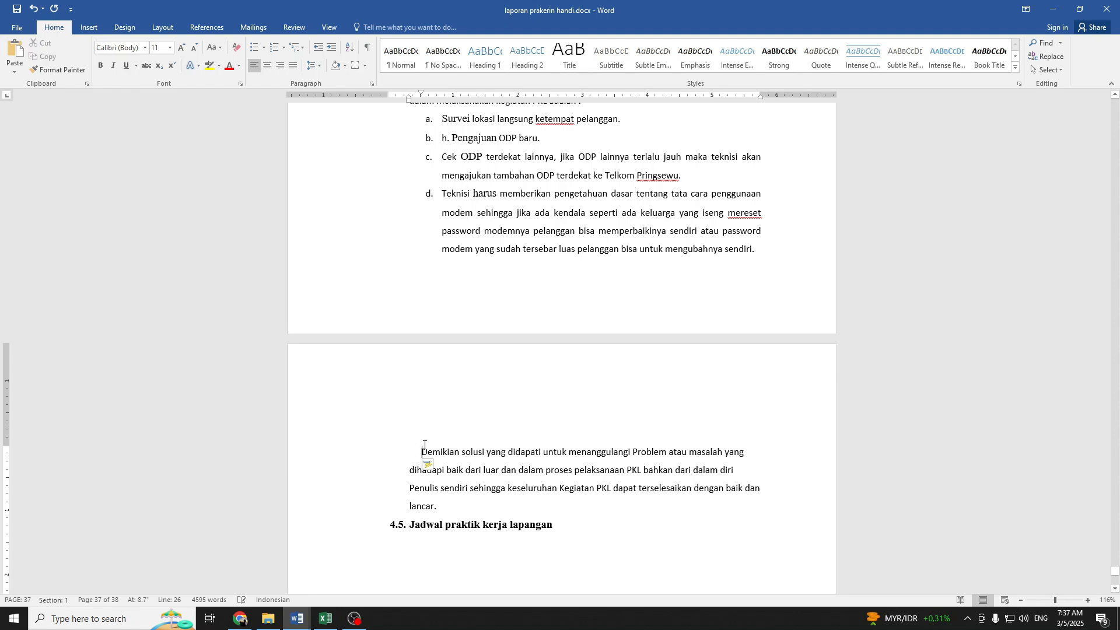
key(BackSpace)
drag(466, 506, 407, 455)
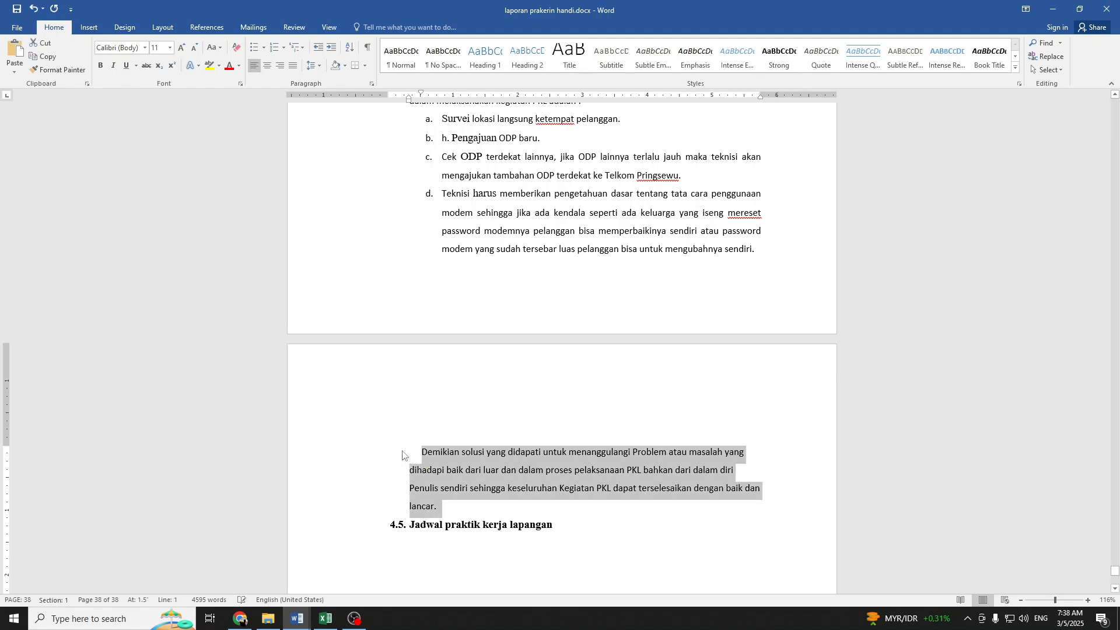
key(ctrl+j)
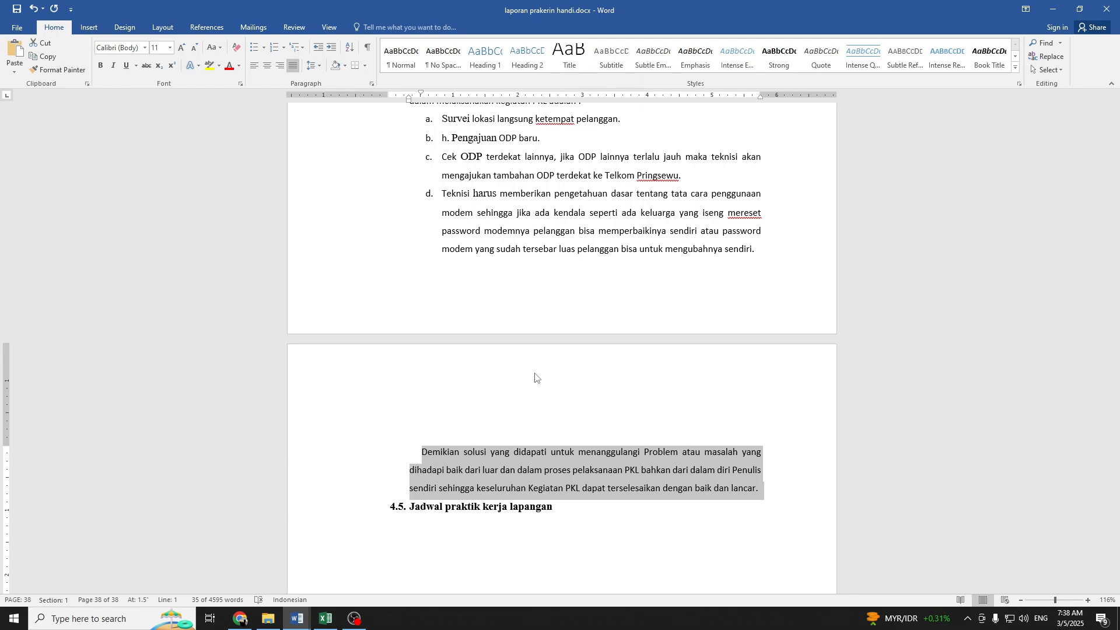
click(569, 525)
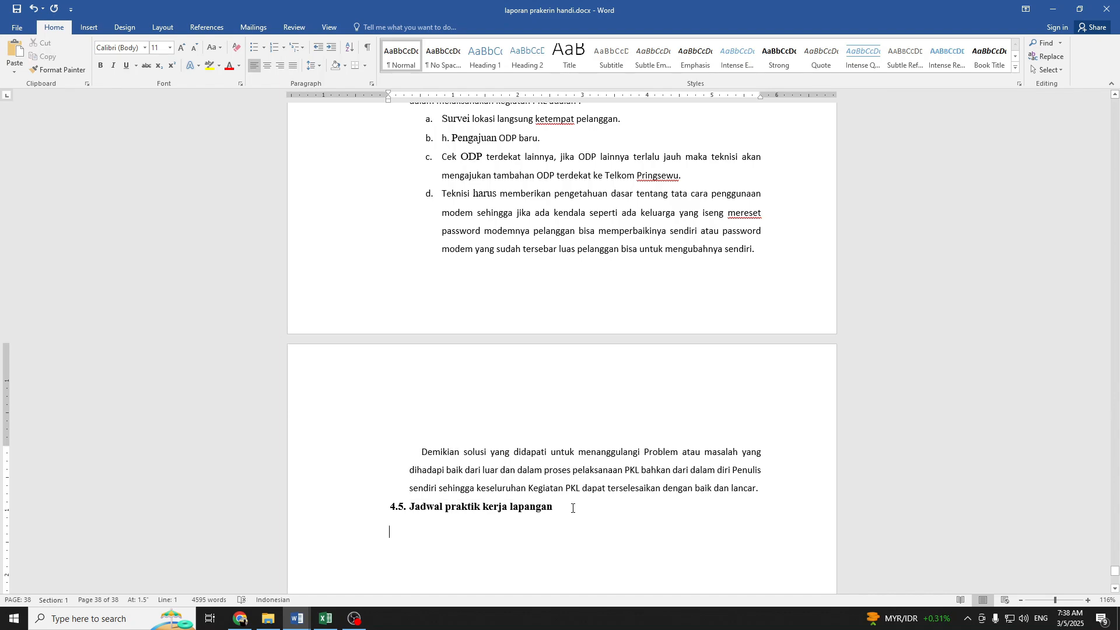
Examine the chapter from the empty section 4.5 back up to the lettered task list under 4.1 Bidang Kerja
scroll(642, 408, down, 3)
scroll(640, 333, up, 1)
scroll(635, 315, down, 3)
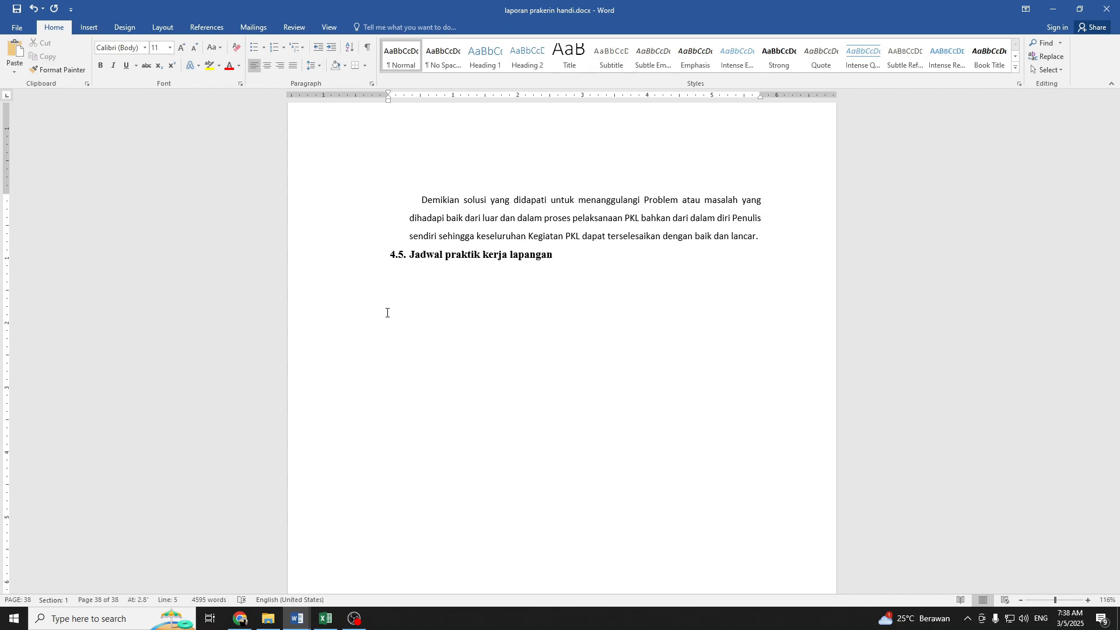
scroll(386, 313, up, 15)
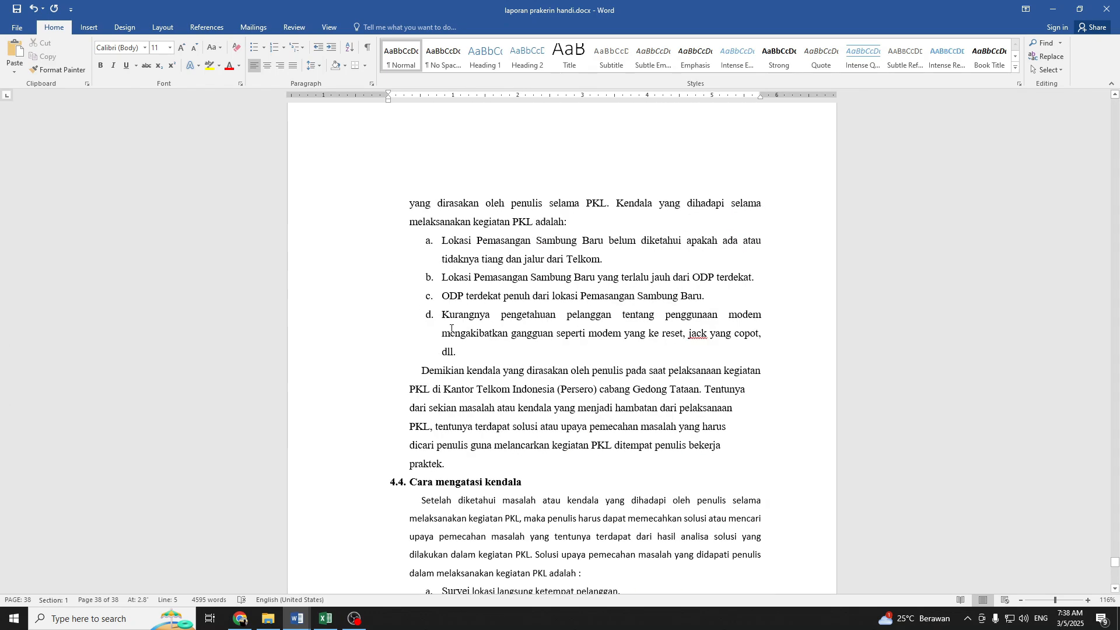
scroll(451, 328, up, 15)
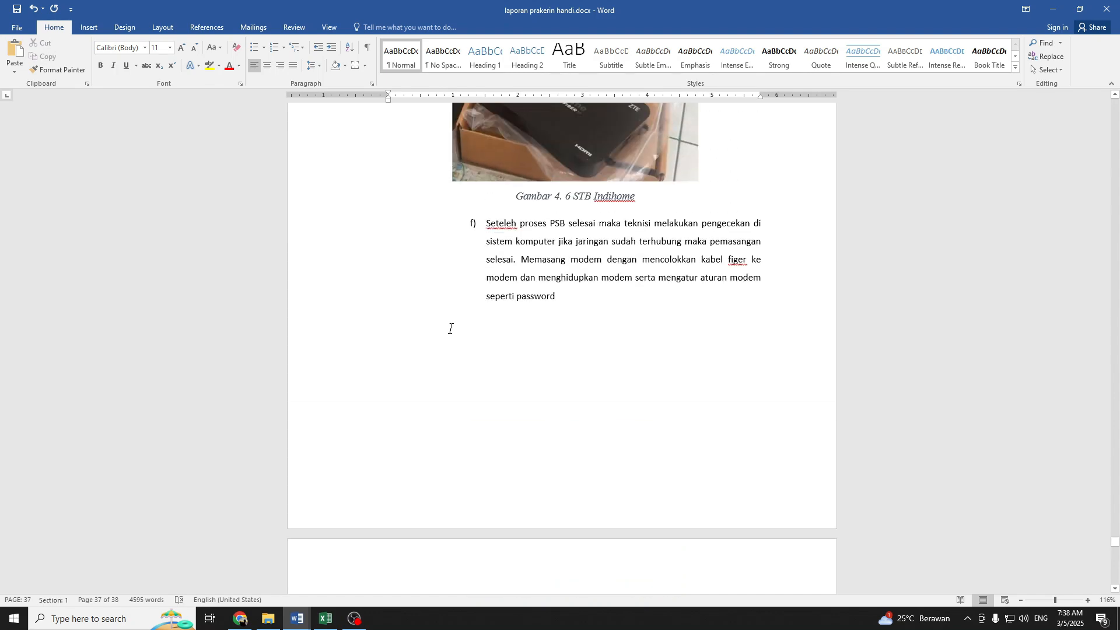
scroll(450, 328, up, 15)
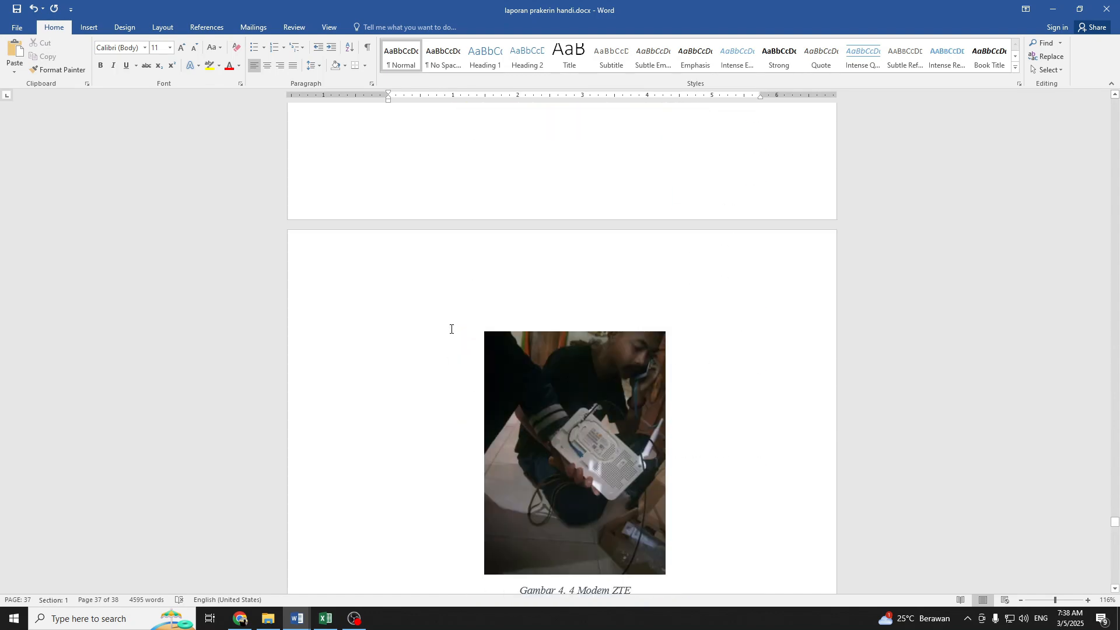
scroll(450, 329, up, 15)
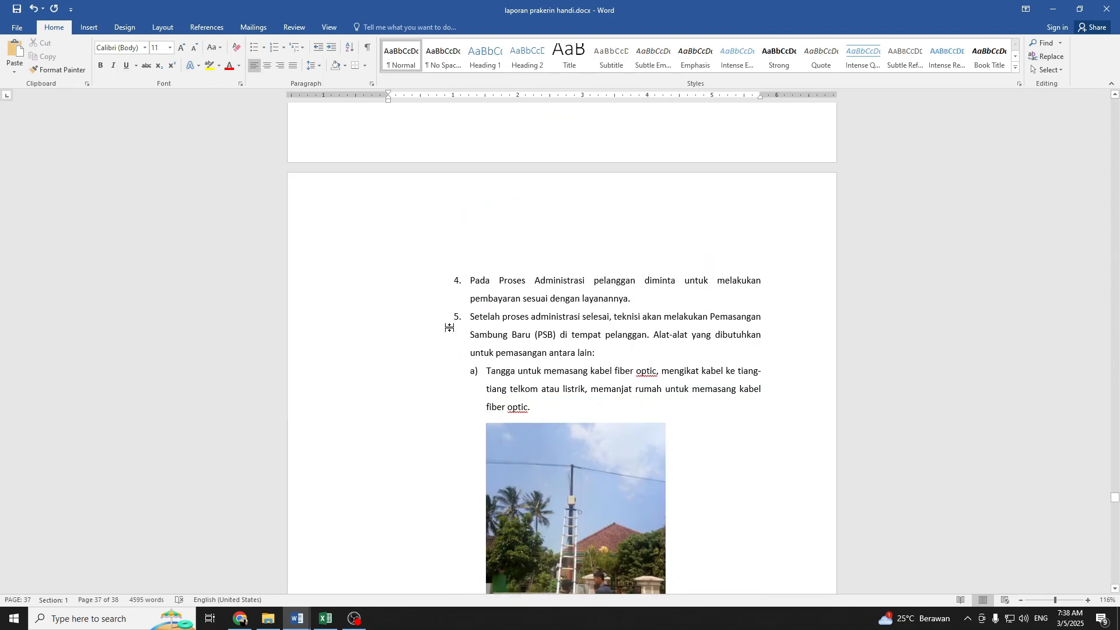
scroll(450, 328, up, 2)
scroll(465, 346, up, 13)
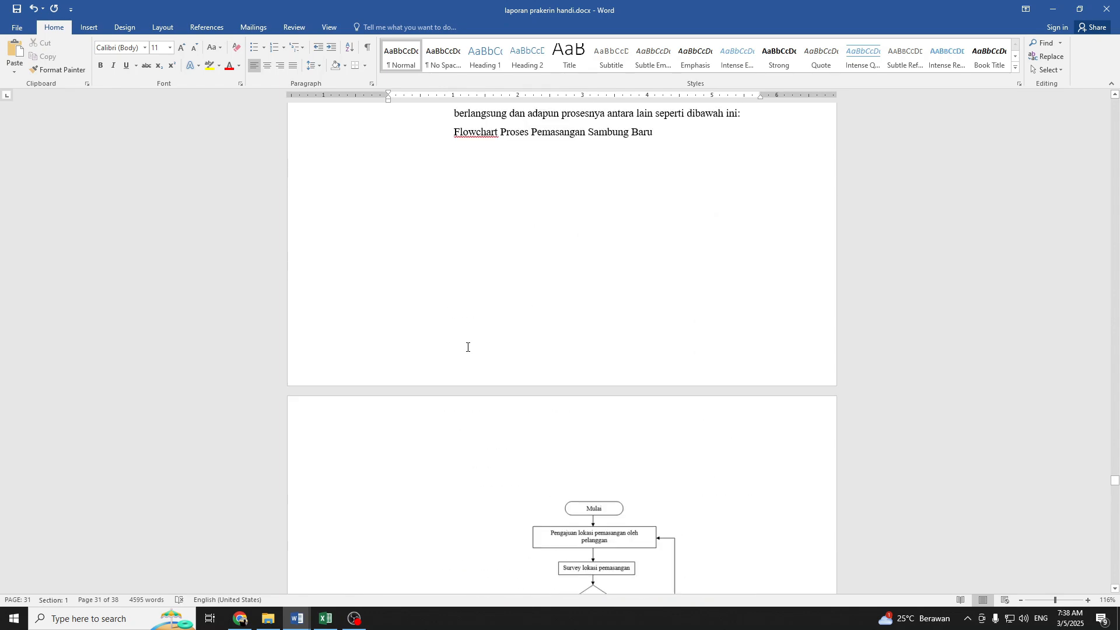
drag(540, 398, 389, 345)
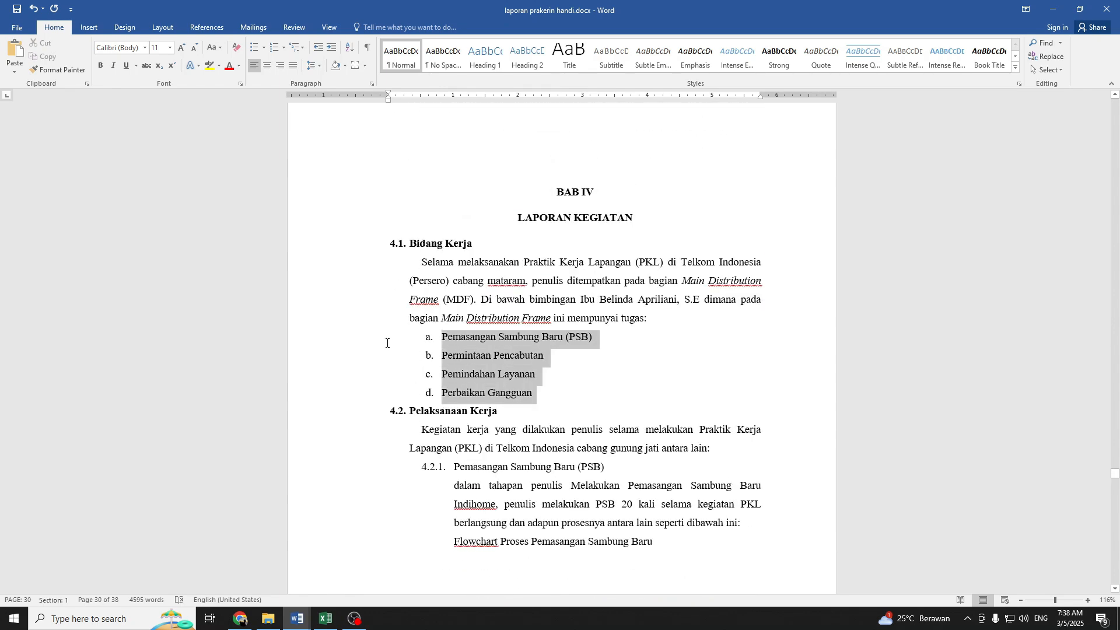
click(555, 396)
drag(555, 395, 417, 339)
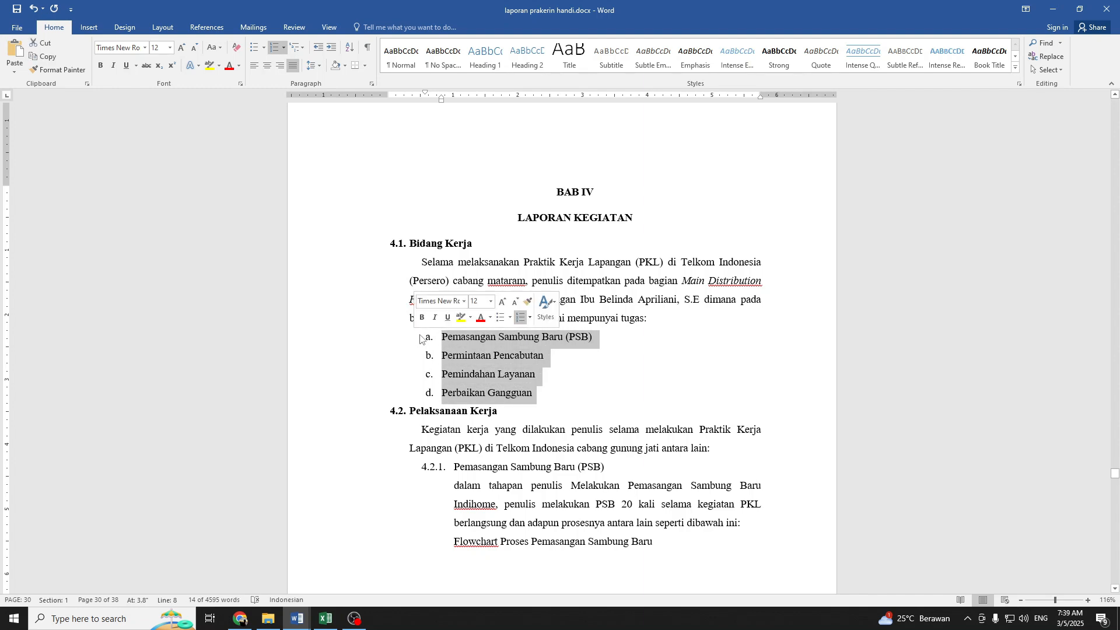
click(447, 354)
click(444, 339)
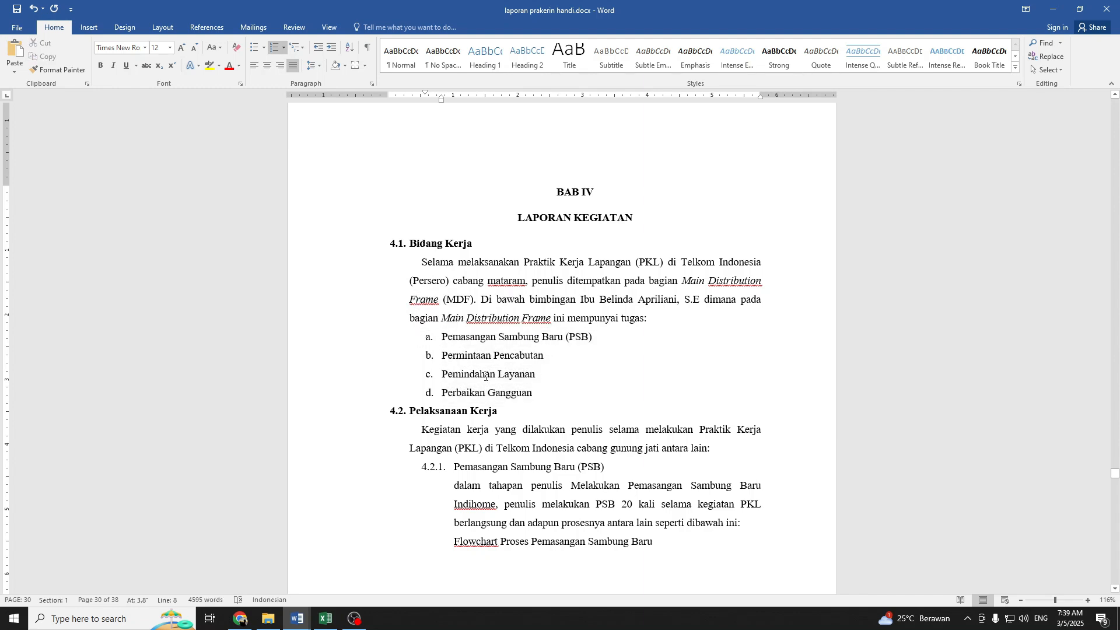
drag(442, 334, 533, 394)
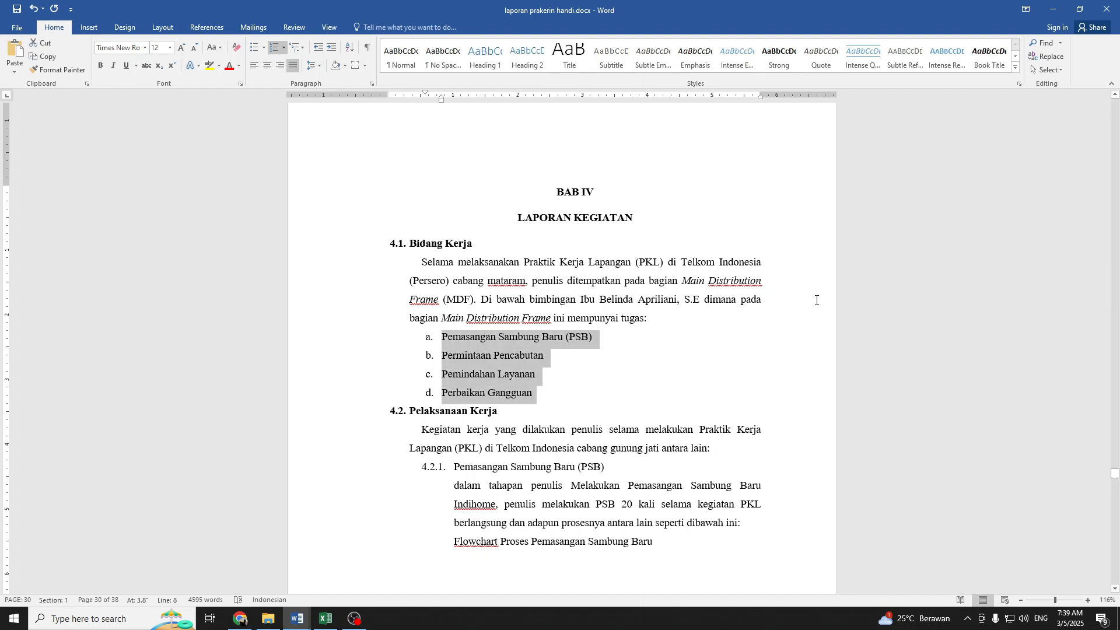
click(740, 360)
Paste "Berikut adalah kegiatan praktik kerja lapangan" under the 4.5 heading and indent the line to align with the section text
drag(1115, 473, 1112, 586)
scroll(584, 344, up, 1)
click(482, 282)
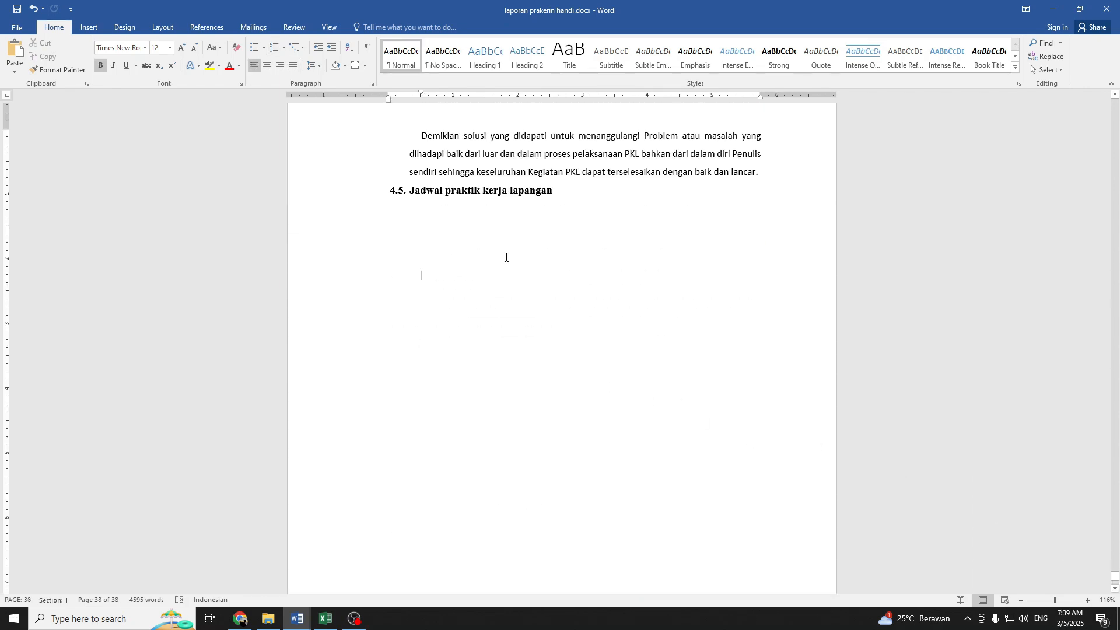
click(439, 218)
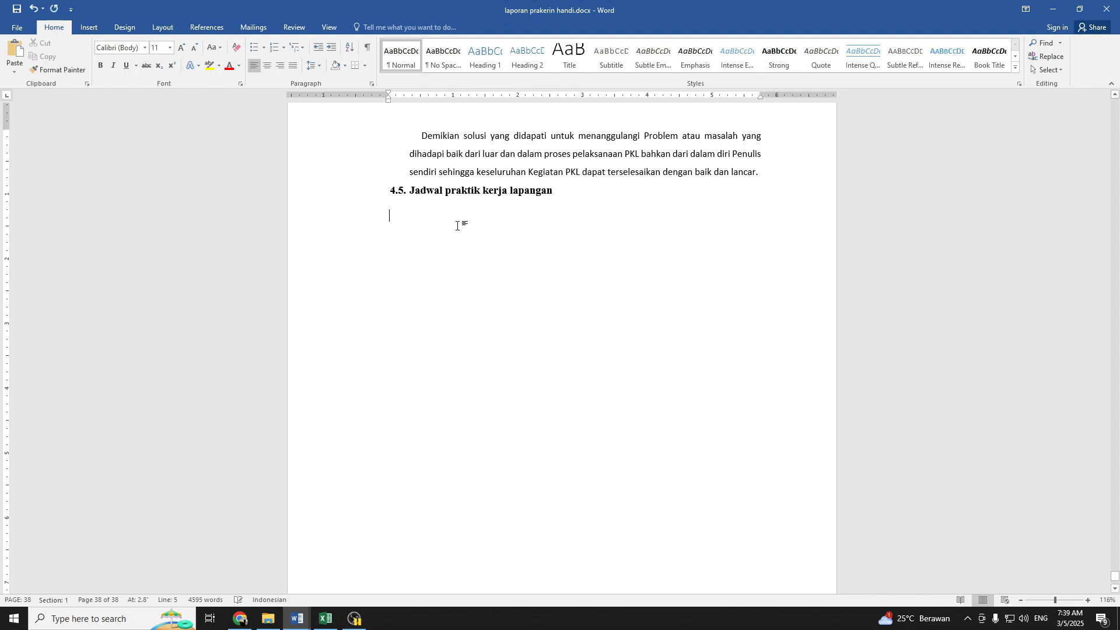
right_click(417, 207)
click(455, 270)
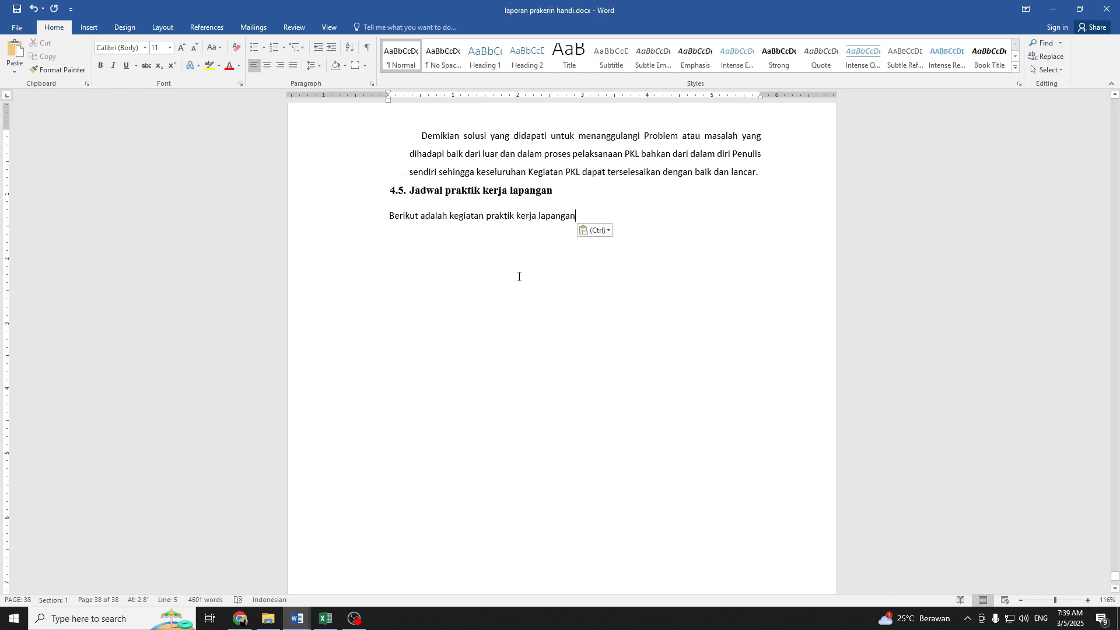
scroll(508, 218, up, 2)
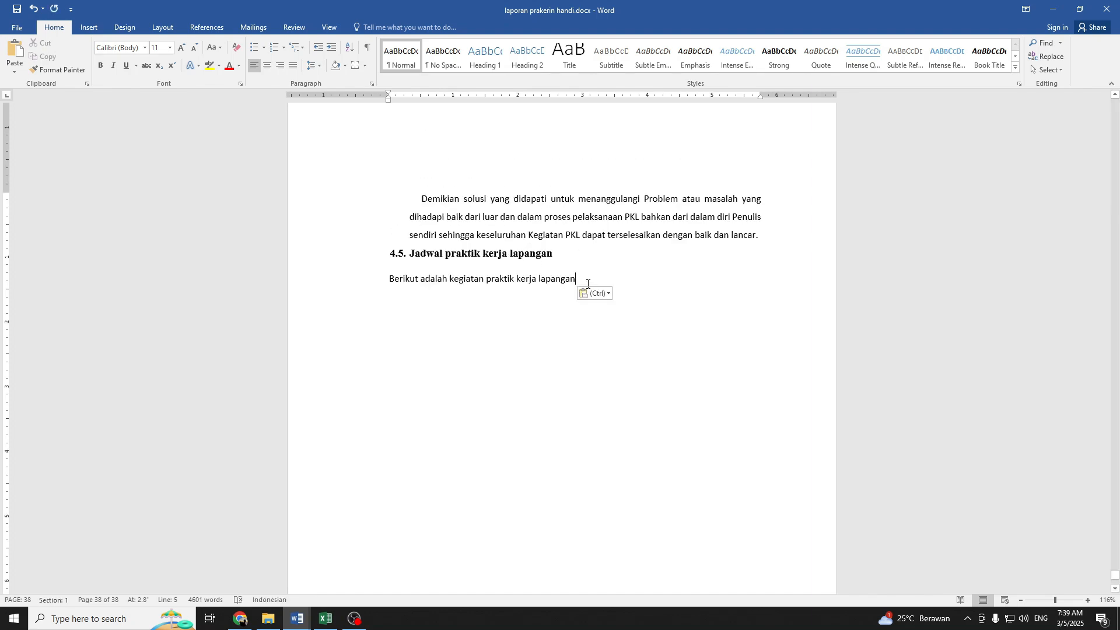
drag(576, 280, 387, 289)
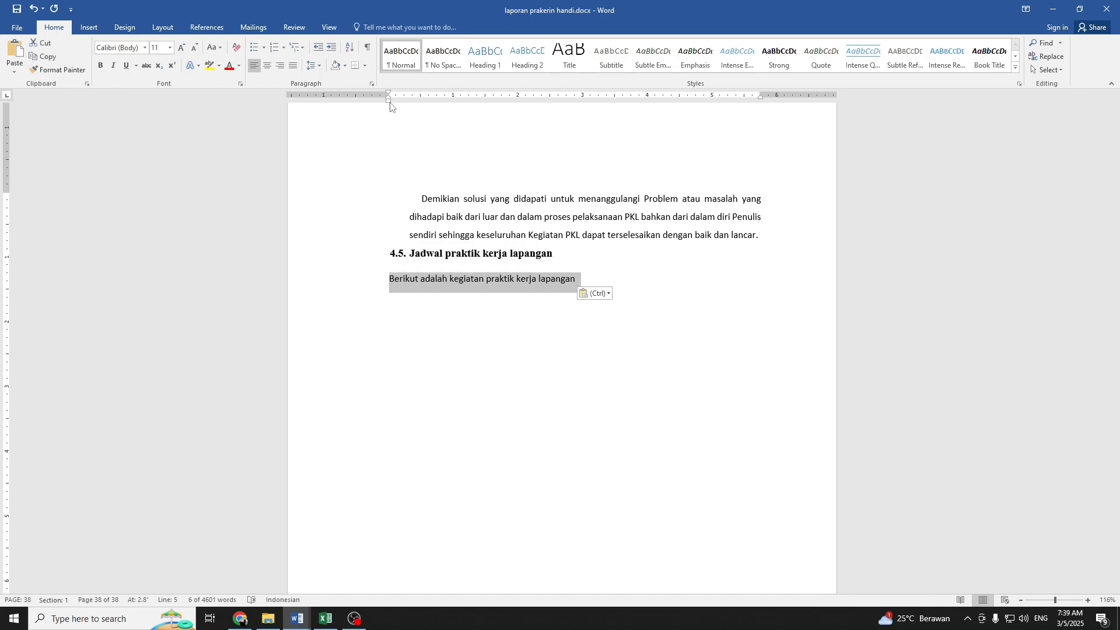
drag(390, 107, 413, 114)
Set the text from section 4.1 through the end of section 4.5 to Times New Roman, size 12
drag(630, 282, 522, 2)
scroll(591, 228, up, 6)
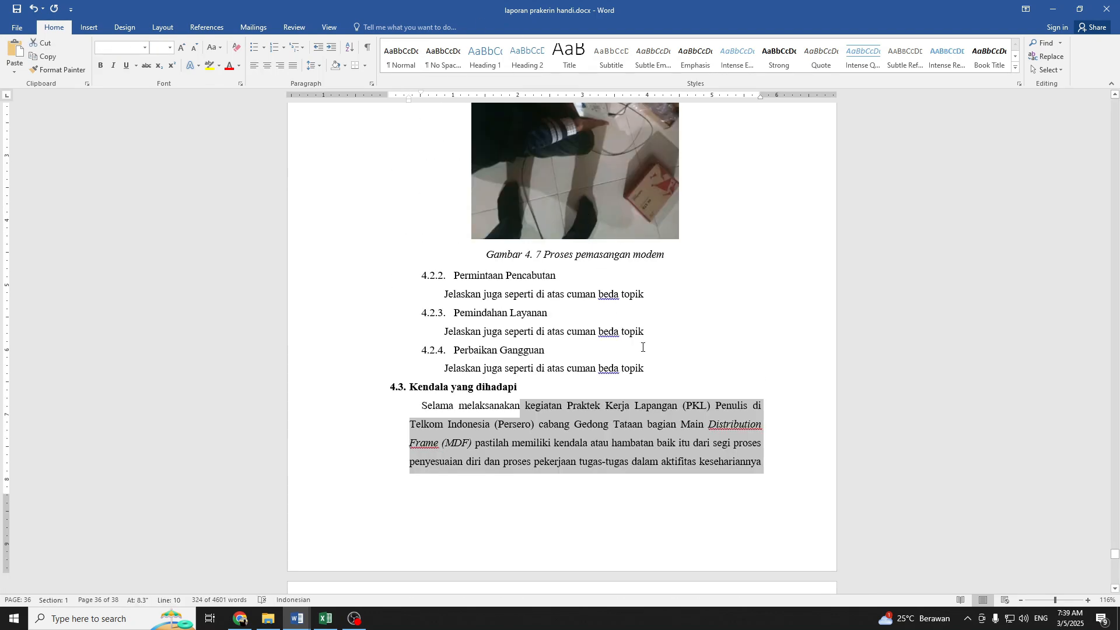
scroll(625, 354, up, 15)
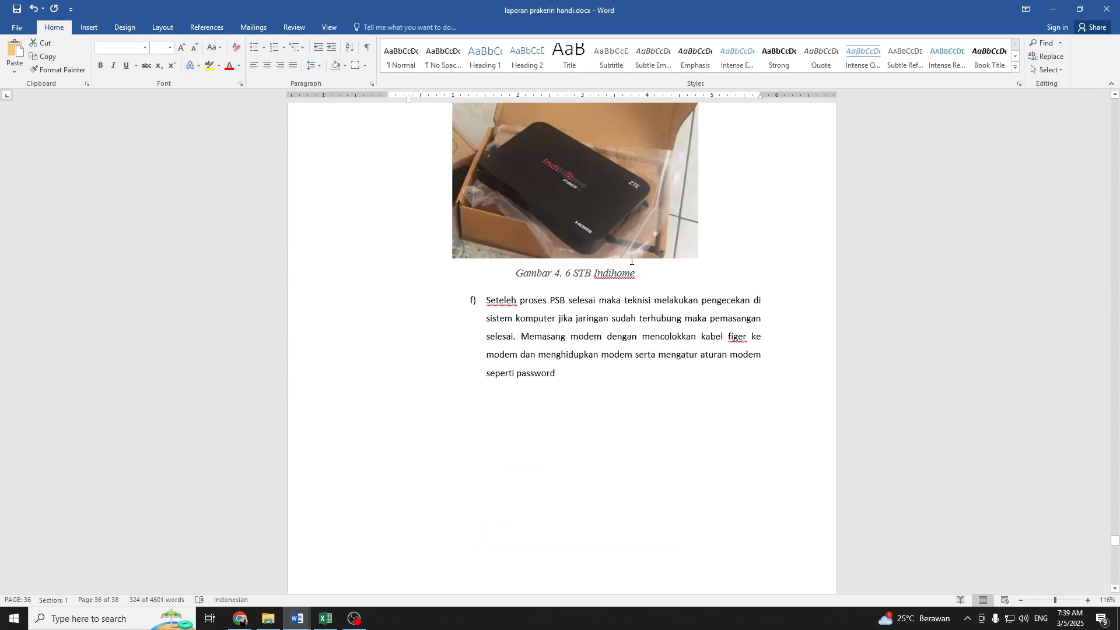
scroll(630, 258, up, 5)
ctrl+scroll(629, 265, down, 3)
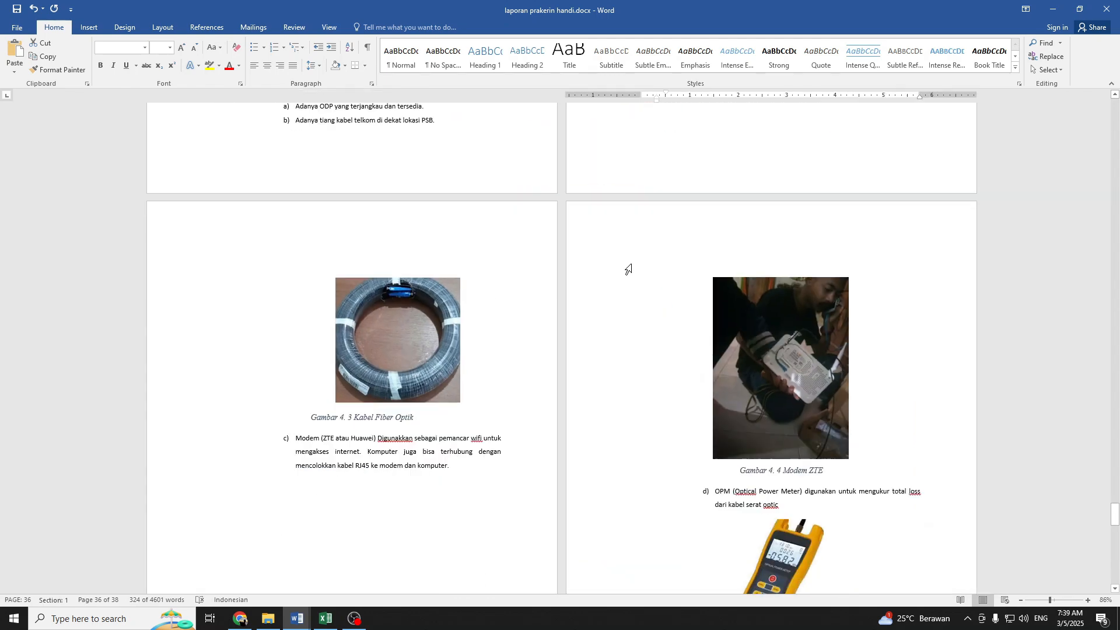
click(431, 437)
scroll(648, 329, up, 10)
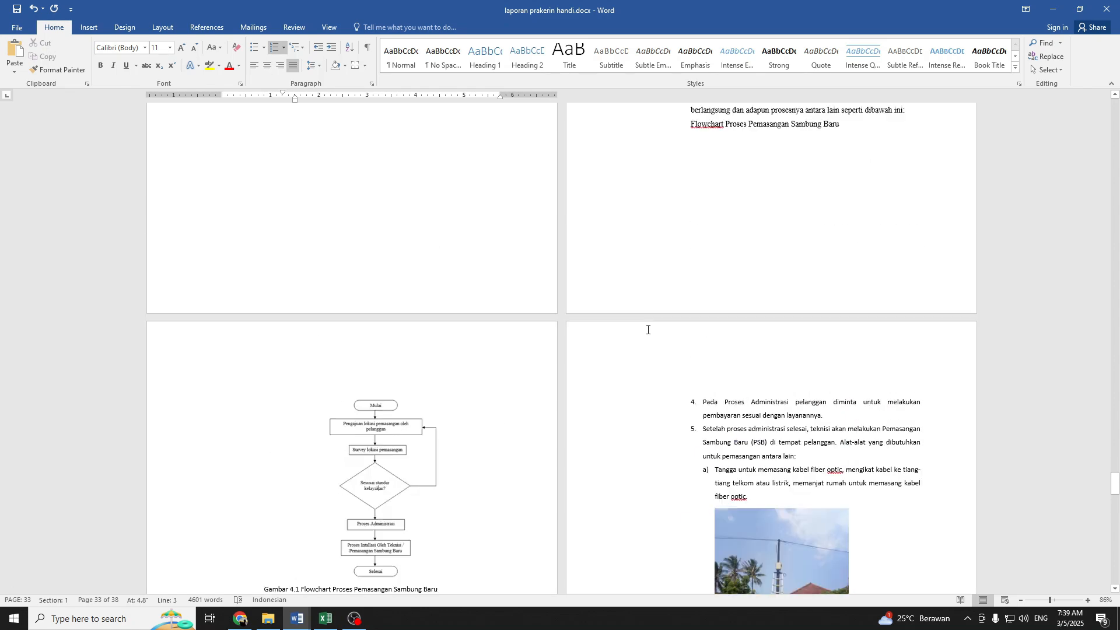
scroll(647, 330, up, 5)
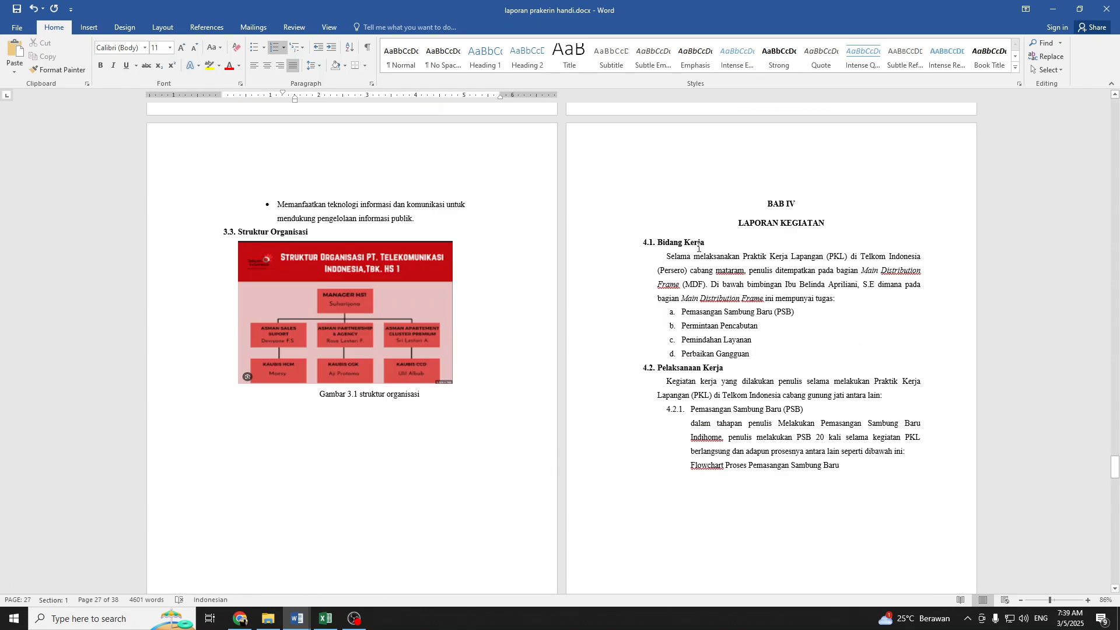
click(651, 243)
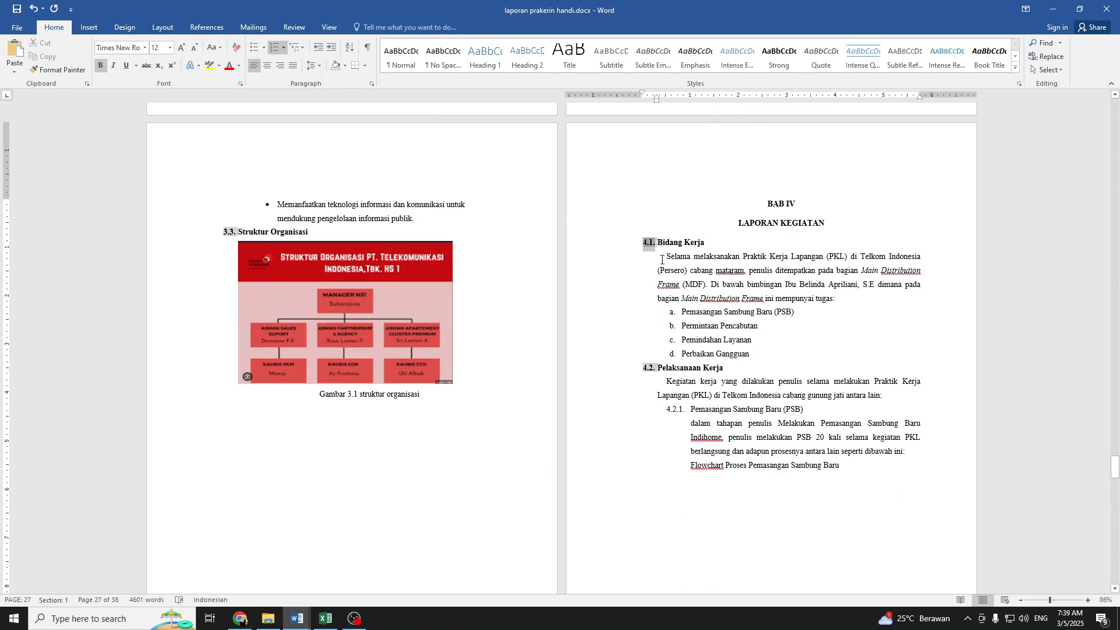
drag(657, 242, 808, 201)
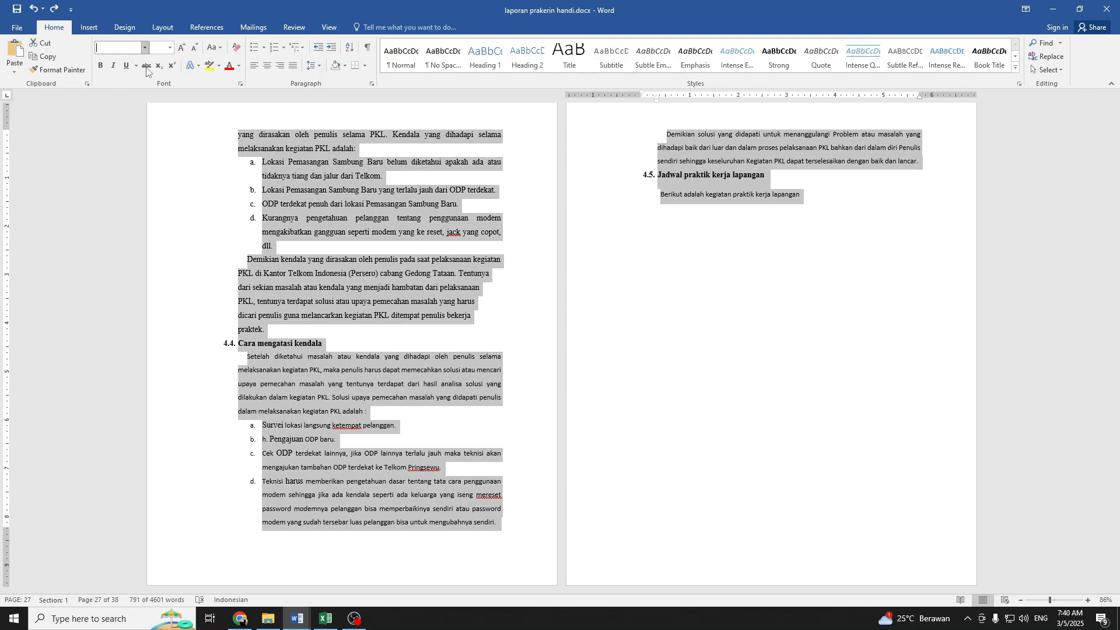
text(Times New Roman)
key(Tab)
text(12)
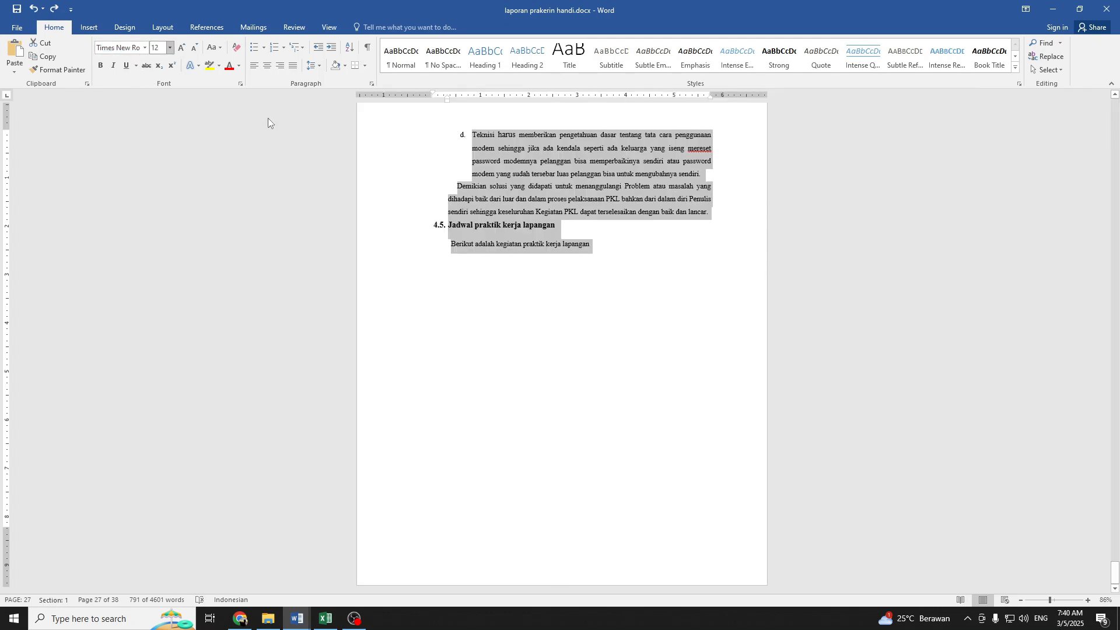
key(Return)
Set the line spacing of the selected chapter IV text to 1.5
click(313, 65)
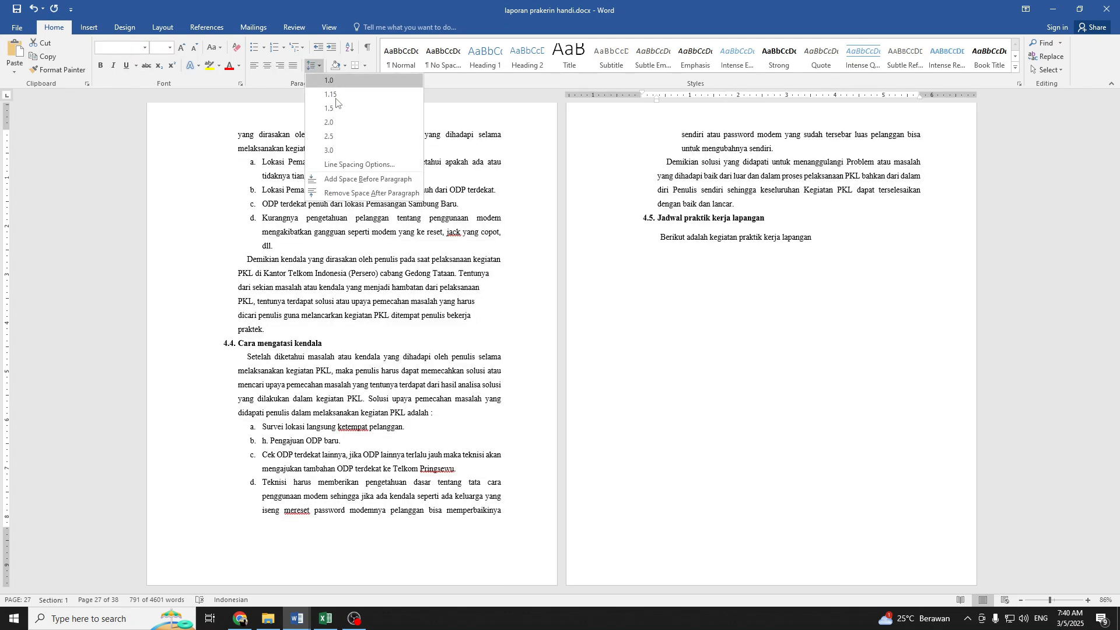
click(337, 109)
click(656, 346)
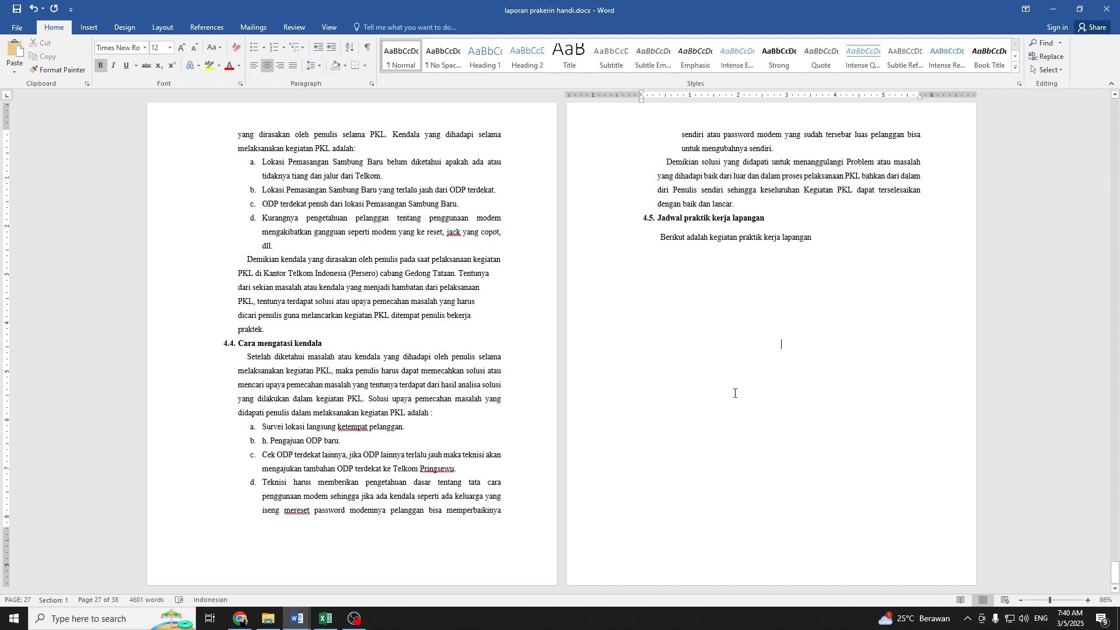
Add the caption "Tabel 4.1 Jadwal praktik kerja lapangan bulan januari" on a new line below the intro sentence of section 4.5
scroll(737, 387, up, 5)
click(476, 297)
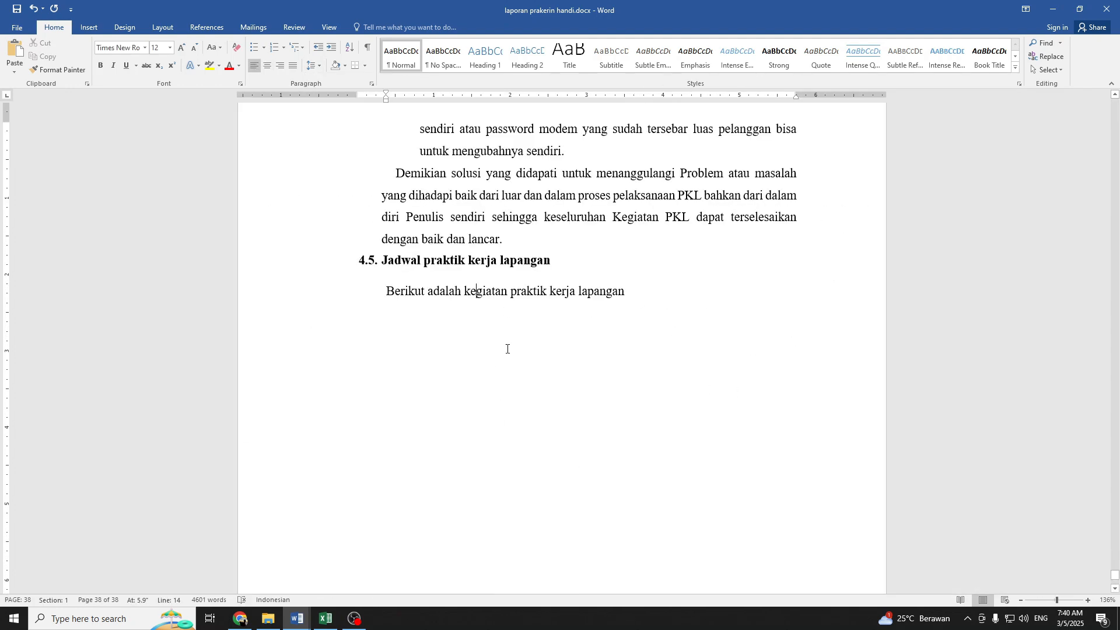
click(626, 291)
key(Return)
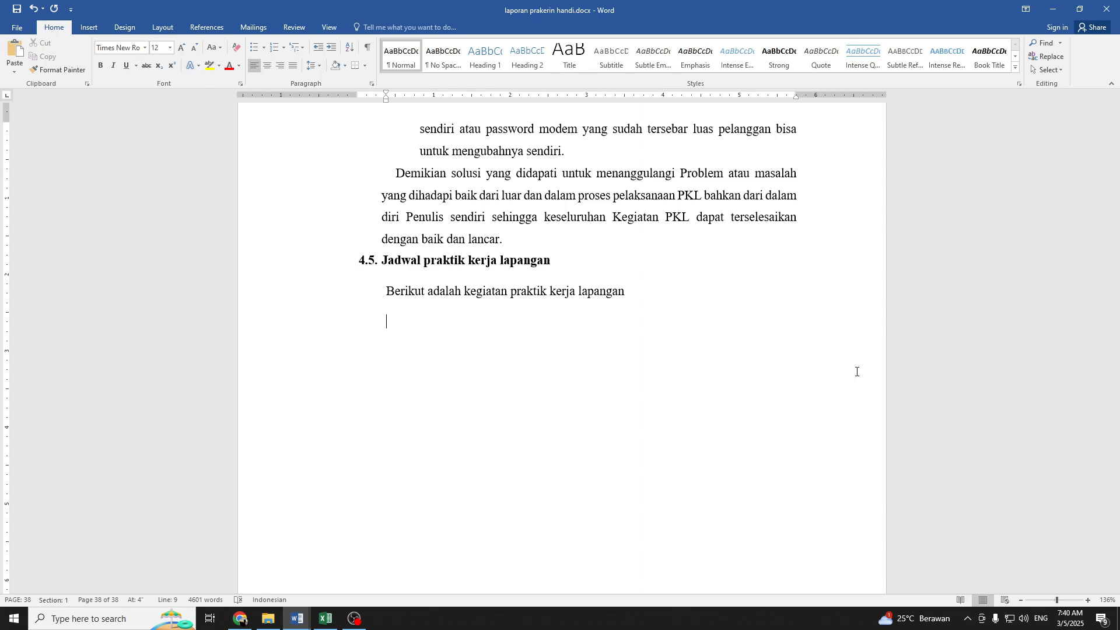
text(Tabel 4.1)
right_click(443, 324)
click(505, 374)
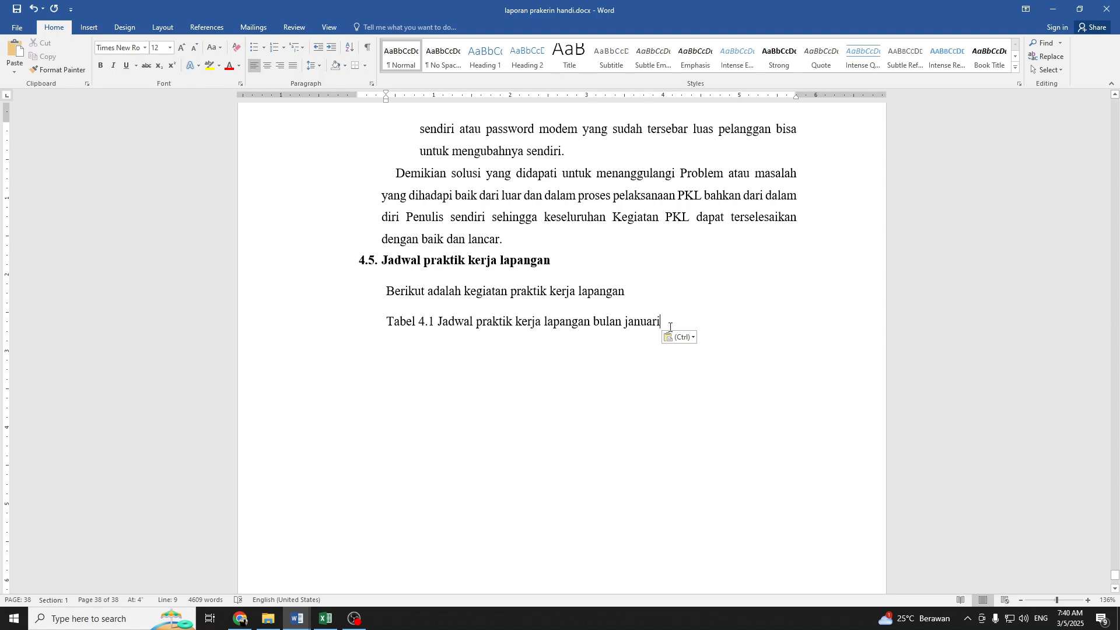
Center the Tabel 4.1 caption and place the cursor on the empty line below it
drag(673, 324, 393, 324)
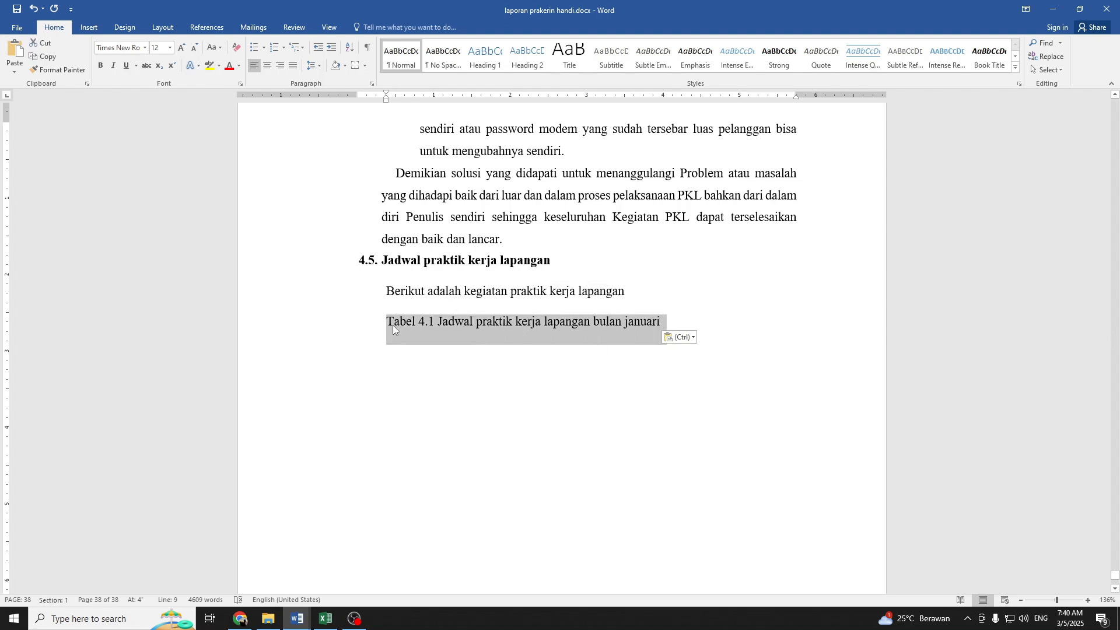
key(ctrl+e)
click(528, 386)
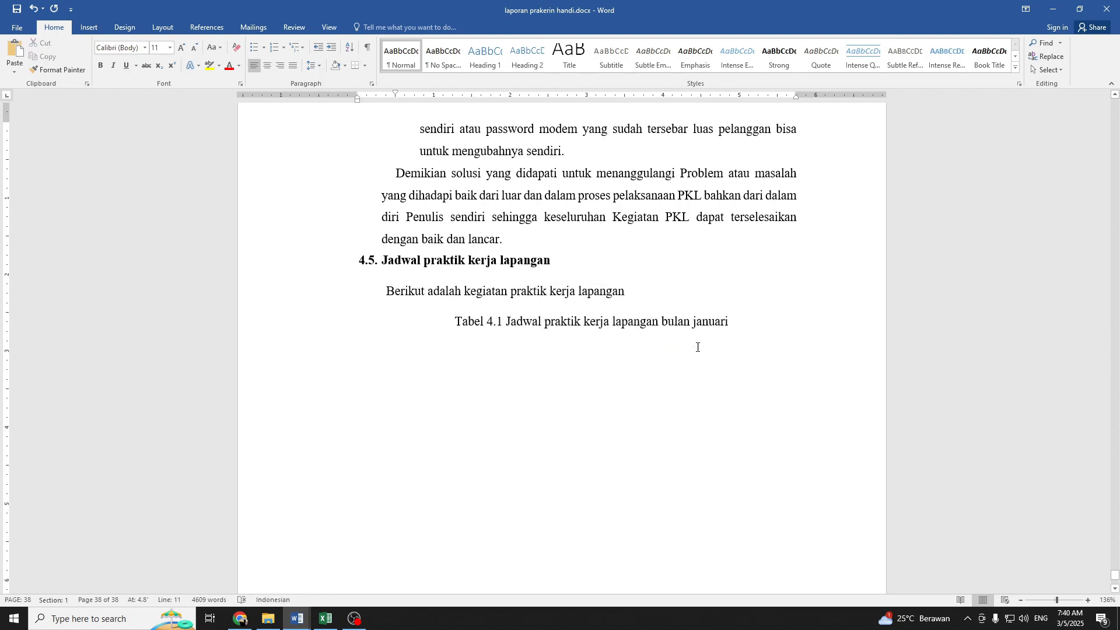
click(453, 347)
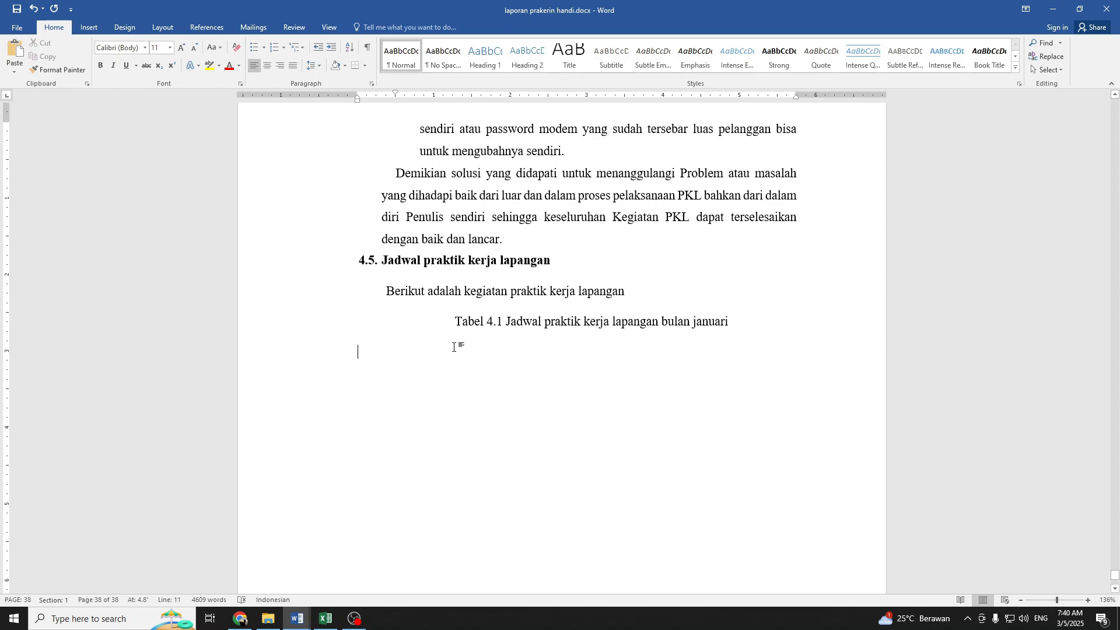
Switch to the Excel schedule workbook and vertically middle-align the "No" and "Kegiatan" columns of the January table
click(326, 619)
click(1079, 19)
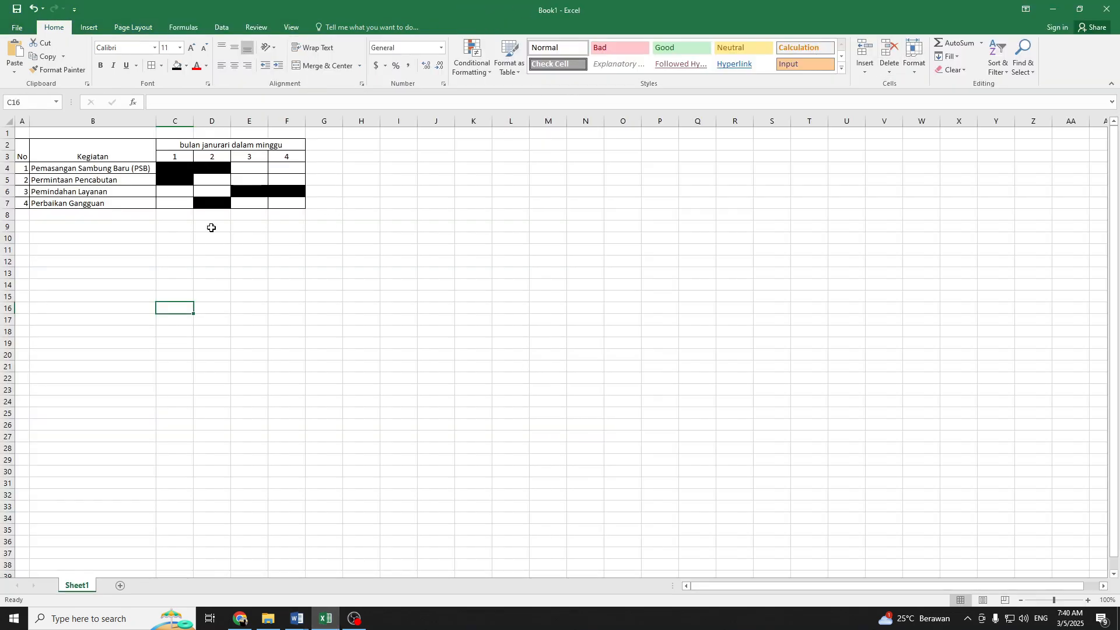
scroll(46, 213, up, 6)
drag(44, 196, 47, 284)
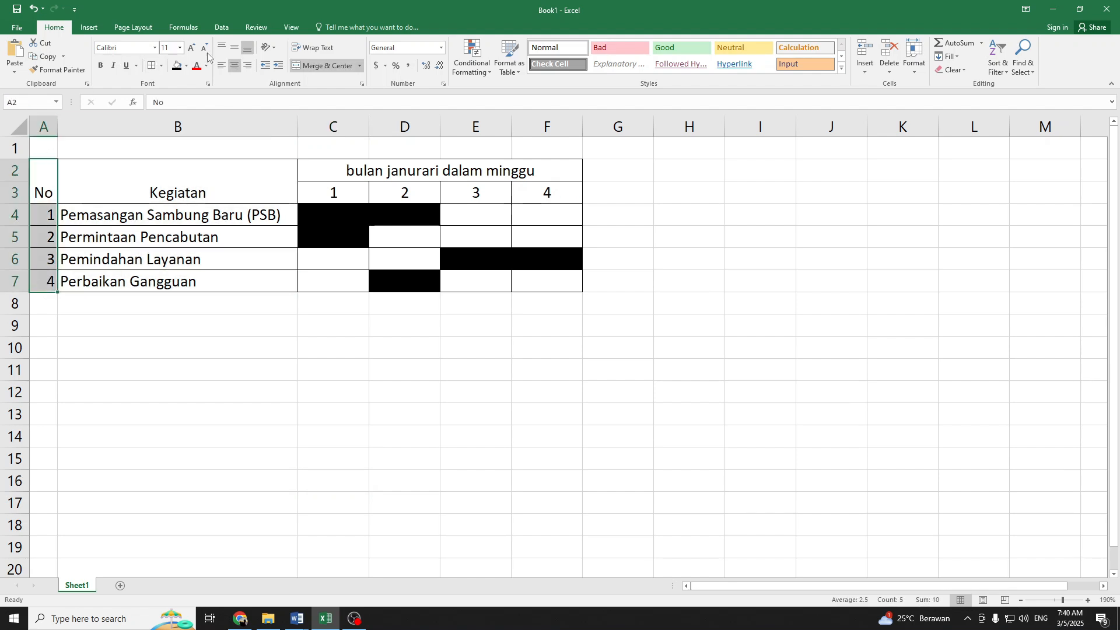
click(235, 47)
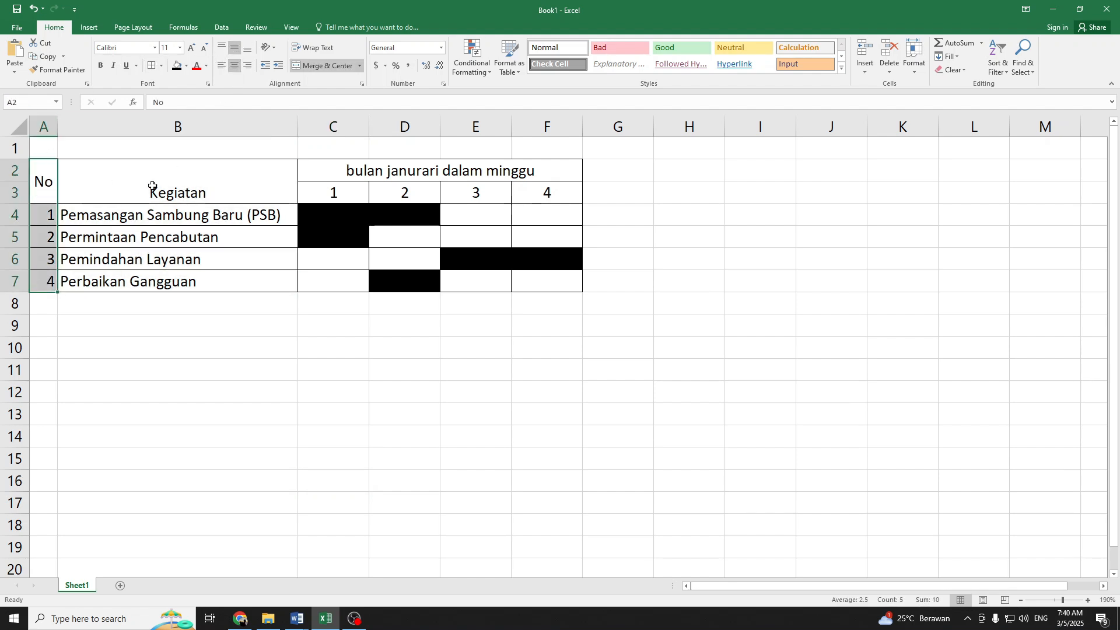
drag(174, 172, 178, 282)
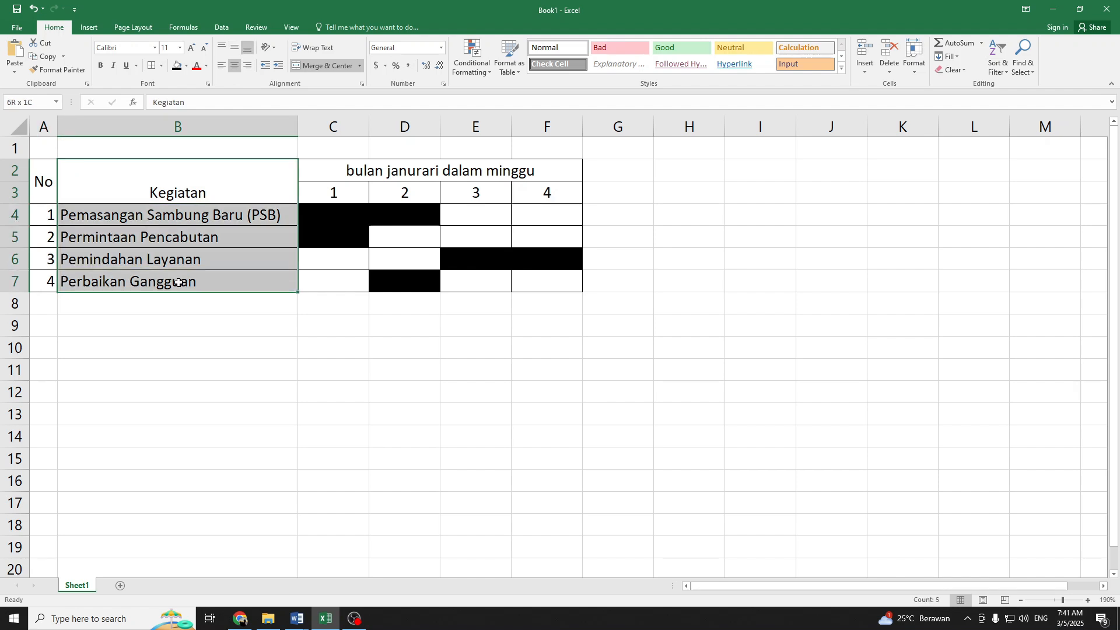
click(234, 47)
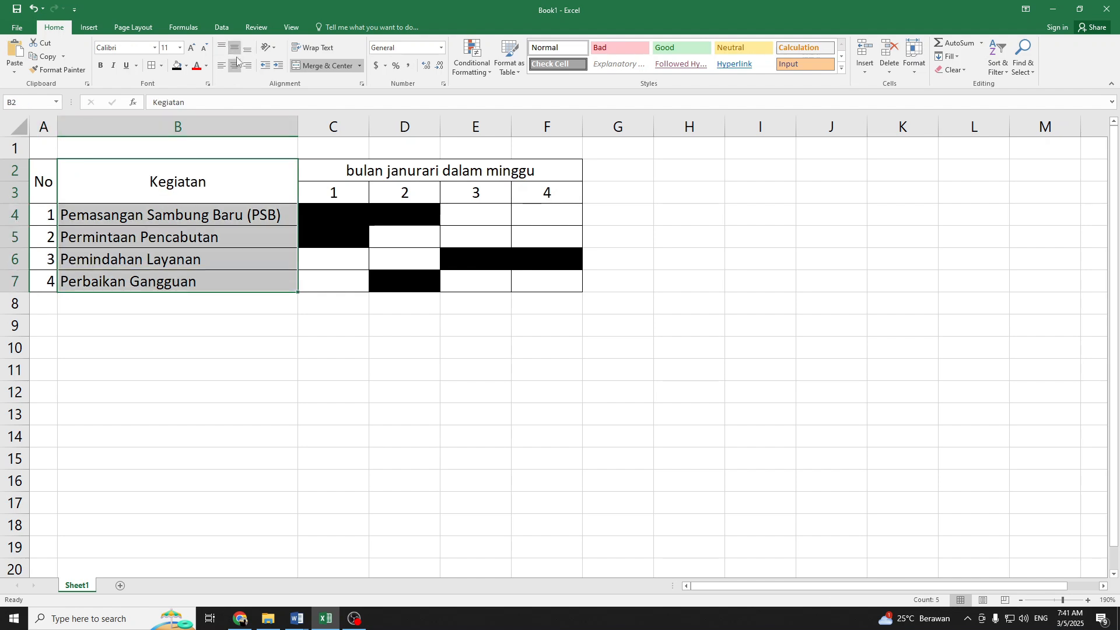
Reword the January table's month header in row 2 to "bulan janurari per-minggu"
click(371, 175)
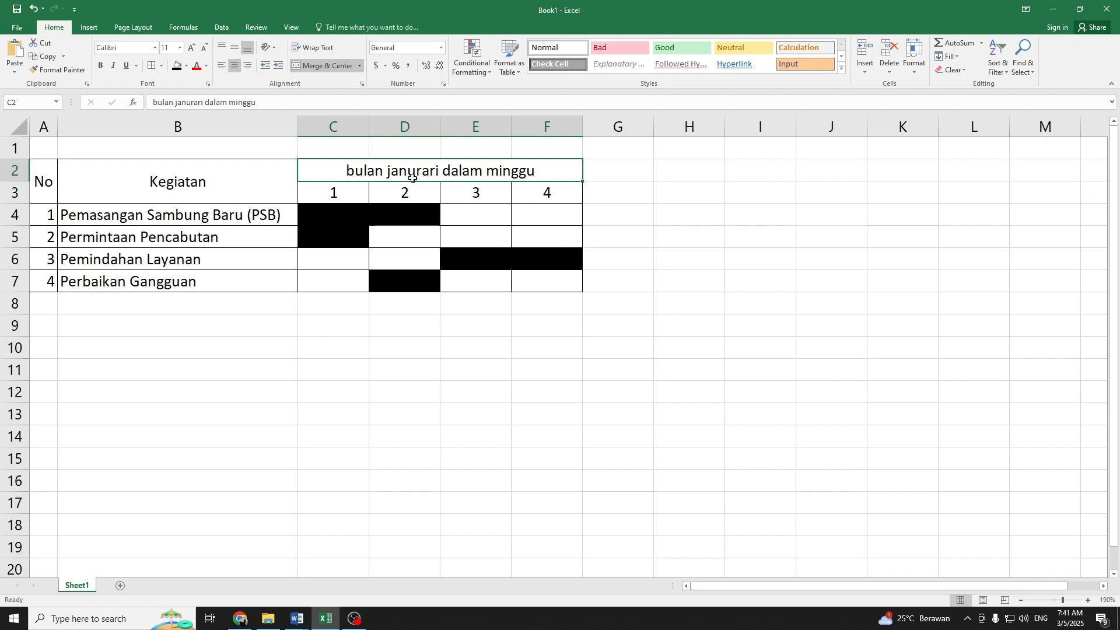
double_click(483, 174)
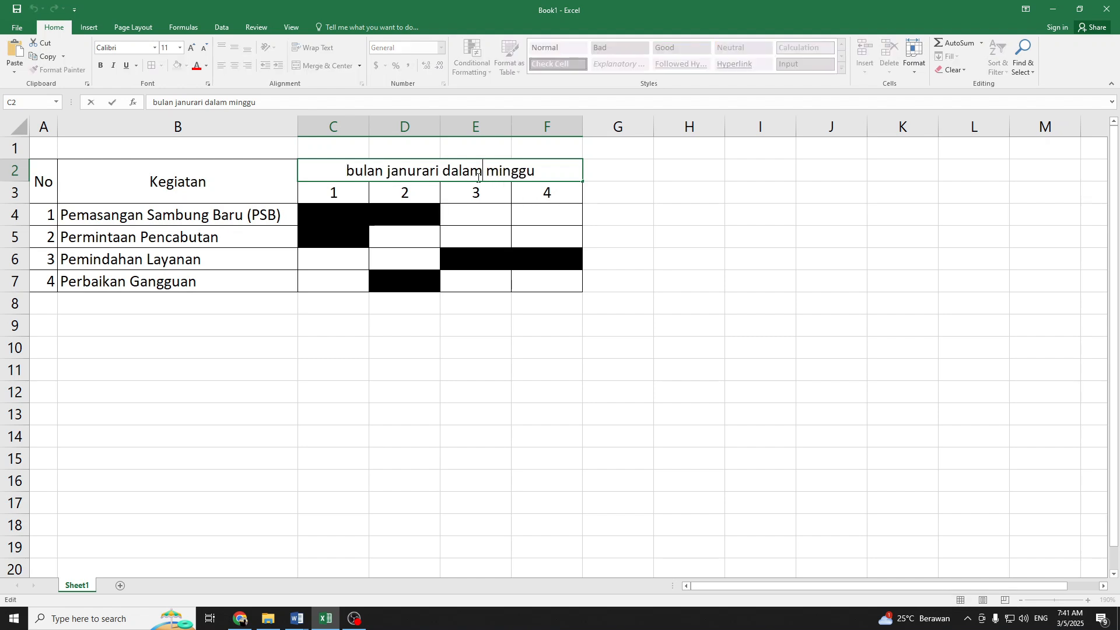
key(BackSpace)
key(BackSpace)
key(BackSpace)
key(BackSpace)
key(BackSpace)
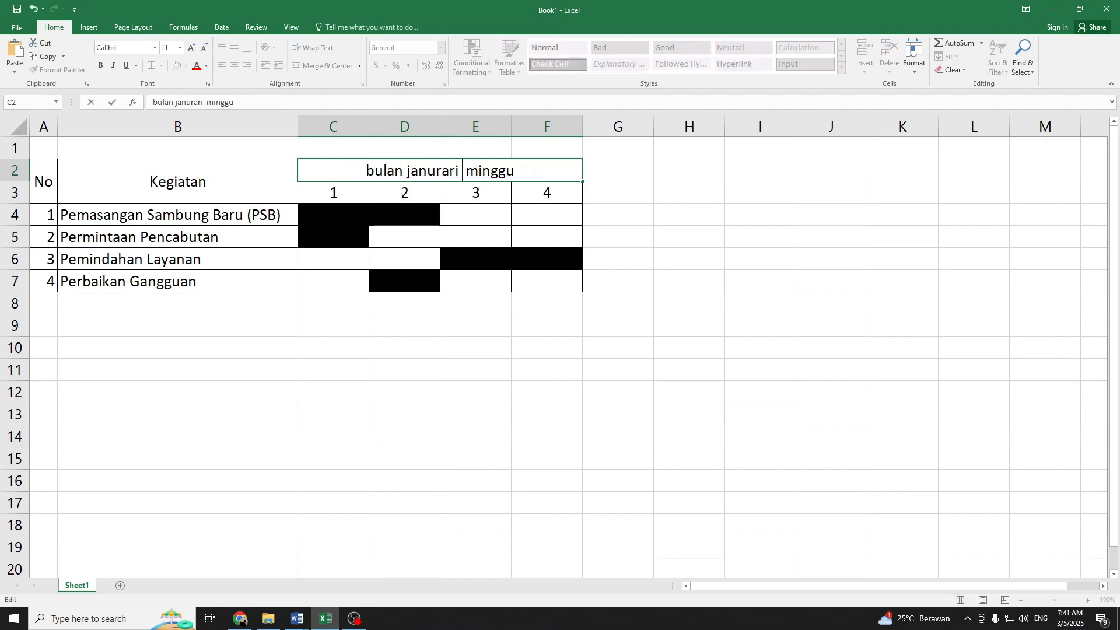
text(per-)
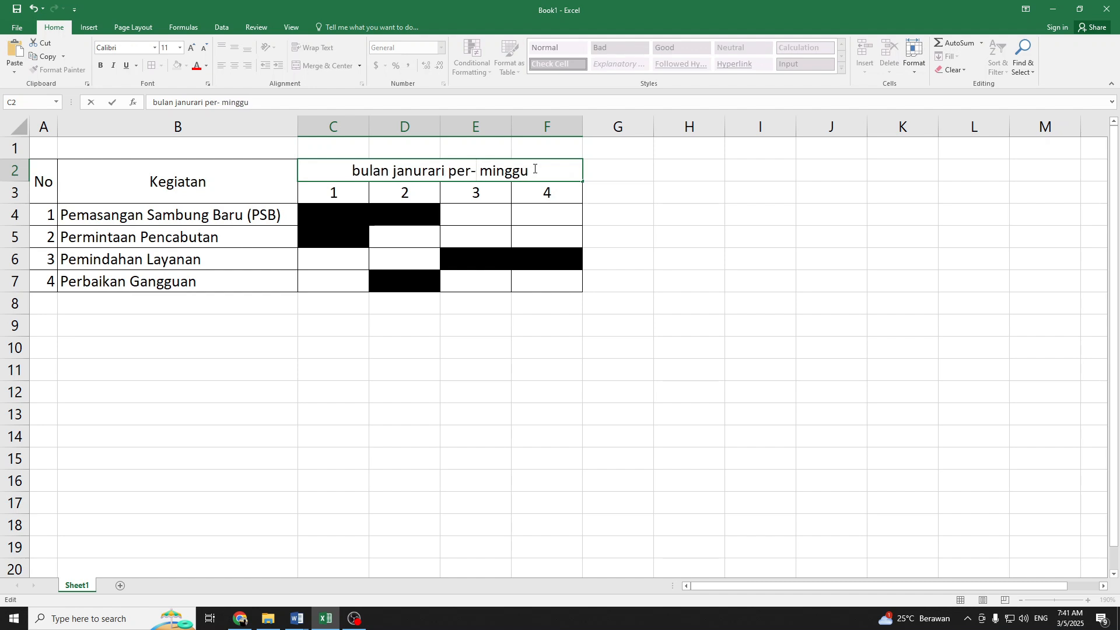
key(Delete)
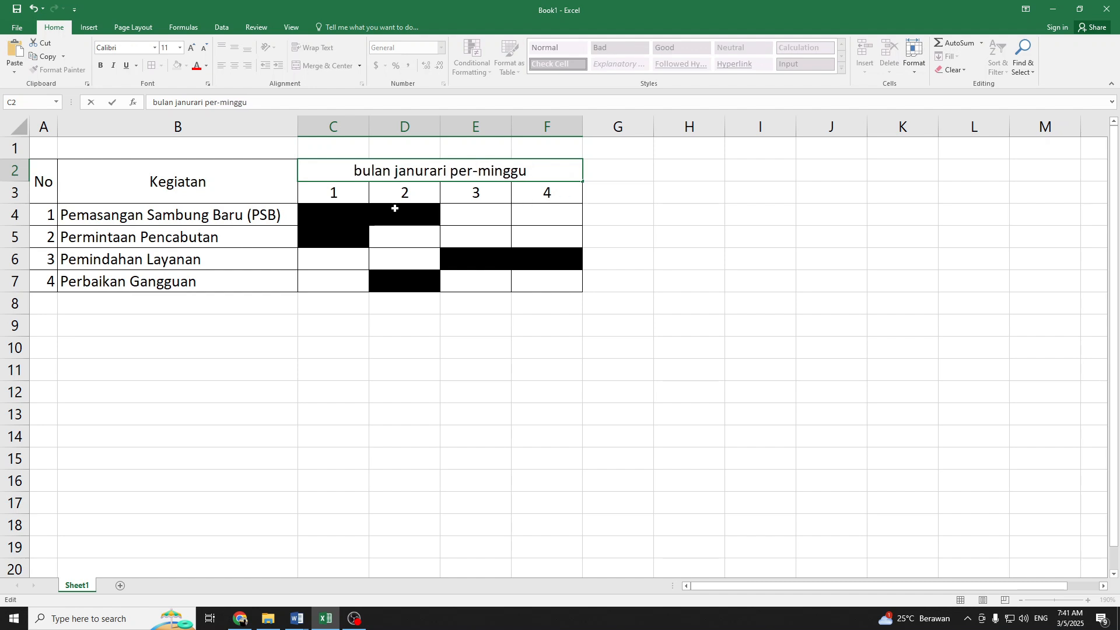
drag(357, 198, 340, 284)
drag(402, 195, 405, 301)
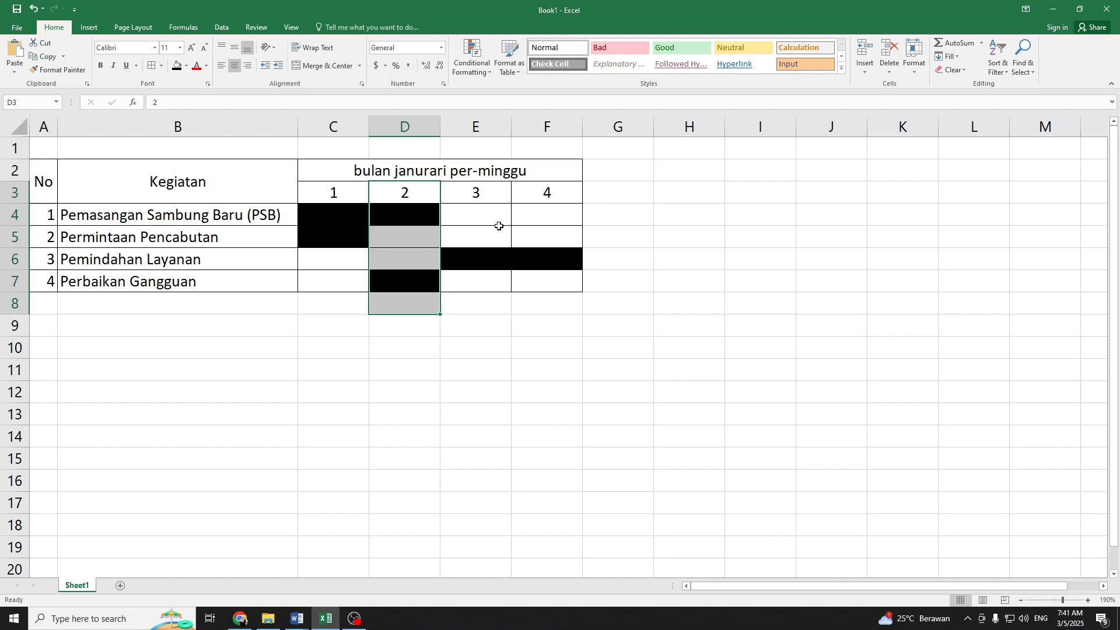
drag(509, 201, 505, 258)
drag(548, 199, 535, 252)
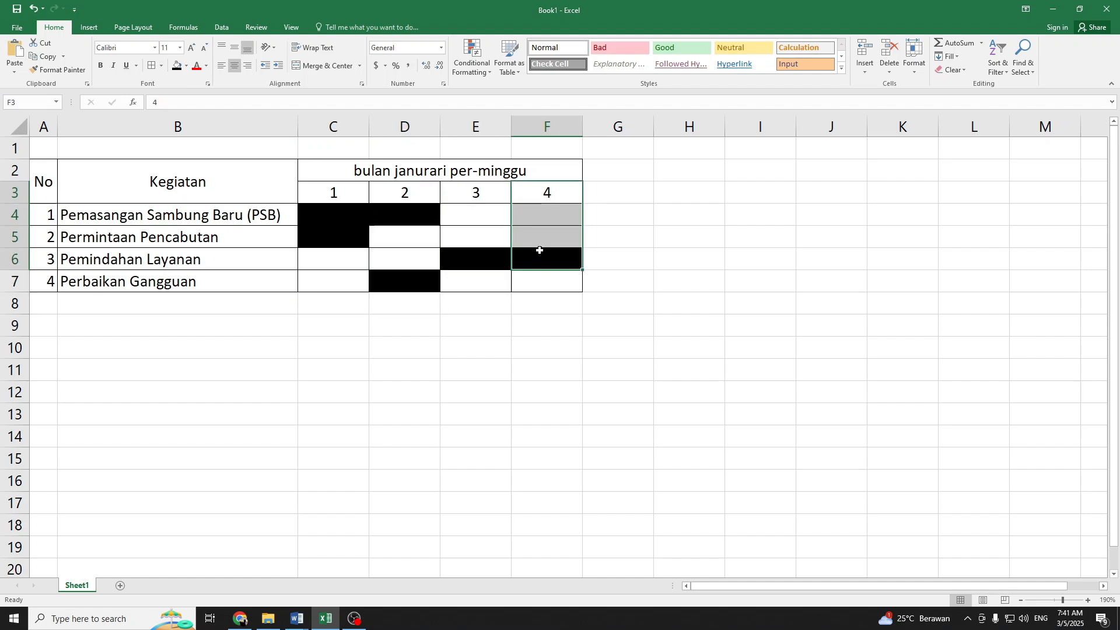
click(386, 341)
click(153, 215)
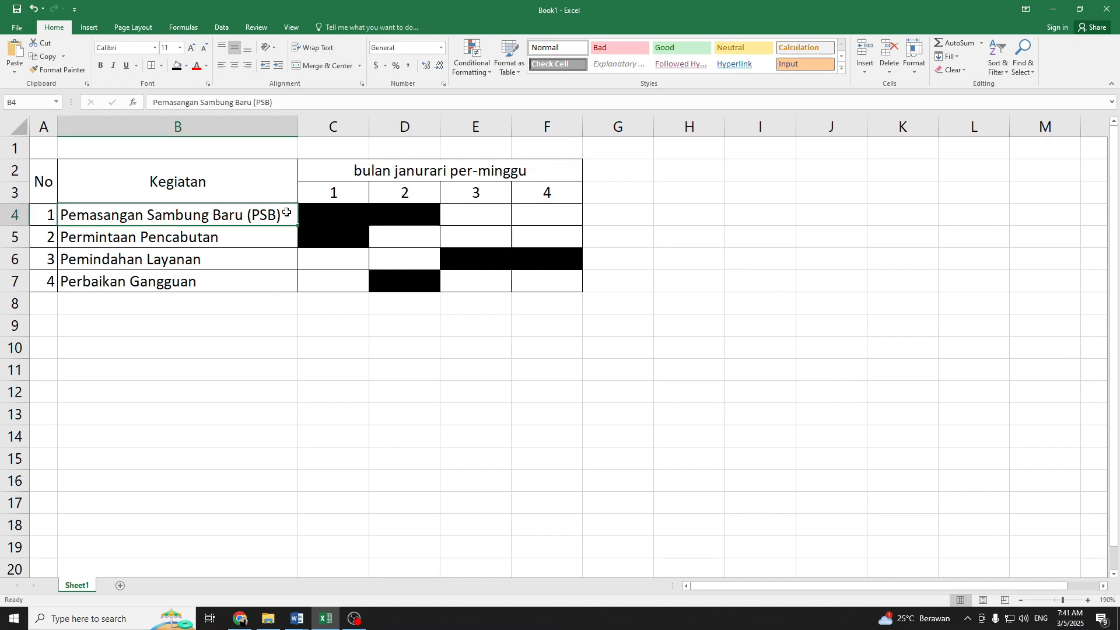
click(353, 214)
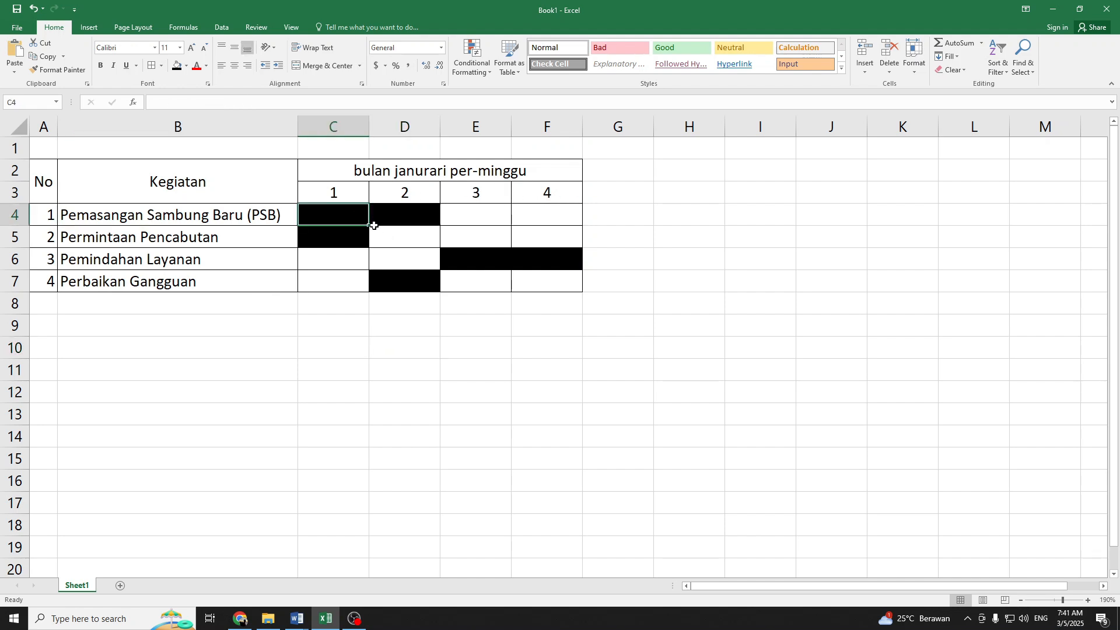
Move the black week marker of "Pemasangan Sambung Baru (PSB)" from week 2 to week 3 by clearing D4's fill and filling E4 black
click(423, 216)
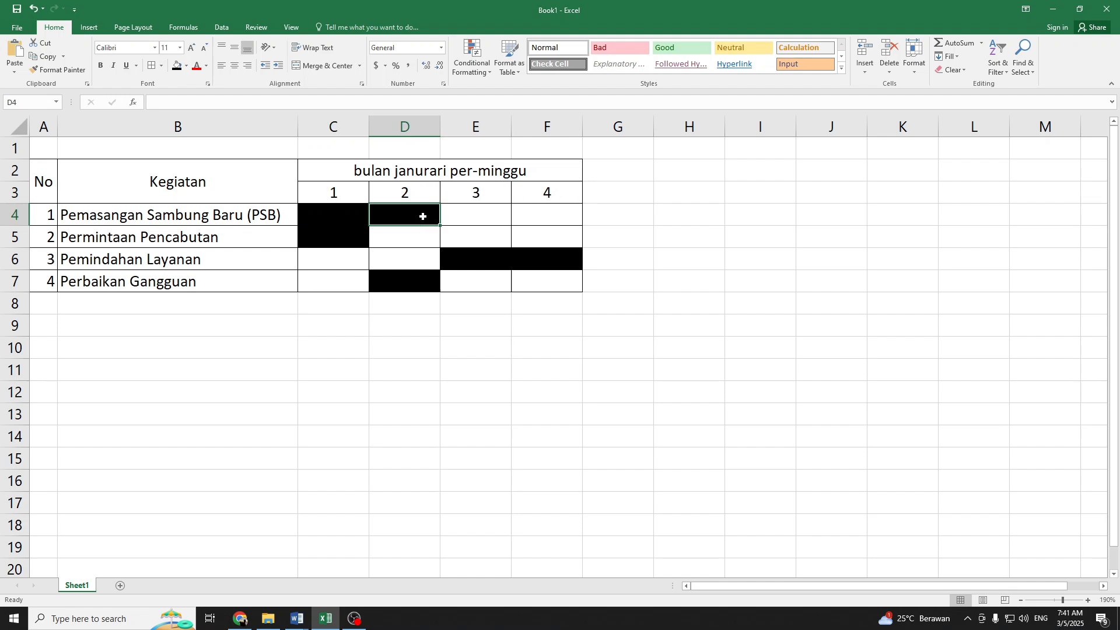
click(186, 66)
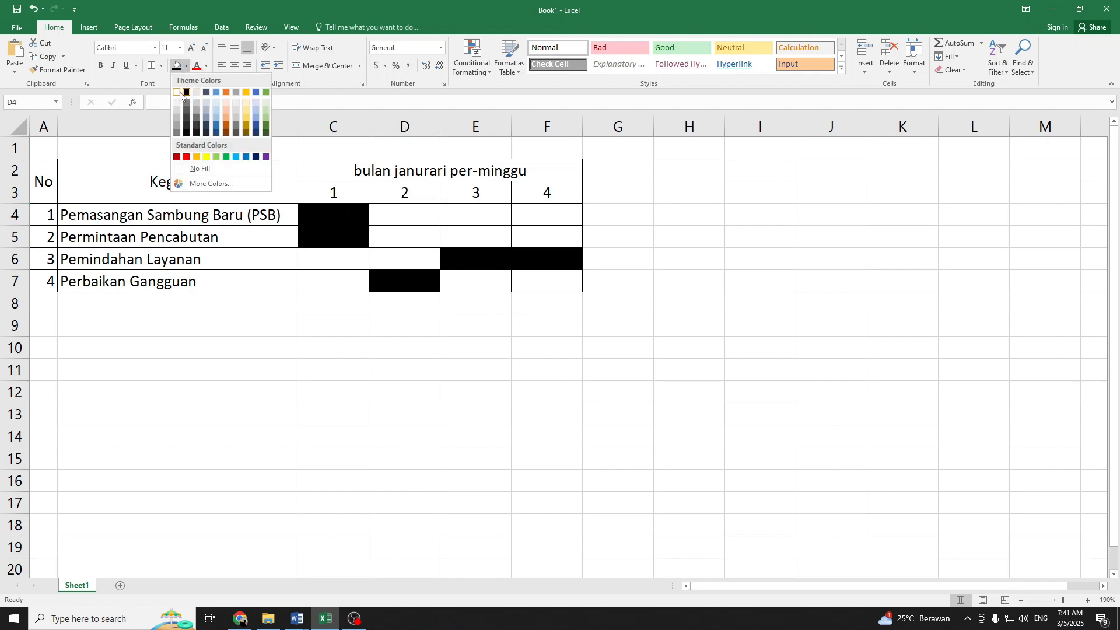
click(196, 169)
click(469, 219)
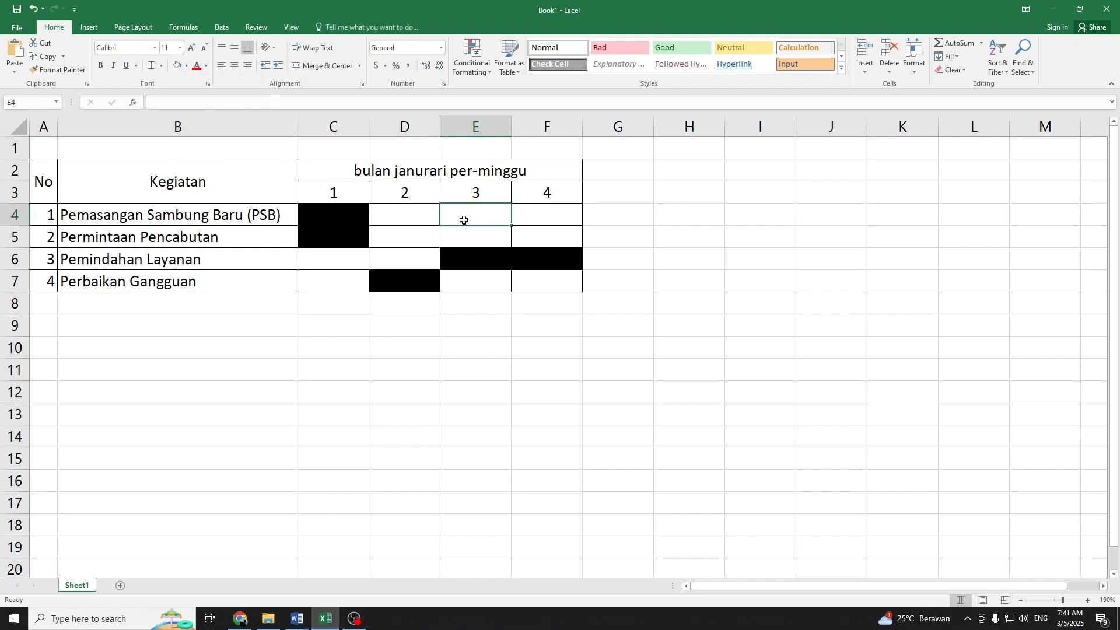
click(187, 66)
click(186, 91)
click(633, 303)
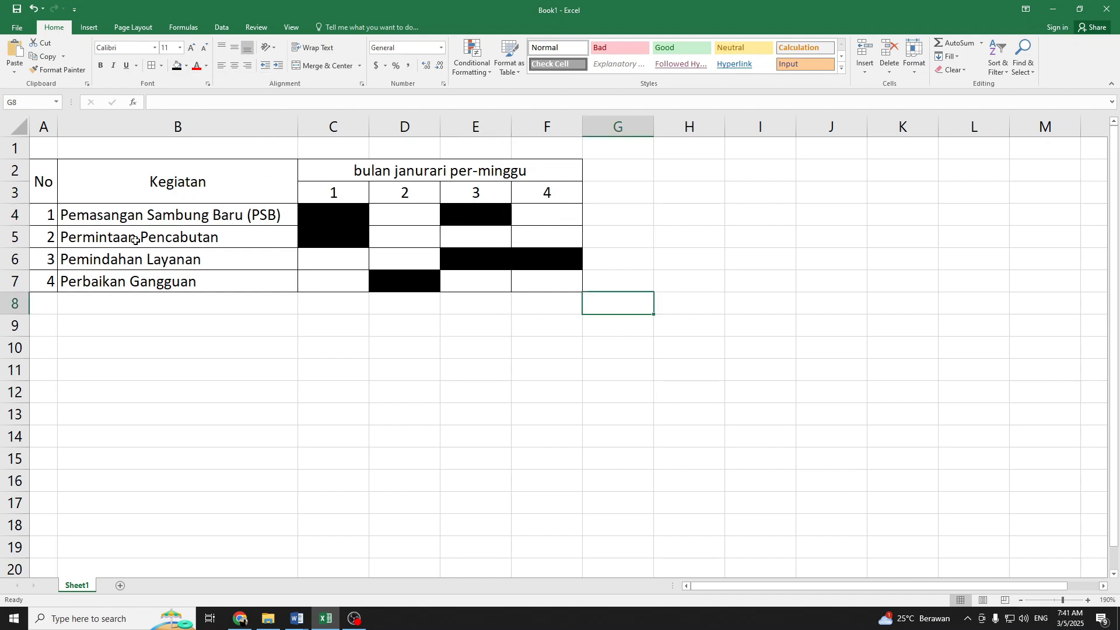
click(202, 233)
click(321, 240)
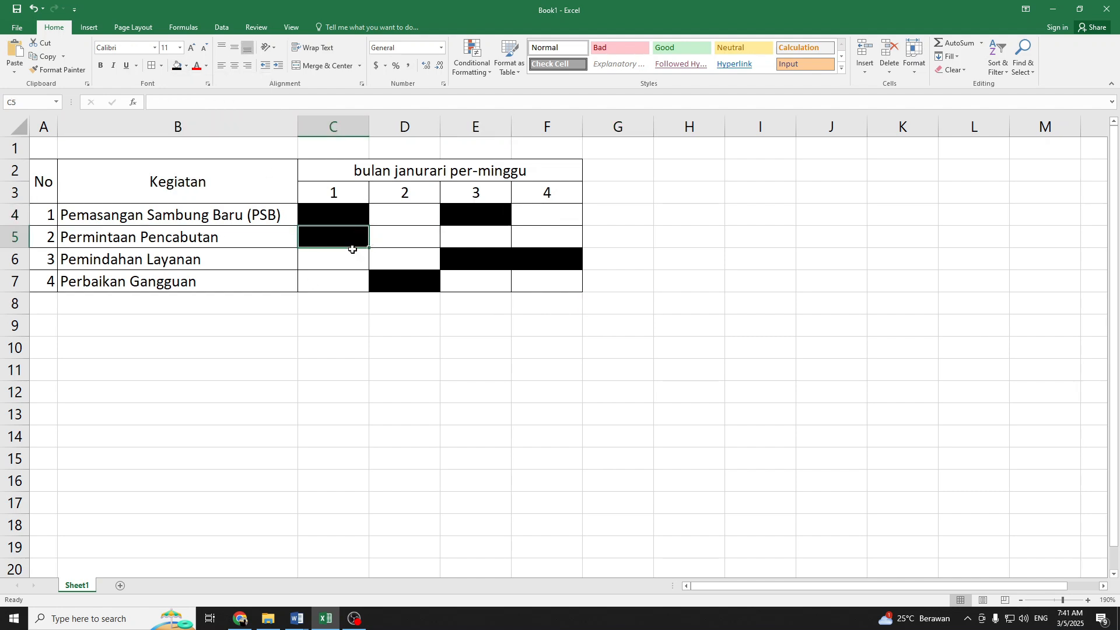
click(158, 261)
click(554, 268)
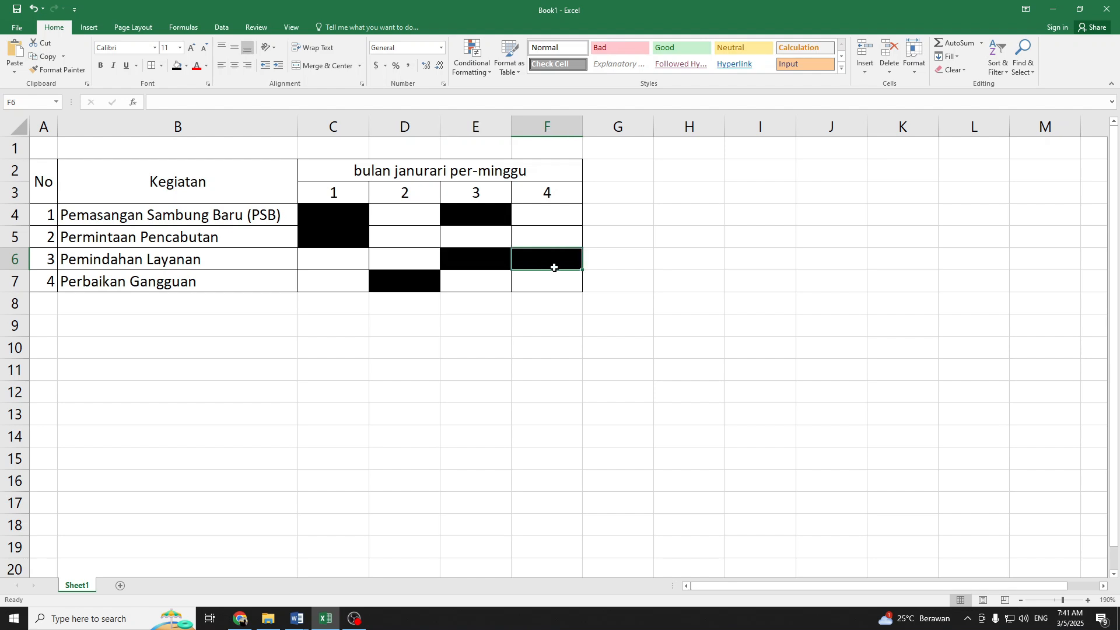
click(85, 289)
click(425, 278)
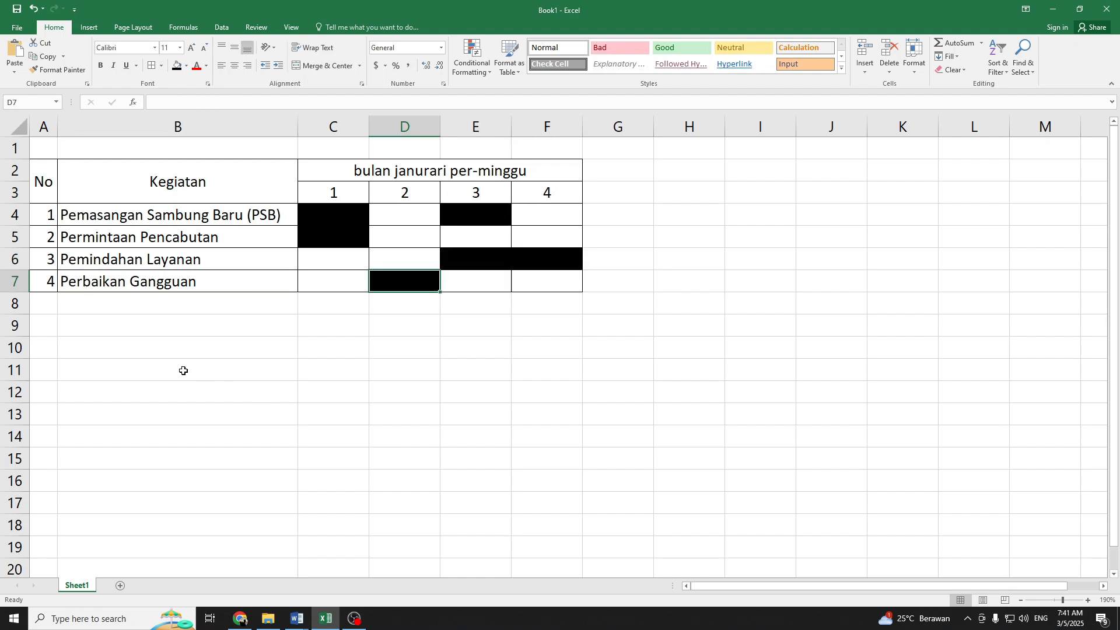
Start a second schedule table below the January one by entering the header "No" in cell A9
click(44, 338)
click(45, 325)
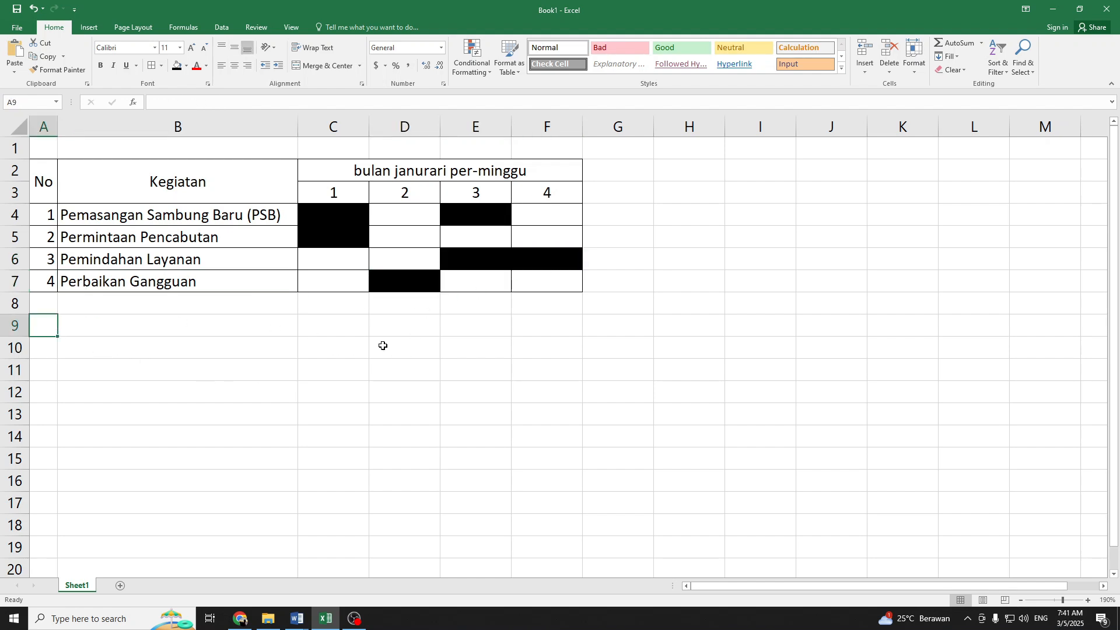
text(no)
key(BackSpace)
key(BackSpace)
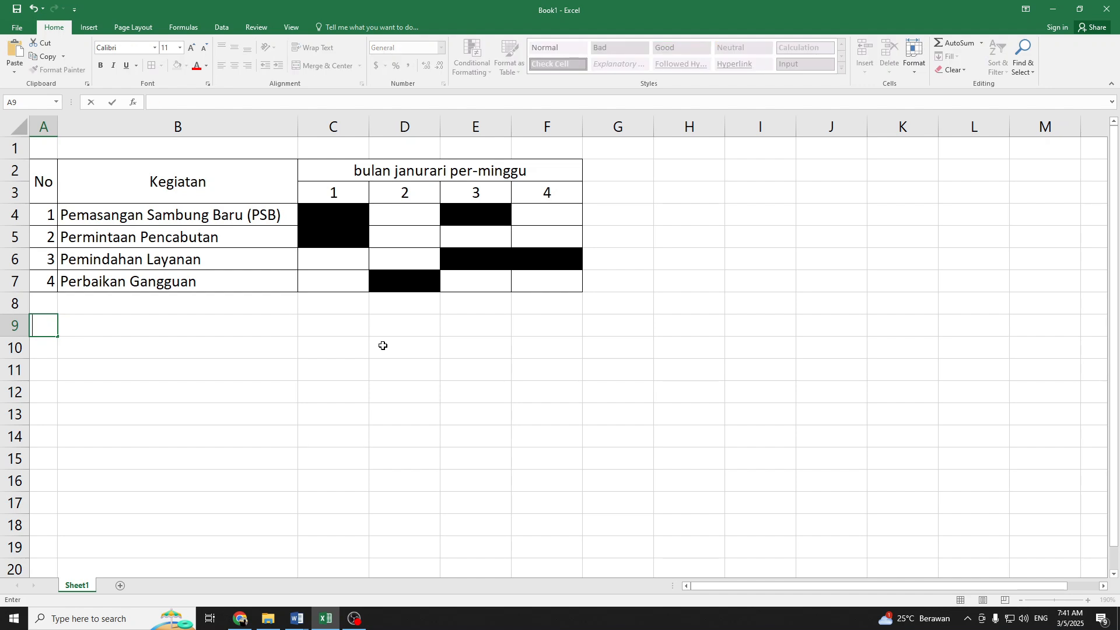
key(Return)
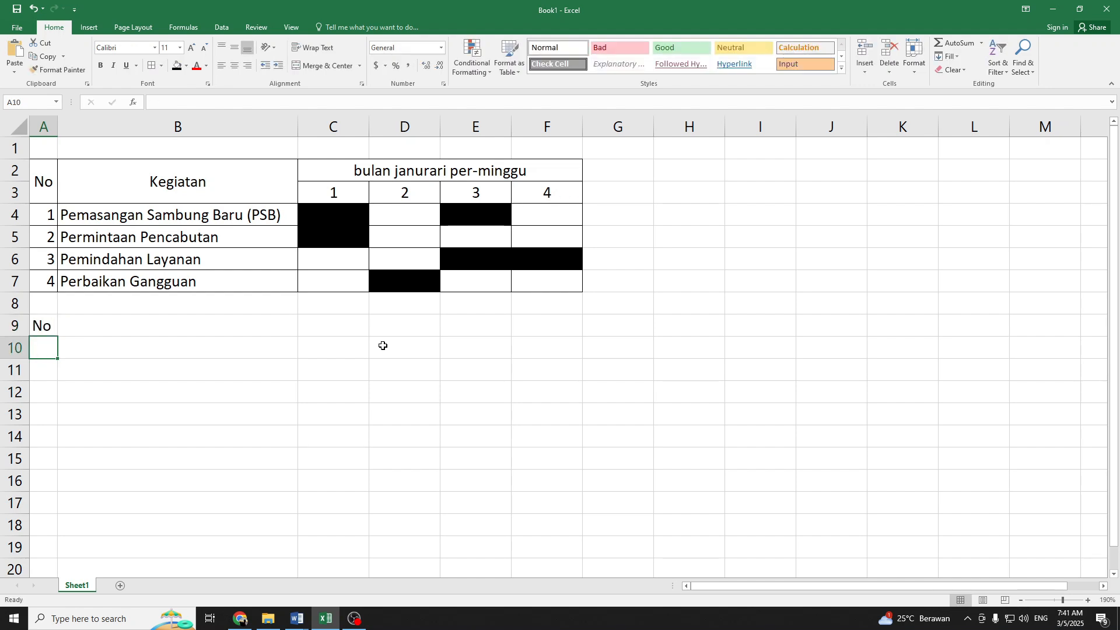
Number cells A10 to A13 from 1 to 4 under the new "No" header
text(1)
key(Return)
text(2)
key(Return)
text(3)
key(Return)
text(4)
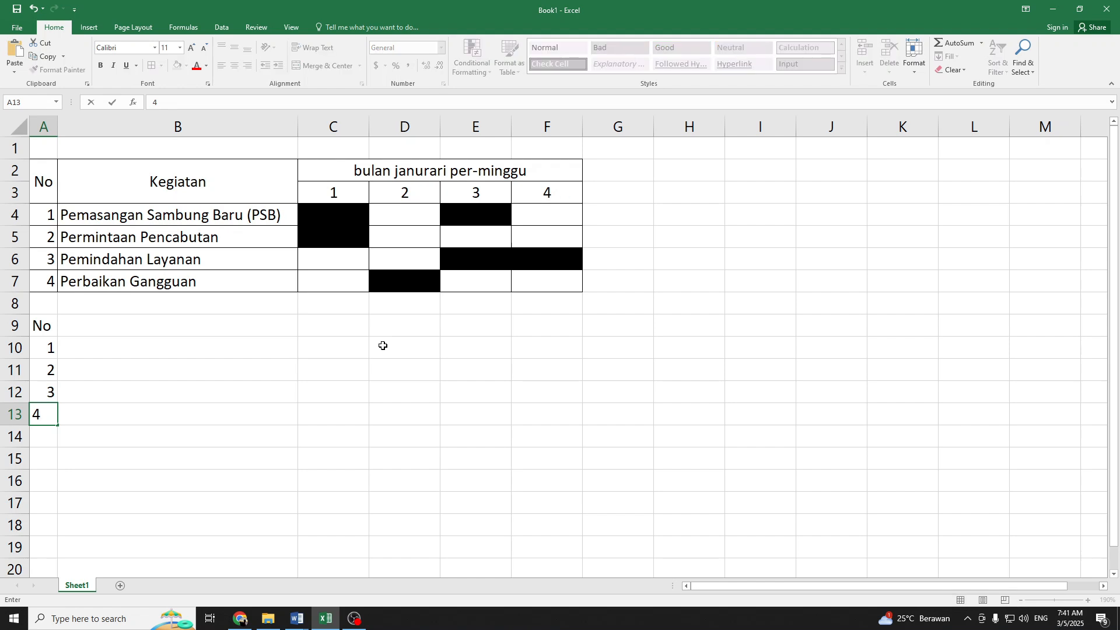
key(Return)
Extend the number series in column A down to 8 in cell A17
scroll(133, 340, down, 2)
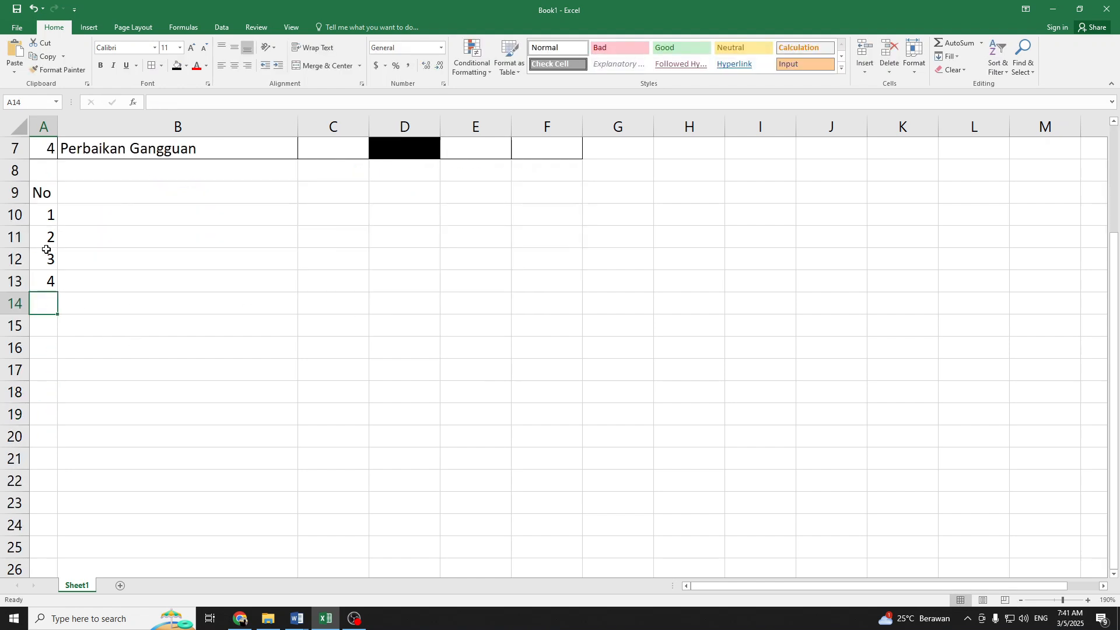
drag(46, 216, 56, 300)
click(70, 260)
drag(48, 196, 55, 374)
click(47, 219)
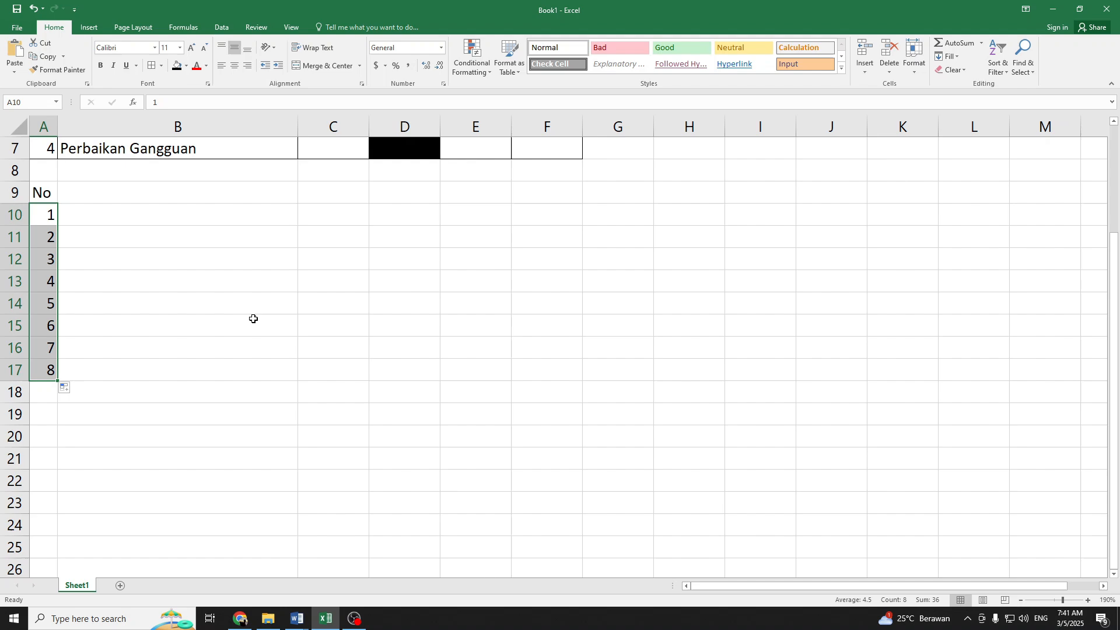
Enter the column header "Kegiatan" in cell B9 of the second table
click(216, 267)
scroll(167, 354, up, 2)
scroll(95, 315, down, 1)
click(201, 306)
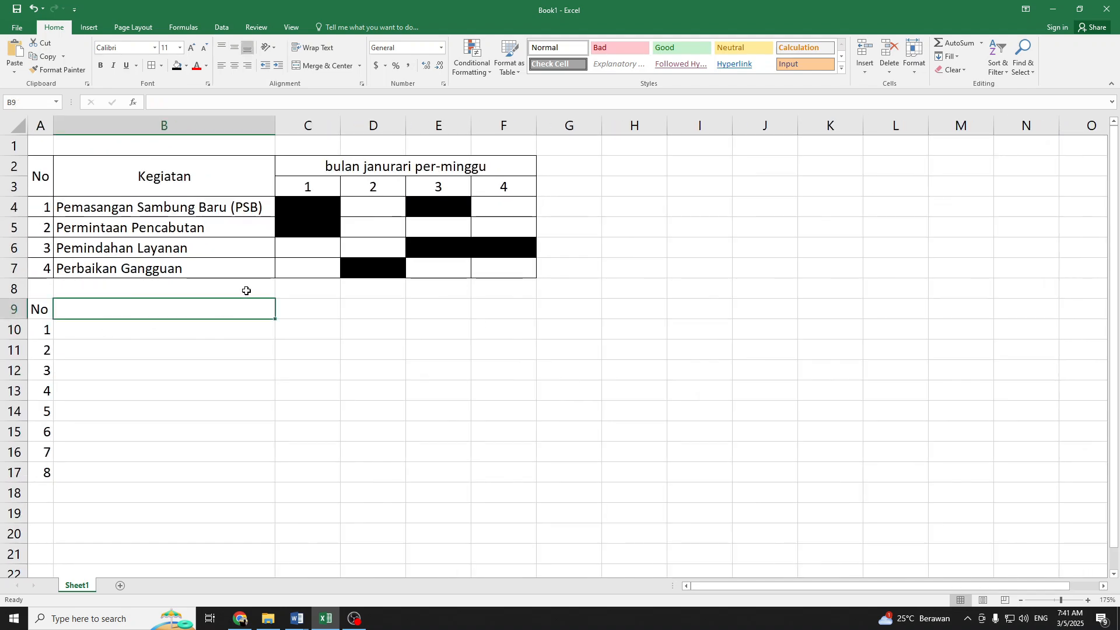
text(K)
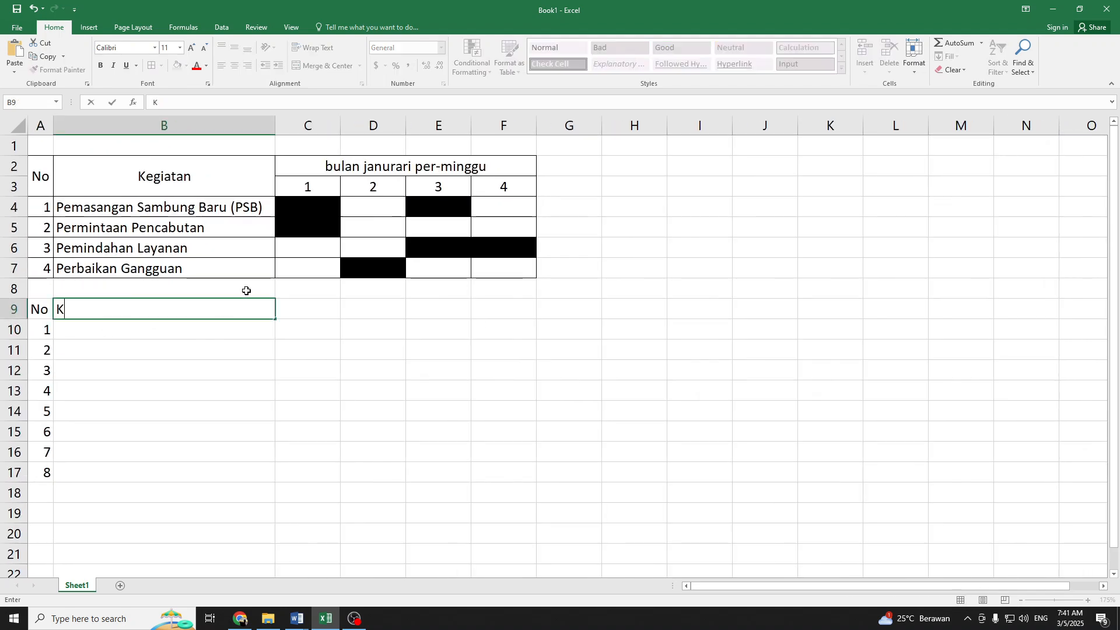
text(egiatan)
key(Tab)
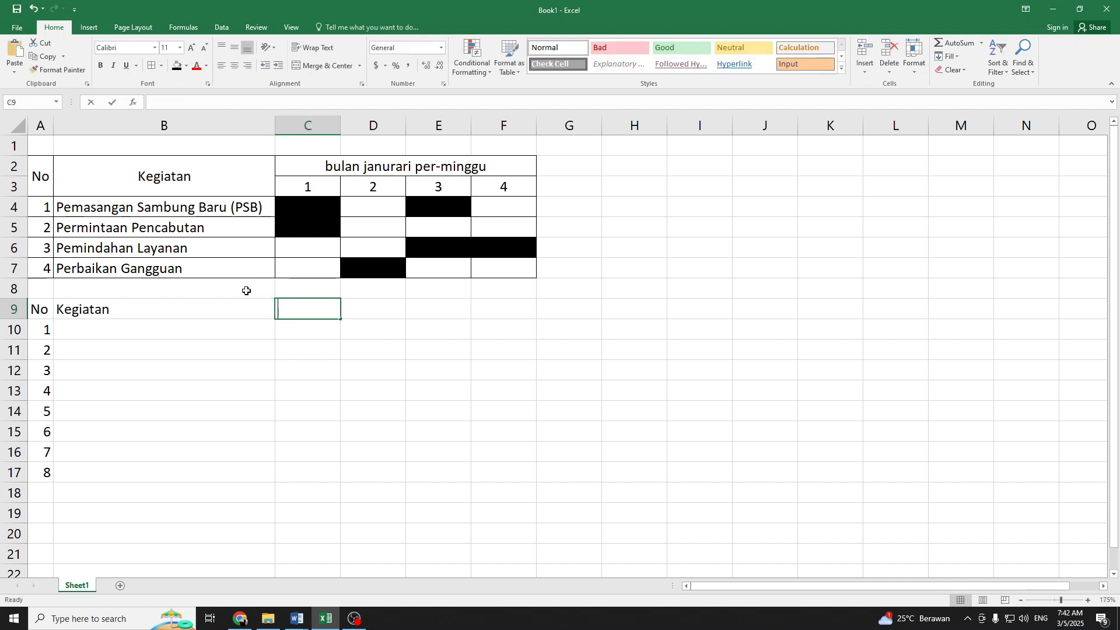
Enter the month header "bulan februari per-minggu" in cell C9 of the second table
text(bukan)
key(BackSpace)
key(BackSpace)
key(BackSpace)
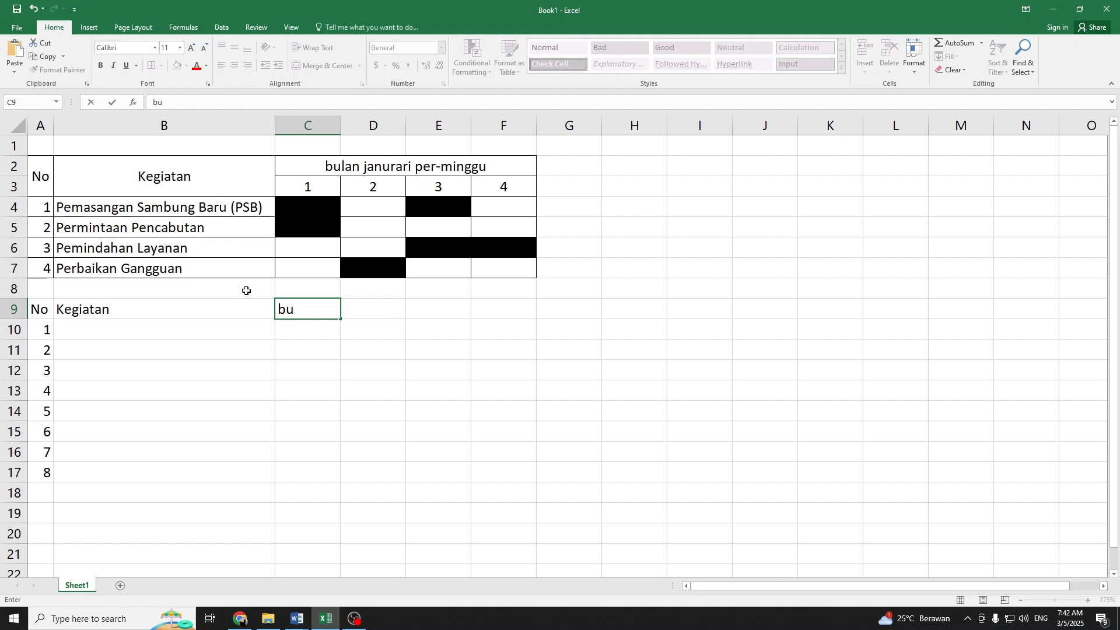
text(lan februari pe)
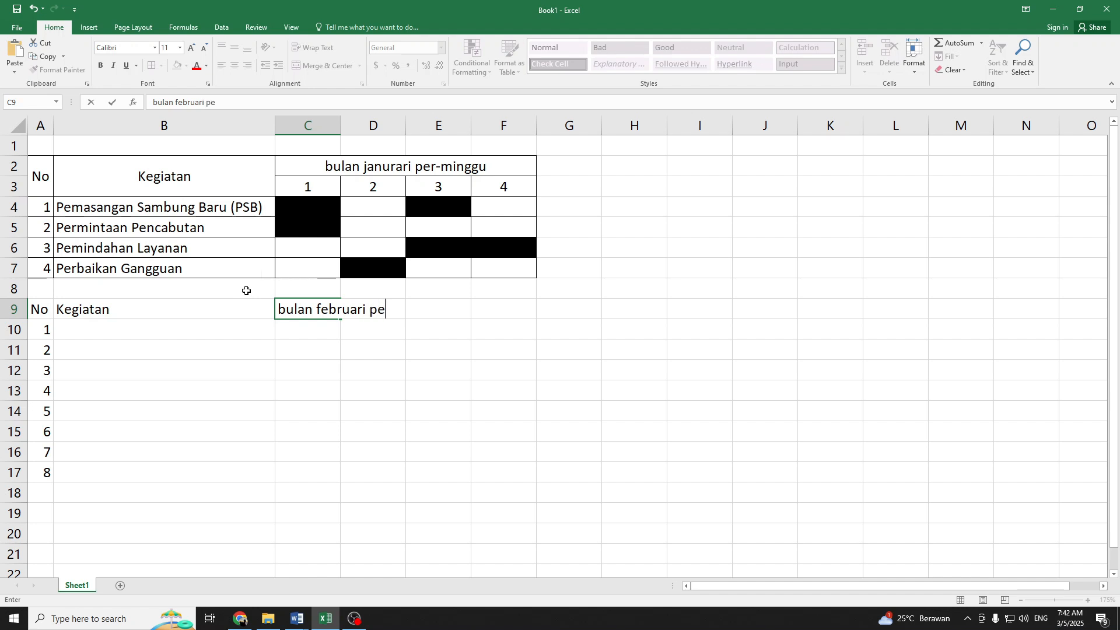
text(r-minggu)
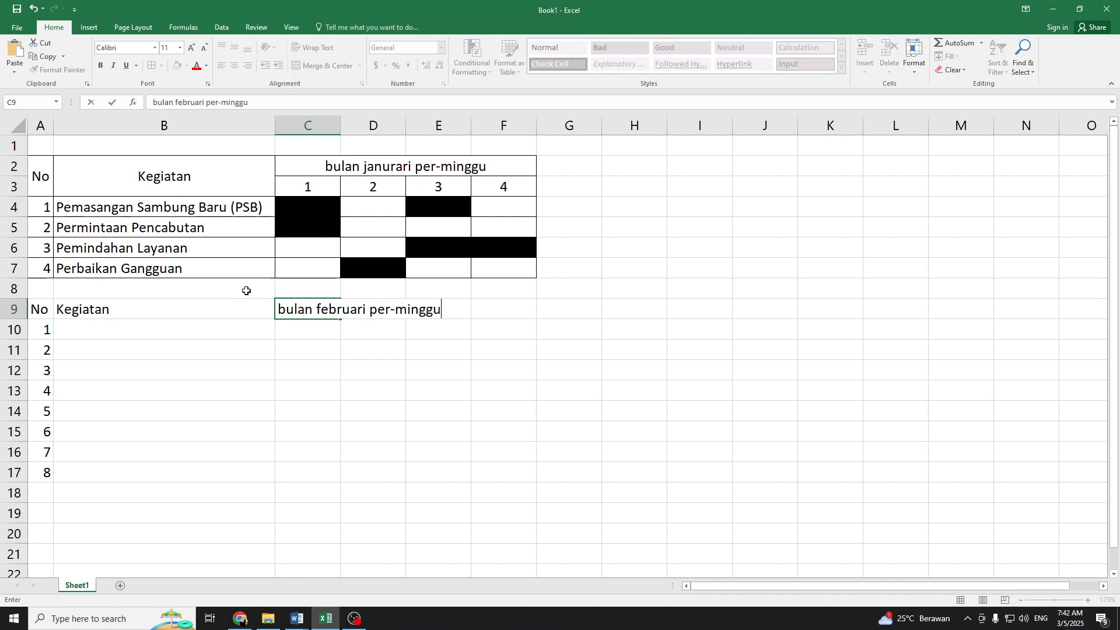
Enter the first three February activities in cells B10 to B12: "selfi", "vidio" and "shooting"
click(150, 328)
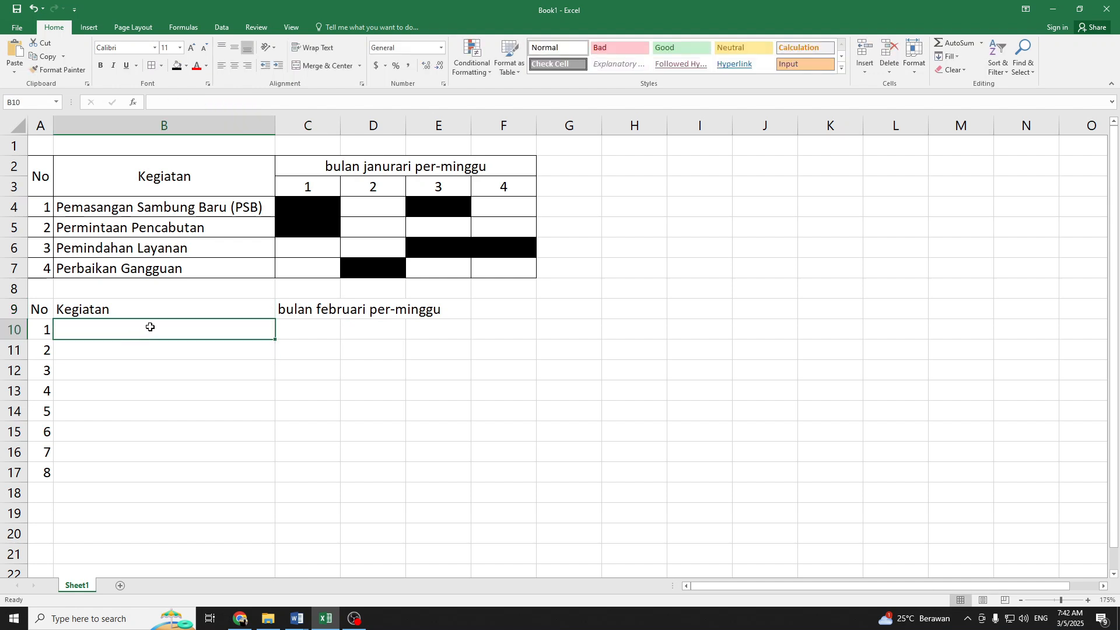
text(self)
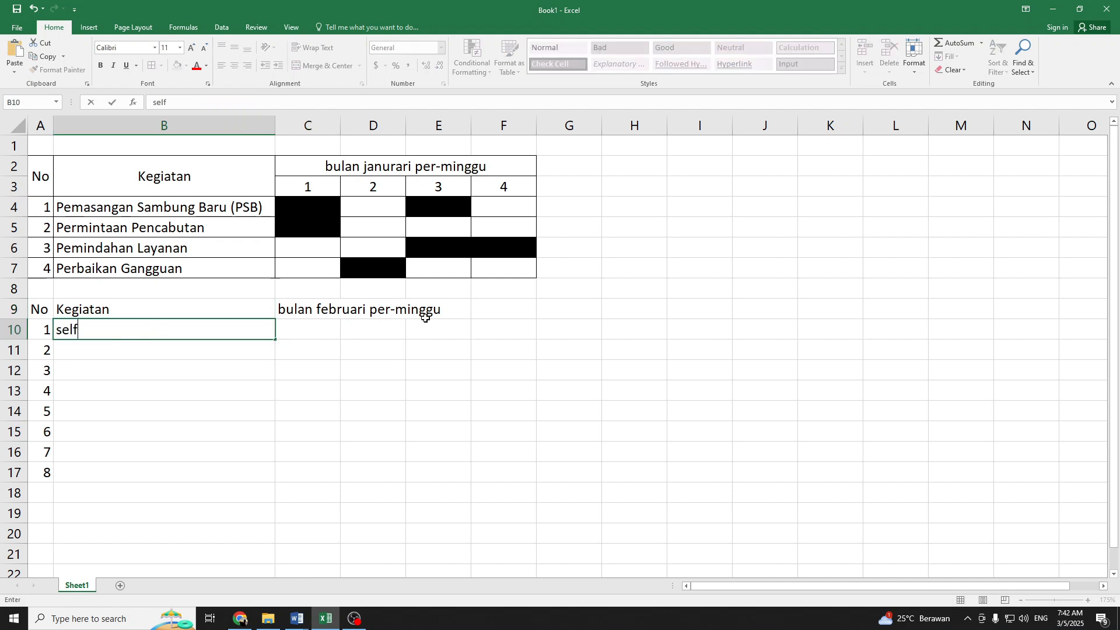
text(i)
key(Return)
text(vidio)
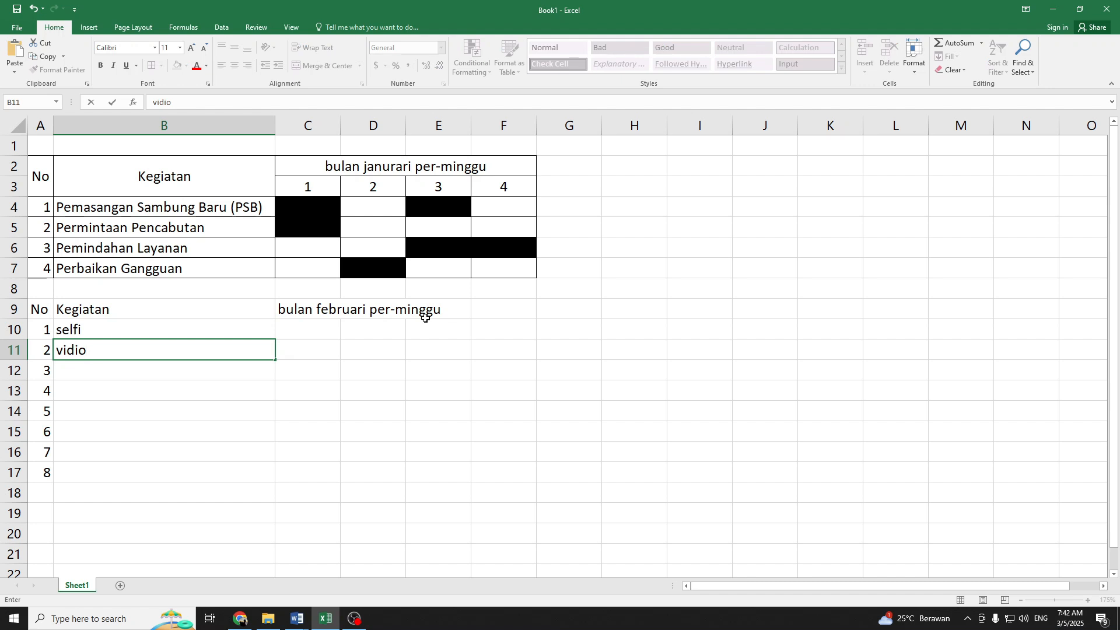
key(Return)
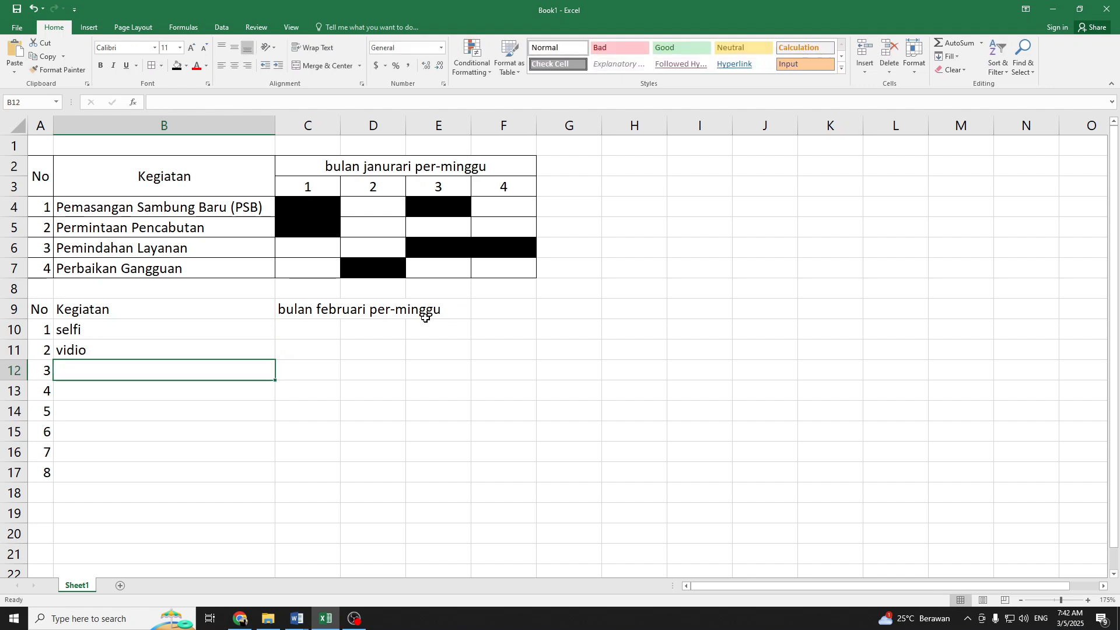
text(shooting)
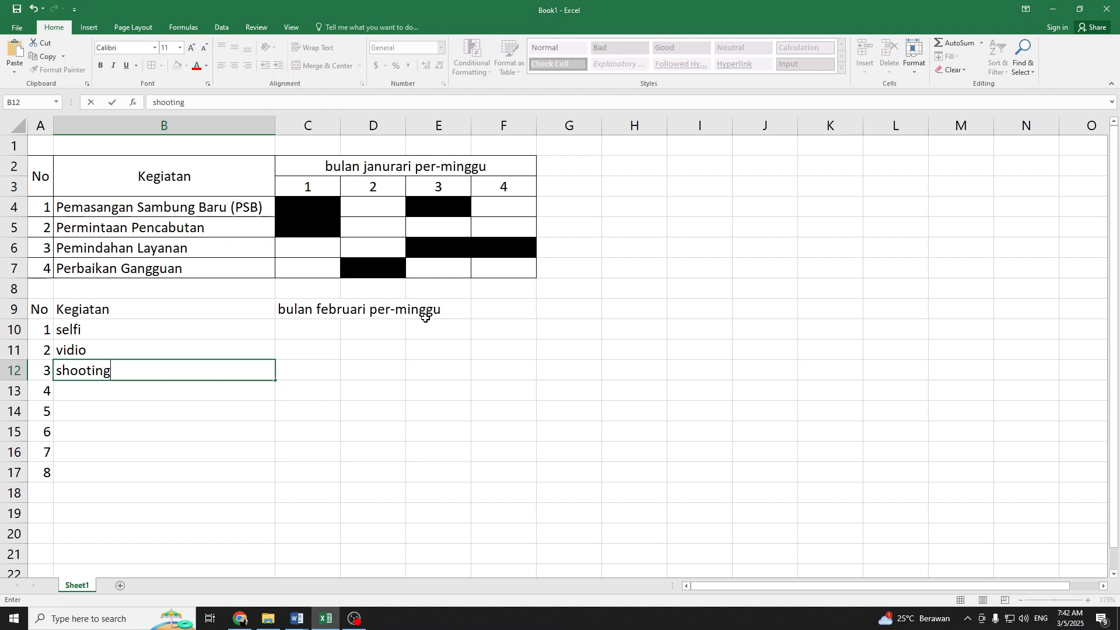
key(Return)
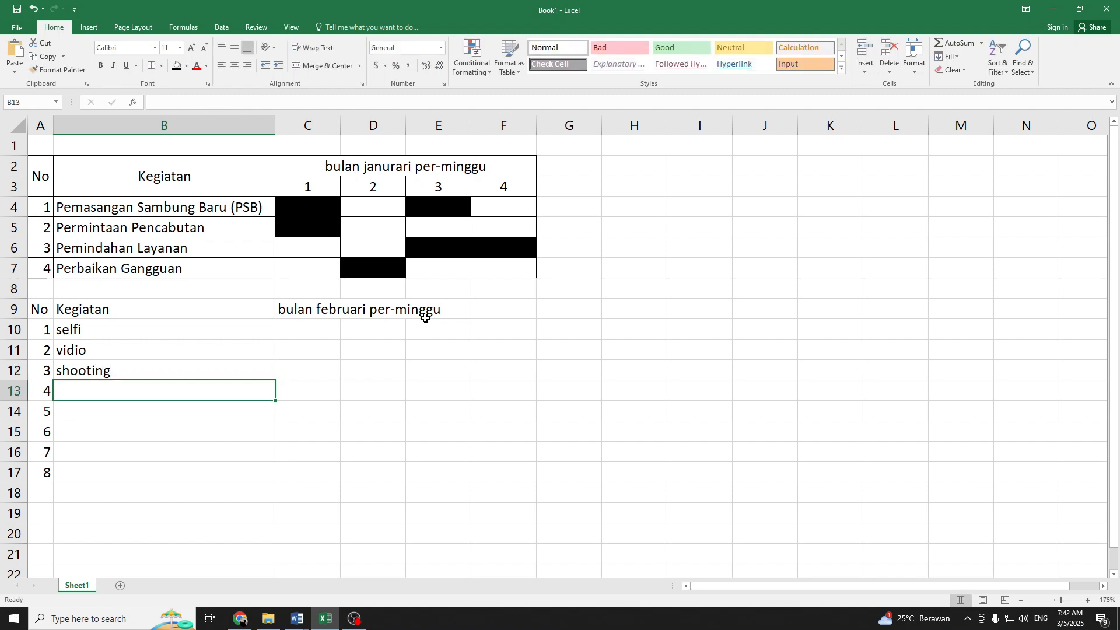
Enter the activities "bikin produk" in cell B13 and "administrasi" in cell B14
text(bikin)
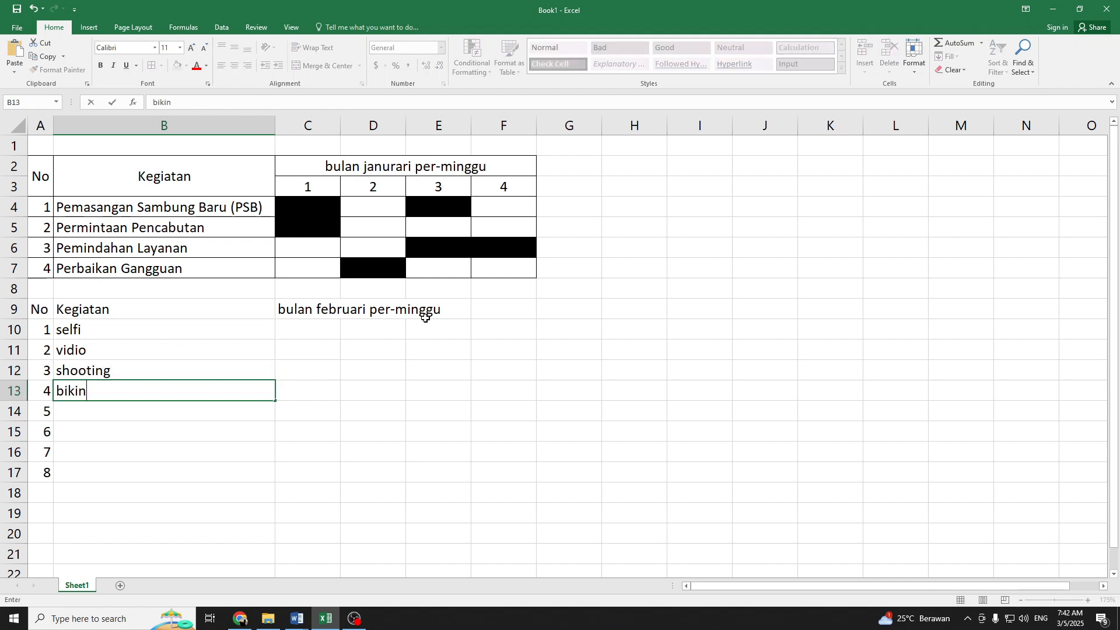
text( produk)
key(Return)
text(a)
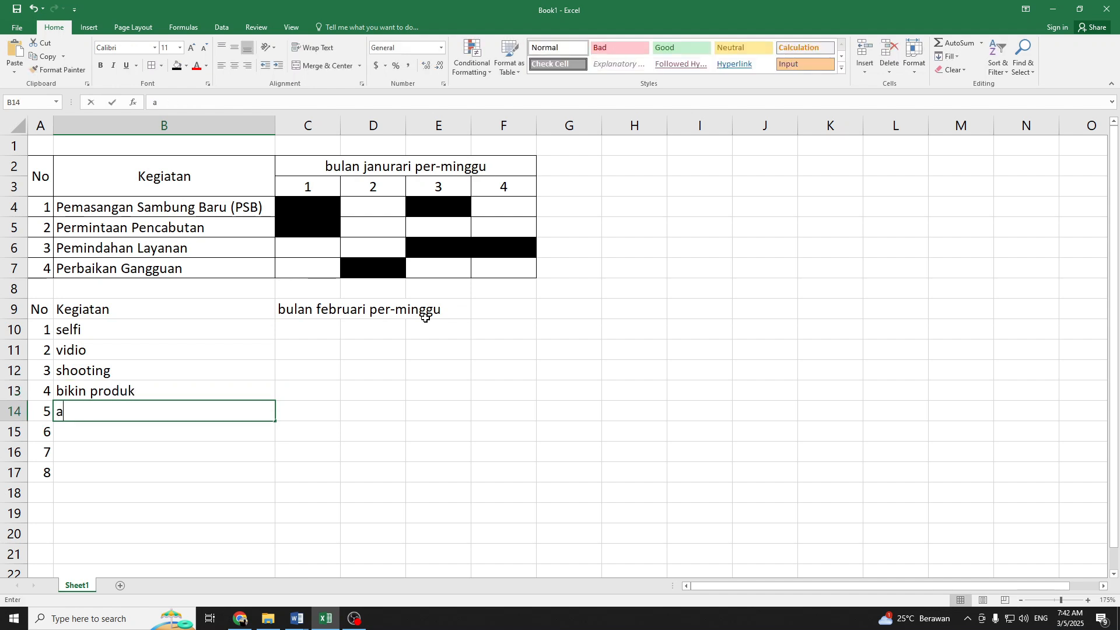
text(dministrasi)
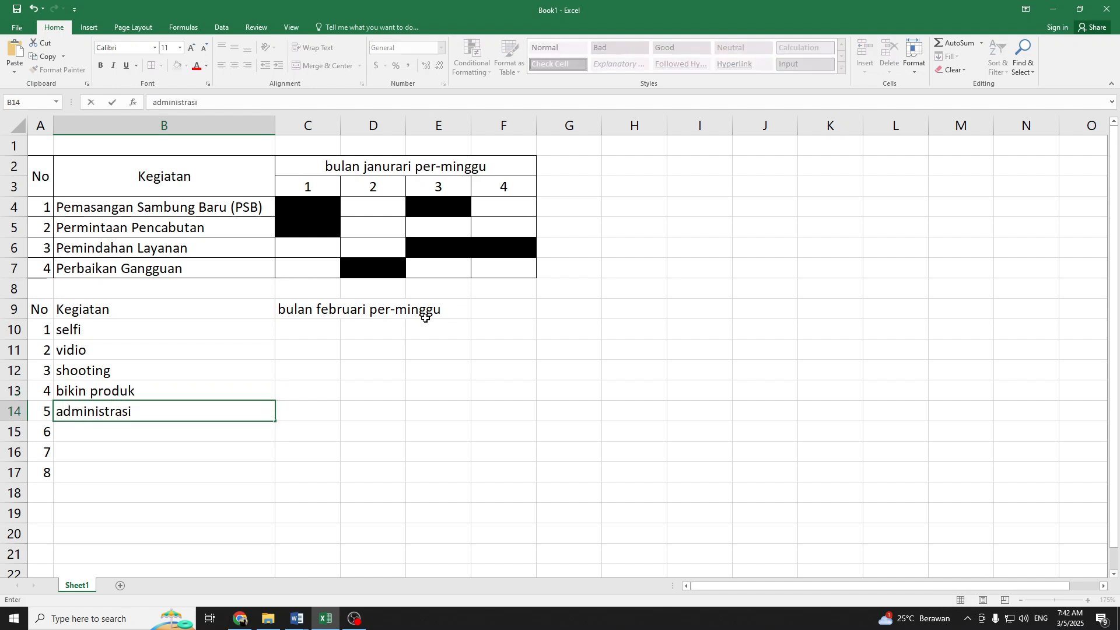
key(Return)
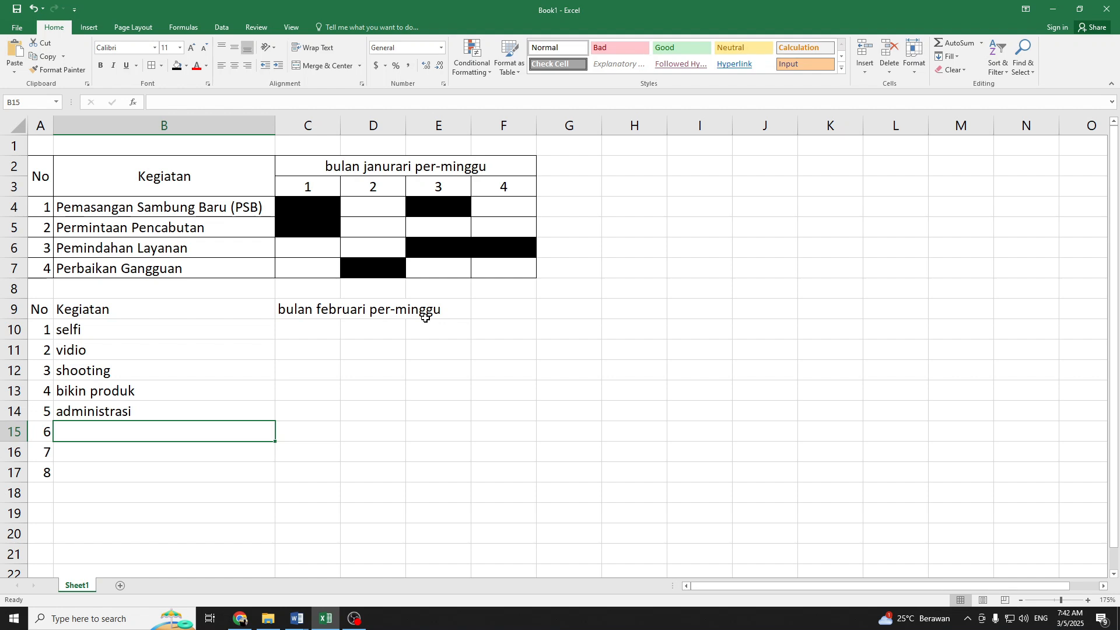
Enter "pemasangan cctv" as the sixth activity in cell B15
text(pemasana)
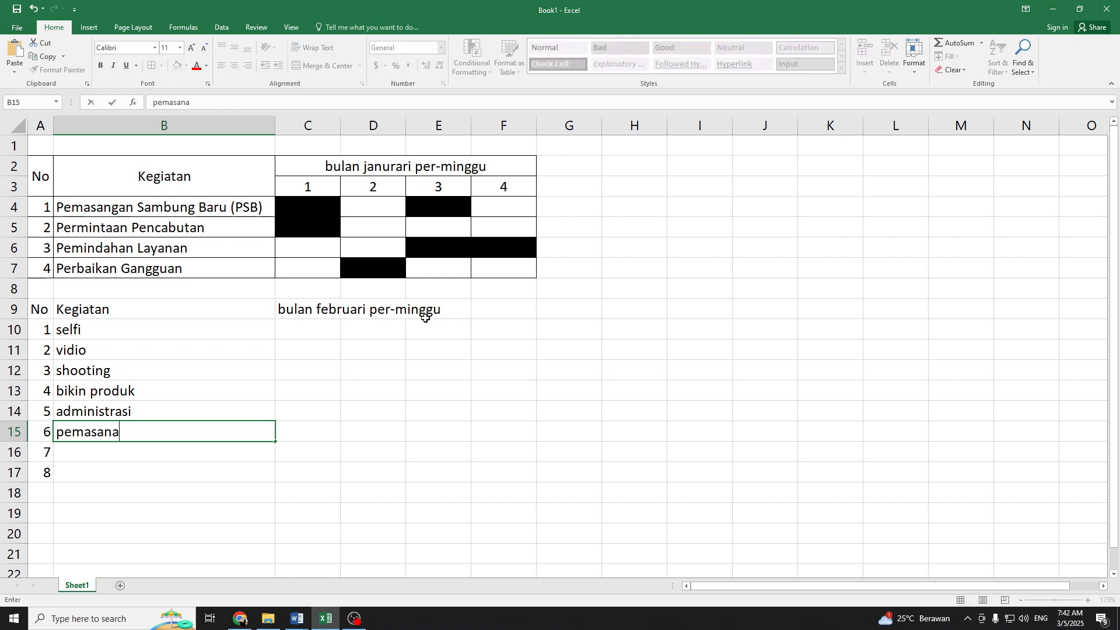
text(g)
key(BackSpace)
key(BackSpace)
text(gan cct)
key(Return)
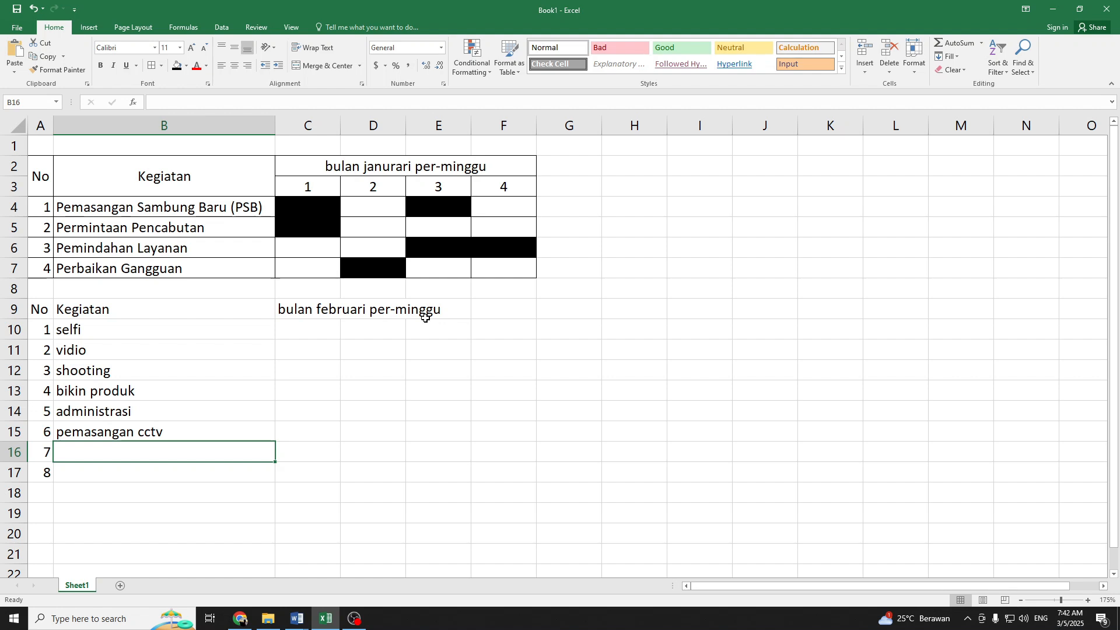
Enter "administrasi bpjs" as the seventh activity in cell B16
text(apro)
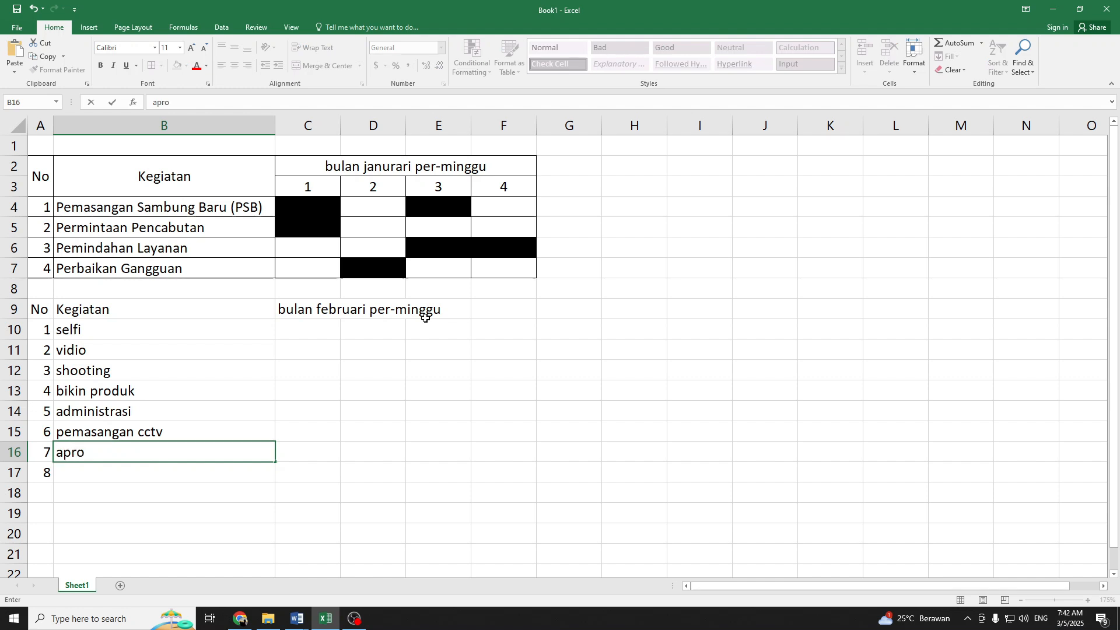
key(BackSpace)
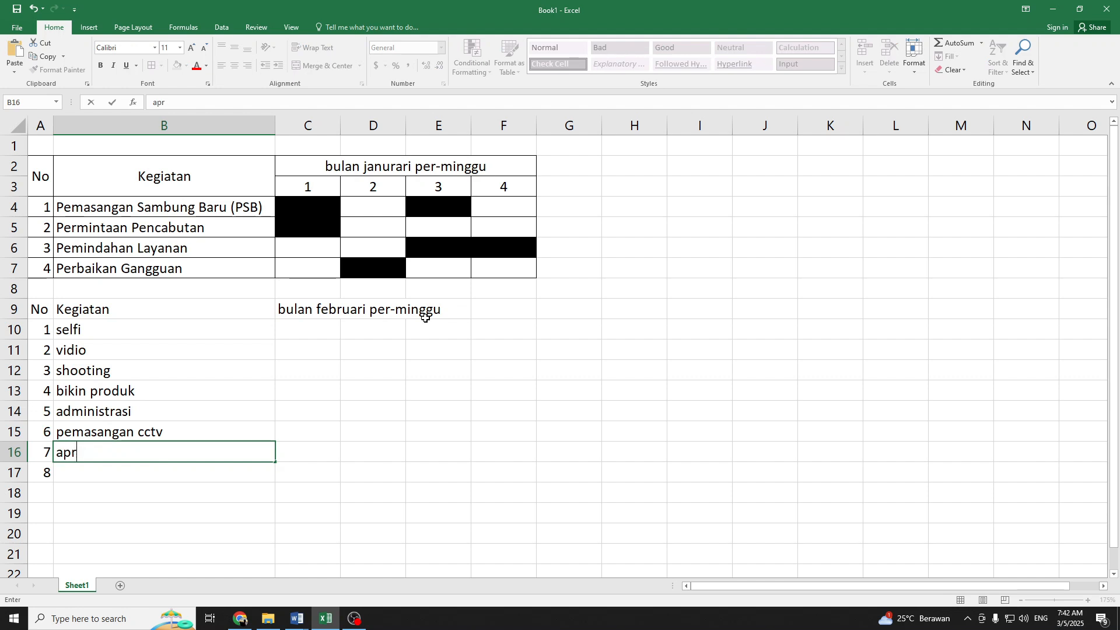
text(admi)
key(Tab)
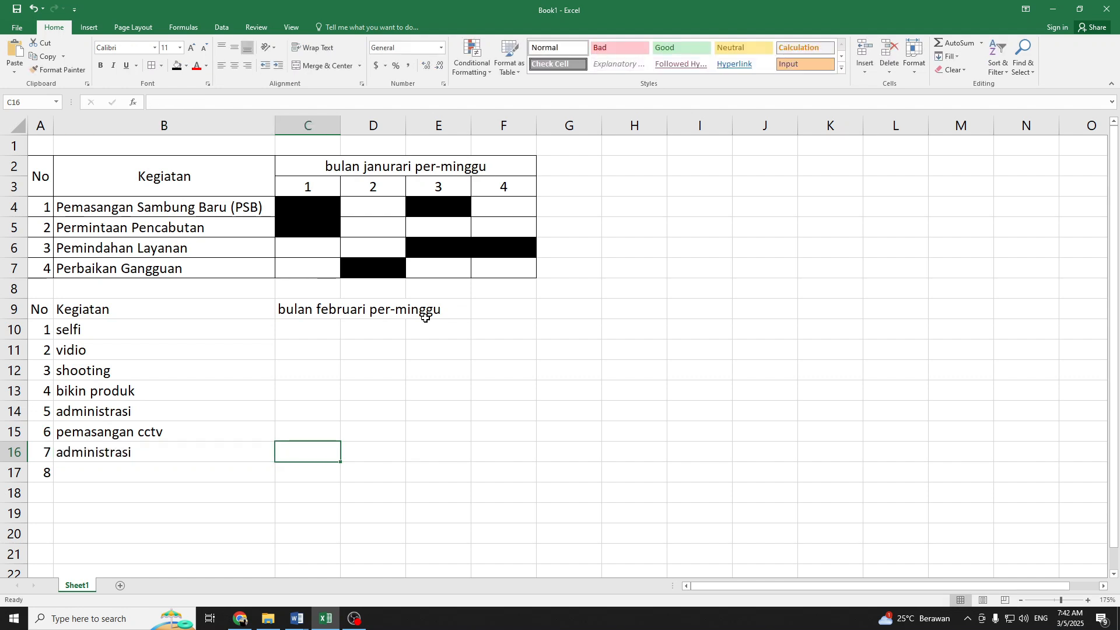
key(Left)
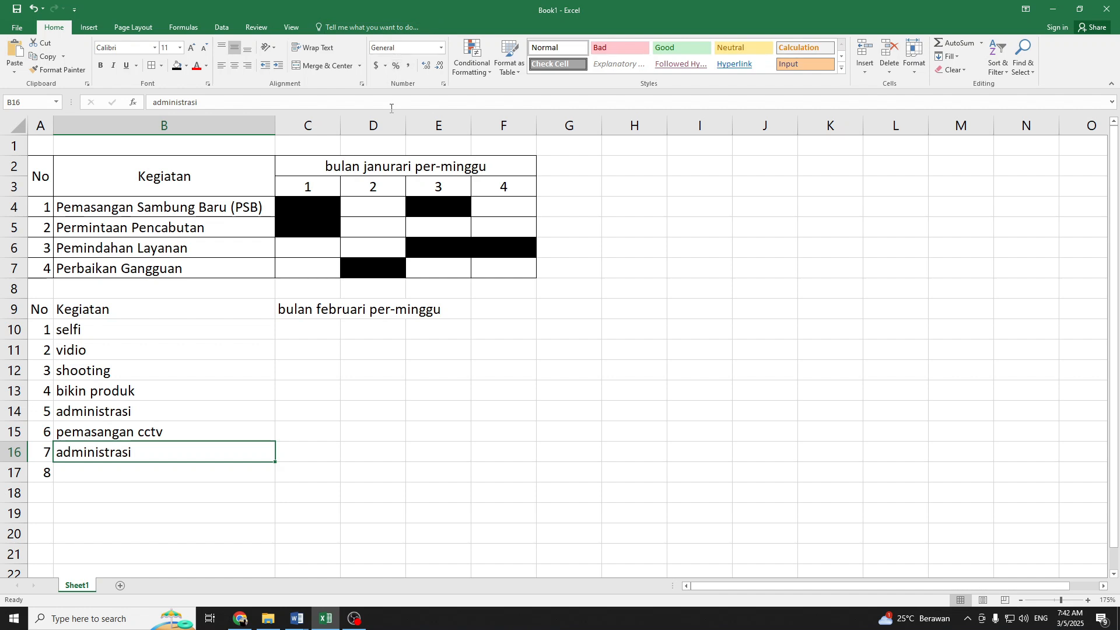
click(392, 106)
key(BackSpace)
key(BackSpace)
key(BackSpace)
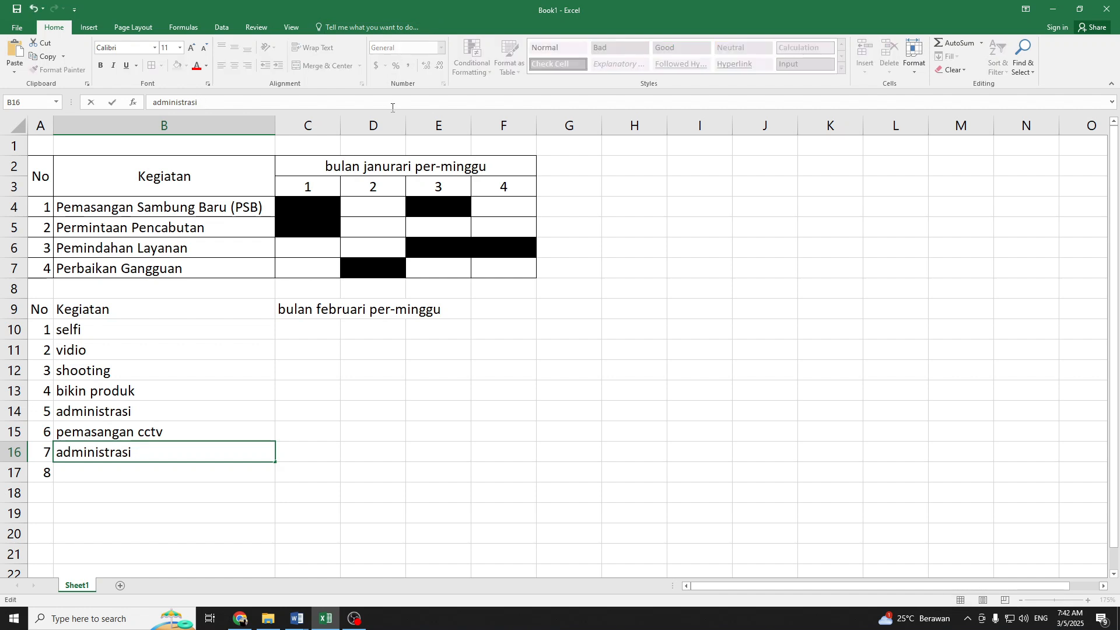
text(bpsj)
key(Return)
key(Up)
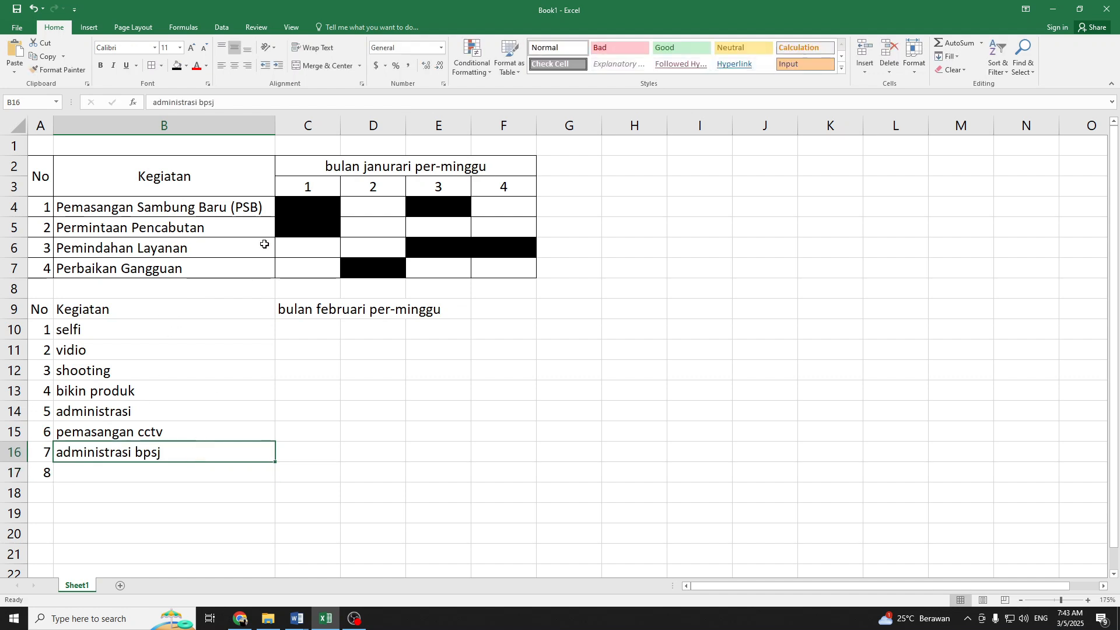
click(296, 102)
key(BackSpace)
key(BackSpace)
text(js)
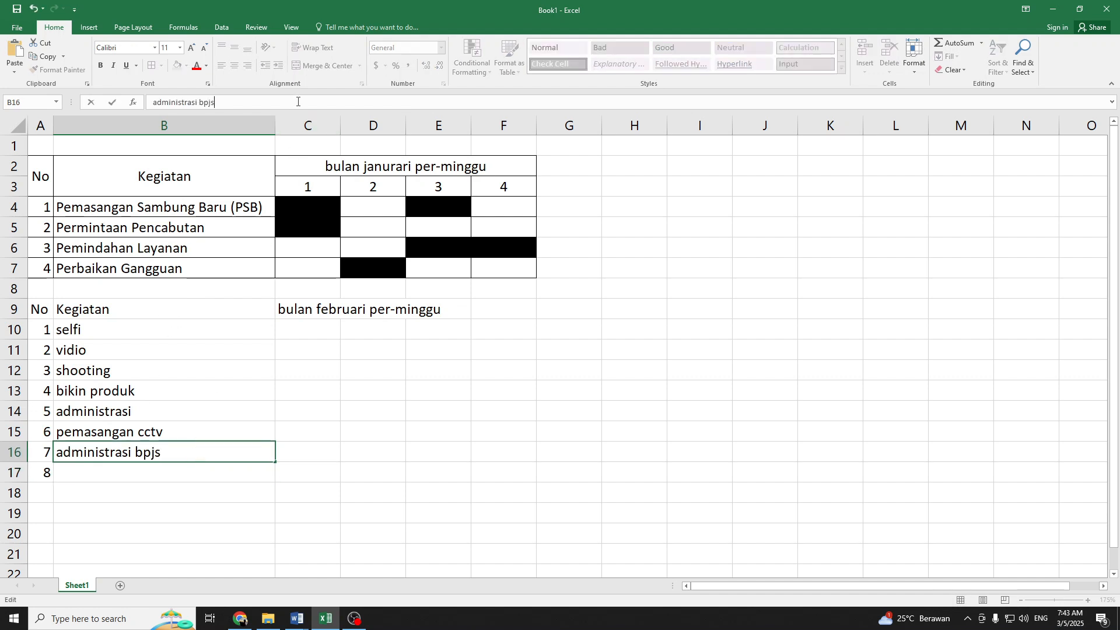
key(Return)
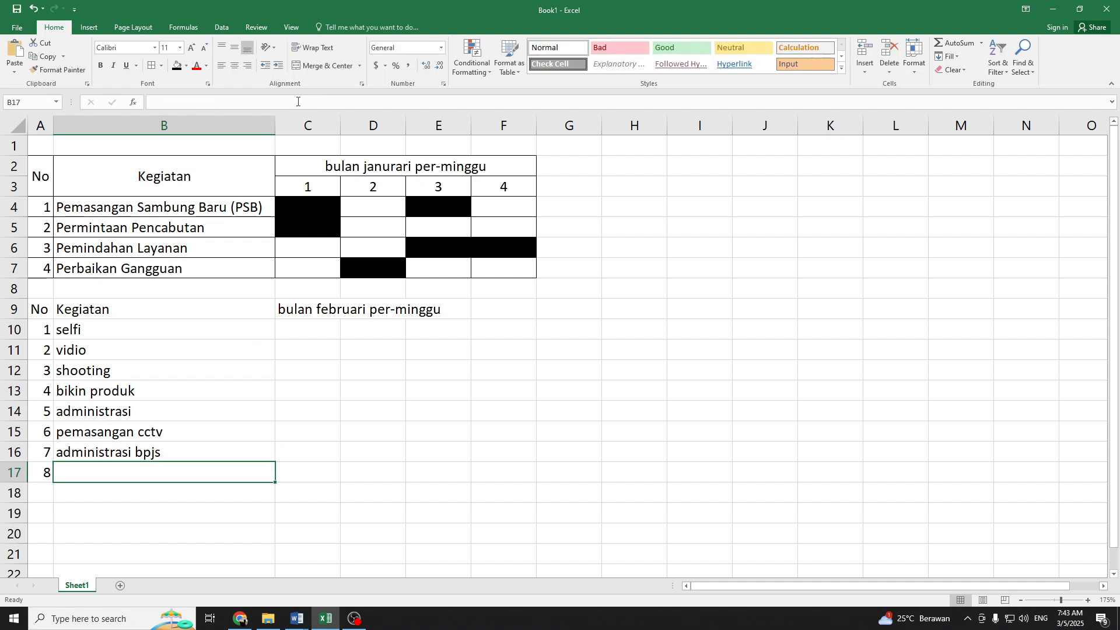
Enter "pembuatan film" as the eighth activity in cell B17
text(pe)
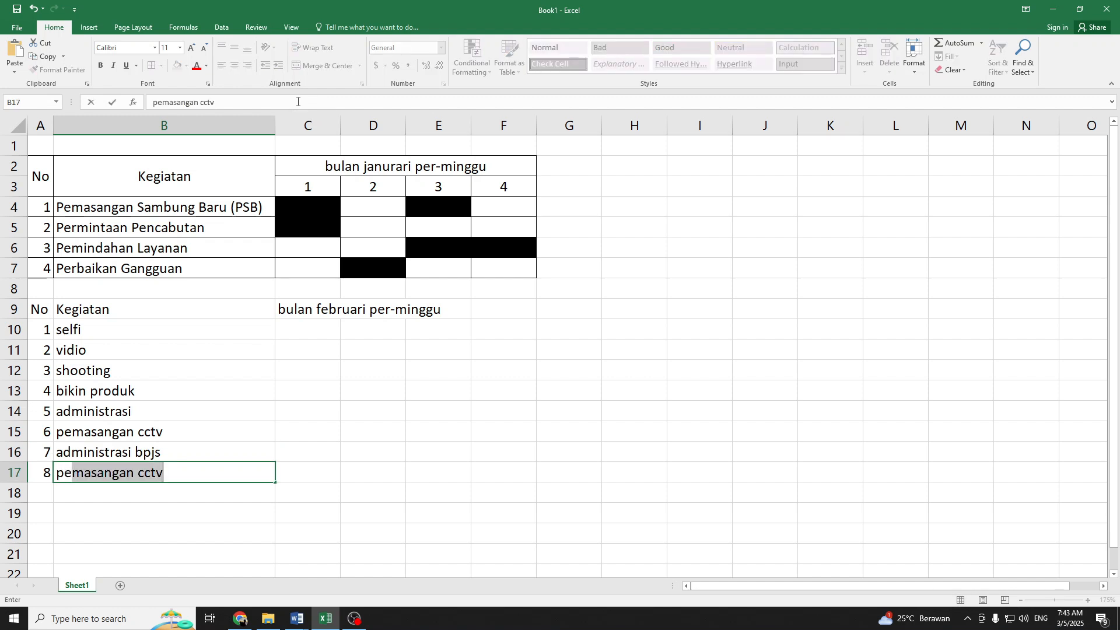
text(mbuatan fi)
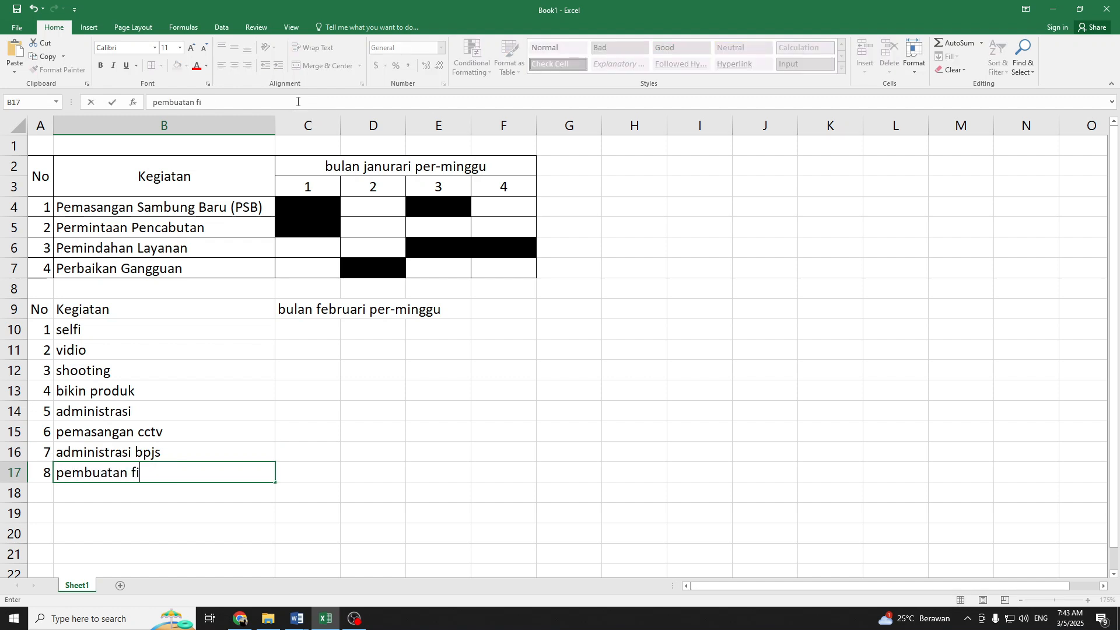
text(lm dan ikla)
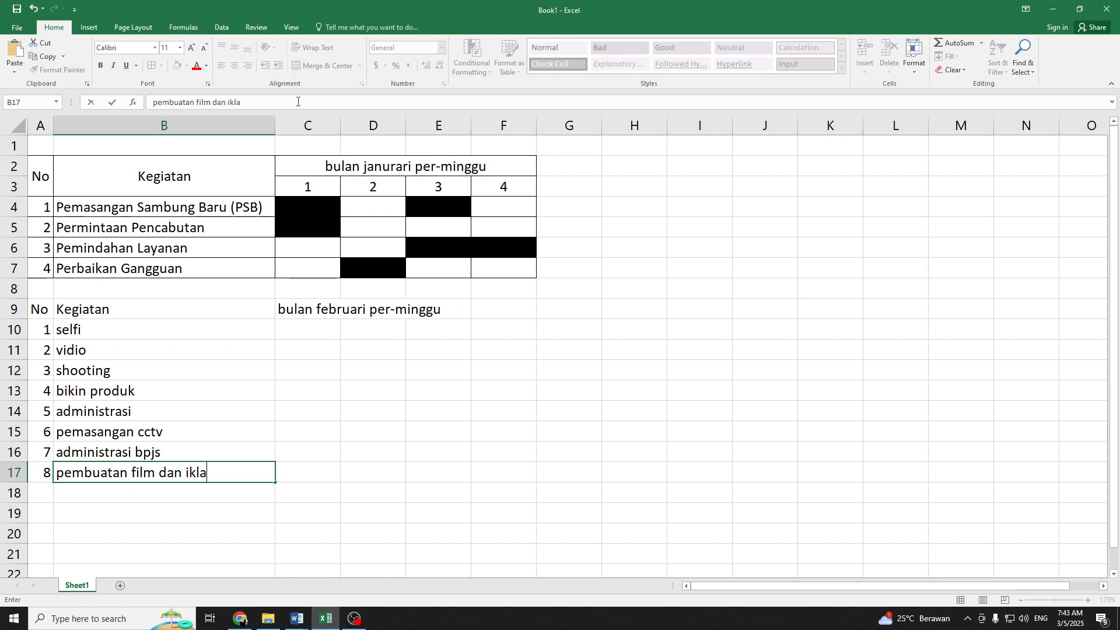
key(BackSpace)
key(BackSpace)
key(BackSpace)
key(BackSpace)
key(BackSpace)
key(BackSpace)
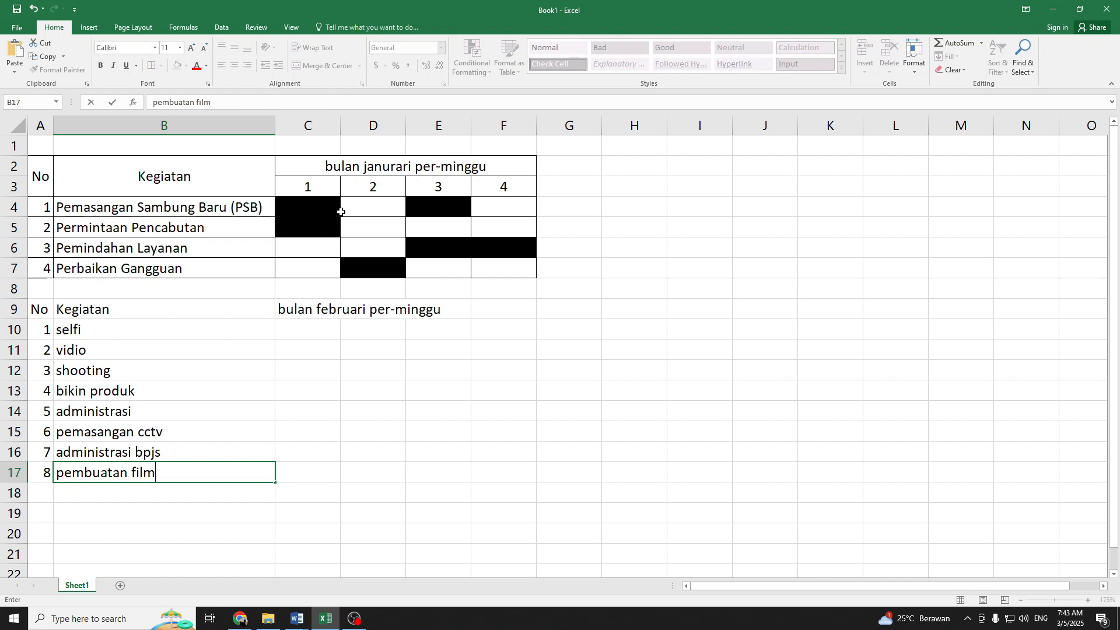
Insert a blank row at row 10, between the February table's header and its first activity
click(8, 330)
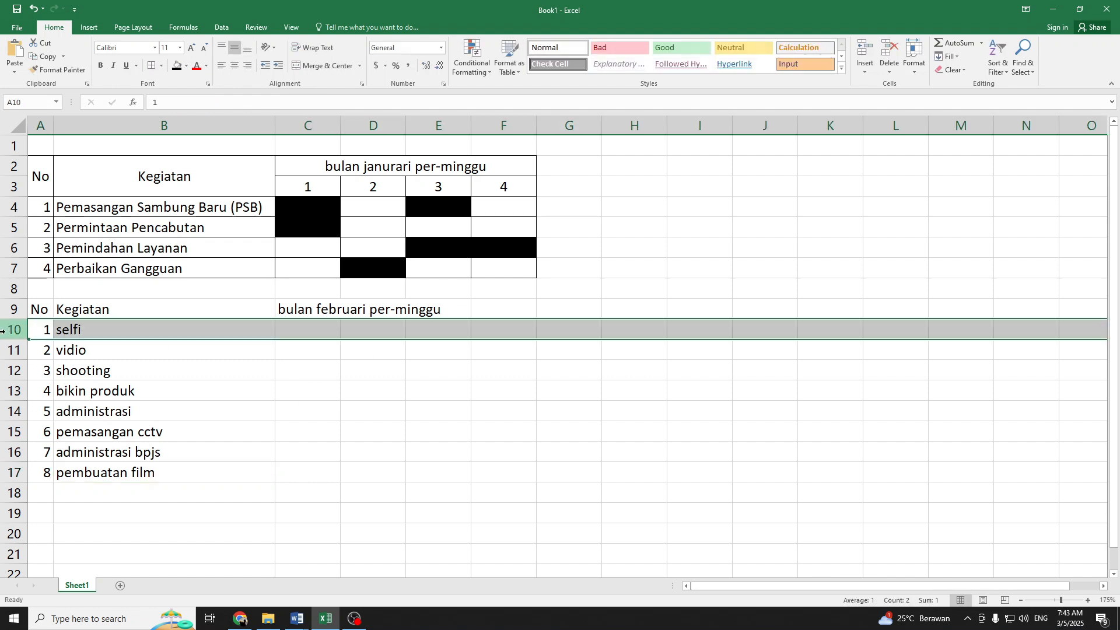
right_click(6, 335)
click(33, 412)
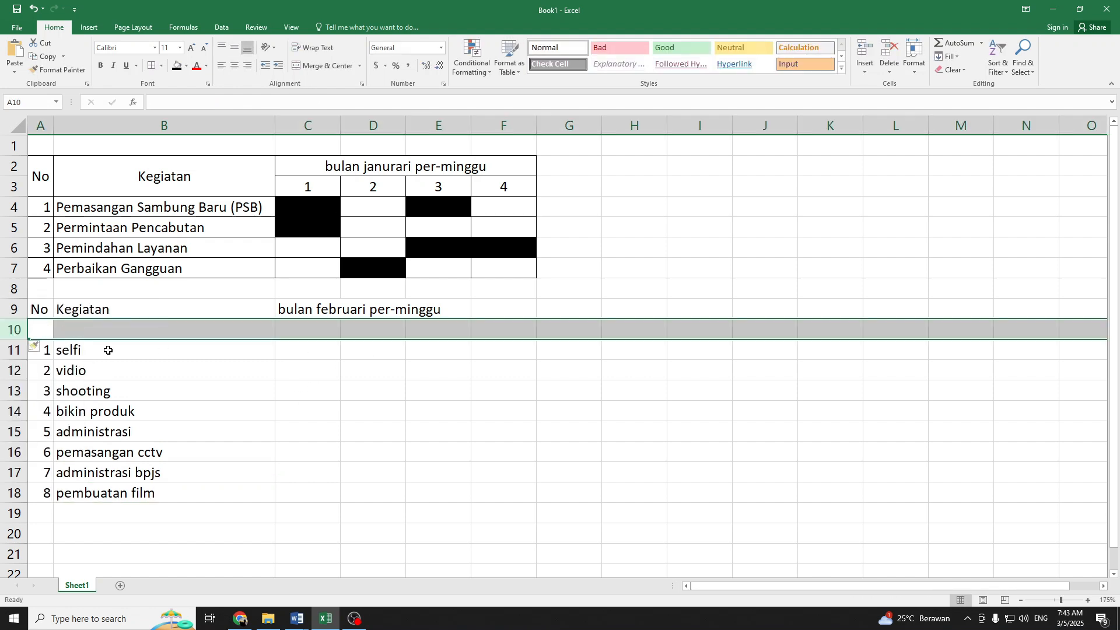
Number the four weeks 1 to 4 in cells C10 to F10 under the February header
click(106, 352)
click(96, 329)
click(299, 327)
text(1)
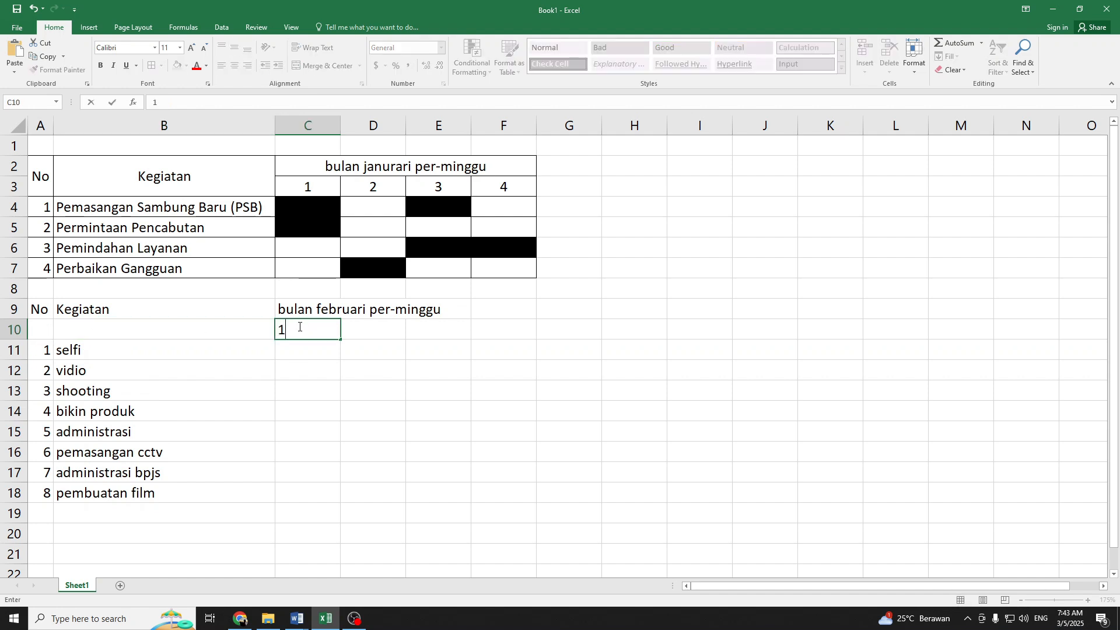
key(Tab)
text(2)
key(Tab)
text(3)
key(Tab)
text(4)
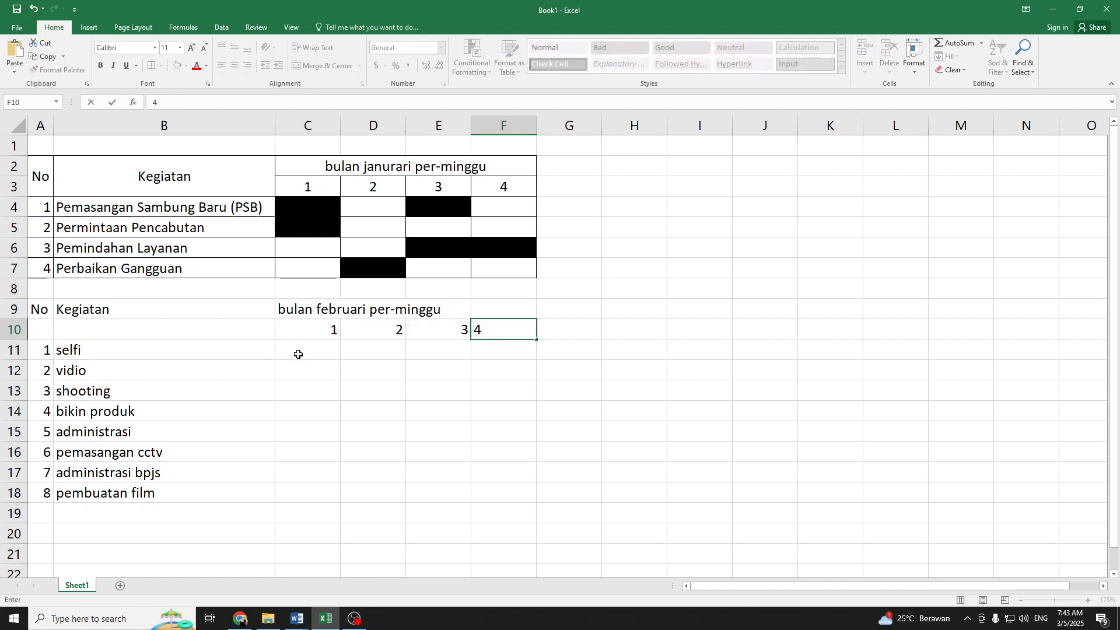
click(307, 391)
Merge and center the February table's headers: "No" over A9:A10, "Kegiatan" over B9:B10 and the month over C9:F9
drag(47, 308, 178, 325)
drag(42, 309, 105, 329)
click(322, 65)
click(322, 65)
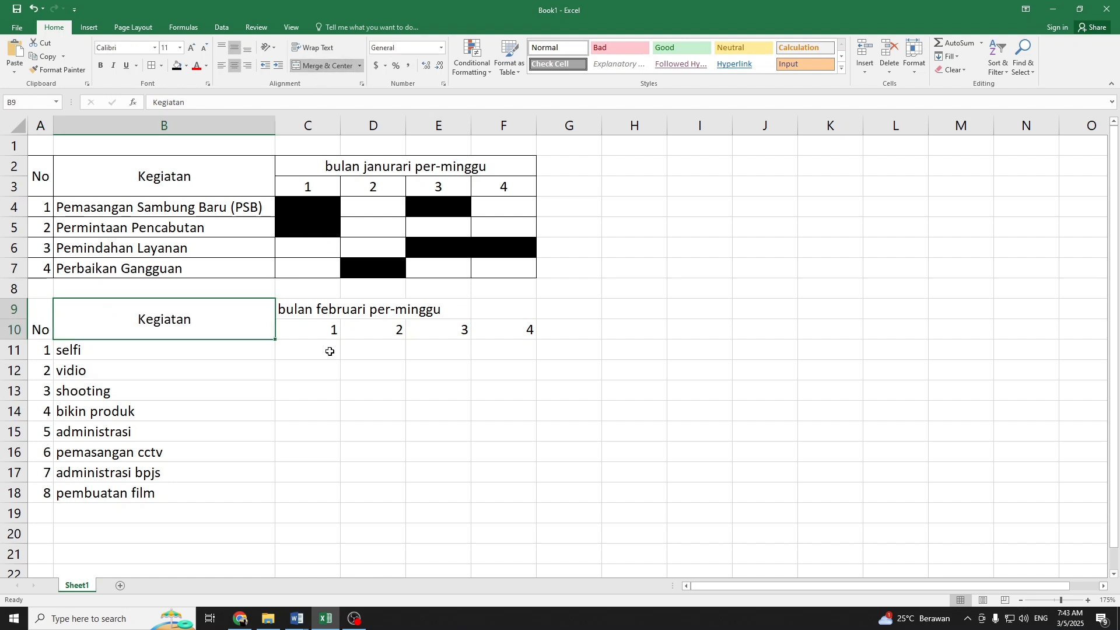
drag(337, 311, 513, 305)
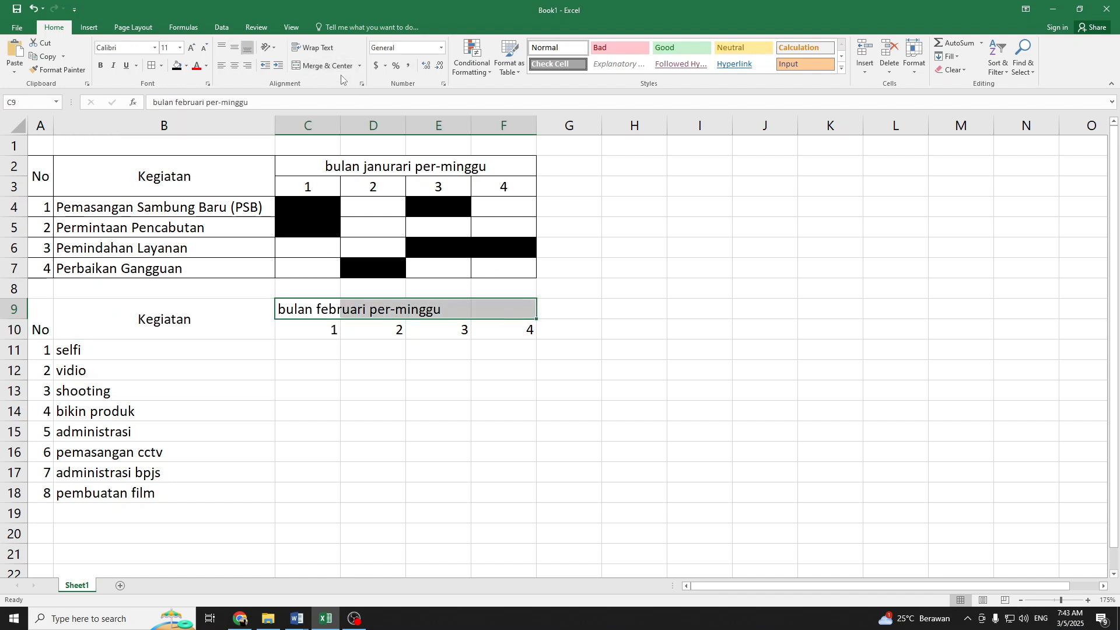
click(322, 65)
click(168, 357)
Middle-align the merged "No" and "Kegiatan" headers vertically and center the week numbers in C10:F10 horizontally
drag(36, 318, 166, 321)
click(234, 47)
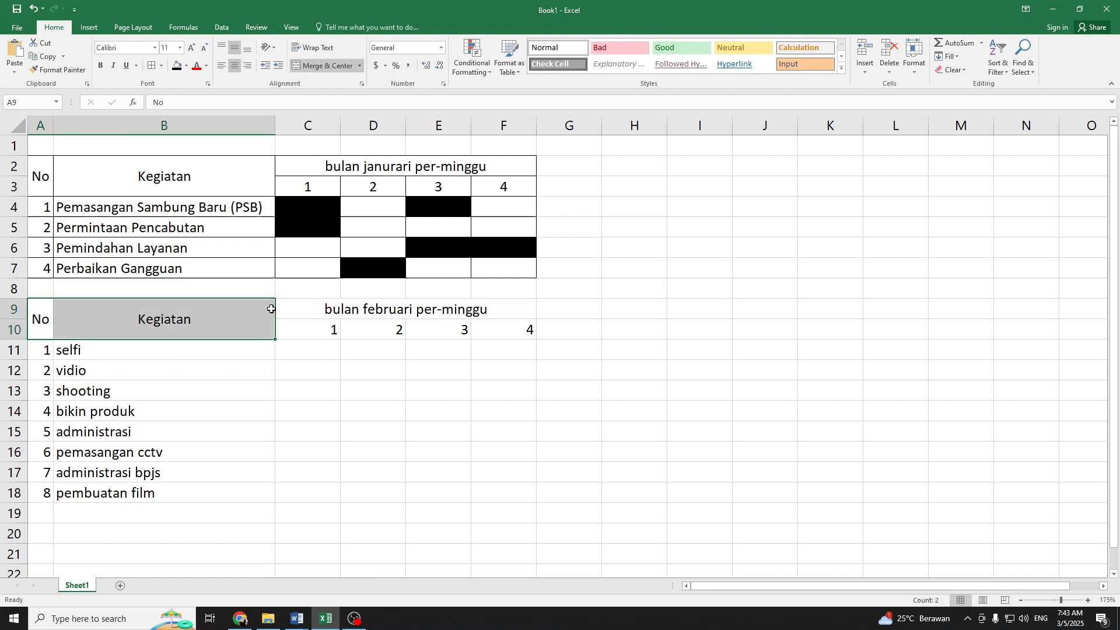
click(310, 371)
drag(325, 334, 502, 330)
click(235, 66)
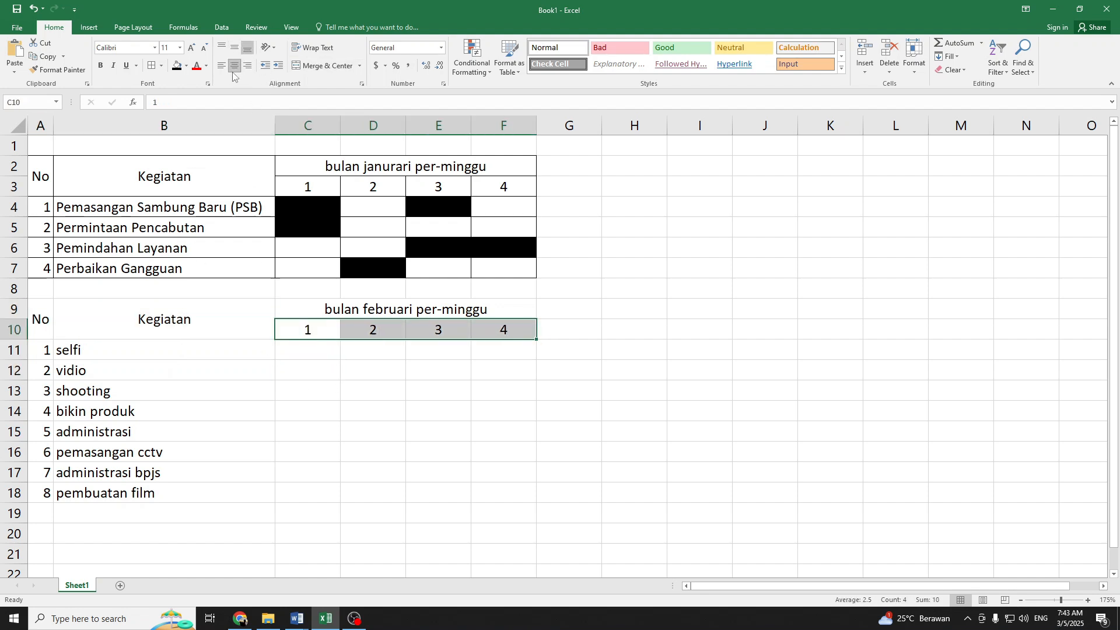
click(437, 431)
Fill the February schedule cells C11, E11, D12, C13 and F14 with black to mark the weeks of the first four activities
click(306, 353)
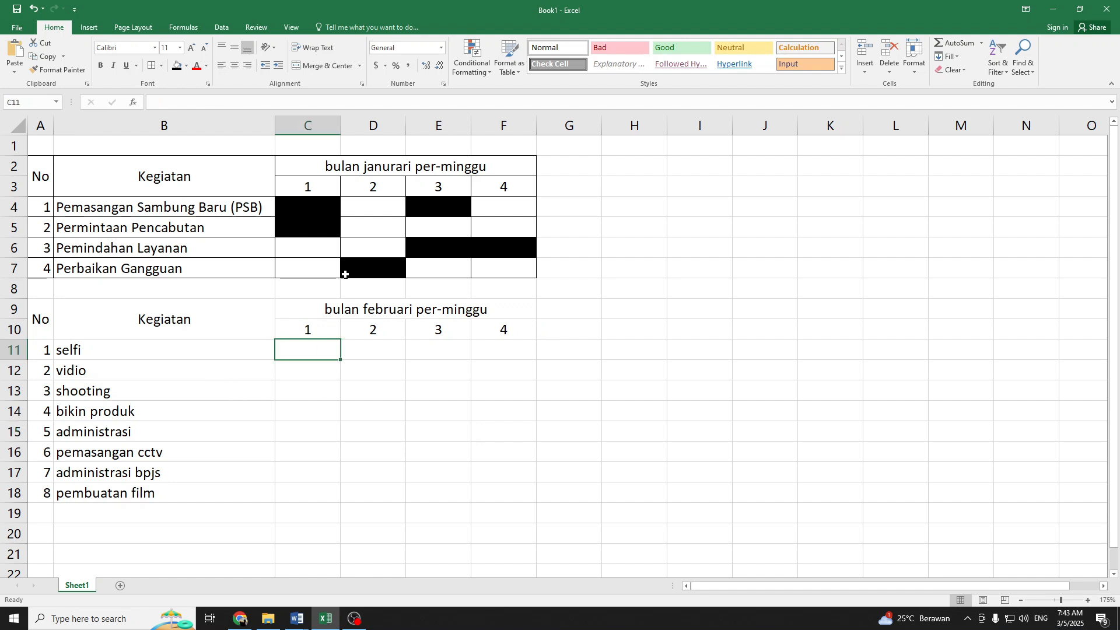
click(177, 66)
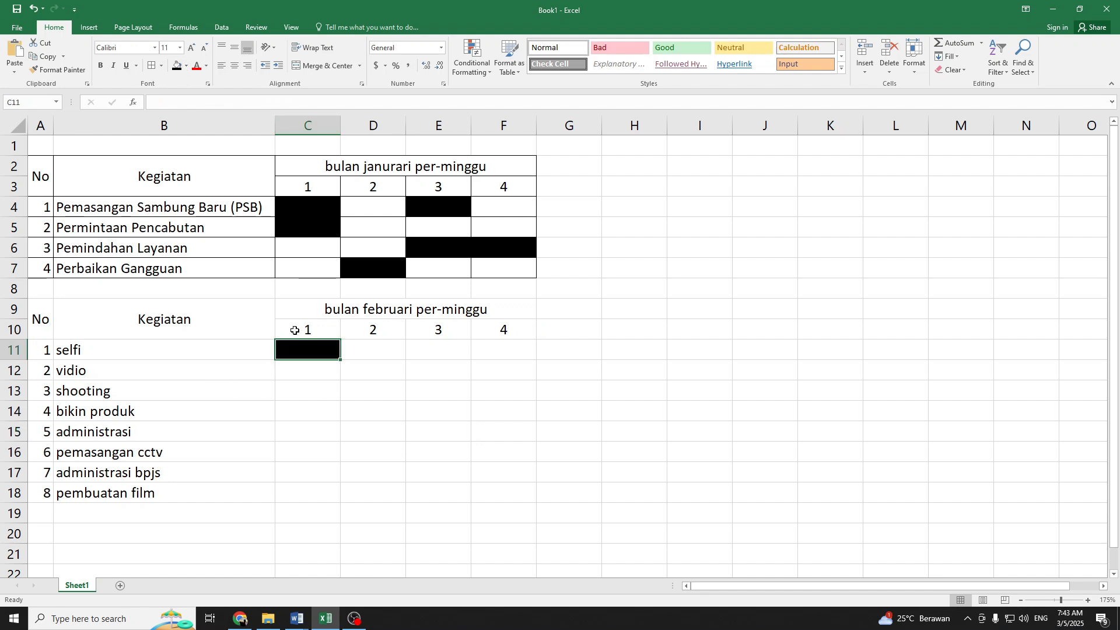
click(437, 350)
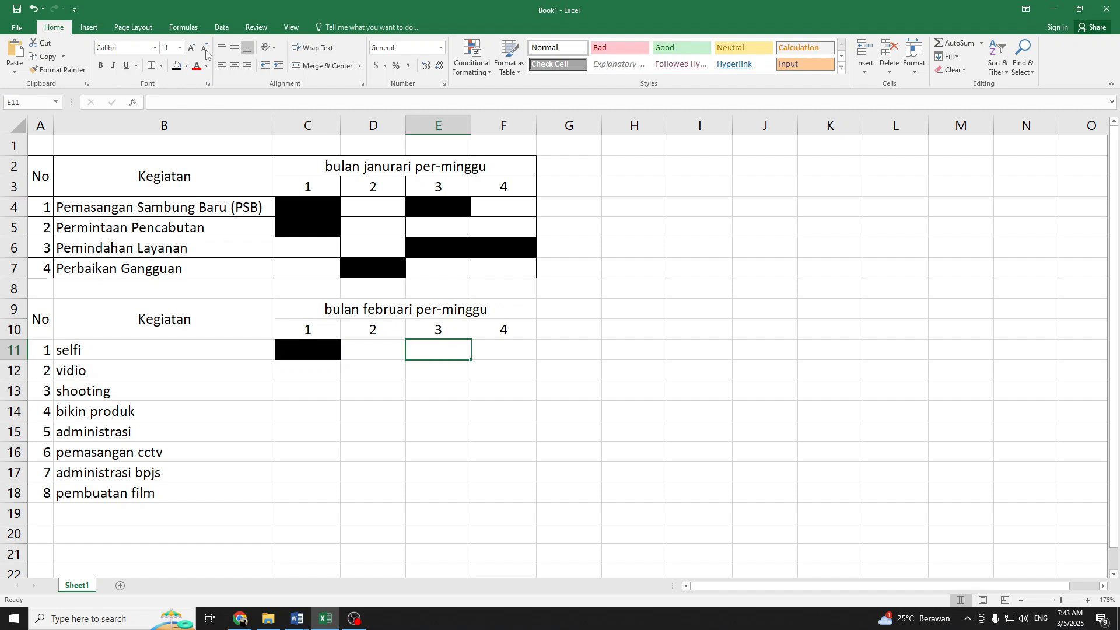
click(177, 66)
click(369, 370)
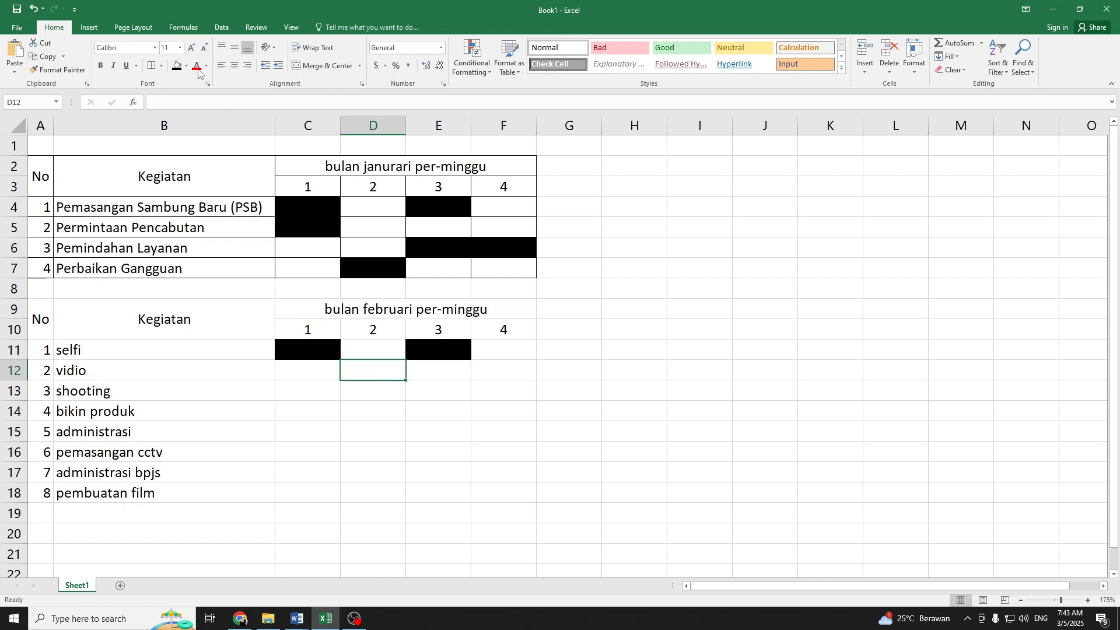
click(177, 65)
click(311, 393)
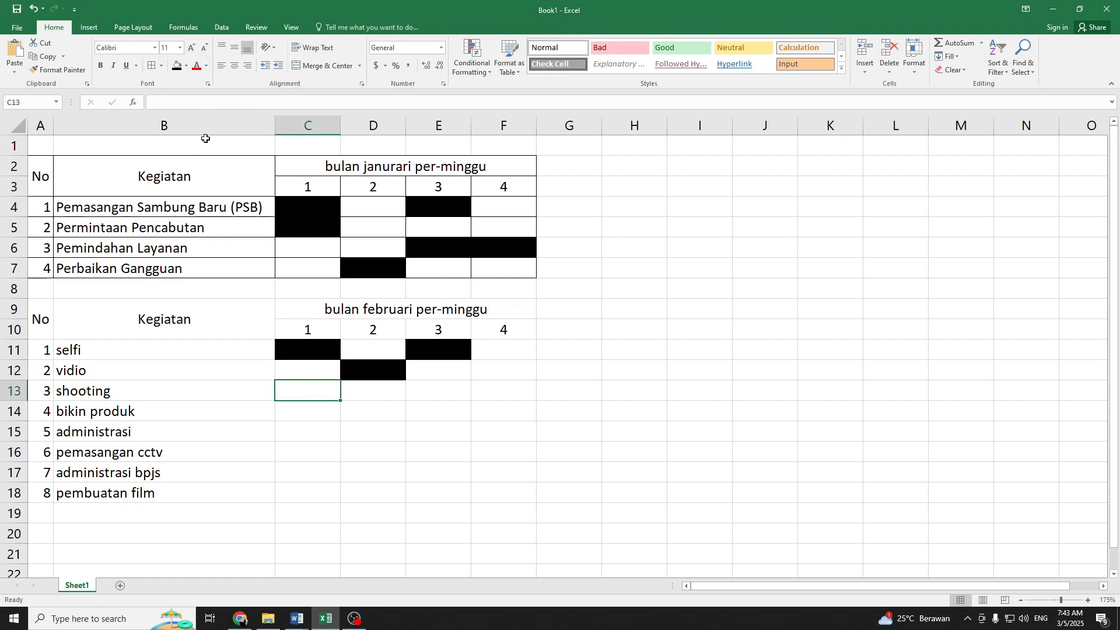
click(177, 66)
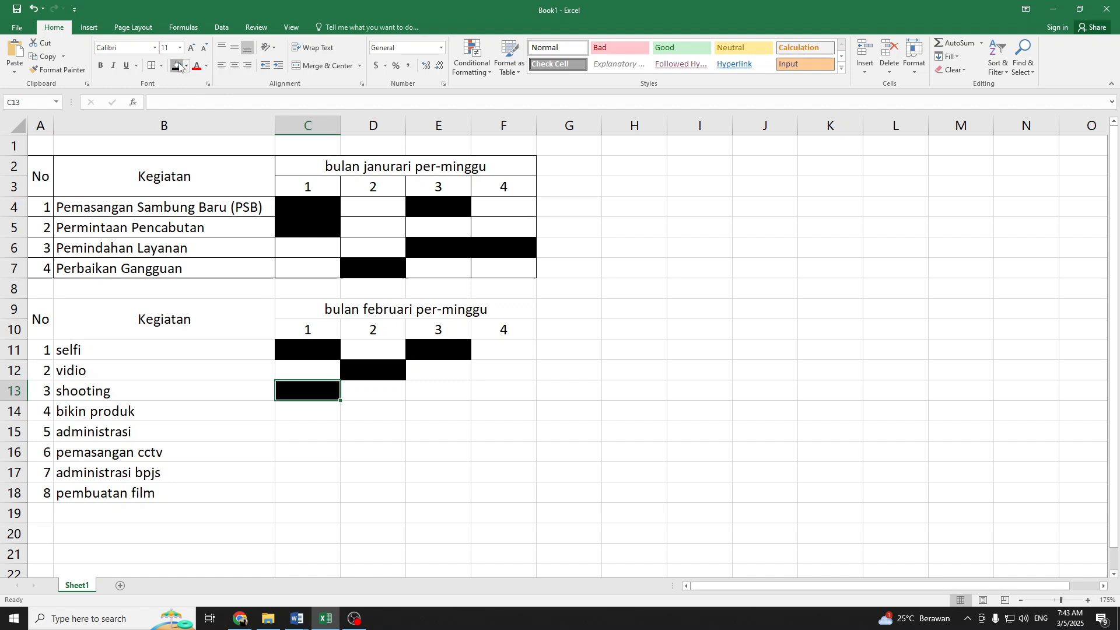
click(497, 415)
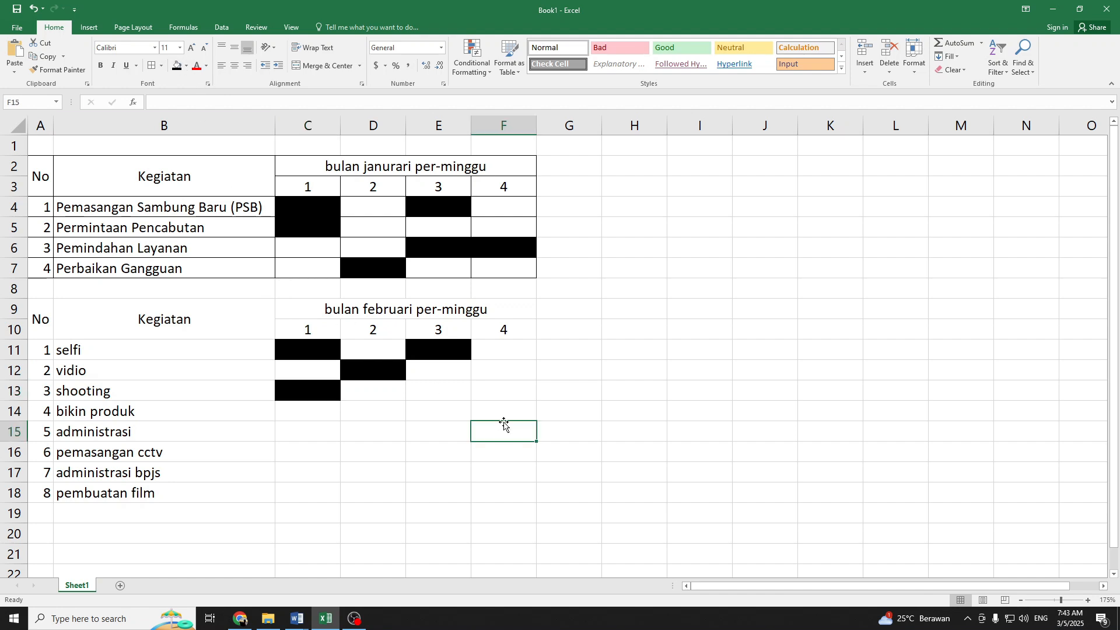
click(176, 65)
Shade cells F17, D16 and E15 black for the administrasi bpjs, pemasangan cctv and administrasi activities
click(495, 475)
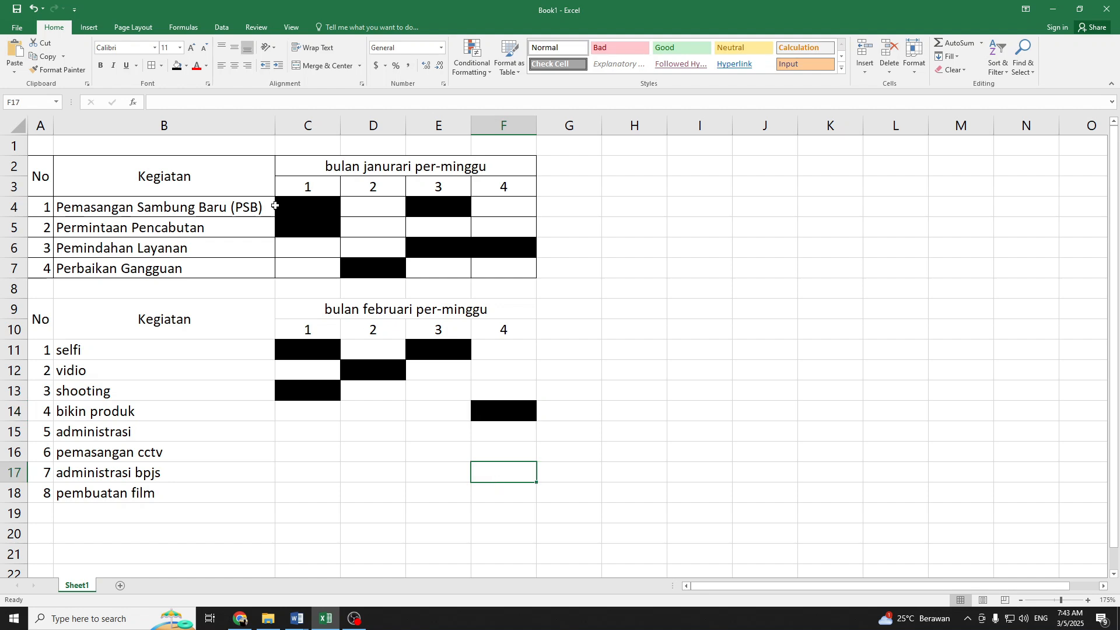
click(176, 65)
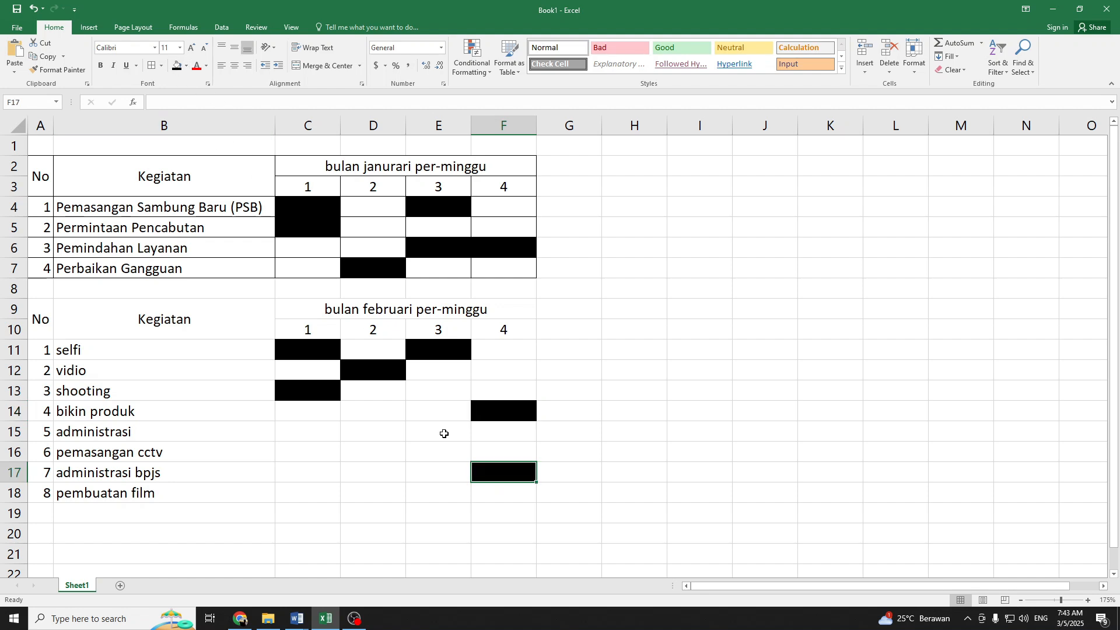
click(394, 451)
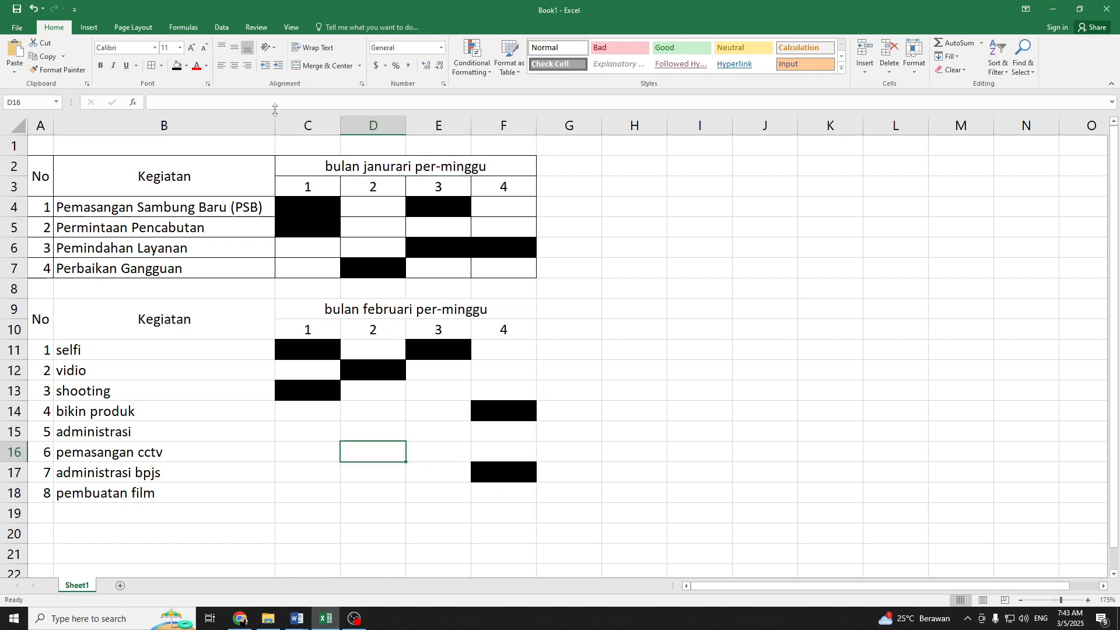
click(177, 65)
click(320, 430)
click(363, 430)
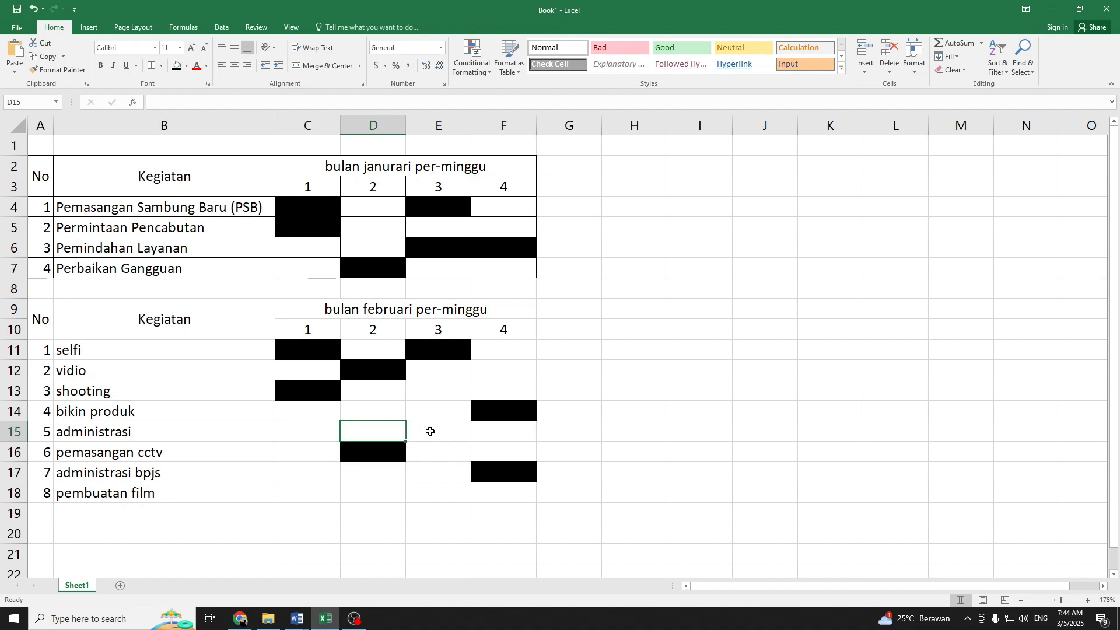
click(438, 431)
click(177, 65)
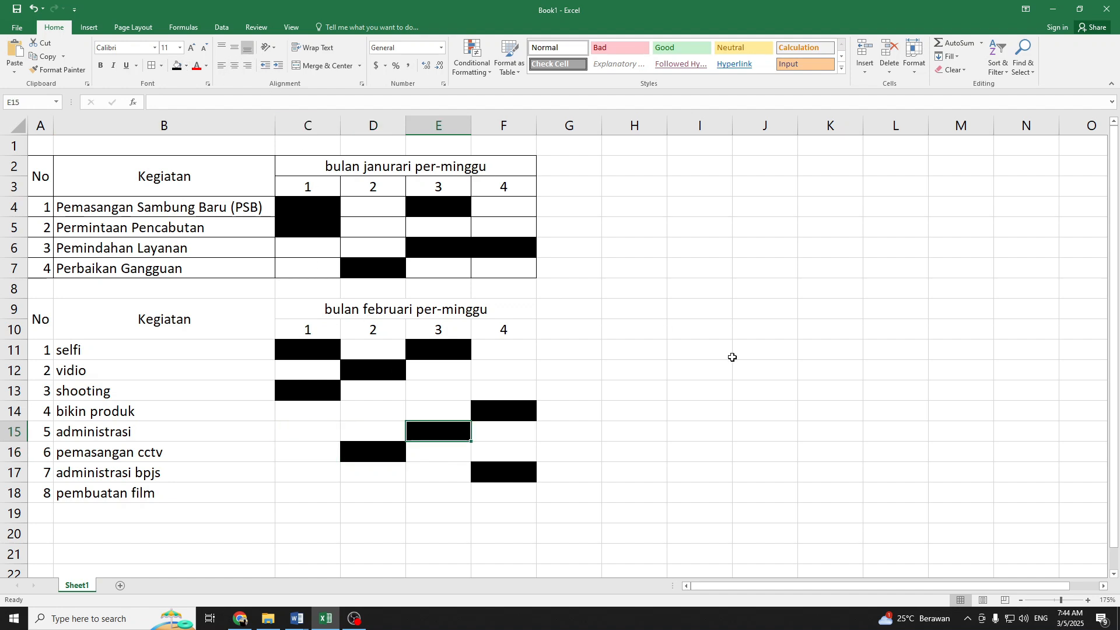
click(736, 371)
Apply all borders to the whole February table in A9:F18
drag(39, 334, 485, 493)
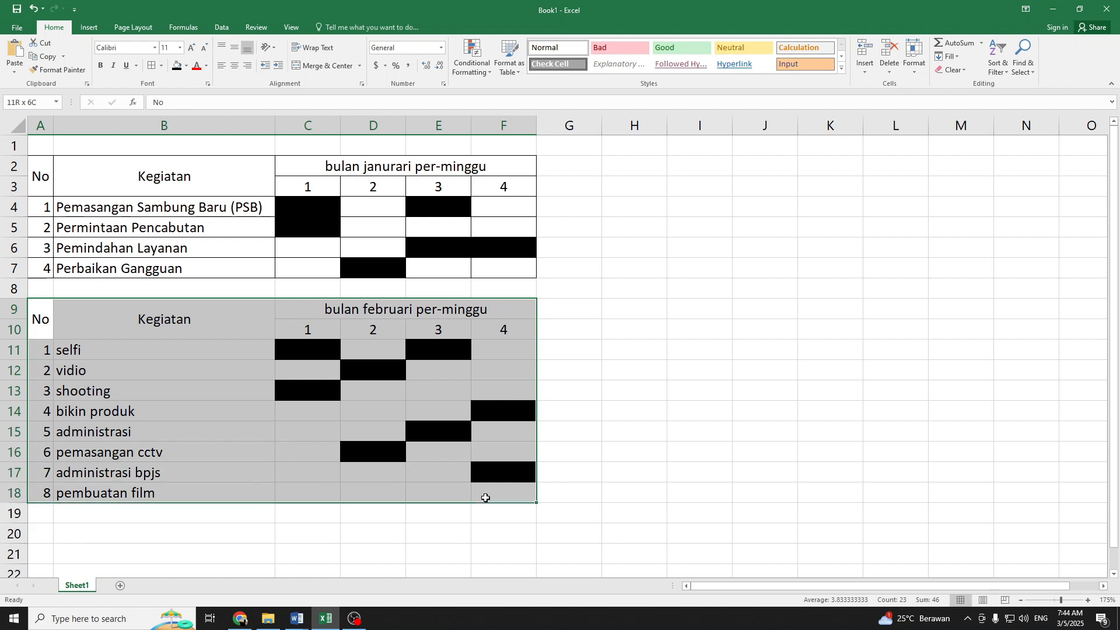
click(160, 65)
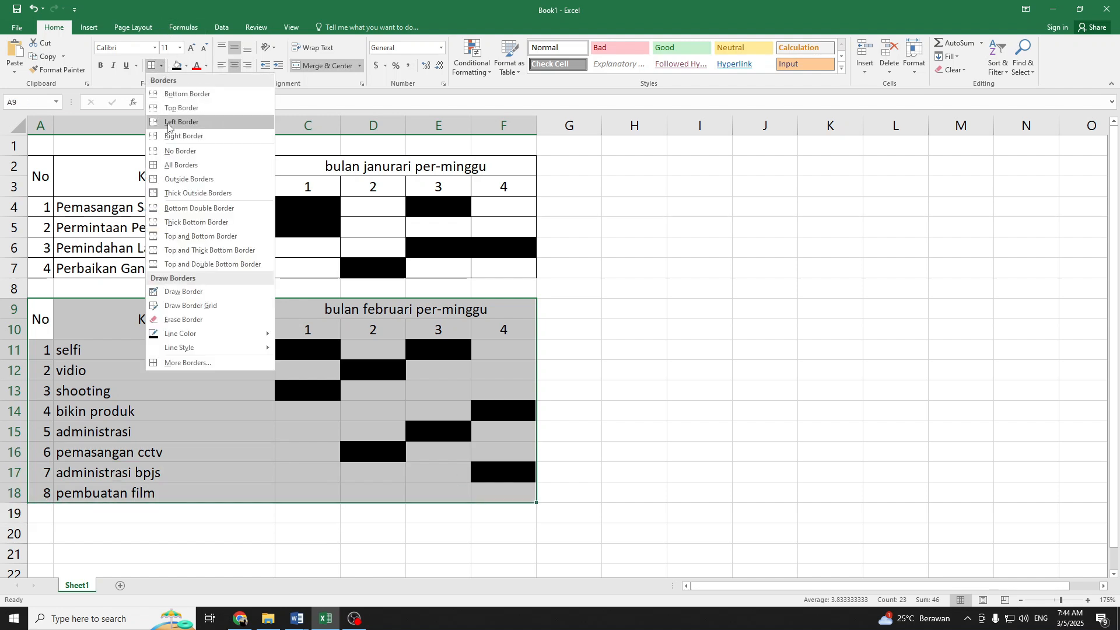
click(181, 165)
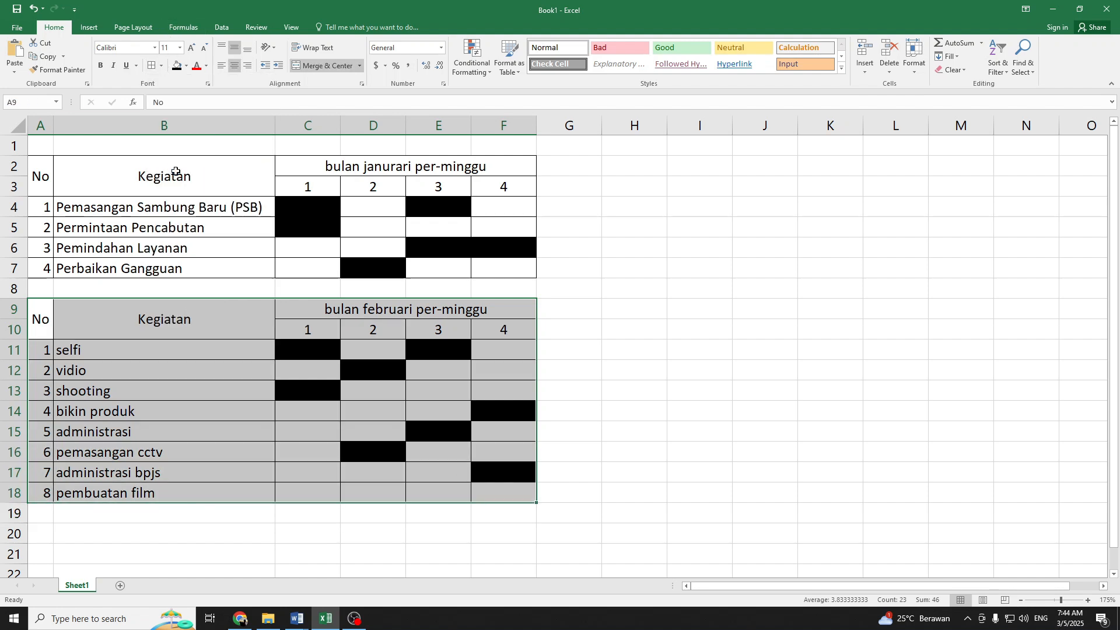
click(703, 371)
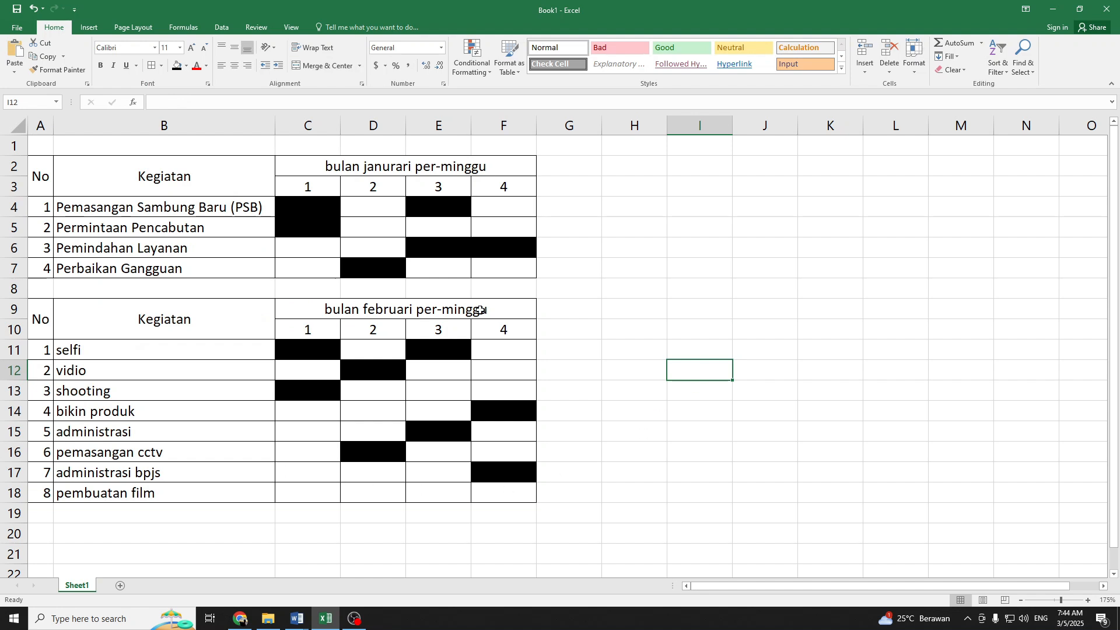
Copy the January table A2:F7 into the Word report, linked with source formatting, and position it directly under the Tabel 4.1 caption
drag(47, 168, 495, 271)
right_click(193, 201)
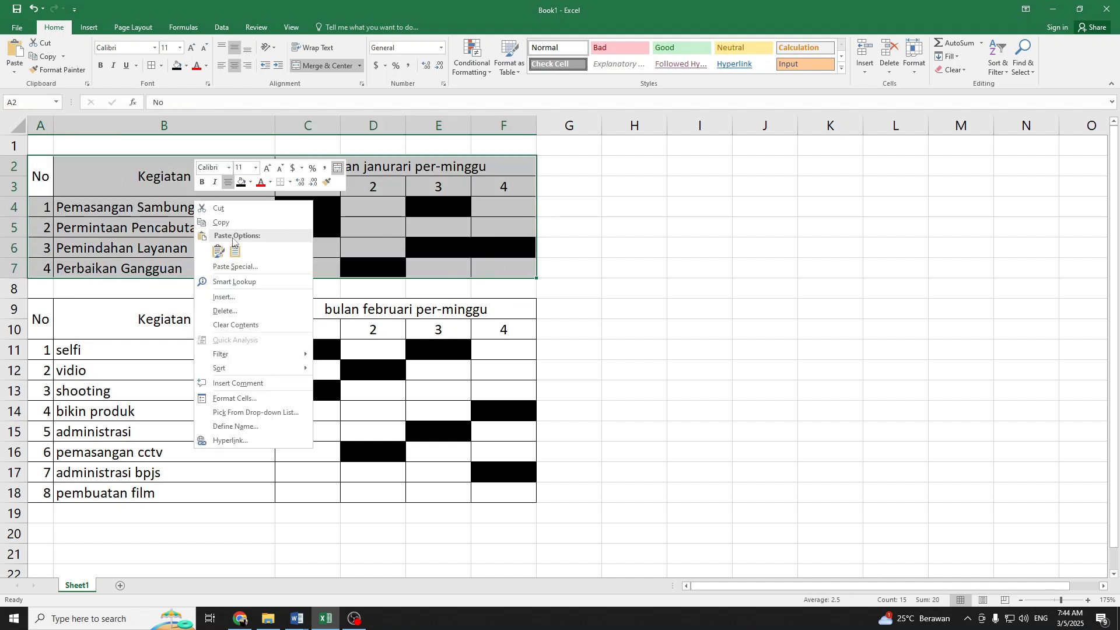
click(234, 225)
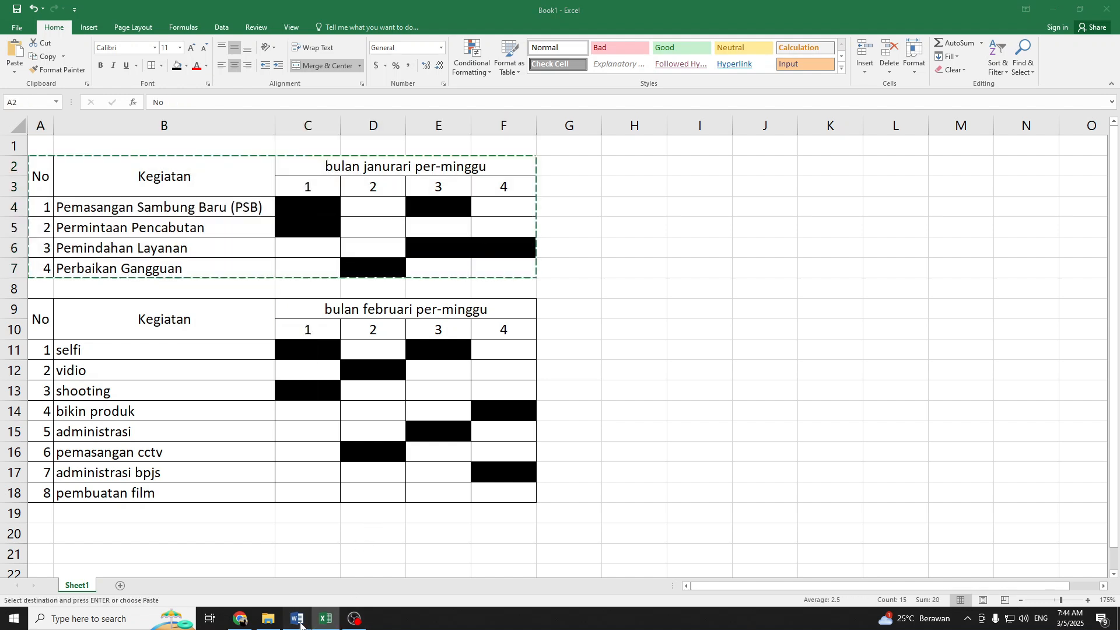
mouse_move(296, 619)
click(428, 560)
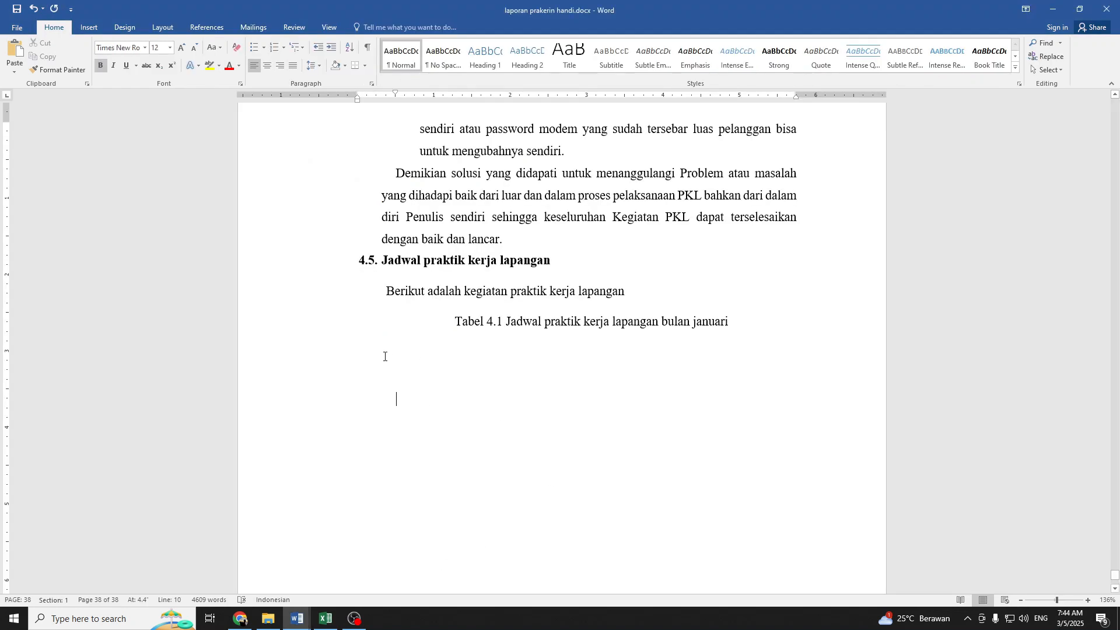
click(15, 69)
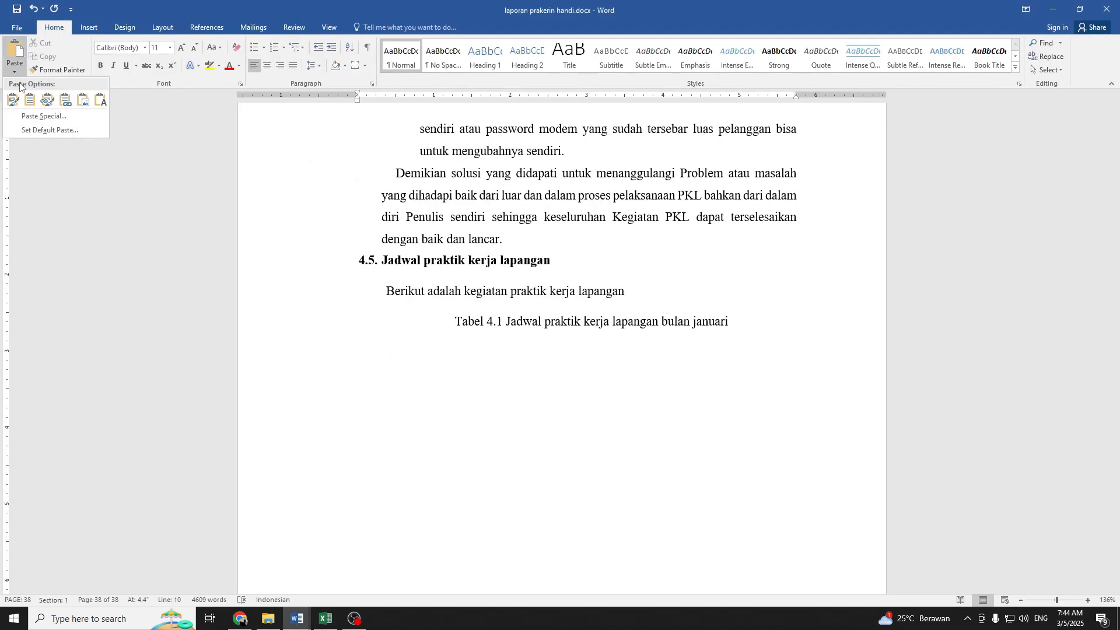
click(47, 100)
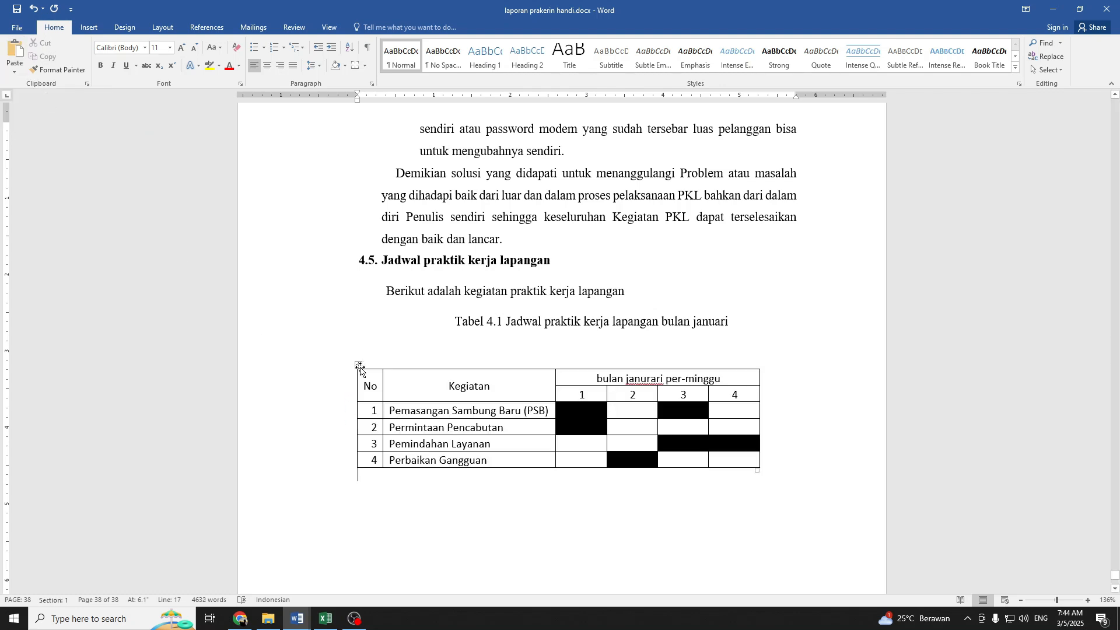
drag(360, 368, 387, 337)
click(530, 509)
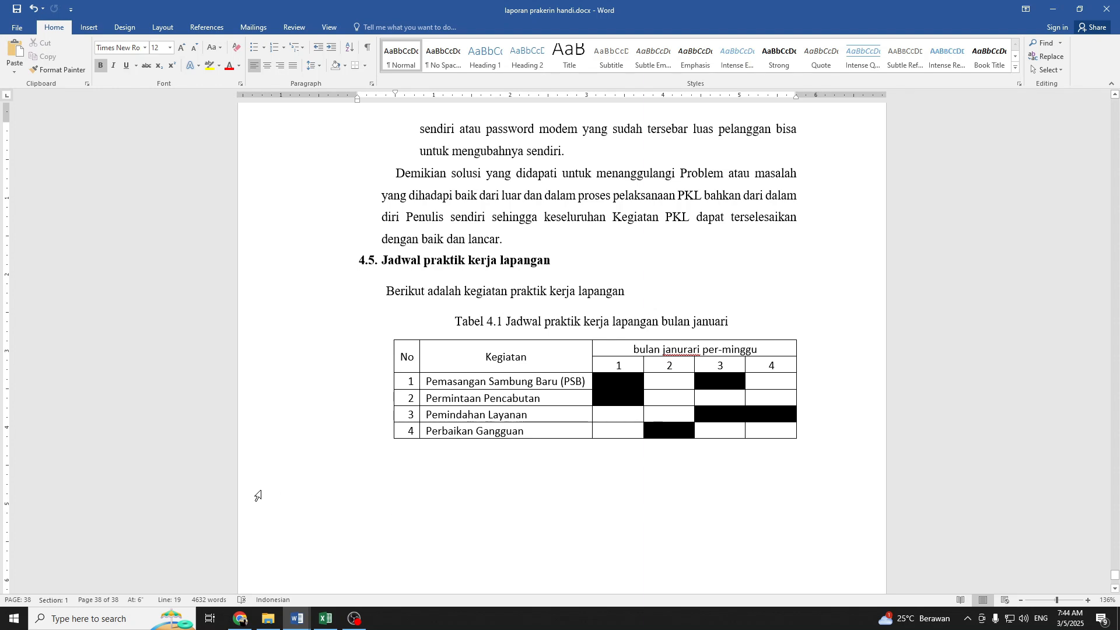
Duplicate the Tabel 4.1 caption onto the empty line below the January table
drag(461, 327, 733, 324)
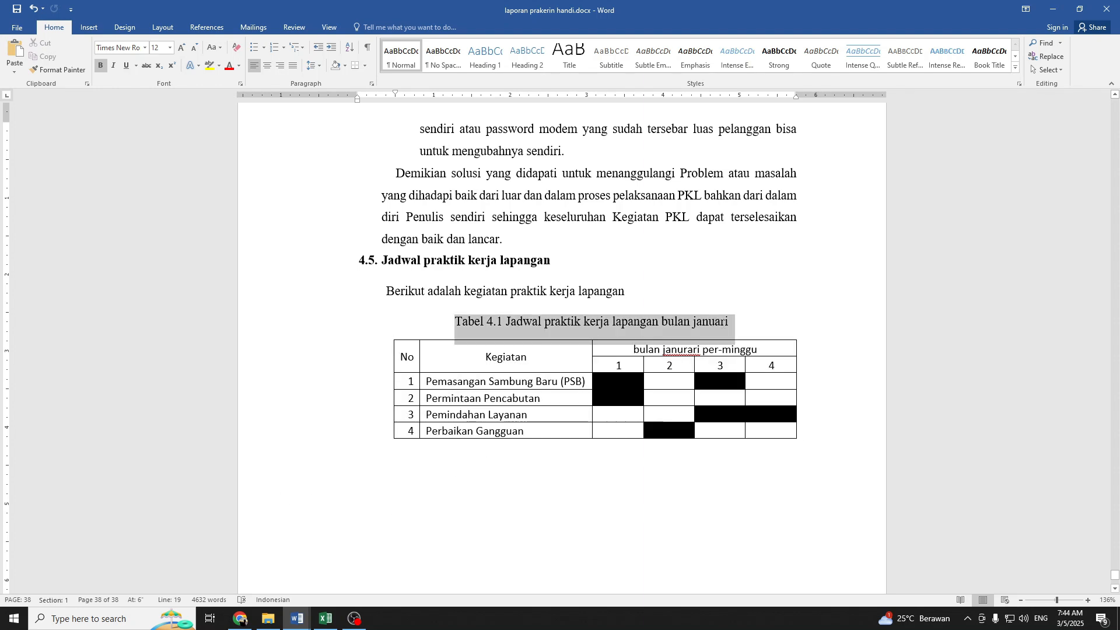
key(ctrl+c)
click(493, 467)
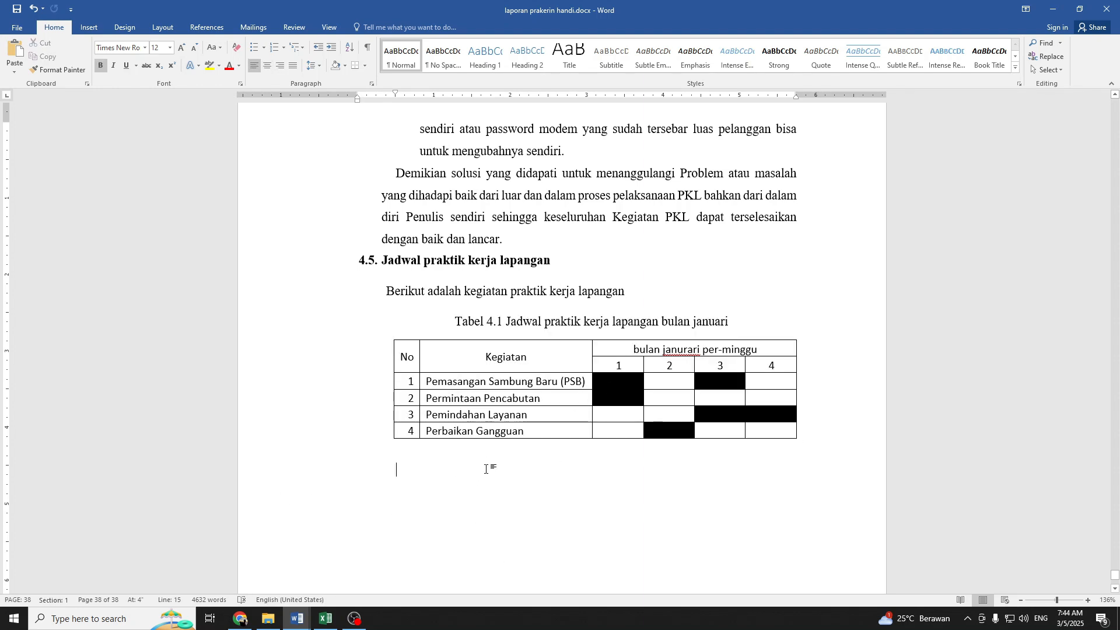
key(ctrl+v)
Change the duplicated caption to "Tabel 4.2 Jadwal praktik kerja lapangan bulan februari"
click(501, 476)
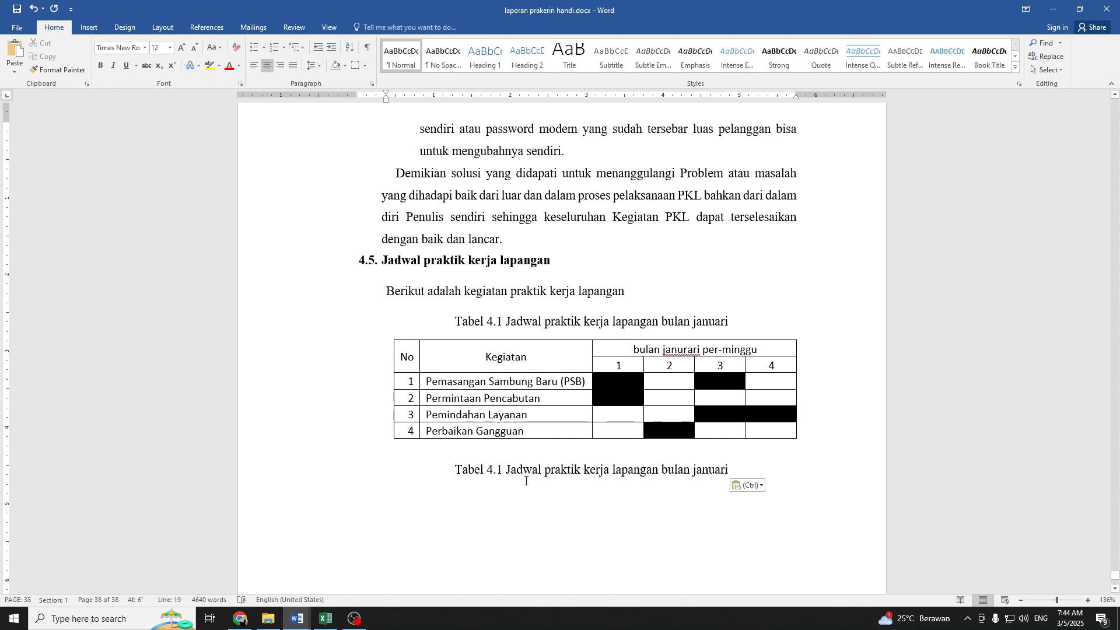
key(BackSpace)
text(2)
double_click(713, 472)
text(f)
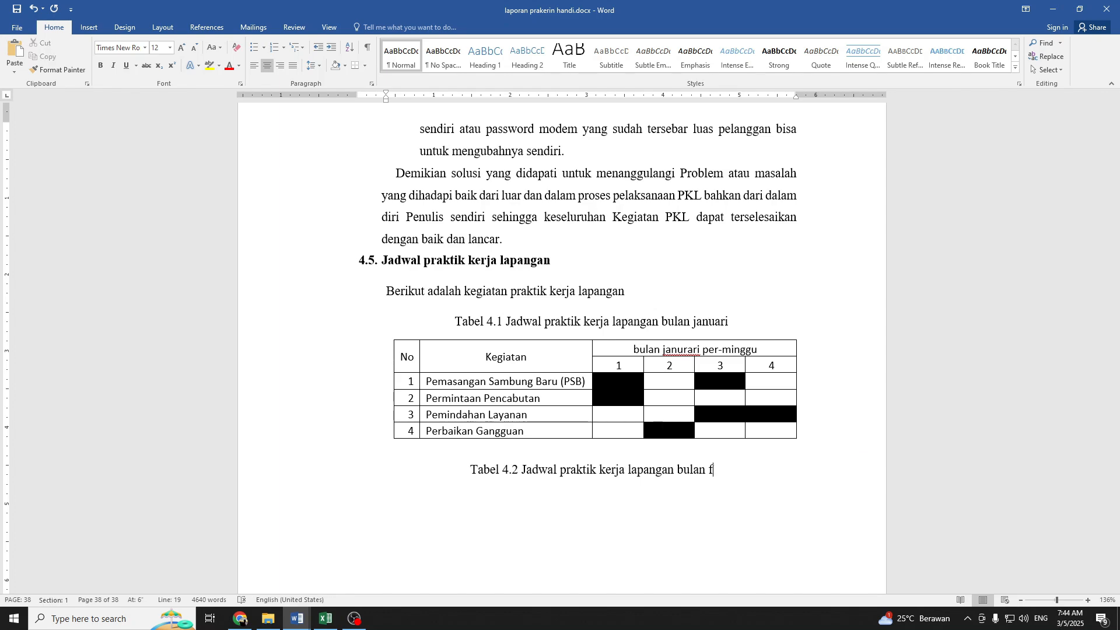
text(ebruari)
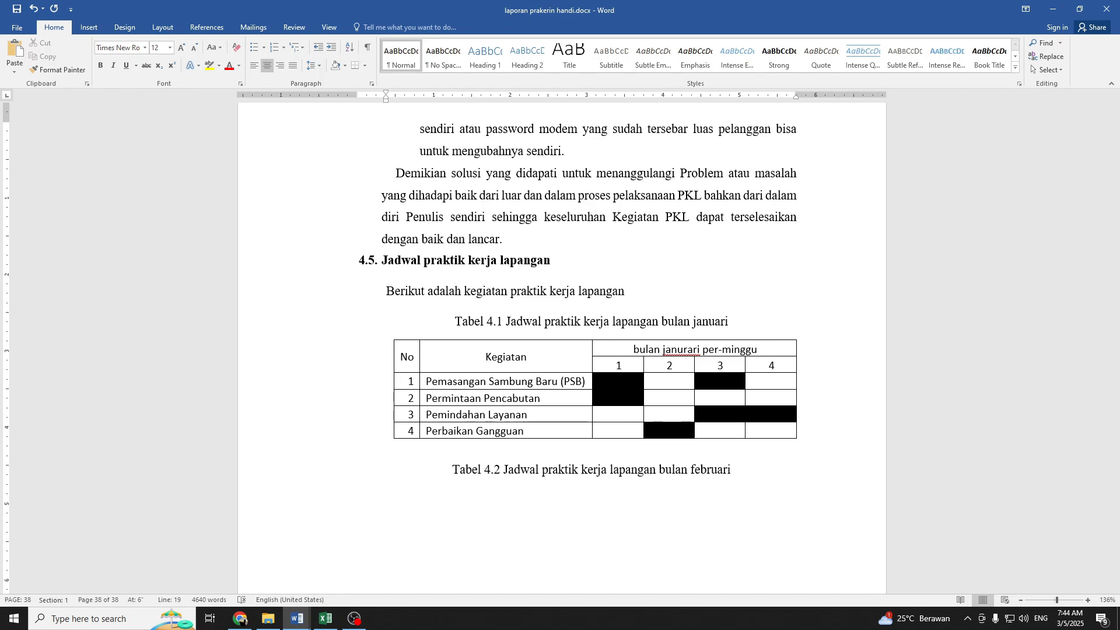
Copy Excel's February table A9:F18 into the Word report, linked with source formatting, and align it under the Tabel 4.2 caption
scroll(688, 507, down, 2)
click(325, 619)
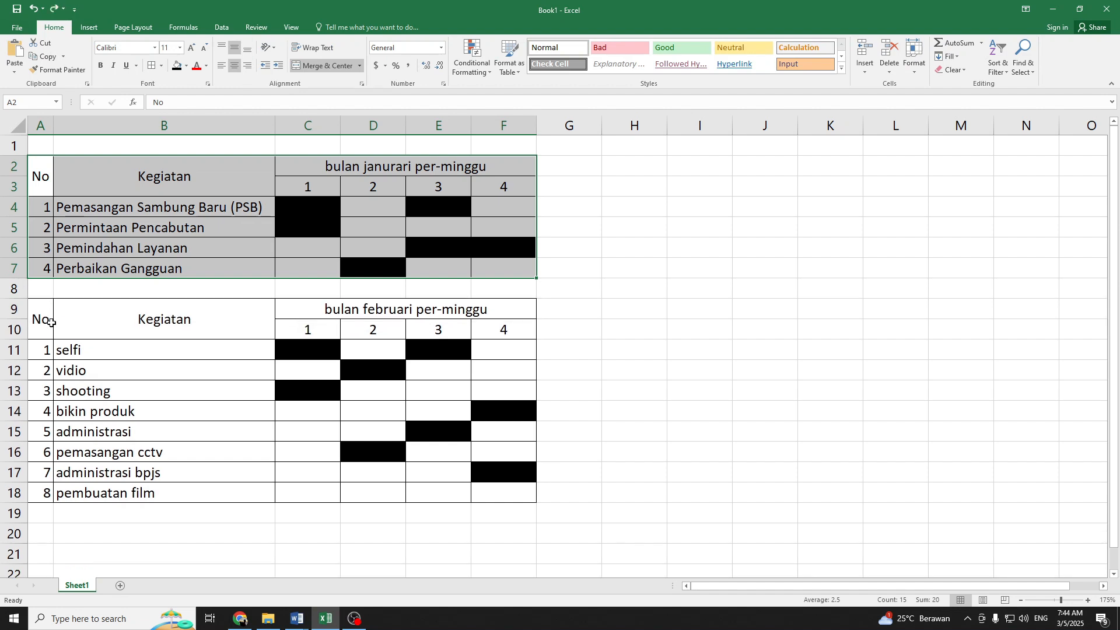
drag(46, 319, 482, 493)
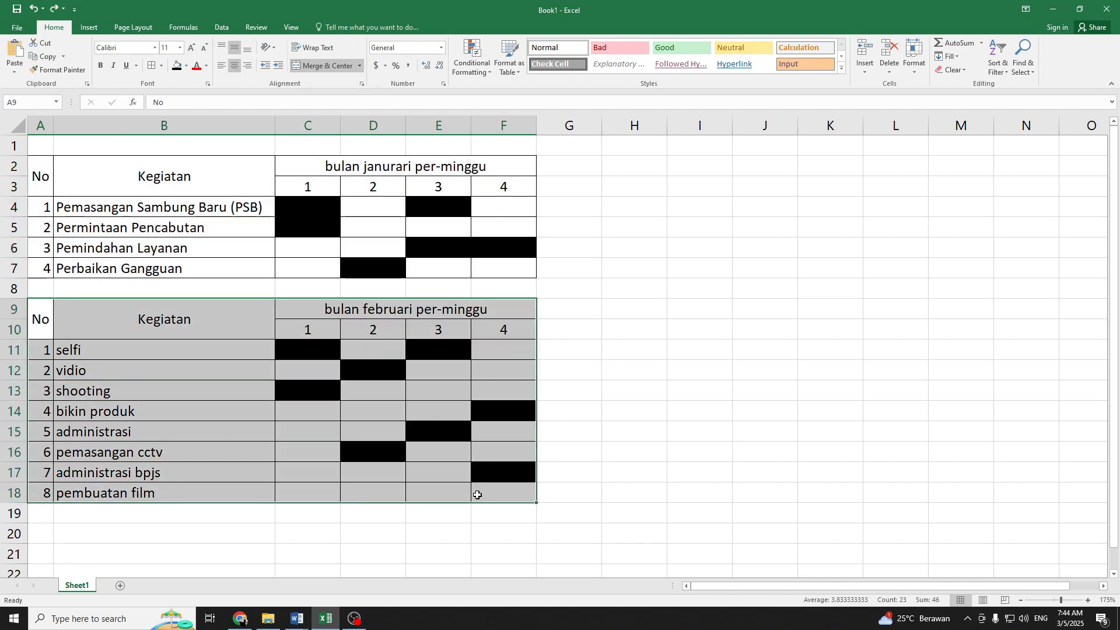
key(ctrl+c)
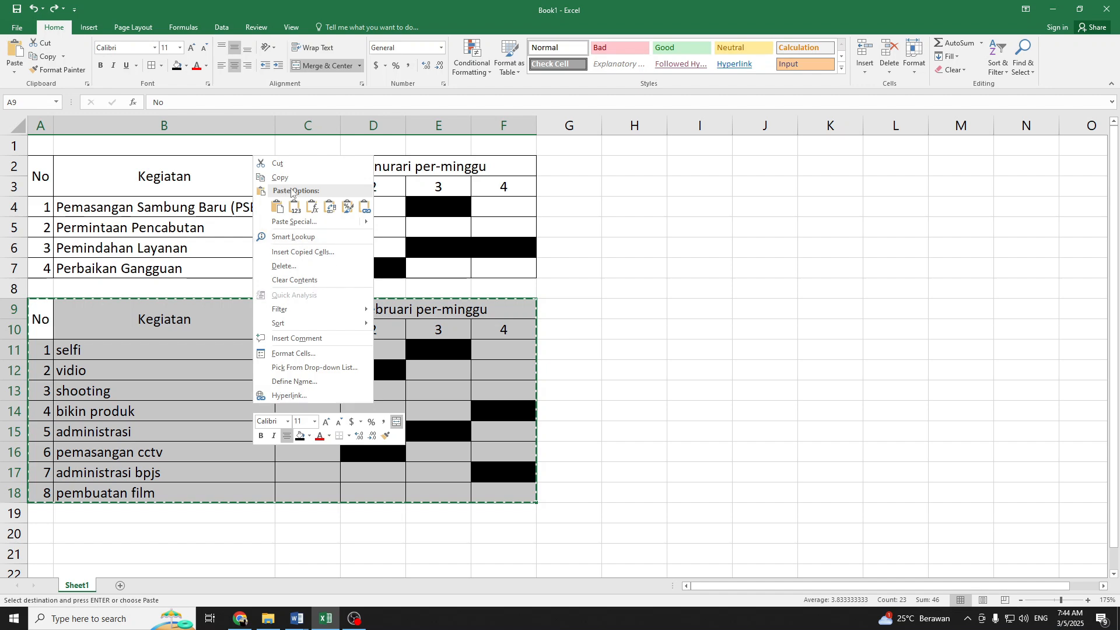
key(Escape)
click(296, 618)
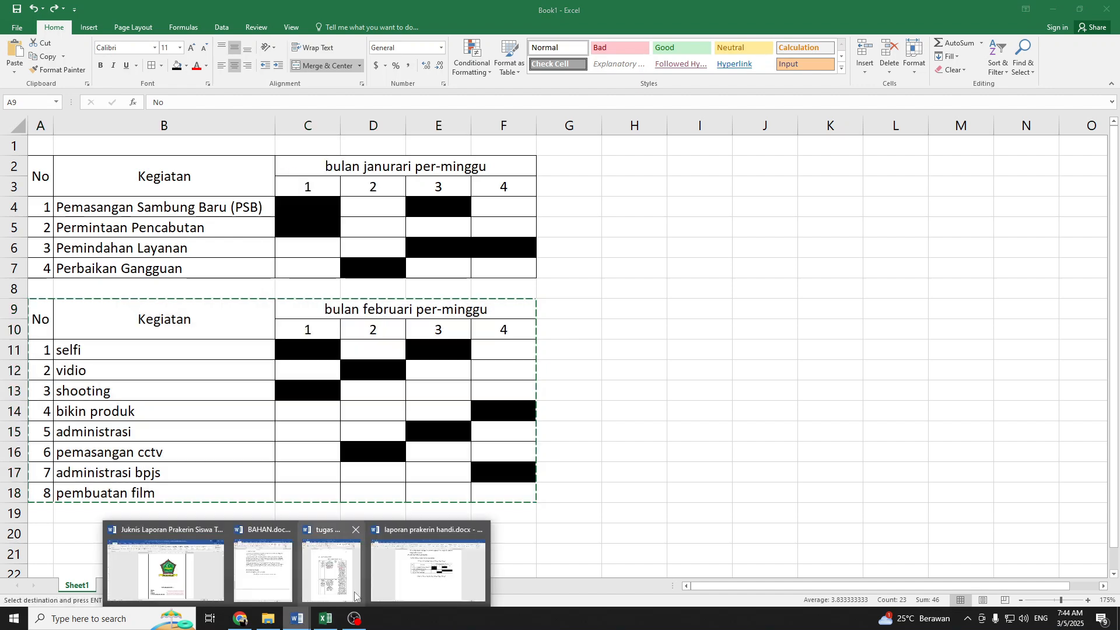
click(429, 572)
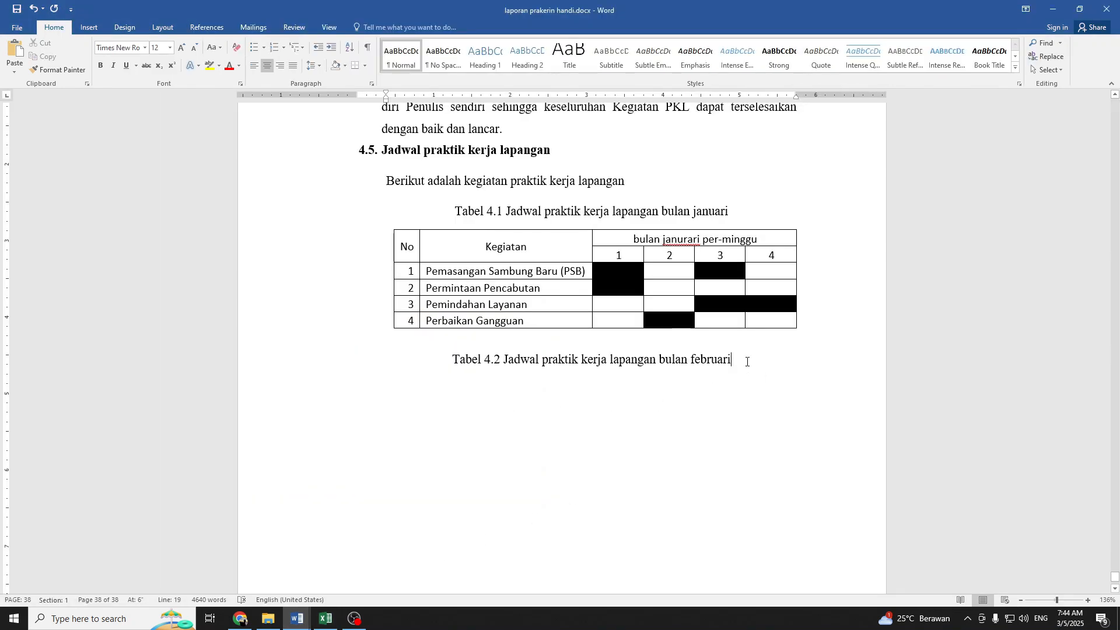
key(Return)
click(14, 71)
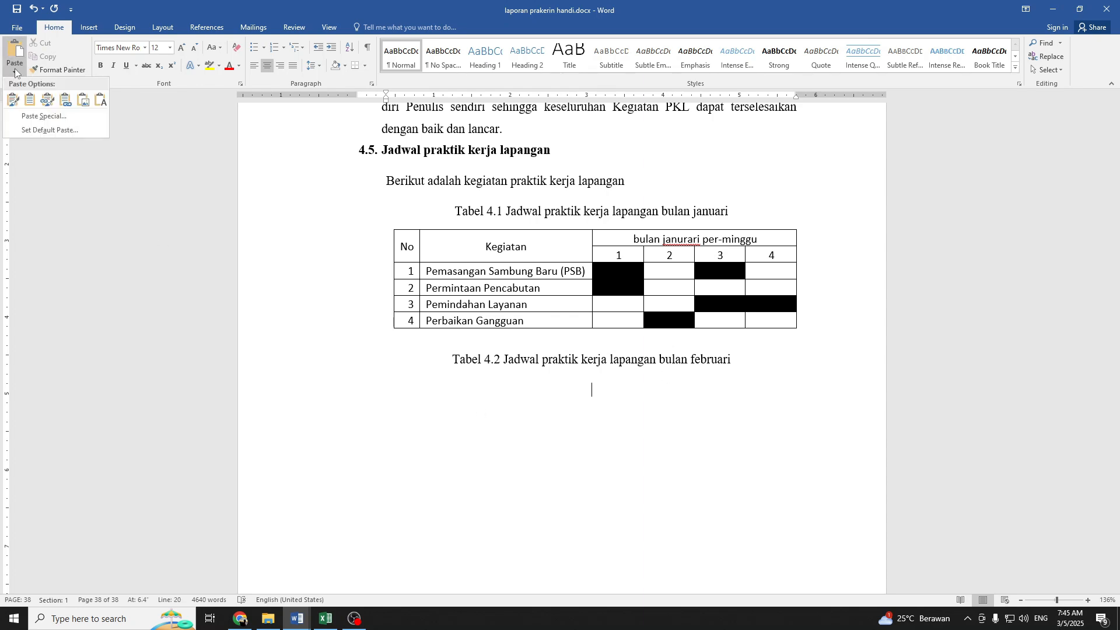
click(51, 103)
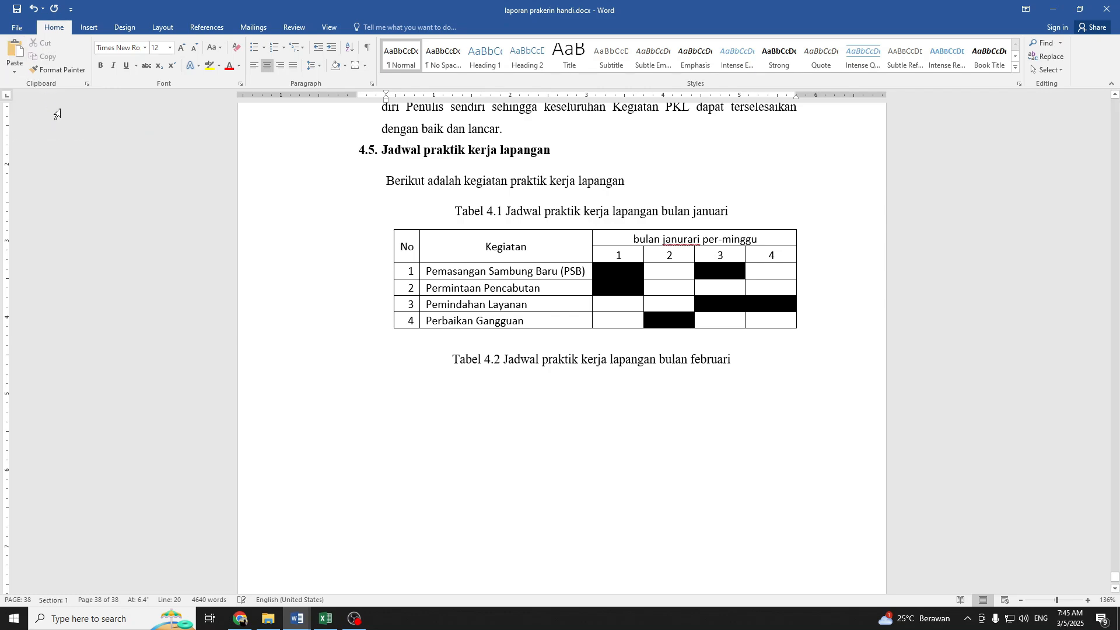
scroll(376, 286, down, 3)
drag(353, 261, 390, 240)
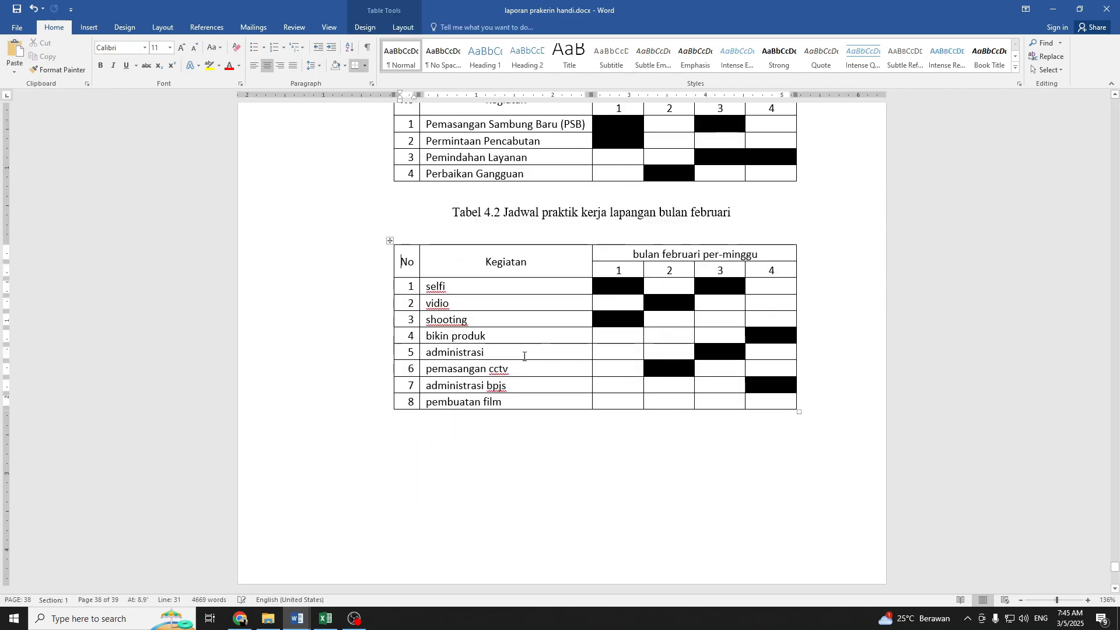
Move the February table up so it sits directly beneath the Tabel 4.2 caption
scroll(564, 422, up, 3)
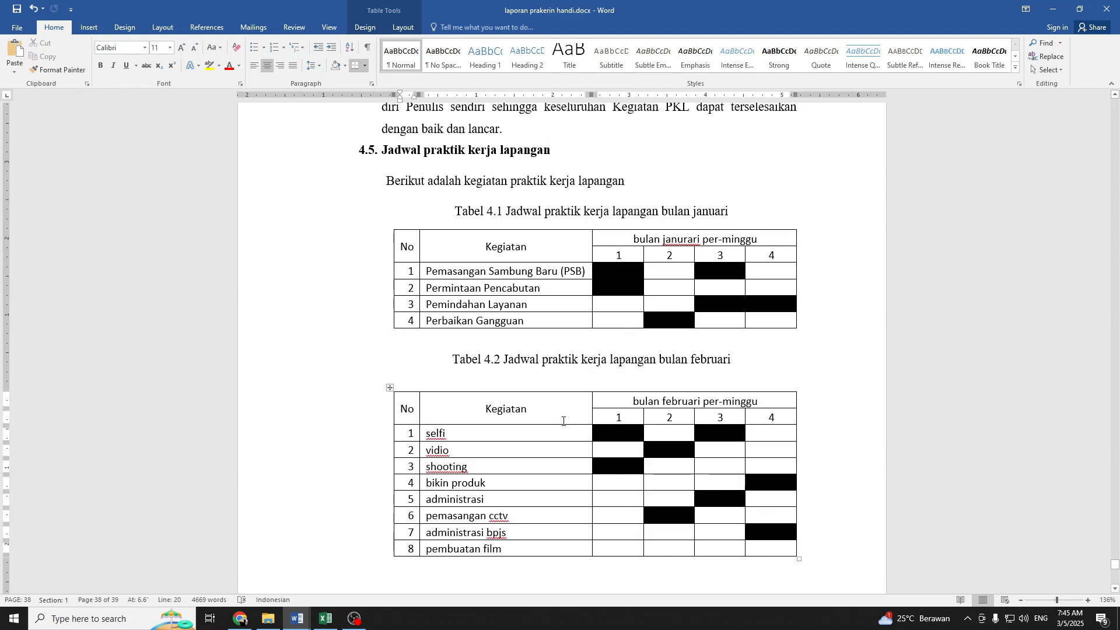
click(571, 375)
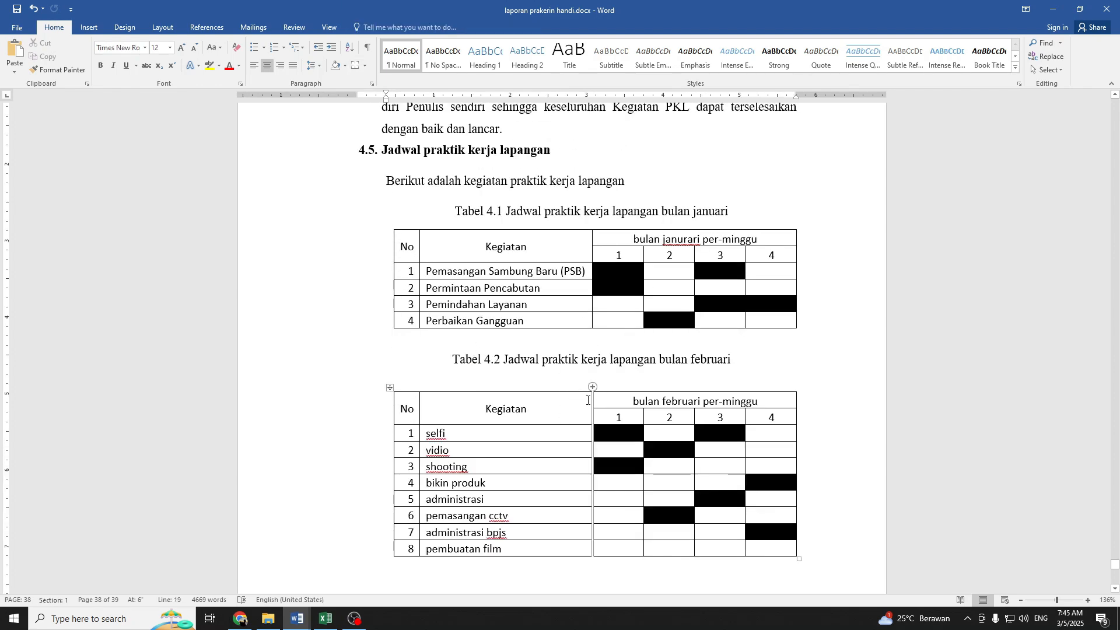
mouse_move(390, 391)
mouse_down()
mouse_move(388, 367)
mouse_move(390, 378)
mouse_up()
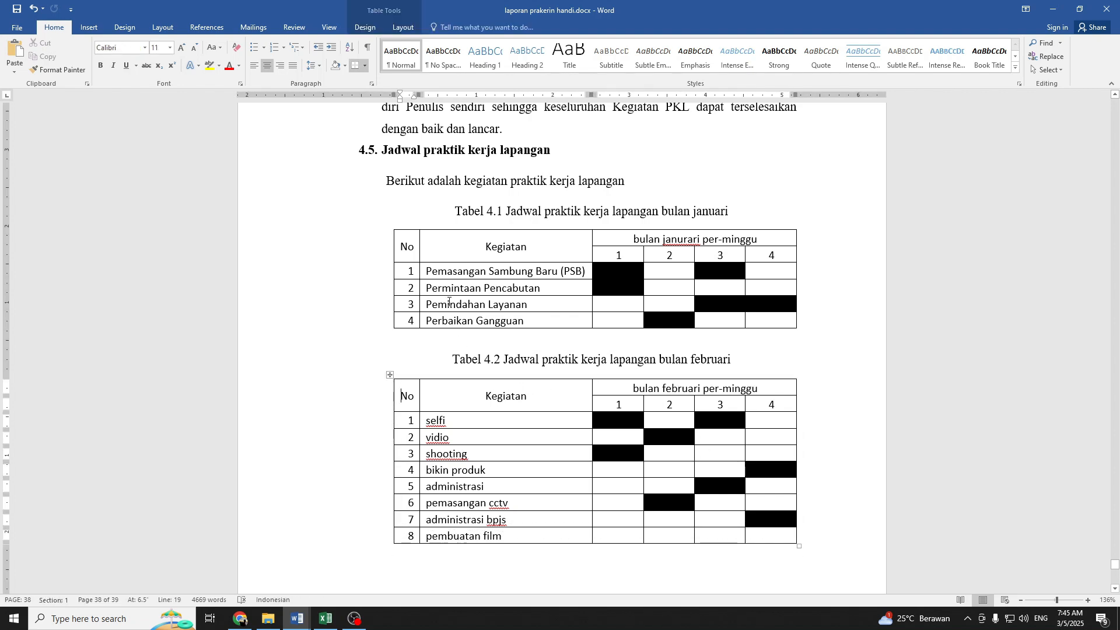
Try to duplicate the Tabel 4.1 caption together with the January table below the February table
drag(456, 354, 727, 503)
drag(456, 211, 623, 262)
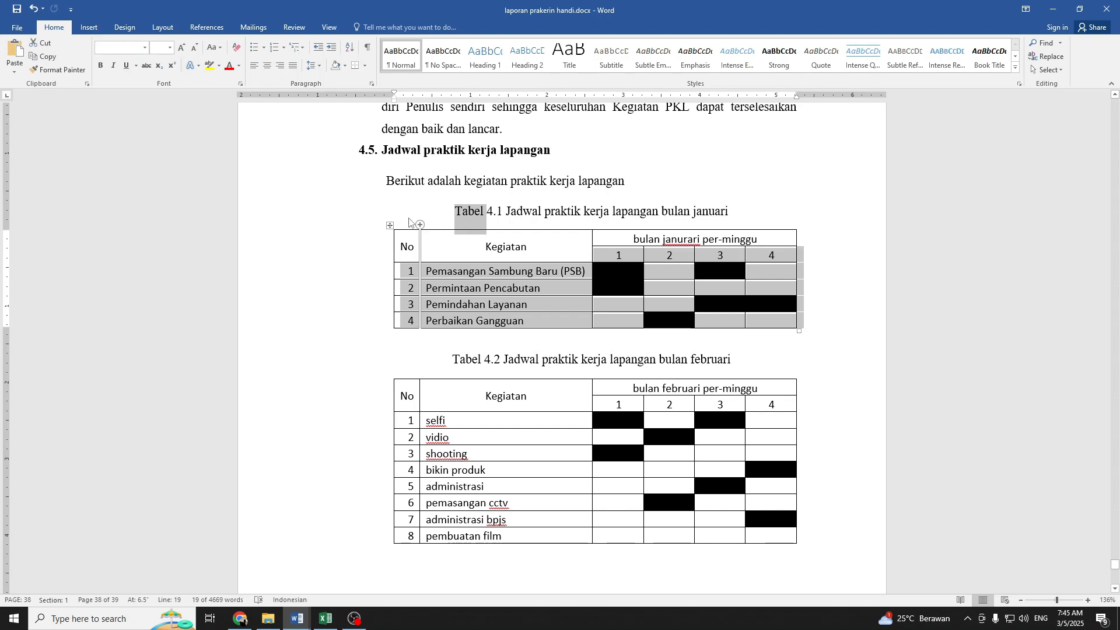
drag(455, 211, 787, 339)
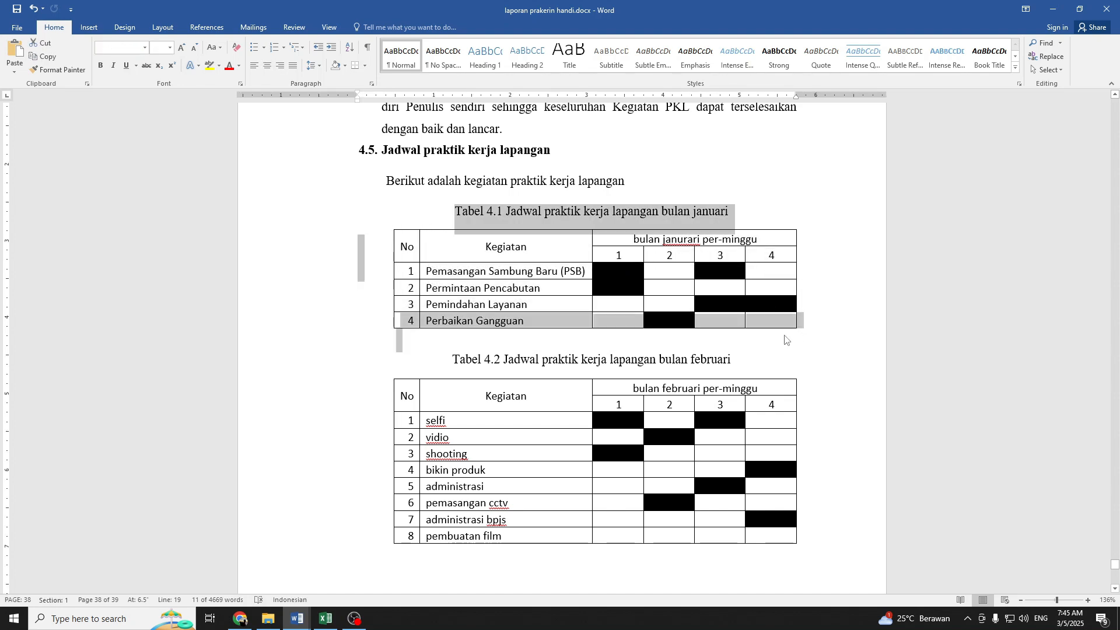
scroll(652, 408, down, 1)
scroll(653, 408, down, 2)
click(645, 403)
key(ctrl+e)
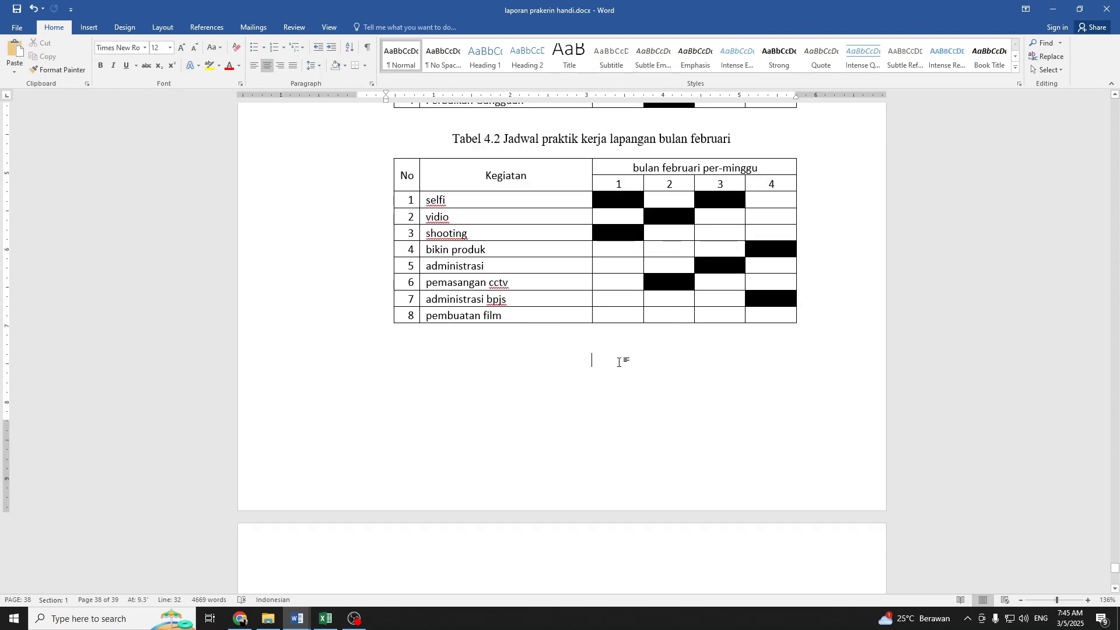
key(ctrl+v)
scroll(631, 395, up, 5)
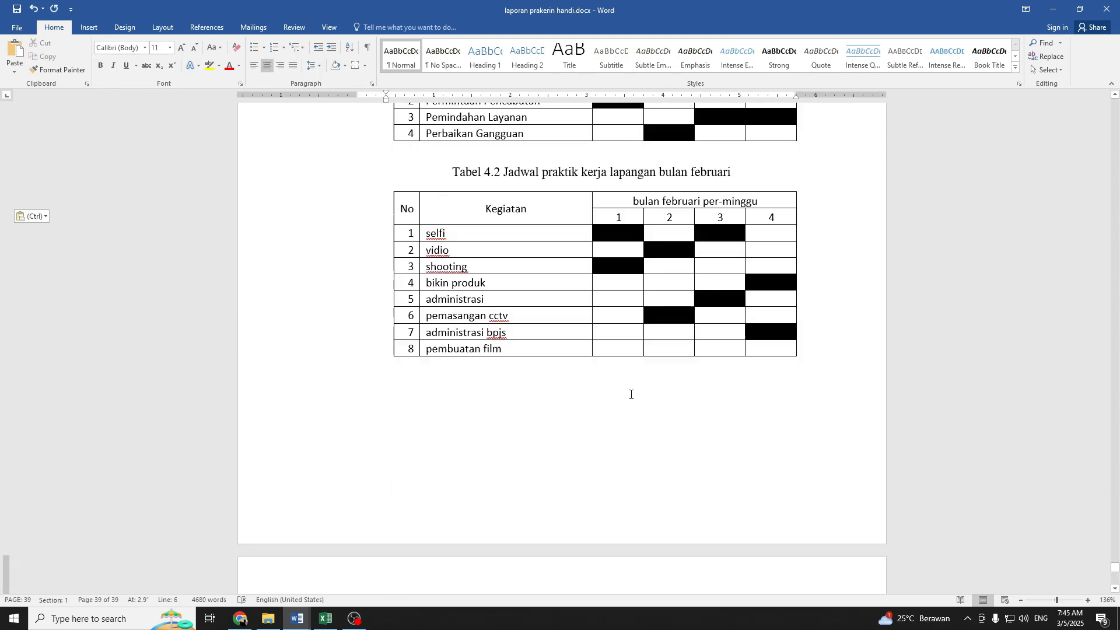
scroll(632, 395, down, 6)
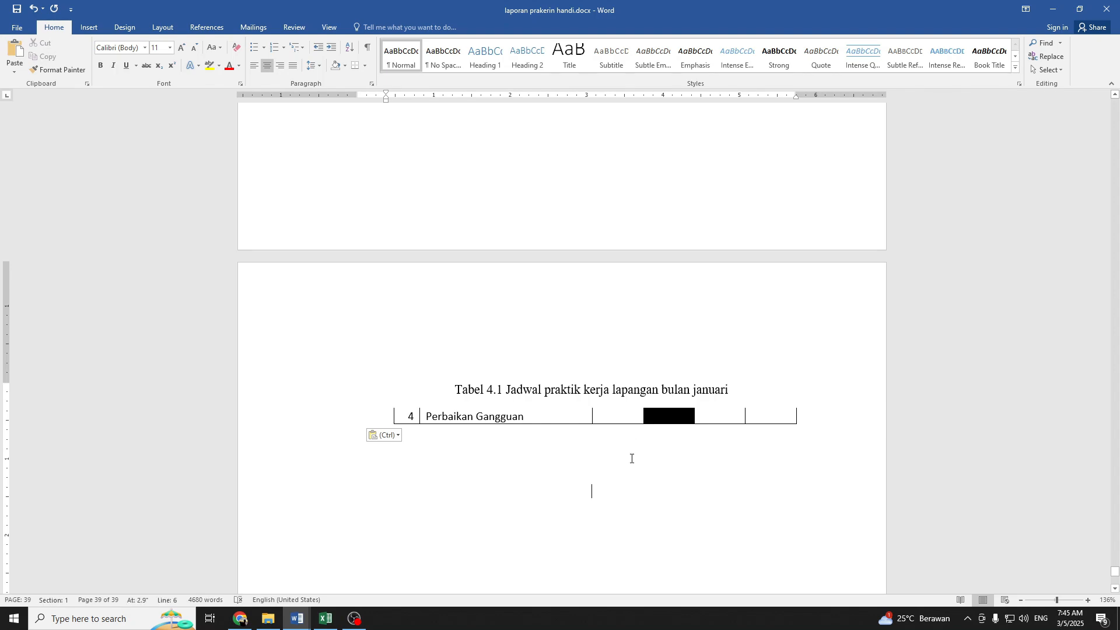
key(ctrl+z)
Copy the Tabel 4.1 caption line and paste it four times below the February table
scroll(631, 458, up, 6)
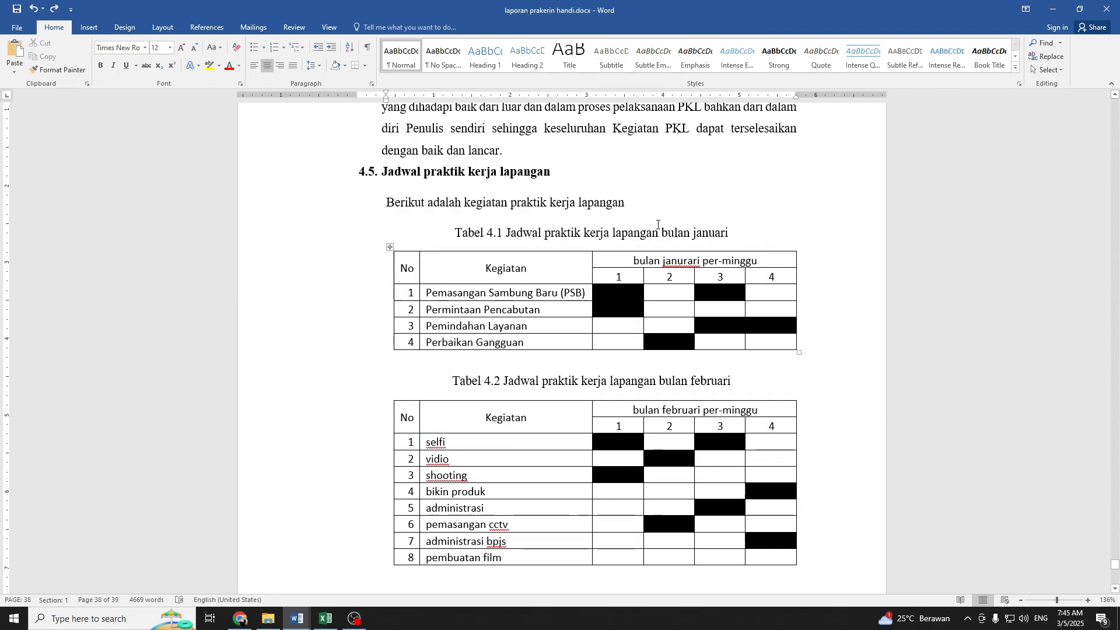
drag(730, 233, 472, 236)
scroll(635, 453, down, 6)
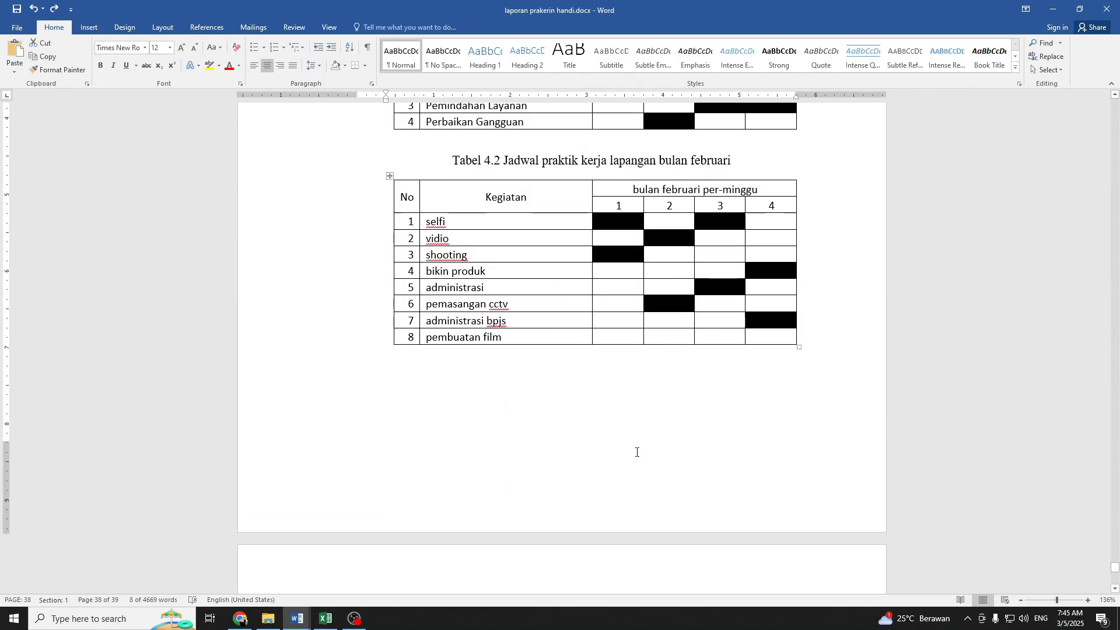
click(518, 380)
key(ctrl+v)
scroll(529, 388, down, 2)
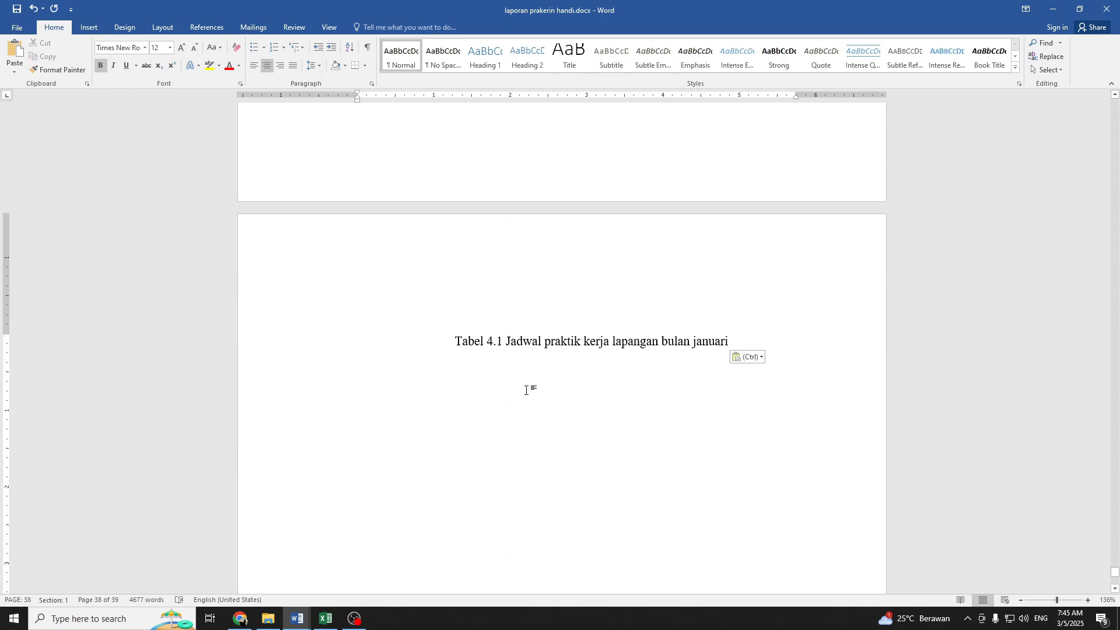
key(ctrl+v)
key(ctrl+v)
key(ctrl+v)
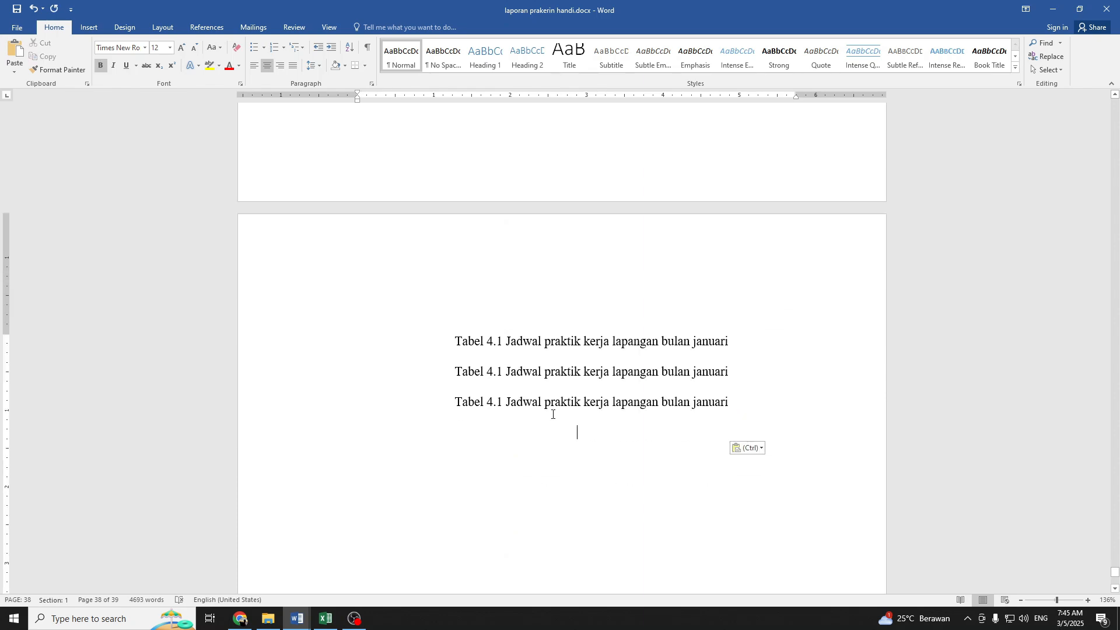
Renumber the four pasted captions in order as Tabel 4.3, 4.4, 4.5 and 4.6
click(503, 339)
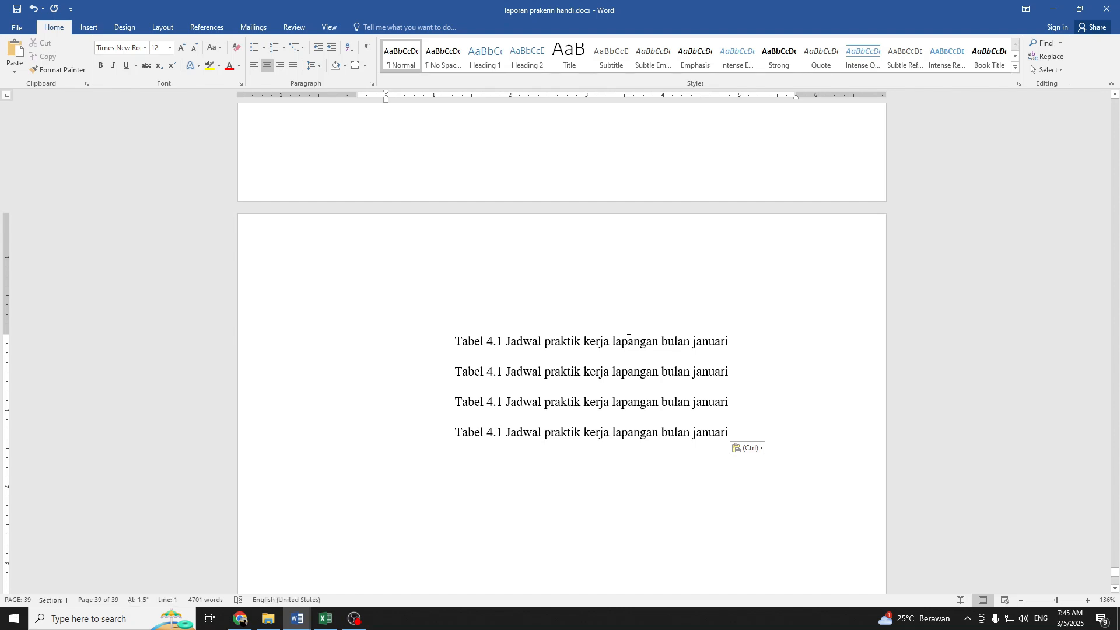
key(BackSpace)
text(3)
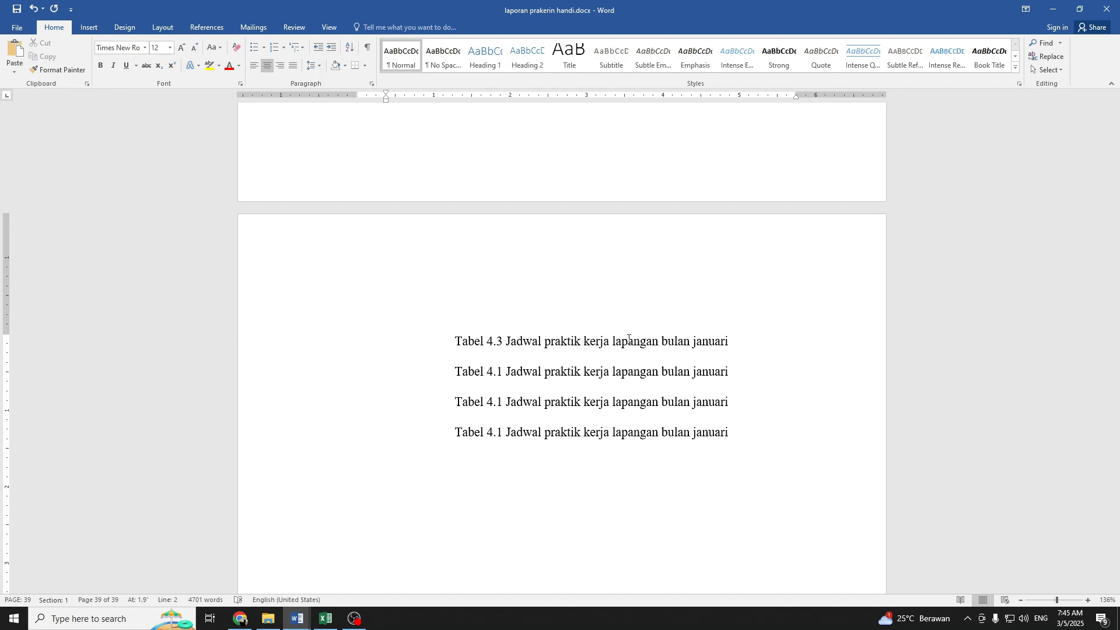
key(BackSpace)
text(4)
key(BackSpace)
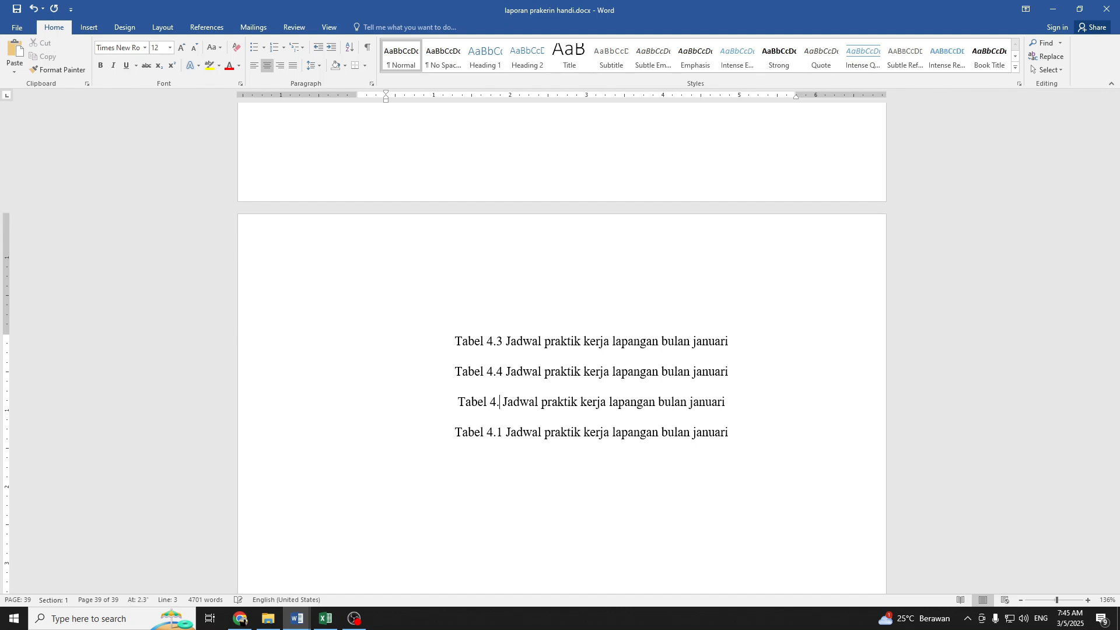
text(5)
key(Down)
key(BackSpace)
text(6)
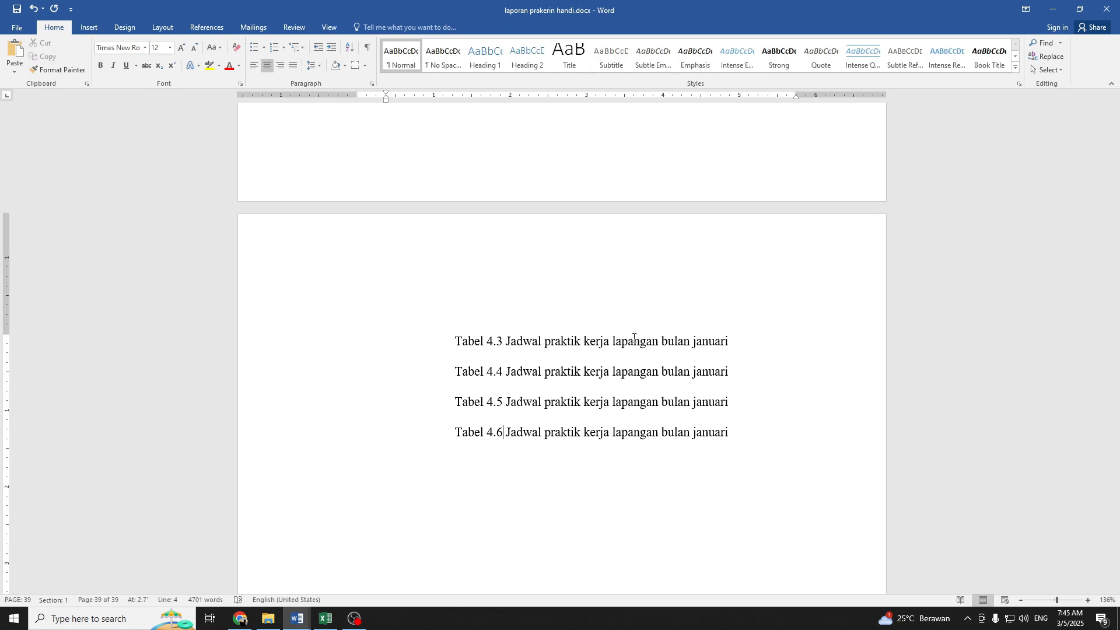
Copy the whole January table and paste it under the Tabel 4.3 caption
scroll(700, 417, up, 10)
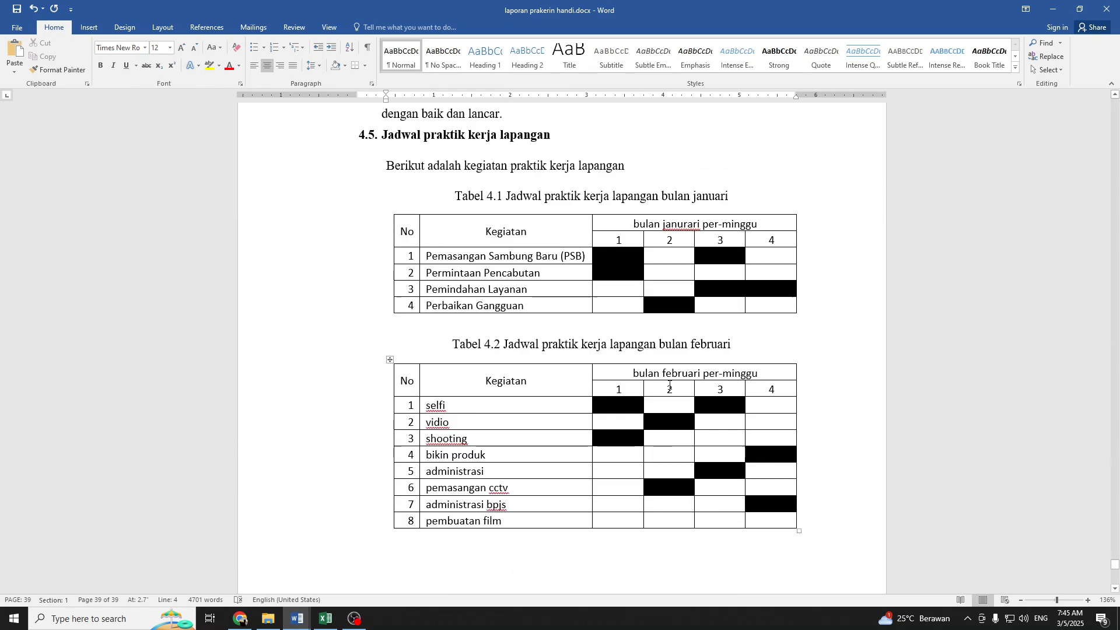
click(389, 211)
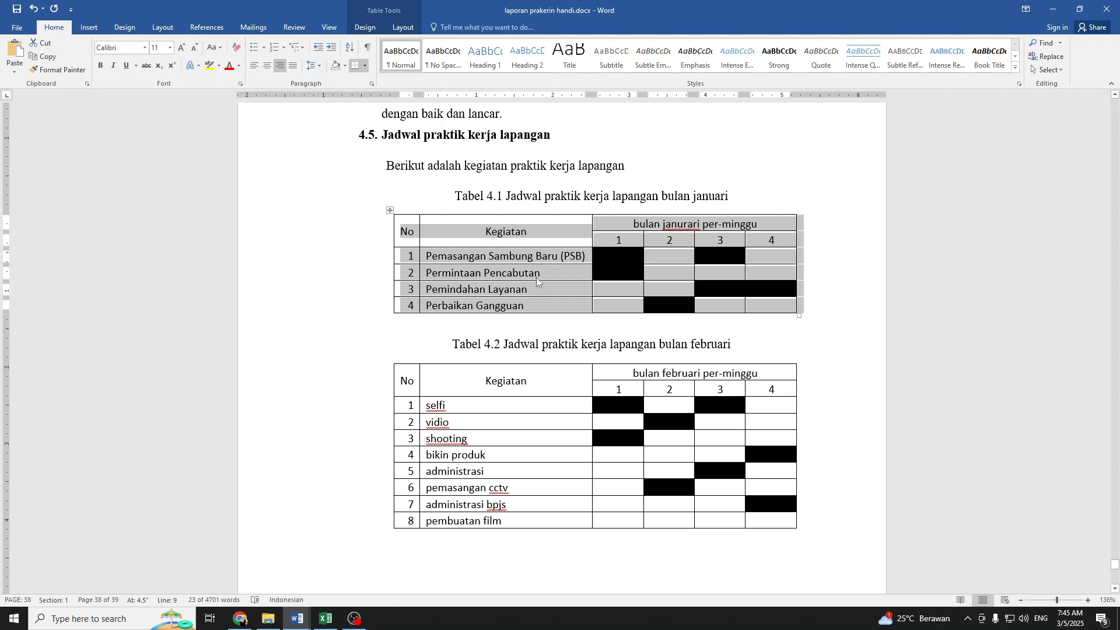
key(ctrl+d)
click(672, 153)
scroll(578, 406, down, 10)
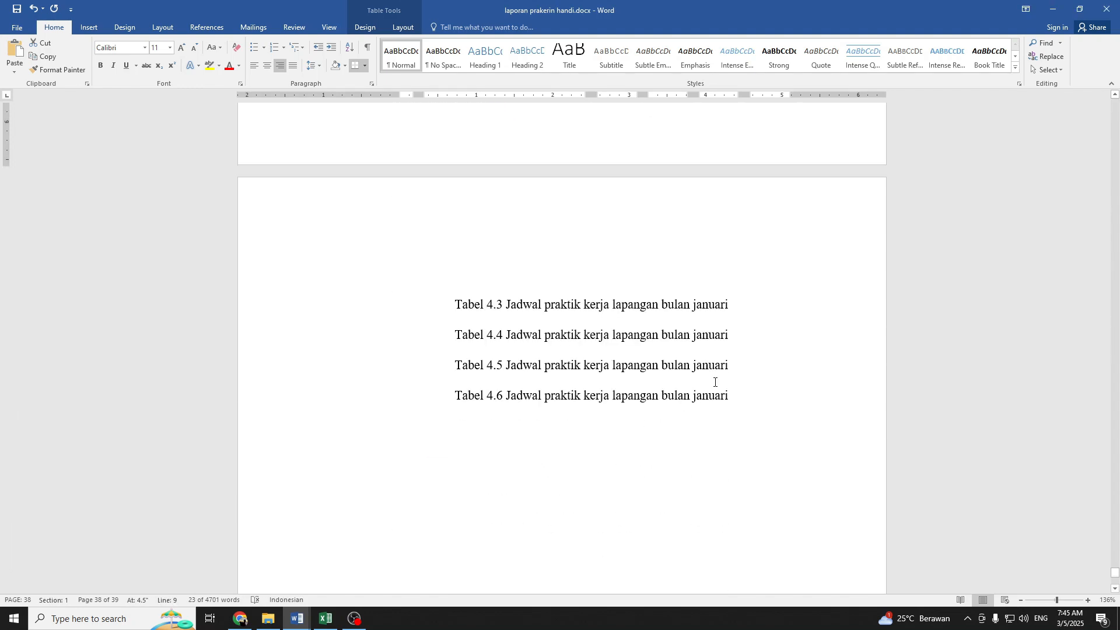
click(740, 304)
key(ctrl+v)
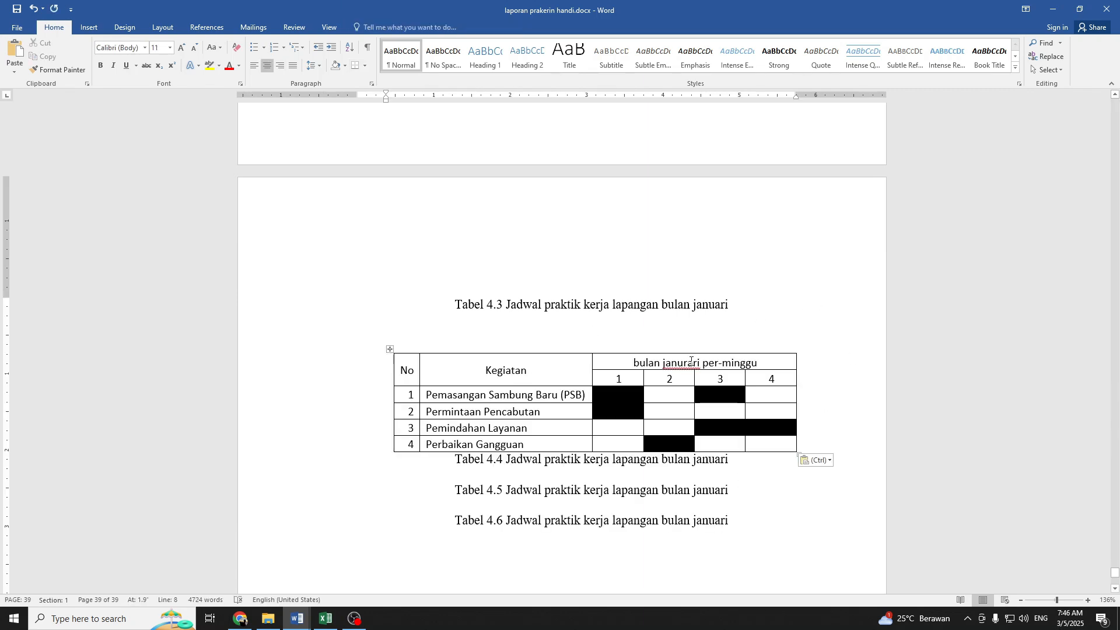
Paste the January table on a new line under each of the Tabel 4.4, 4.5 and 4.6 captions
key(Delete)
key(ctrl+z)
key(Return)
key(ctrl+v)
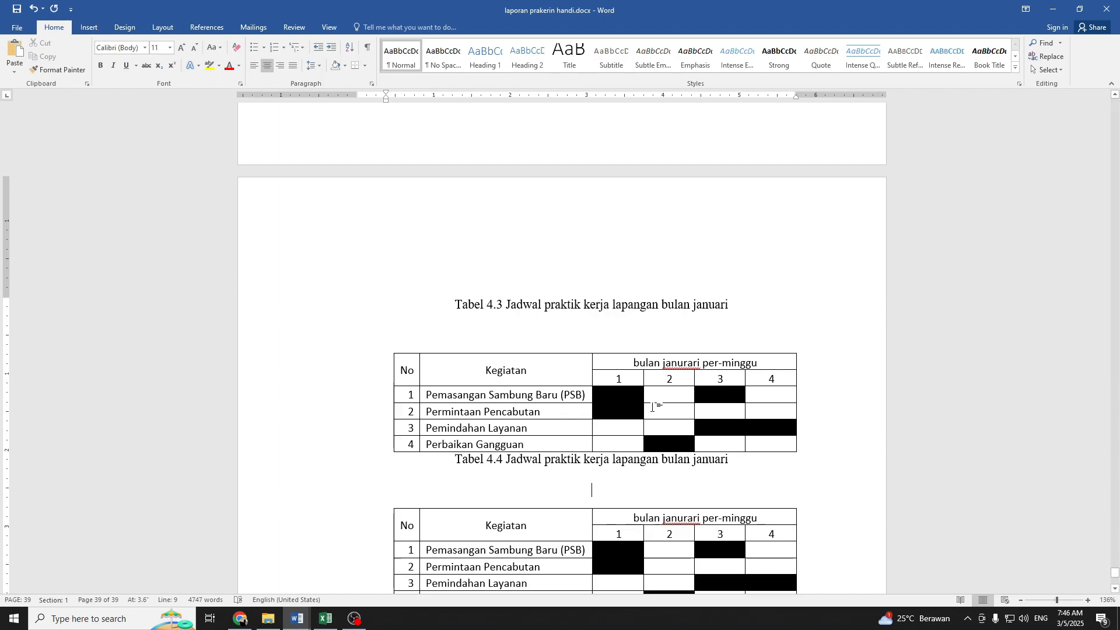
scroll(693, 442, down, 3)
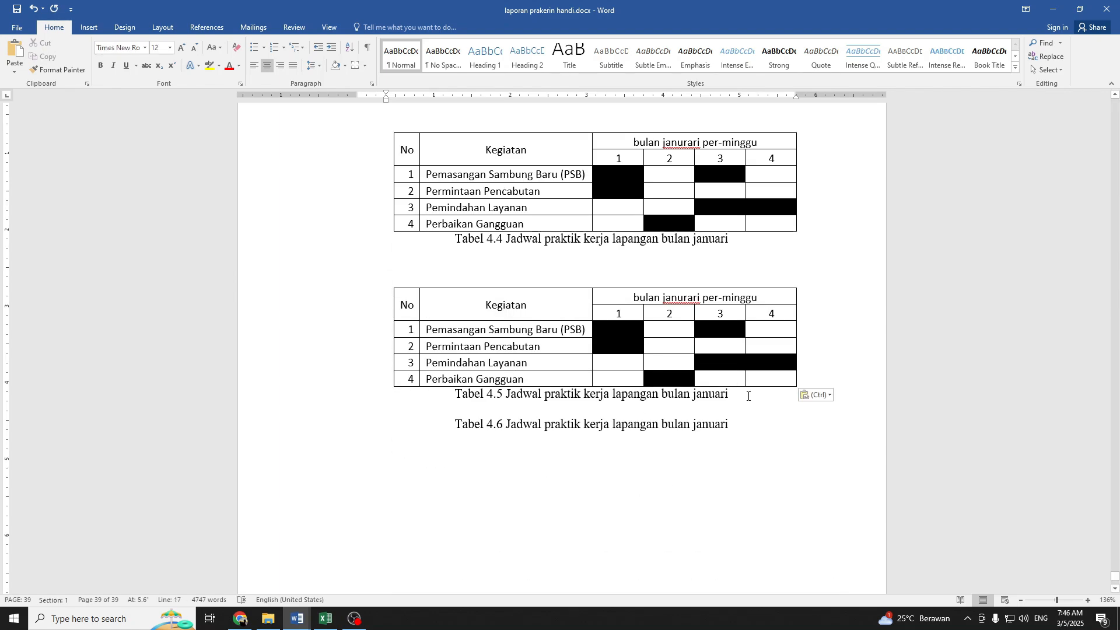
key(Return)
key(ctrl+v)
scroll(743, 385, down, 3)
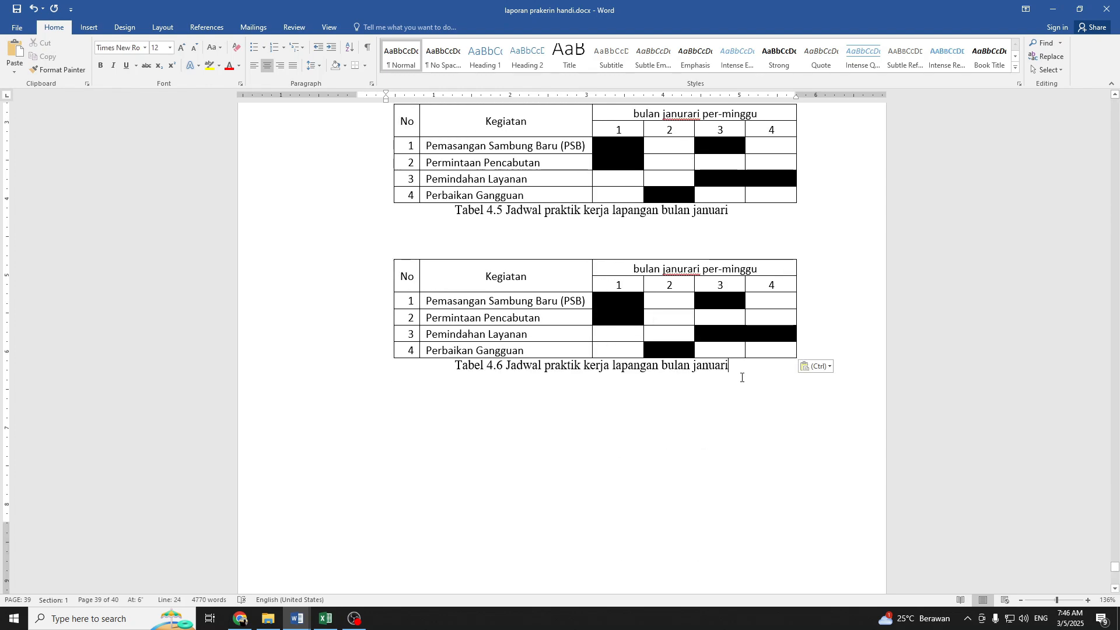
key(Return)
key(ctrl+v)
Move the four pasted tables up so each sits directly beneath its Tabel 4.3, 4.4, 4.5 or 4.6 caption
scroll(741, 391, up, 5)
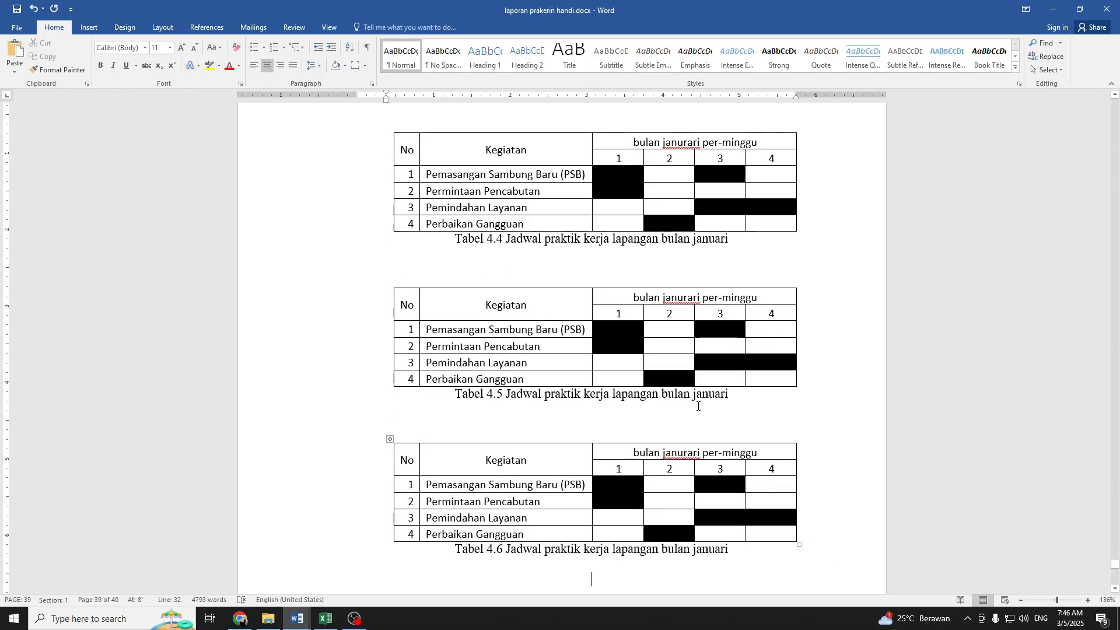
drag(389, 312, 387, 282)
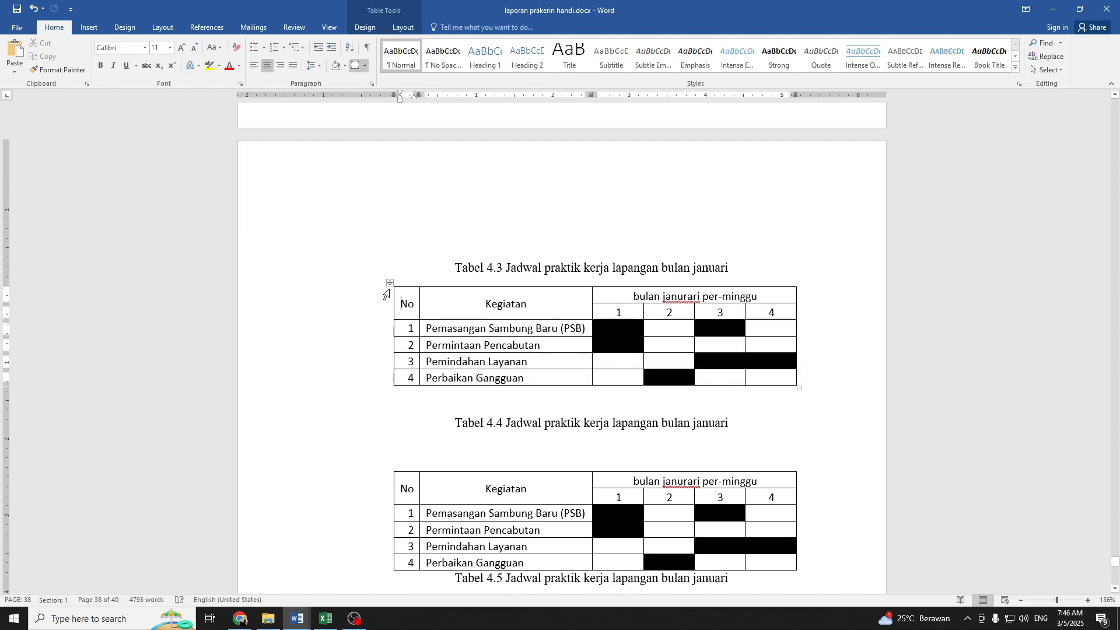
click(390, 467)
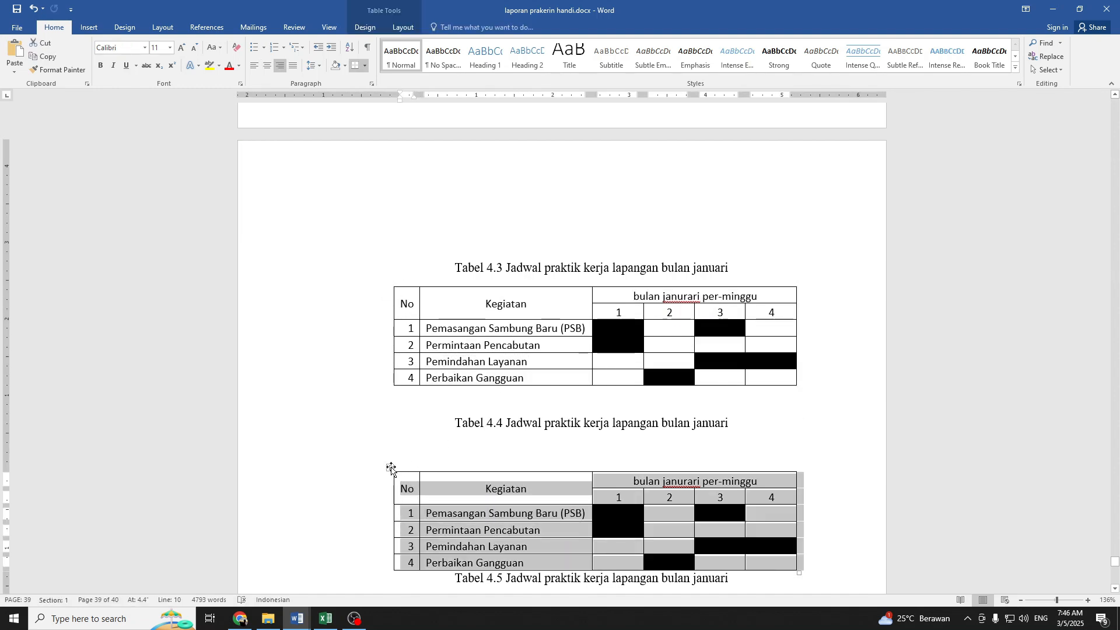
drag(390, 468, 391, 437)
scroll(607, 449, down, 3)
click(399, 489)
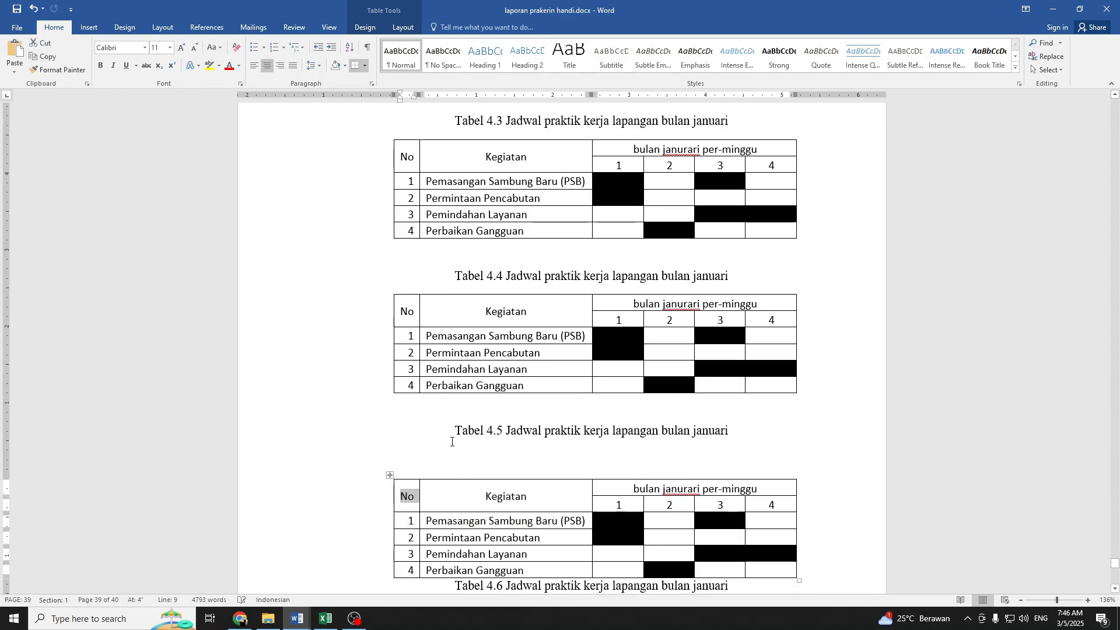
drag(391, 479, 392, 443)
scroll(494, 426, down, 3)
scroll(494, 426, down, 2)
click(465, 304)
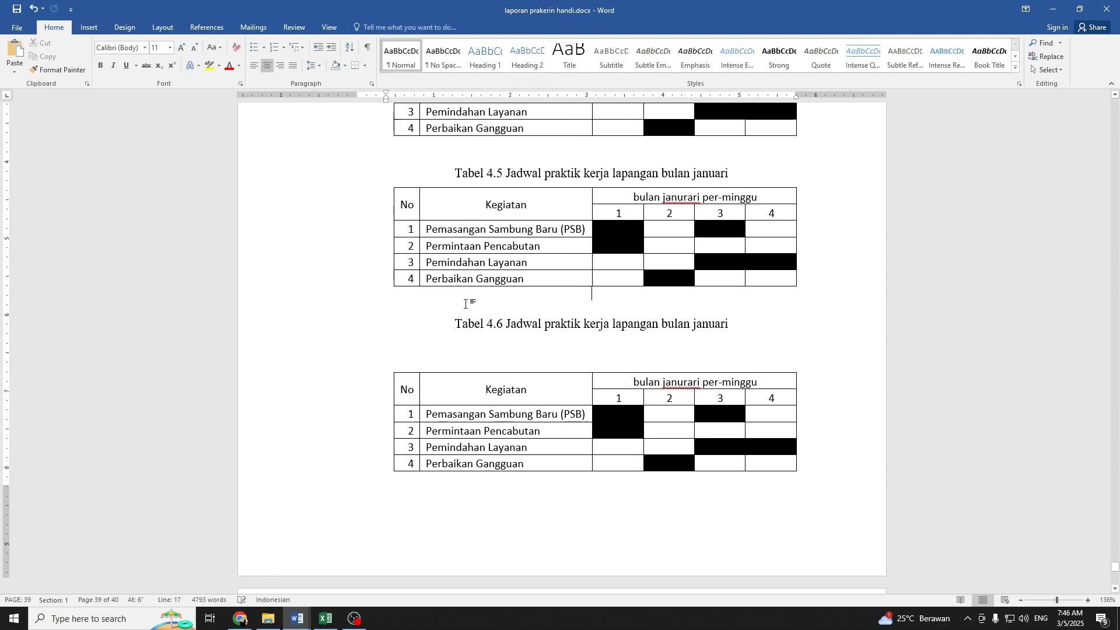
drag(391, 368, 393, 338)
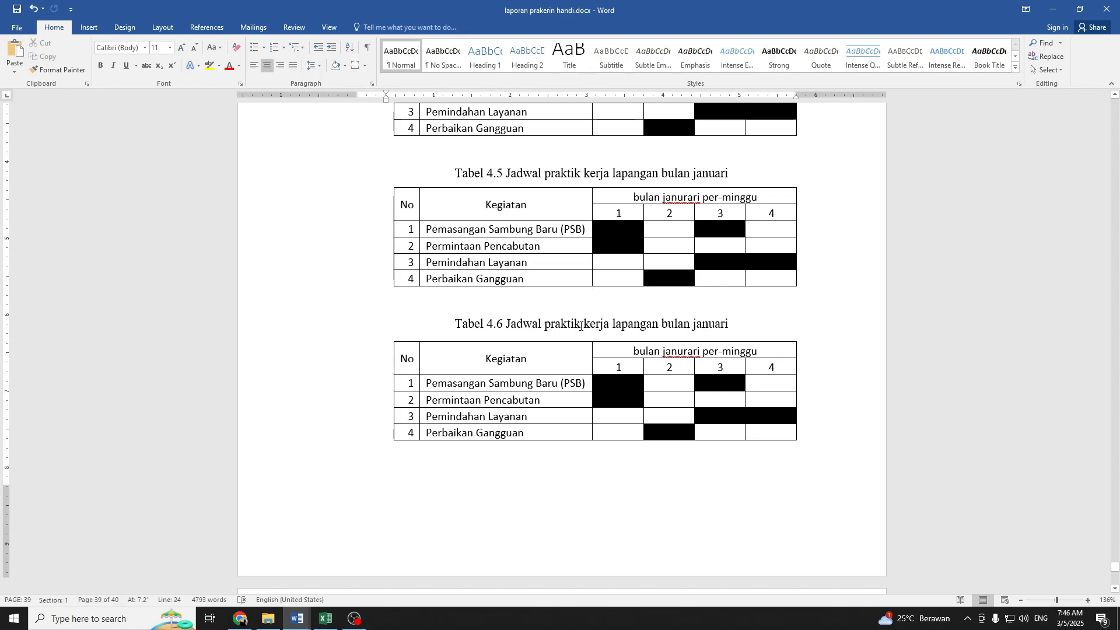
Review chapter IV in a multi-page view, from the schedule tables back to the installation flowchart
scroll(759, 359, up, 5)
scroll(759, 360, up, 3)
ctrl+scroll(745, 400, down, 4)
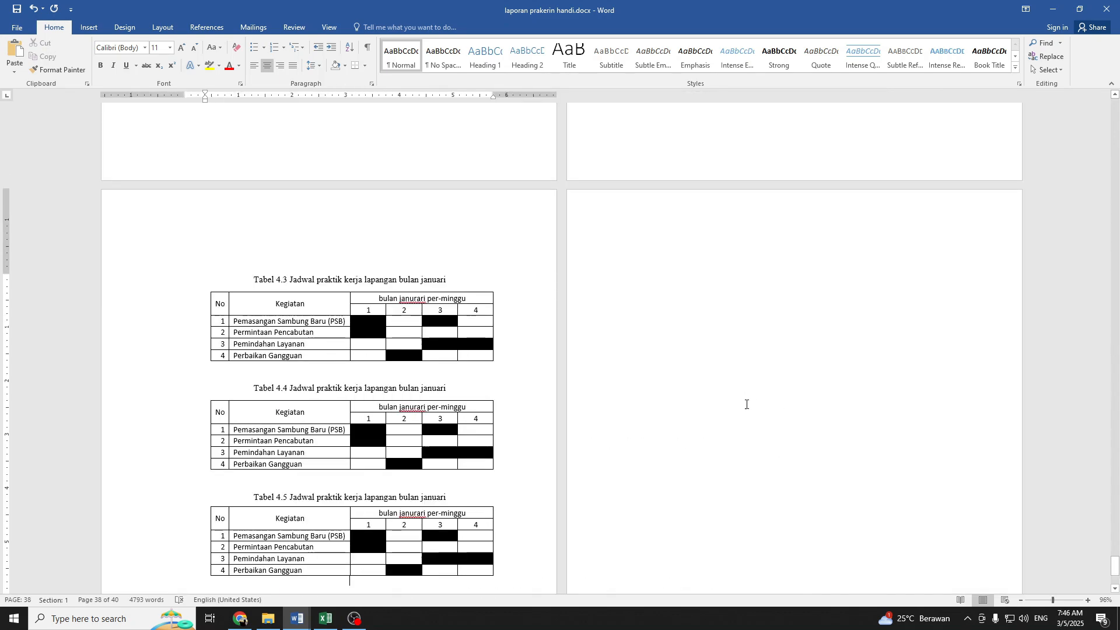
ctrl+scroll(597, 411, up, 4)
scroll(597, 412, up, 15)
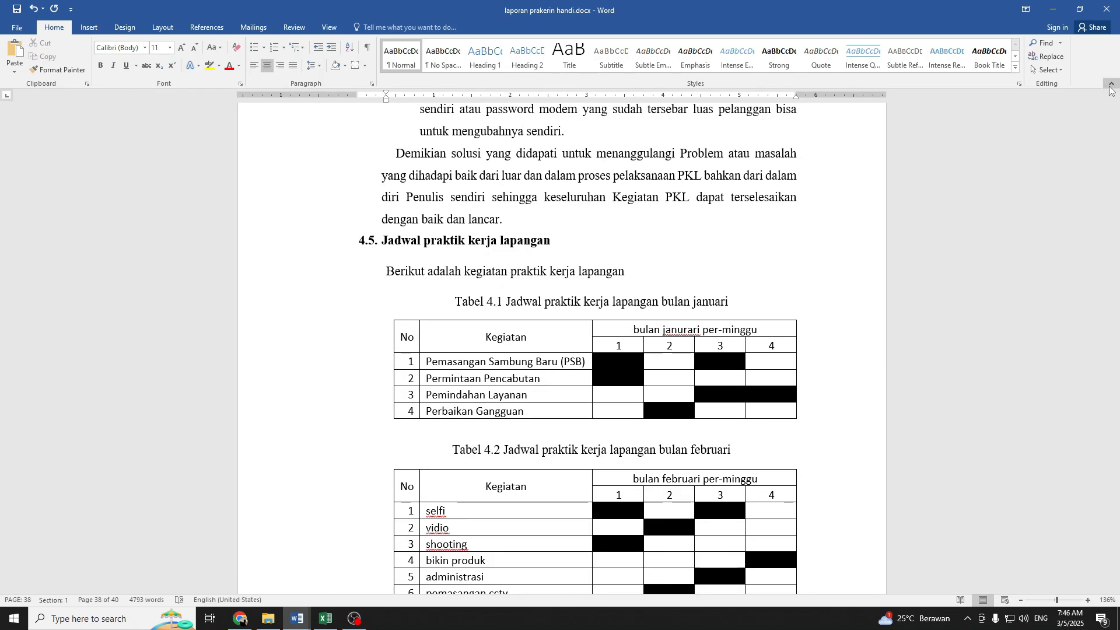
key(ctrl+F1)
ctrl+scroll(600, 426, down, 6)
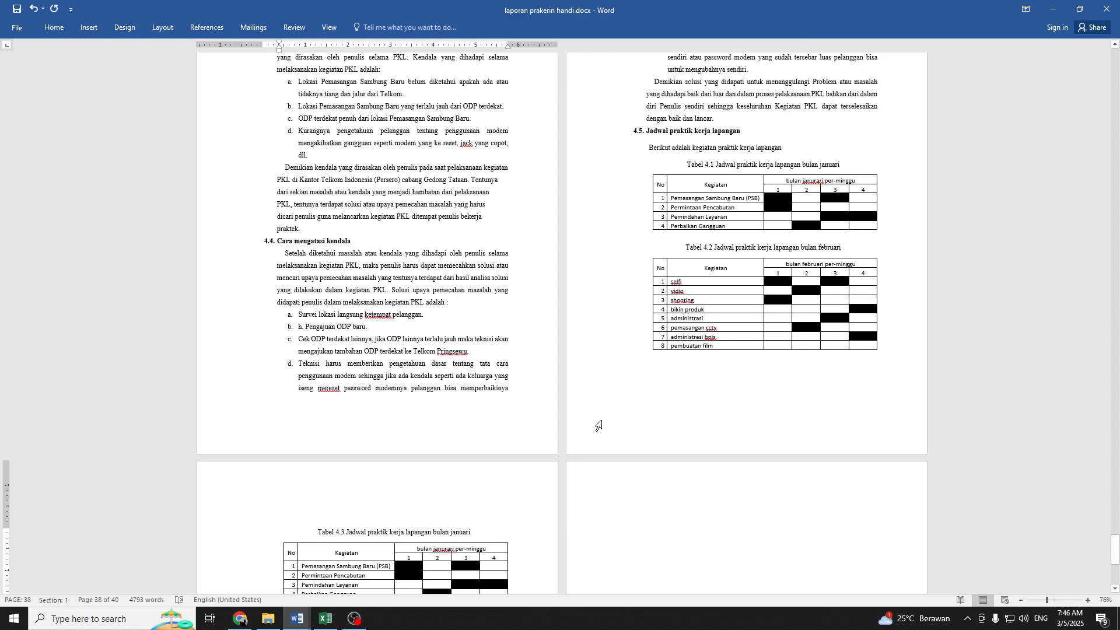
scroll(600, 426, up, 10)
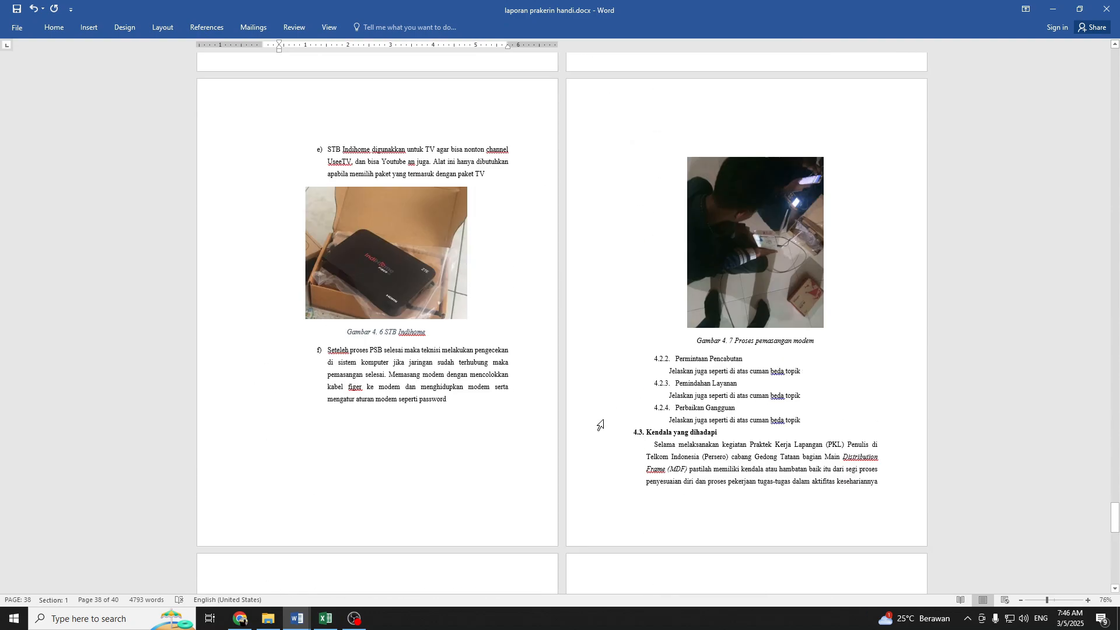
scroll(601, 426, up, 10)
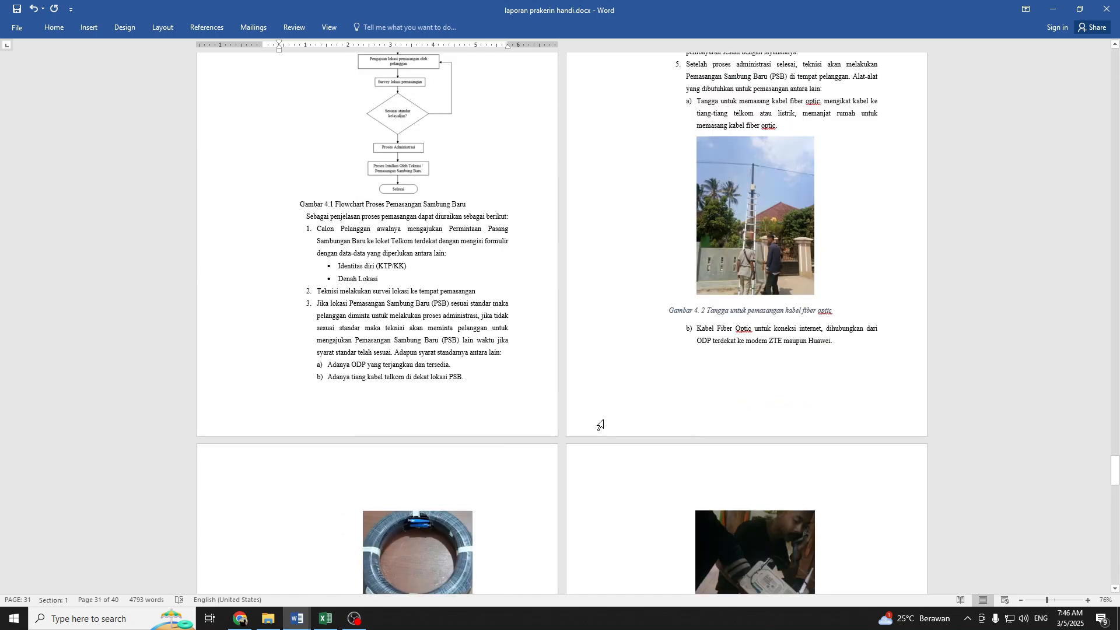
scroll(601, 426, up, 3)
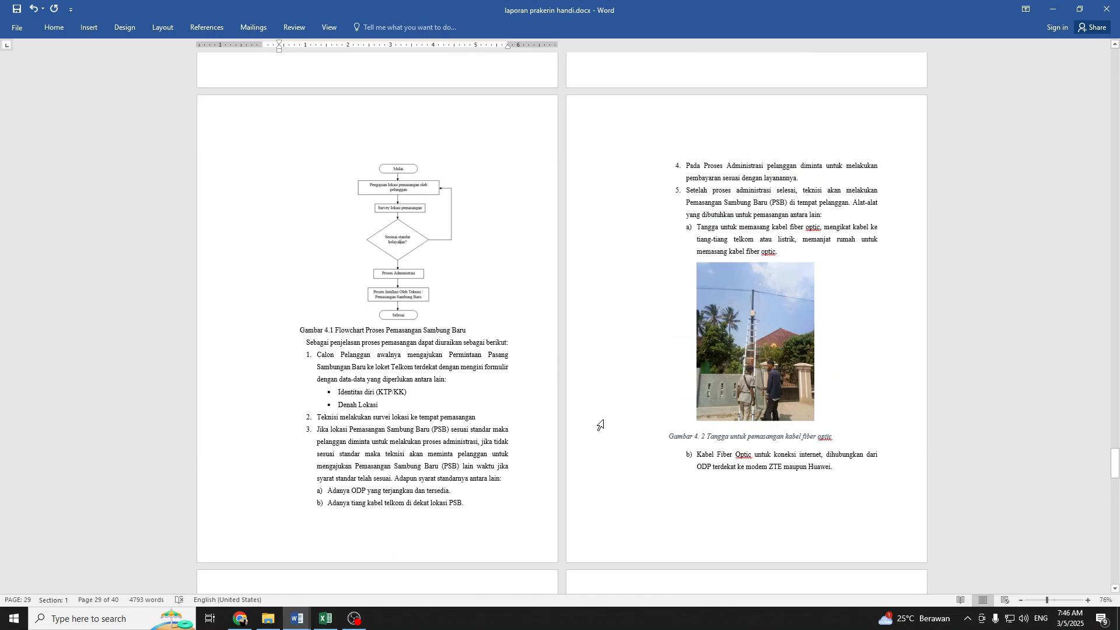
scroll(640, 437, up, 2)
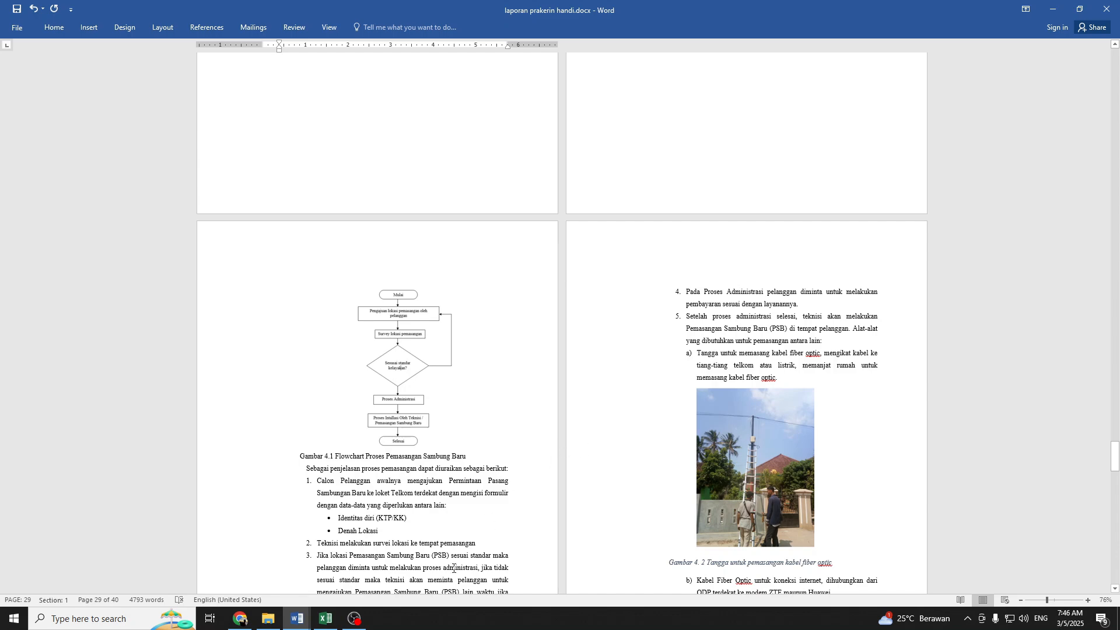
click(354, 619)
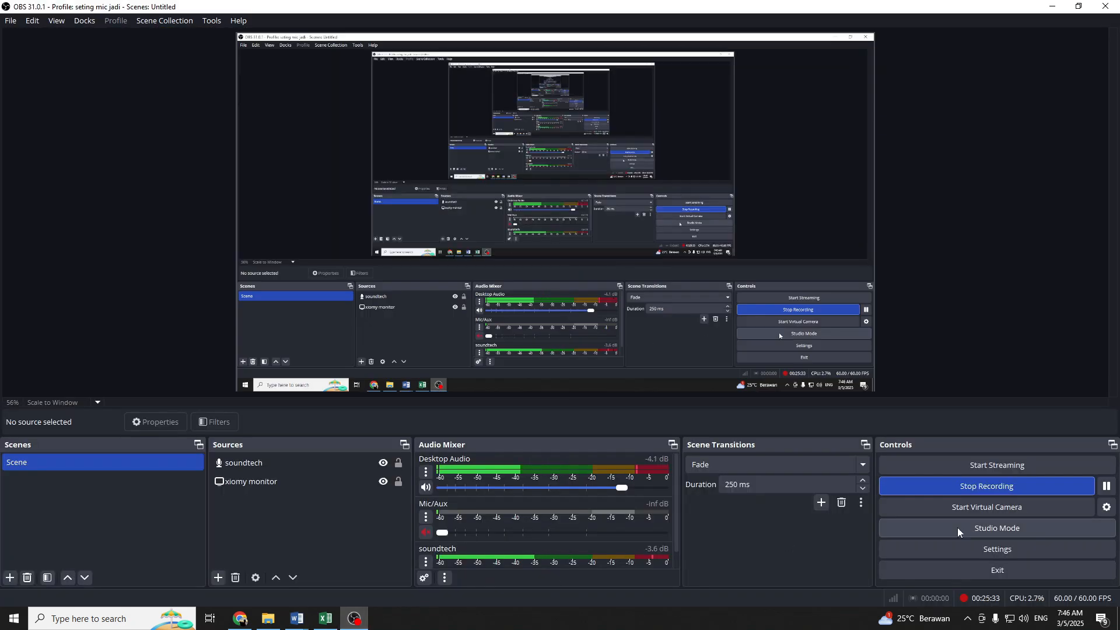
click(987, 487)
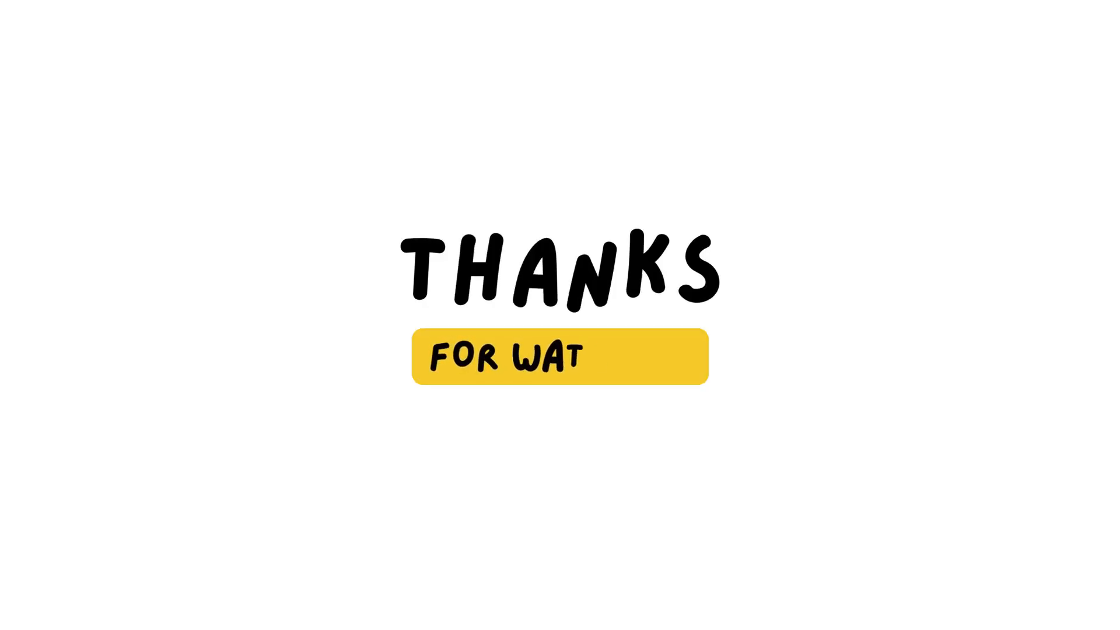